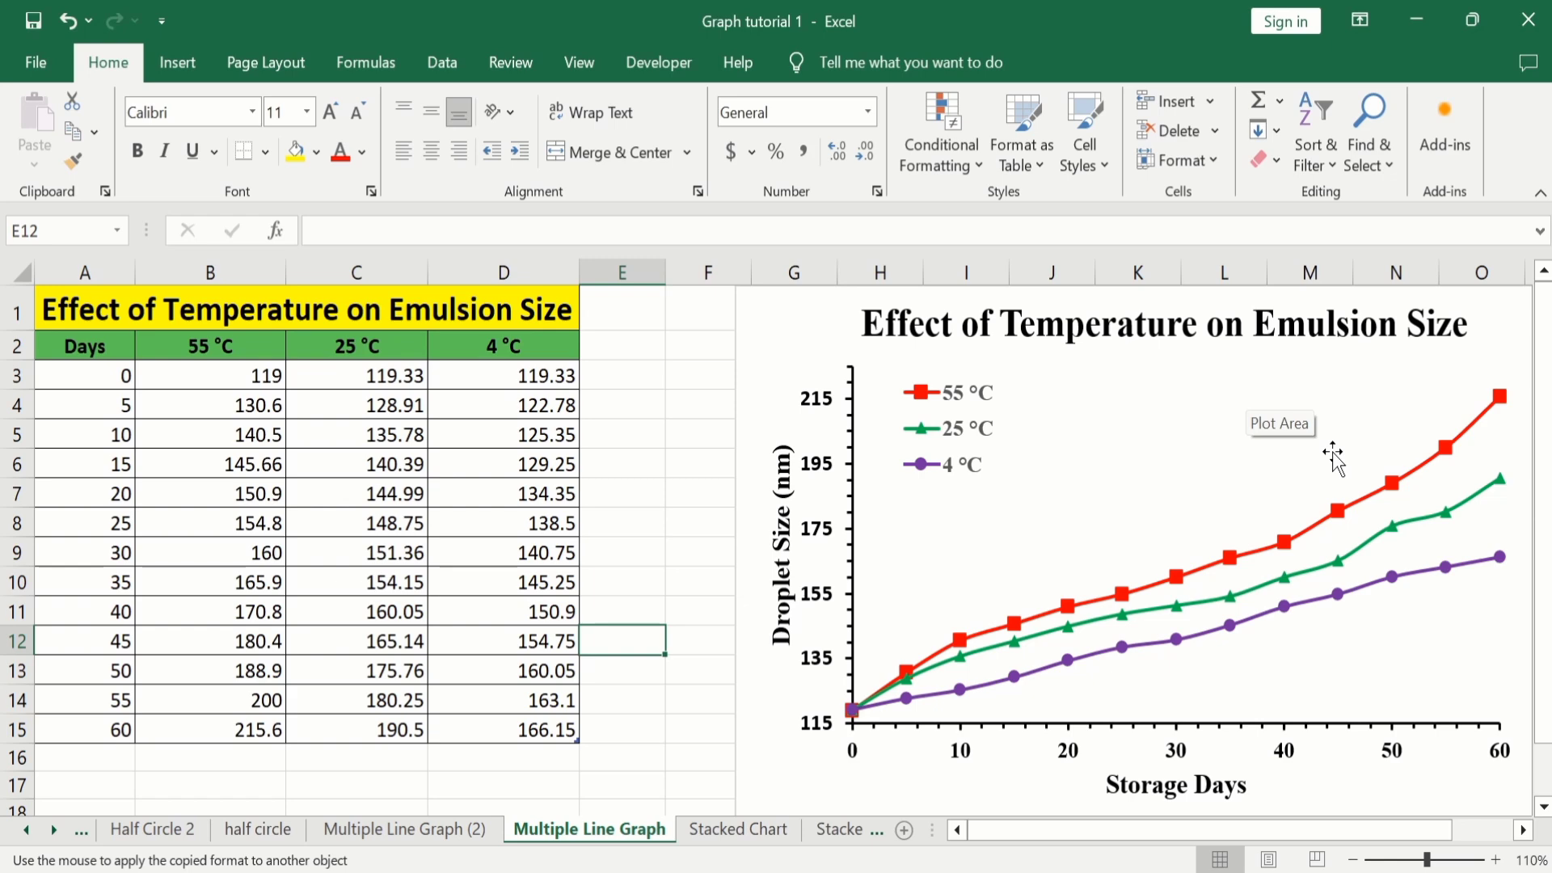
Switch to the Multiple Line Graph (2) sheet and select the data table with its headers, cells A2:D15.
{"action": "left_click", "coordinate": [404, 829]}
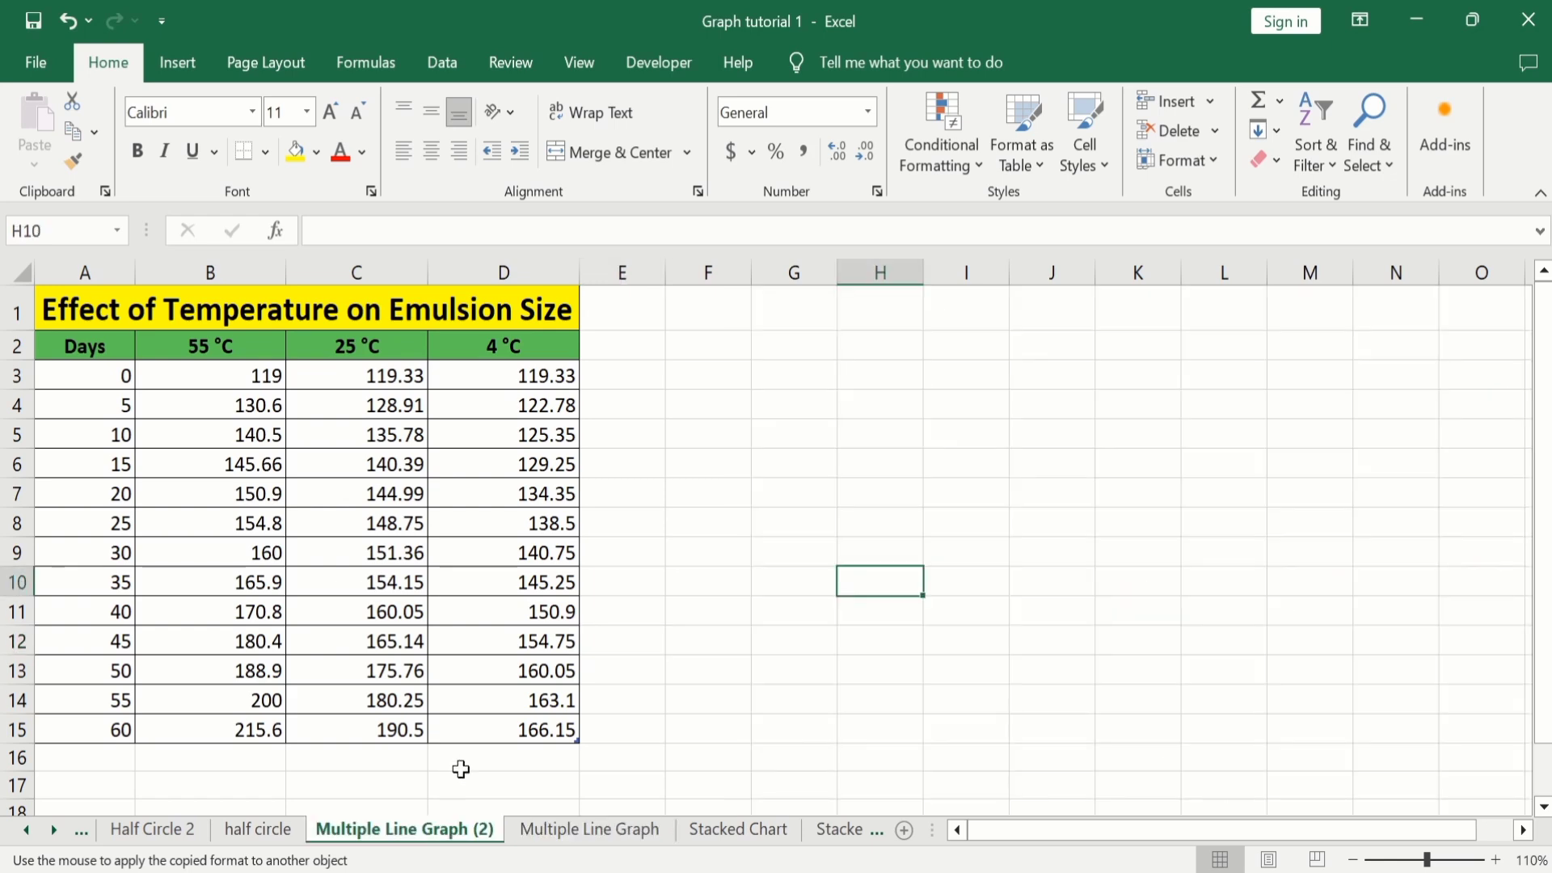
{"action": "left_click", "coordinate": [491, 736]}
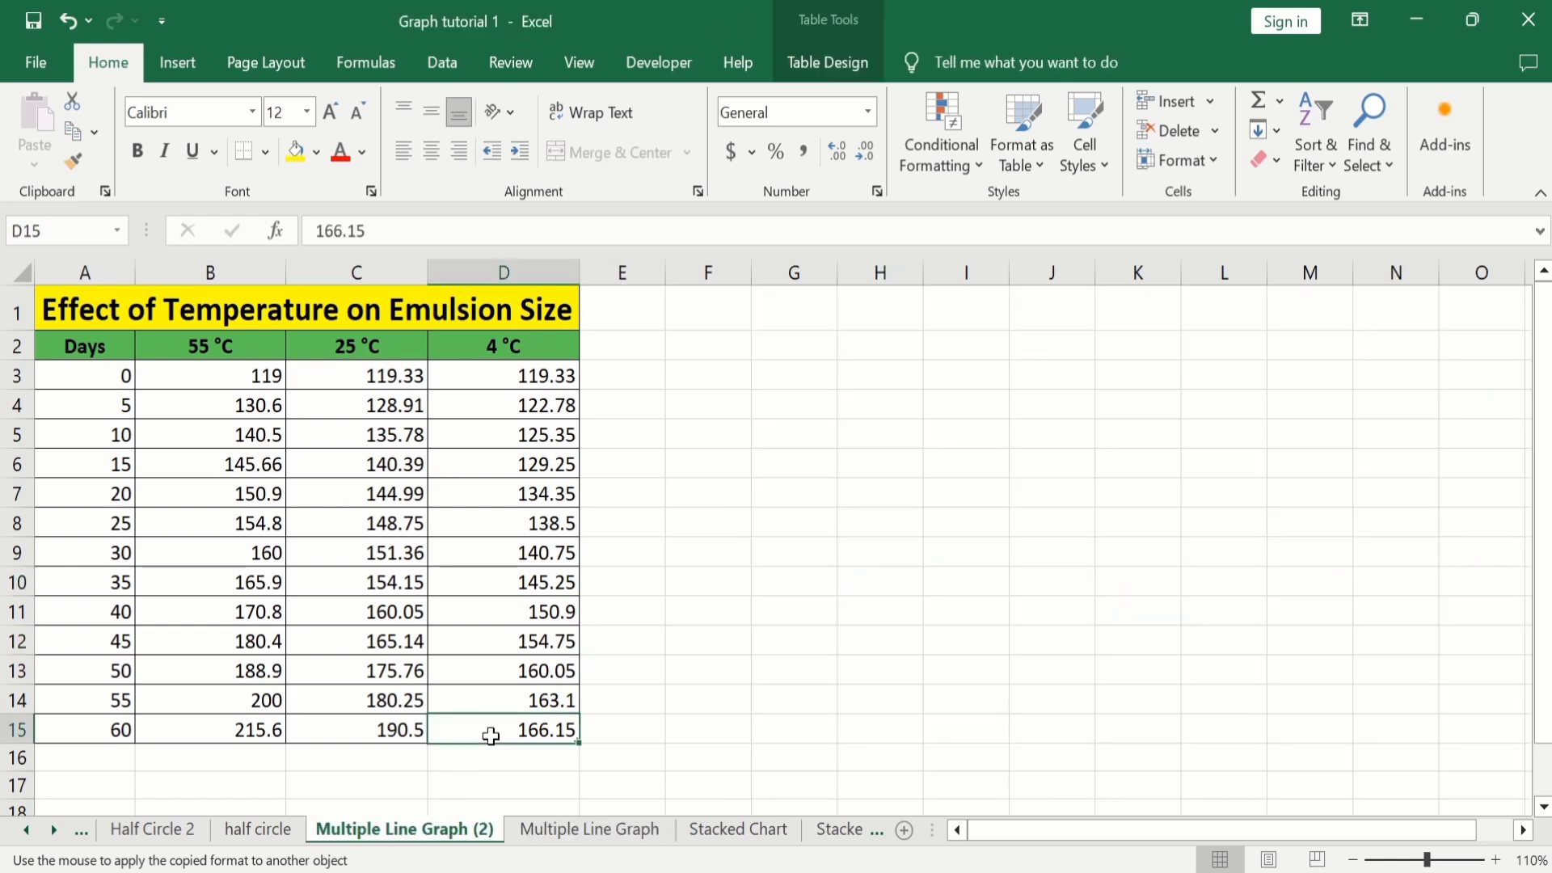
{"action": "left_click_drag", "start_coordinate": [491, 735], "coordinate": [112, 353]}
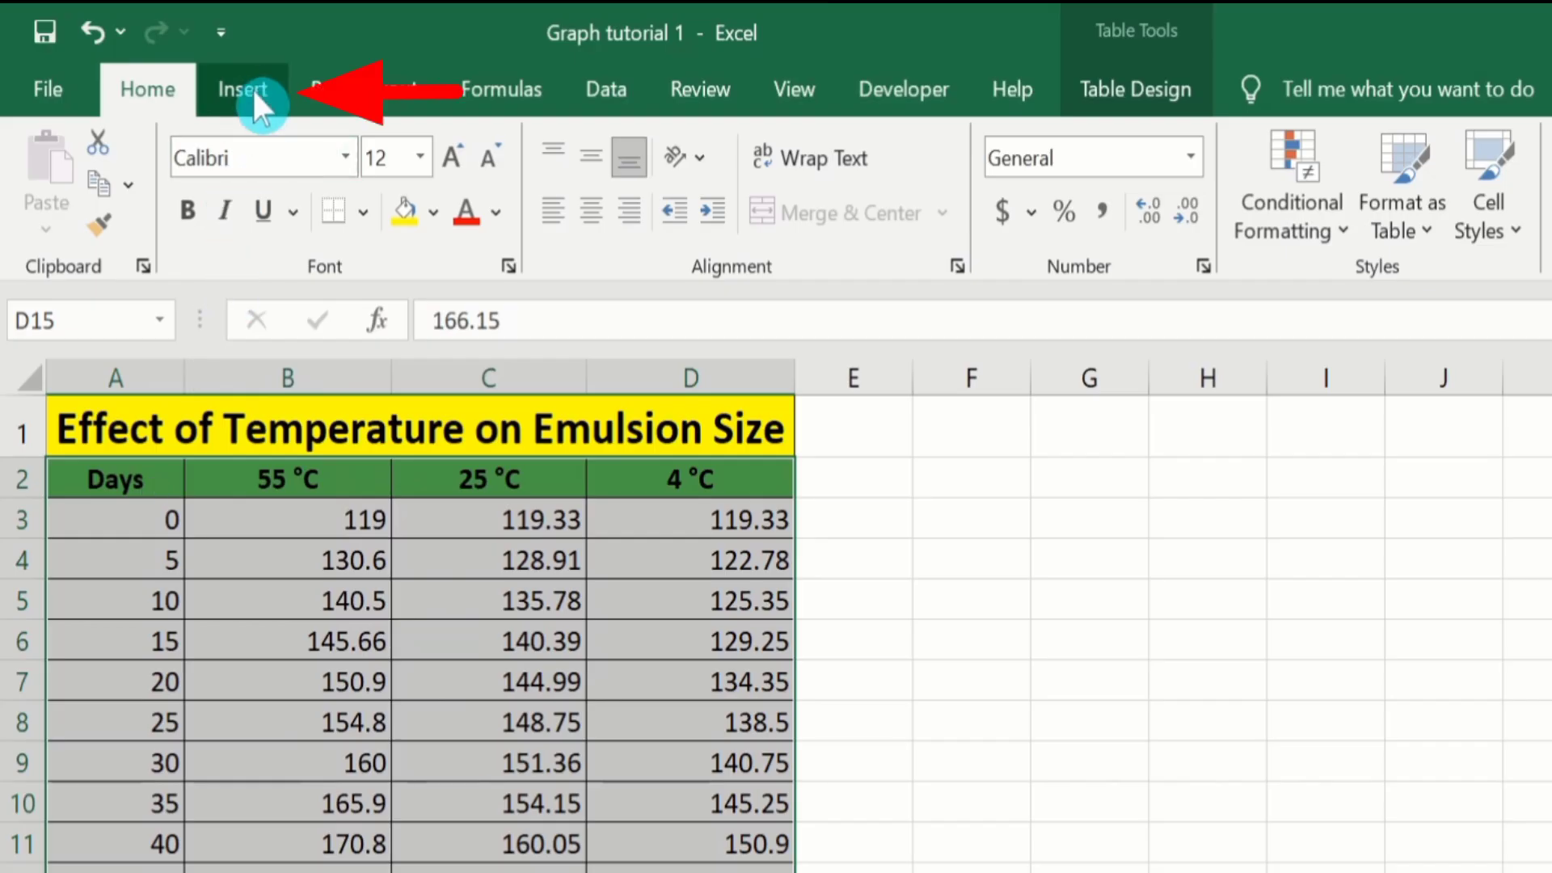
Insert a Line with Markers chart of the selected data, using the variant with days along the horizontal axis and three temperature series.
{"action": "left_click", "coordinate": [254, 85]}
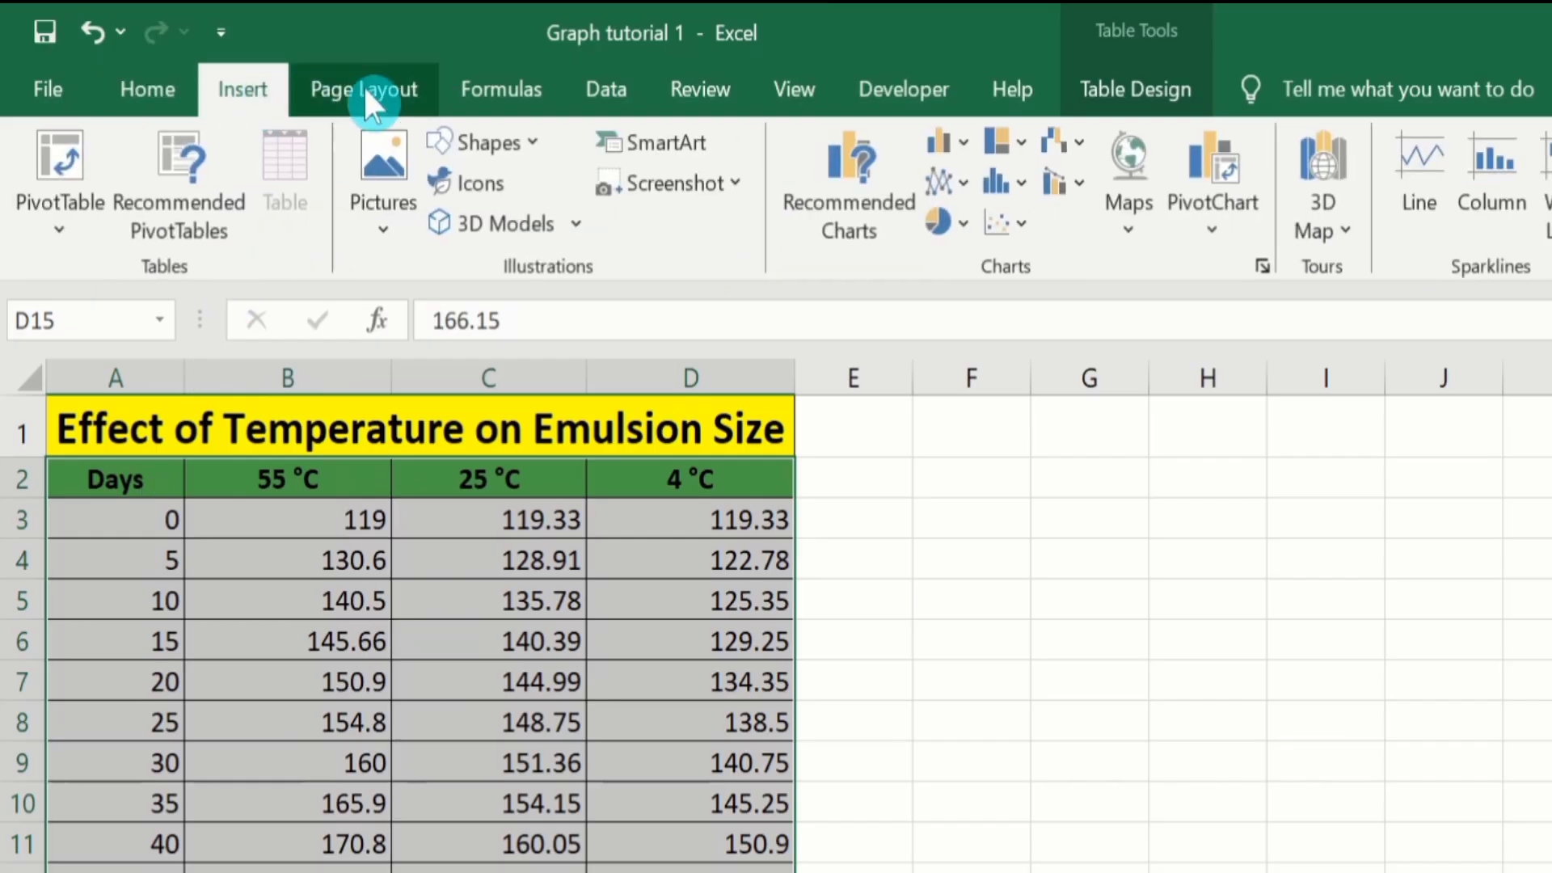
{"action": "left_click", "coordinate": [856, 173]}
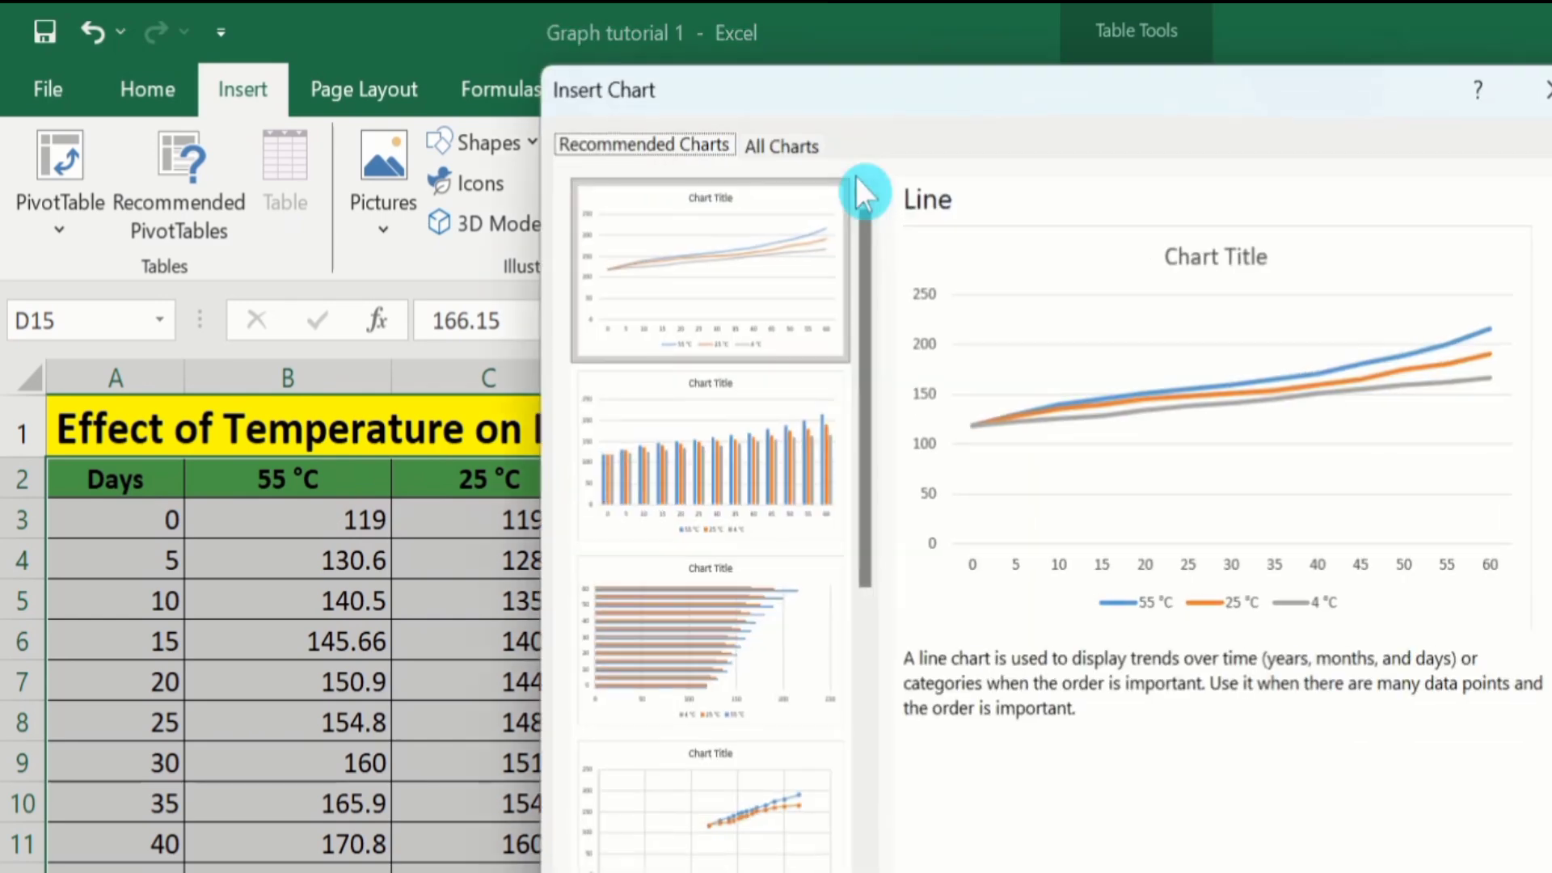
{"action": "left_click", "coordinate": [796, 145]}
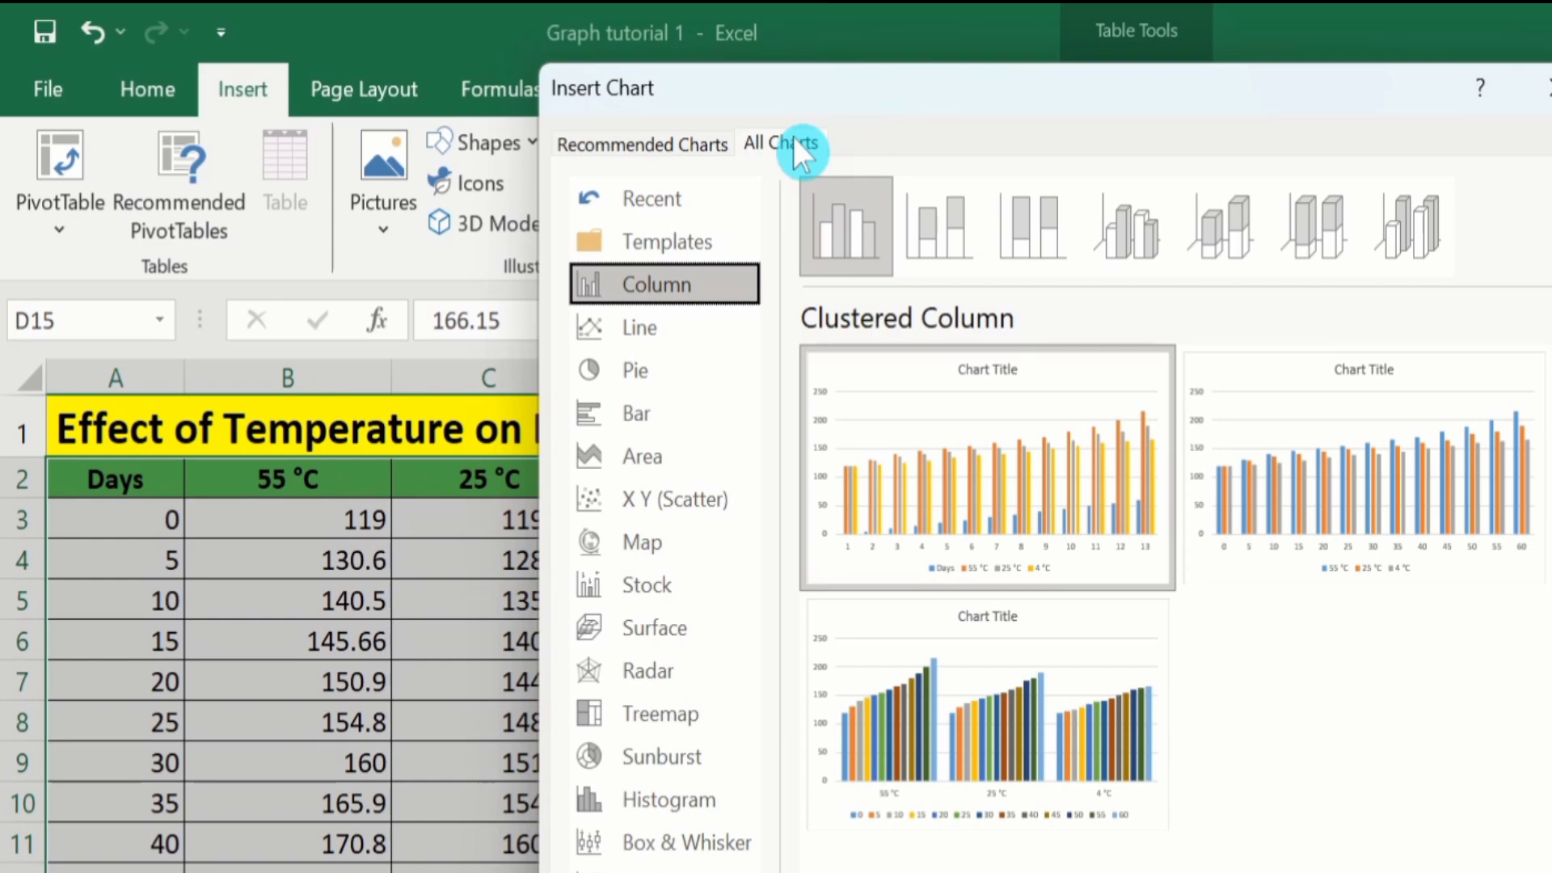
{"action": "left_click", "coordinate": [668, 329]}
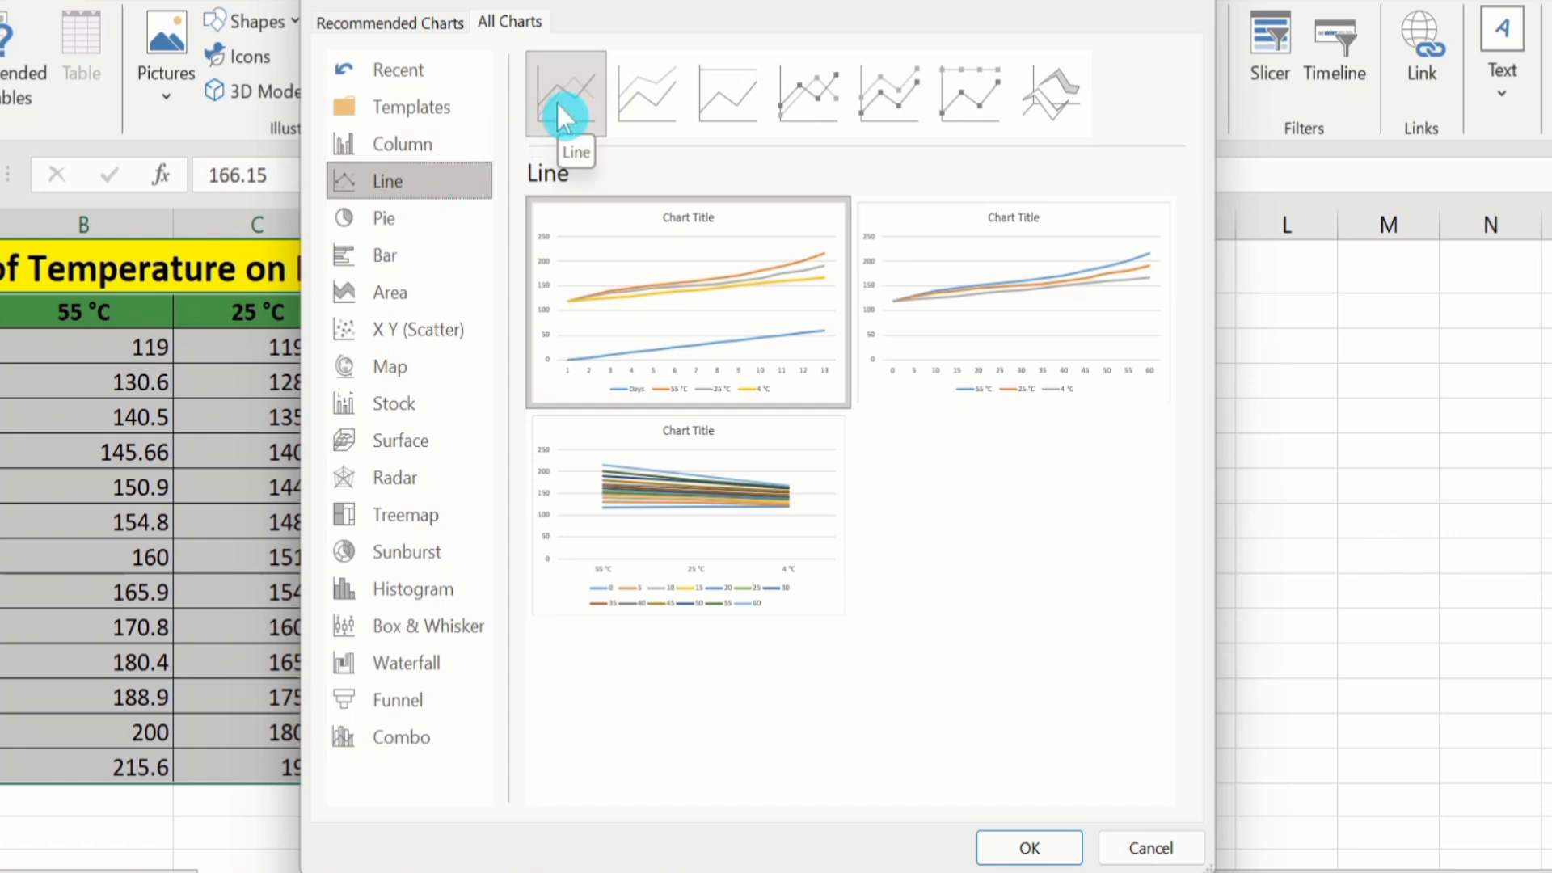
{"action": "left_click", "coordinate": [808, 93]}
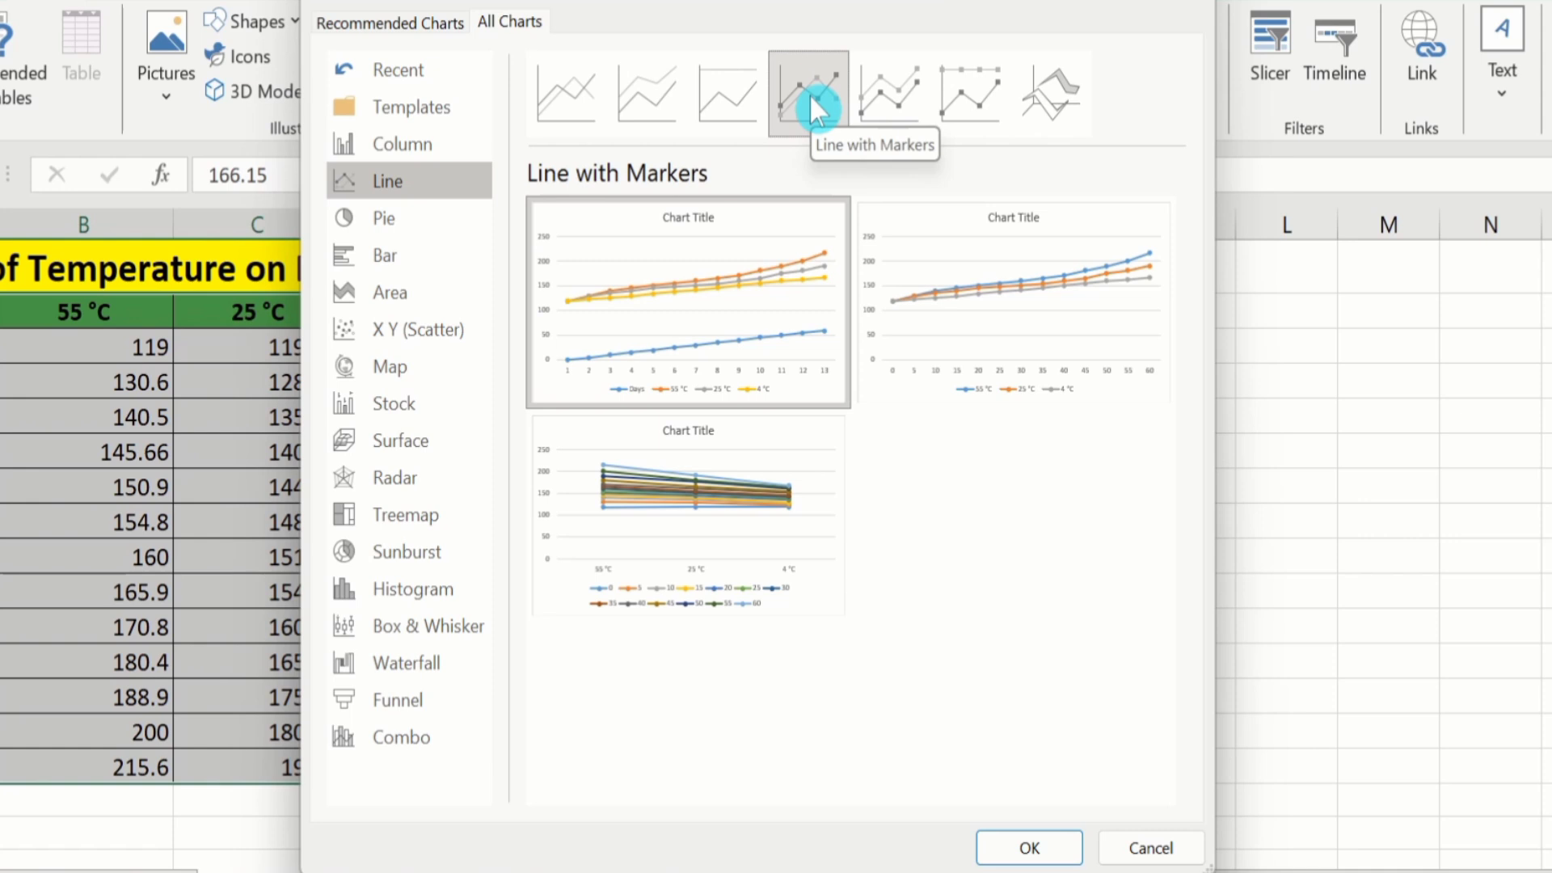
{"action": "left_click", "coordinate": [562, 90]}
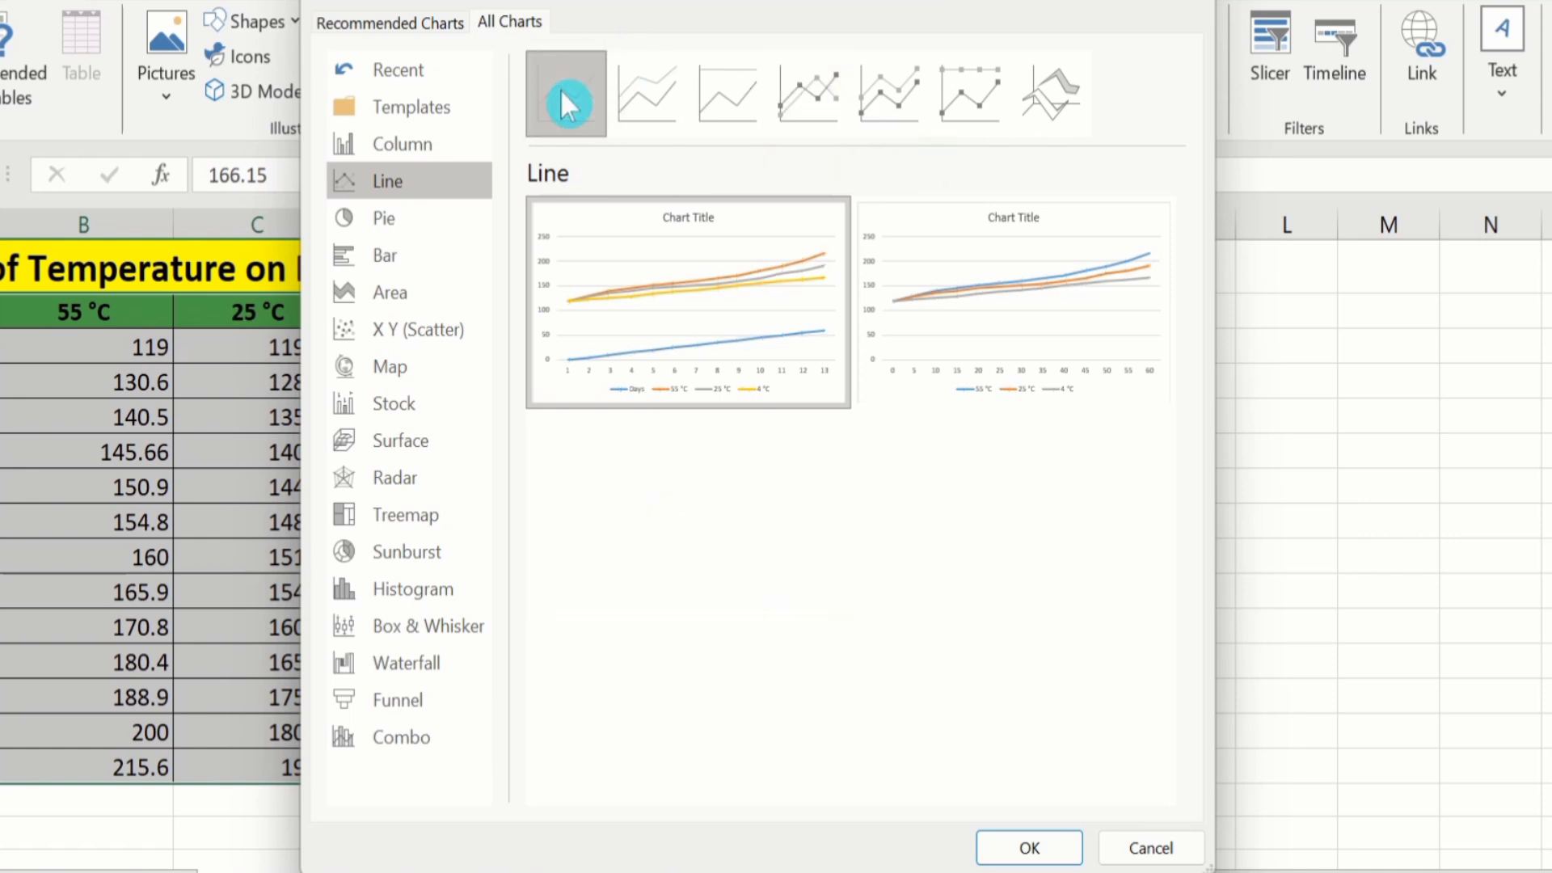
{"action": "left_click", "coordinate": [819, 89]}
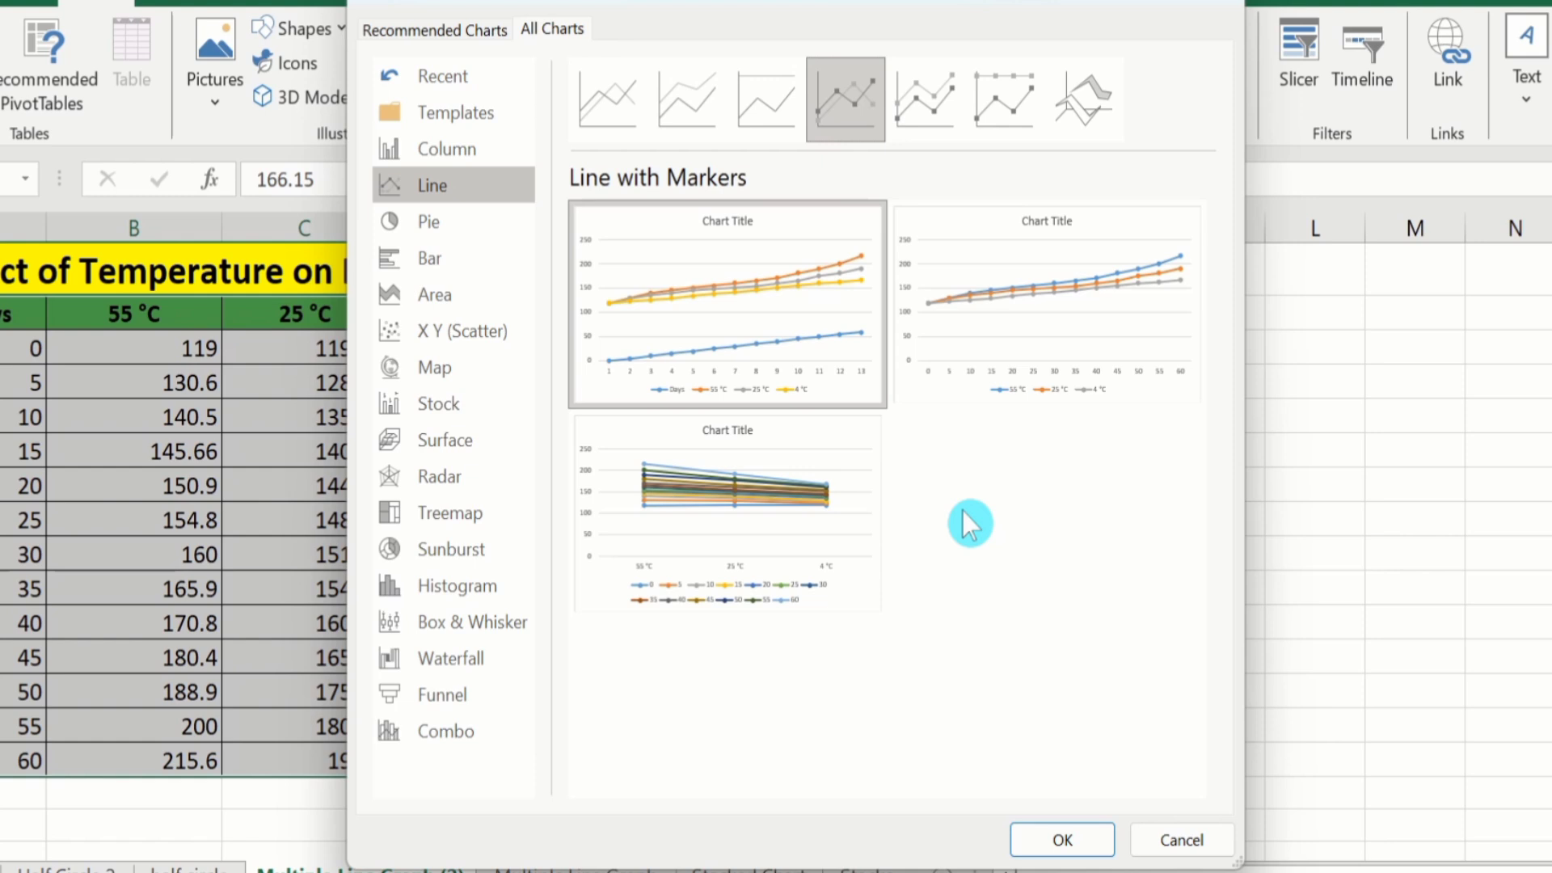
{"action": "mouse_move", "coordinate": [731, 372]}
{"action": "left_click", "coordinate": [1104, 323]}
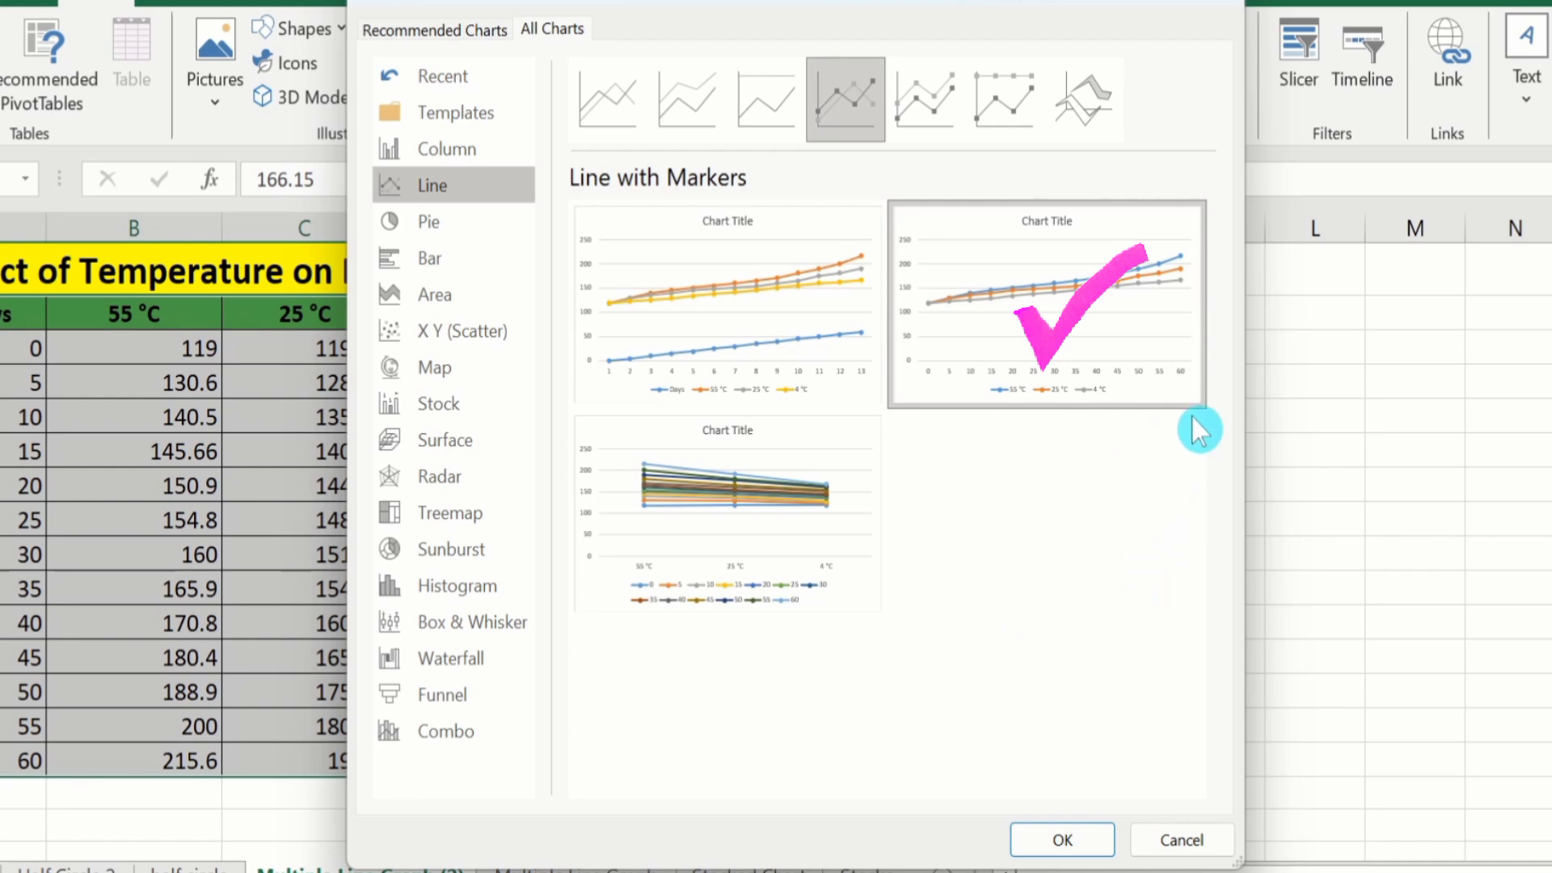
{"action": "left_click", "coordinate": [1056, 837]}
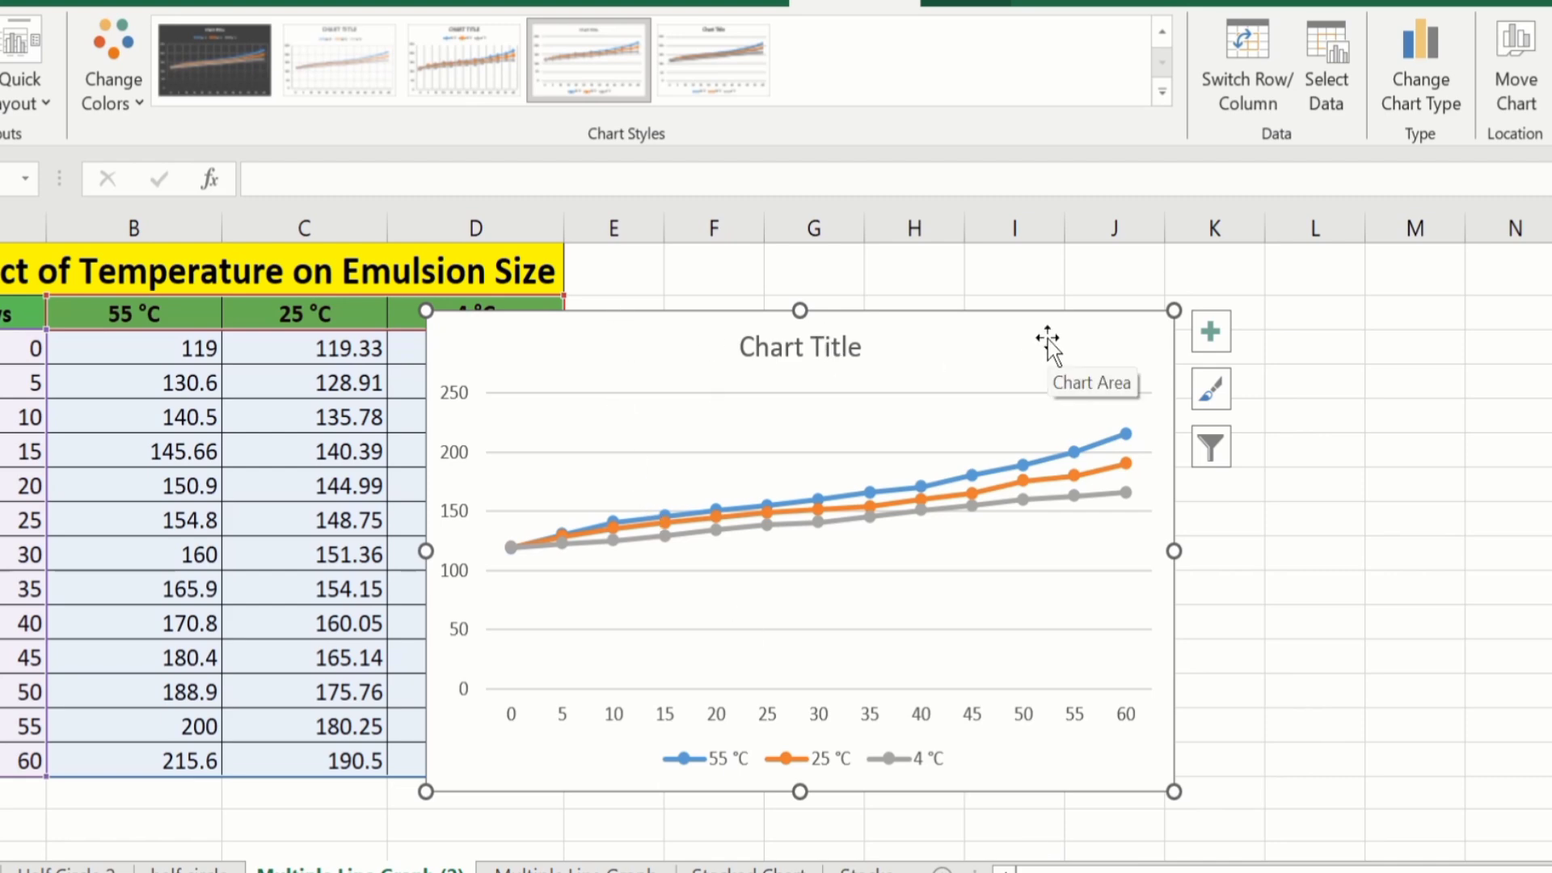
Move the chart clear of the data table, starting in column F, and enlarge its width and height.
{"action": "left_click_drag", "start_coordinate": [1048, 338], "coordinate": [1336, 278]}
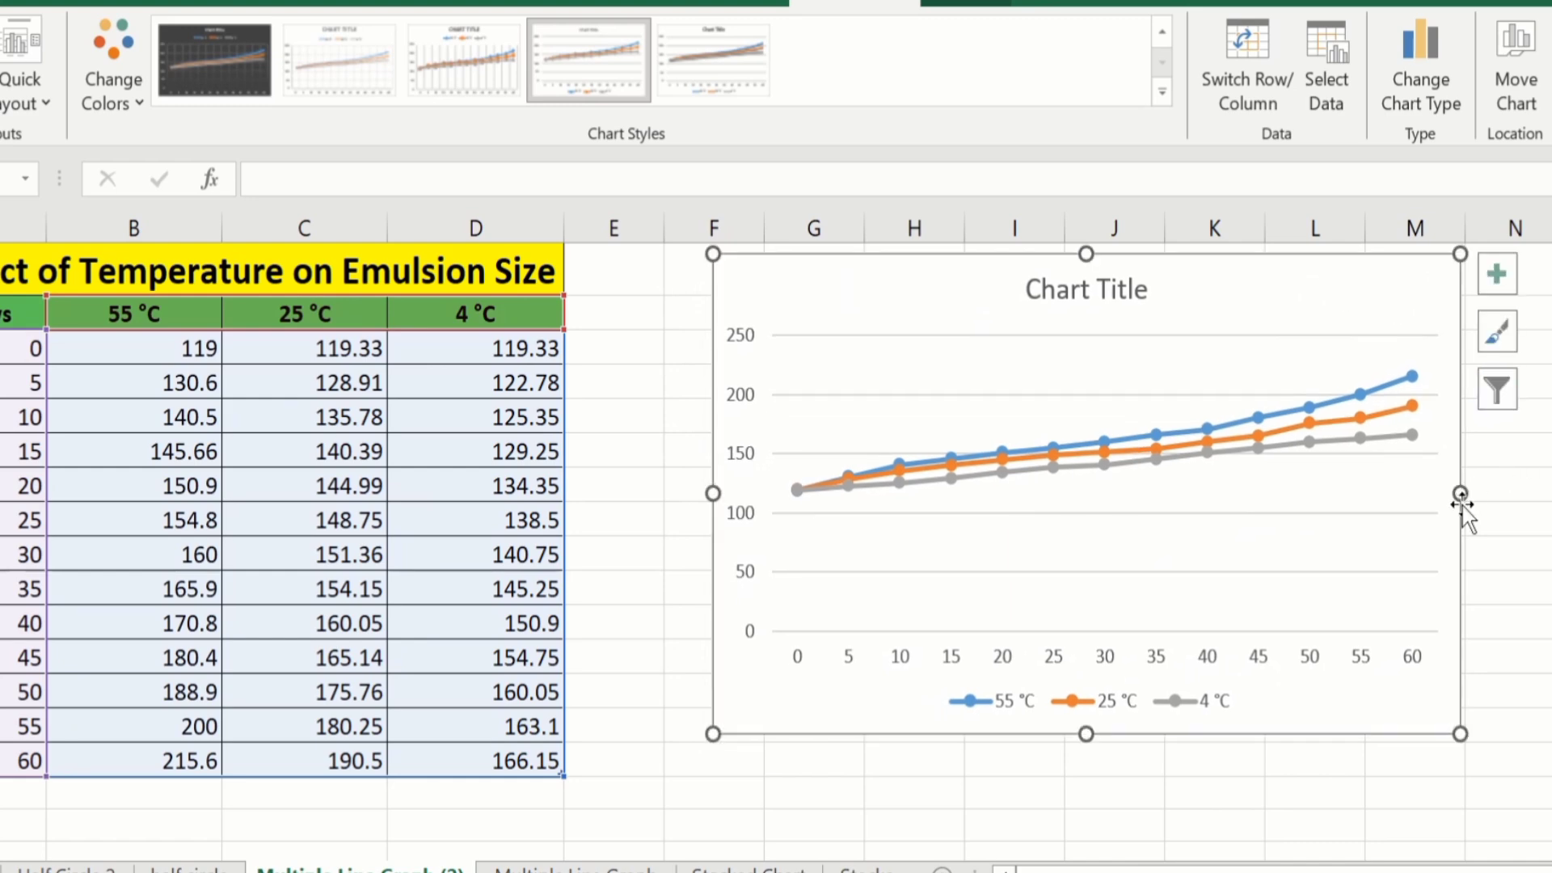
{"action": "left_click_drag", "start_coordinate": [1481, 495], "coordinate": [1545, 502]}
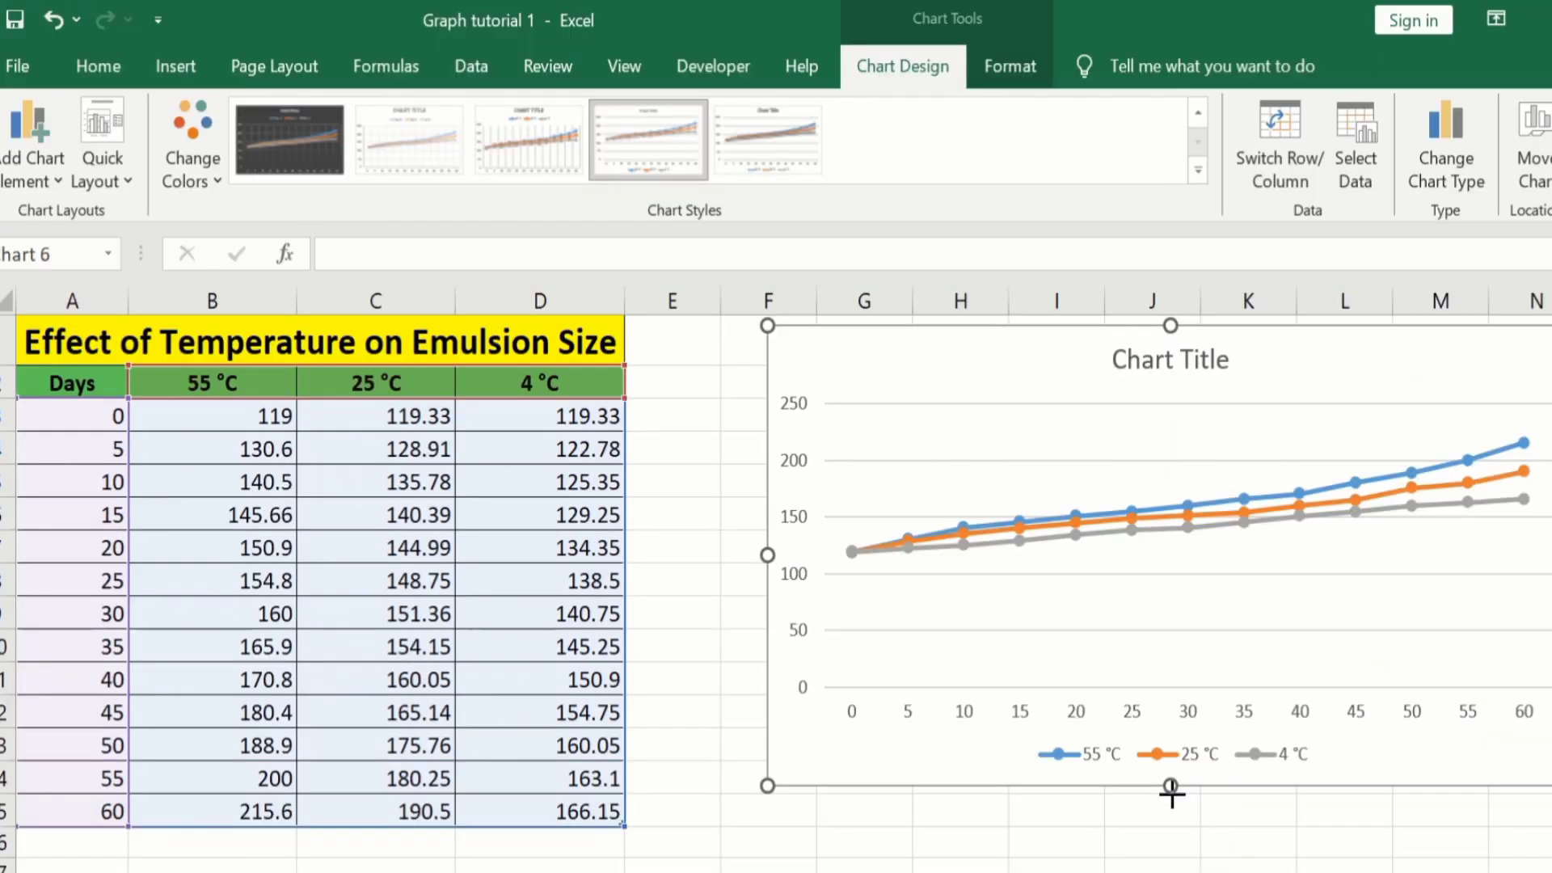
{"action": "left_click_drag", "start_coordinate": [1171, 793], "coordinate": [1172, 863]}
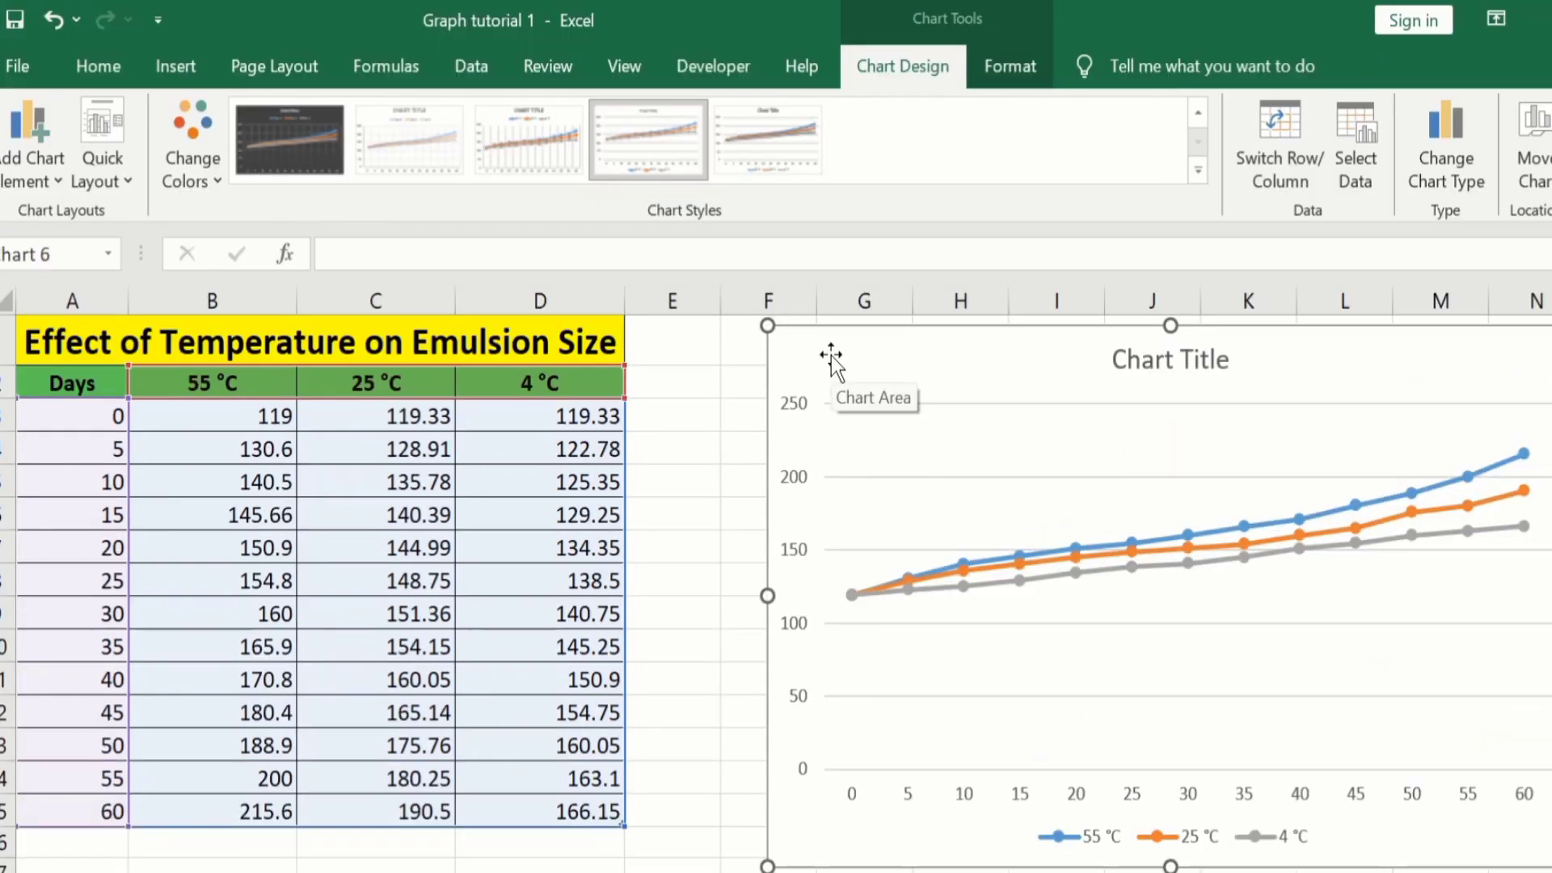
Browse the quick layouts, color palettes and chart styles available for the chart.
{"action": "left_click", "coordinate": [909, 78]}
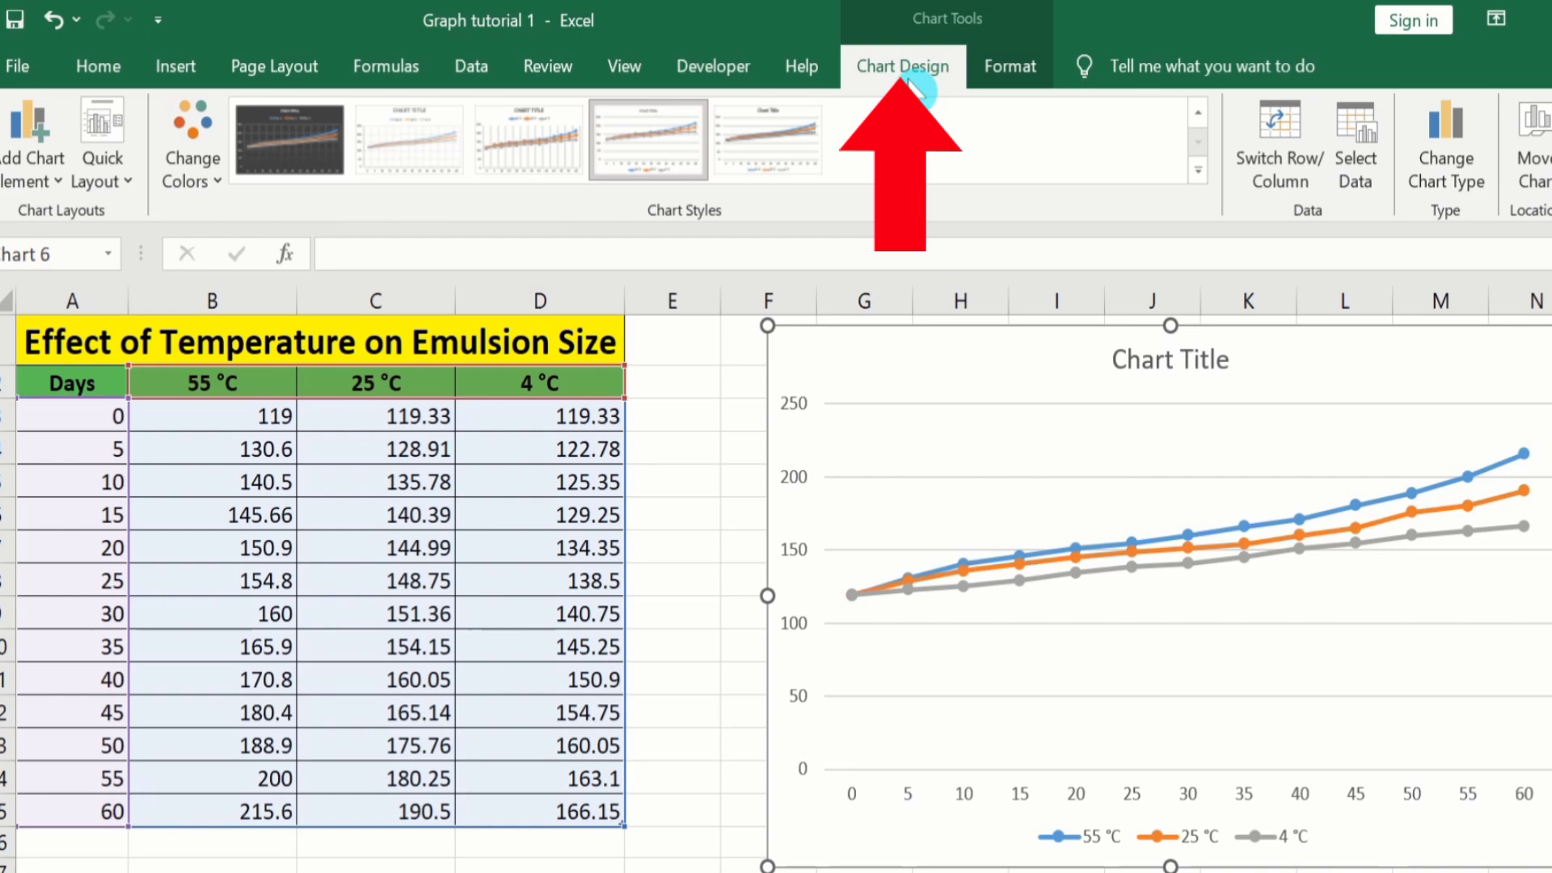
{"action": "left_click", "coordinate": [127, 183]}
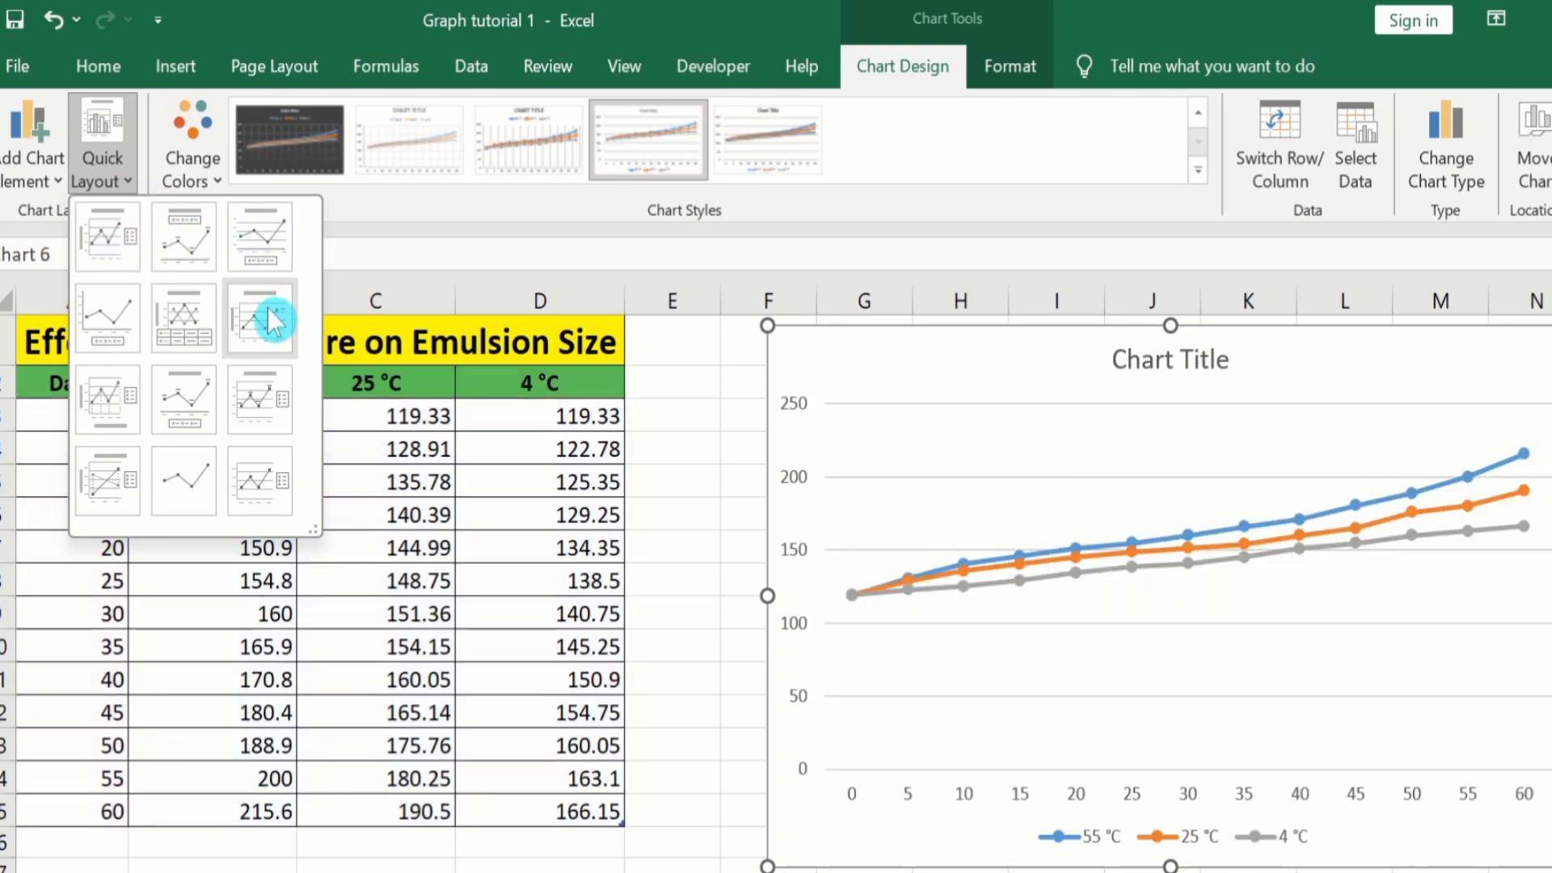
{"action": "key", "text": "Escape"}
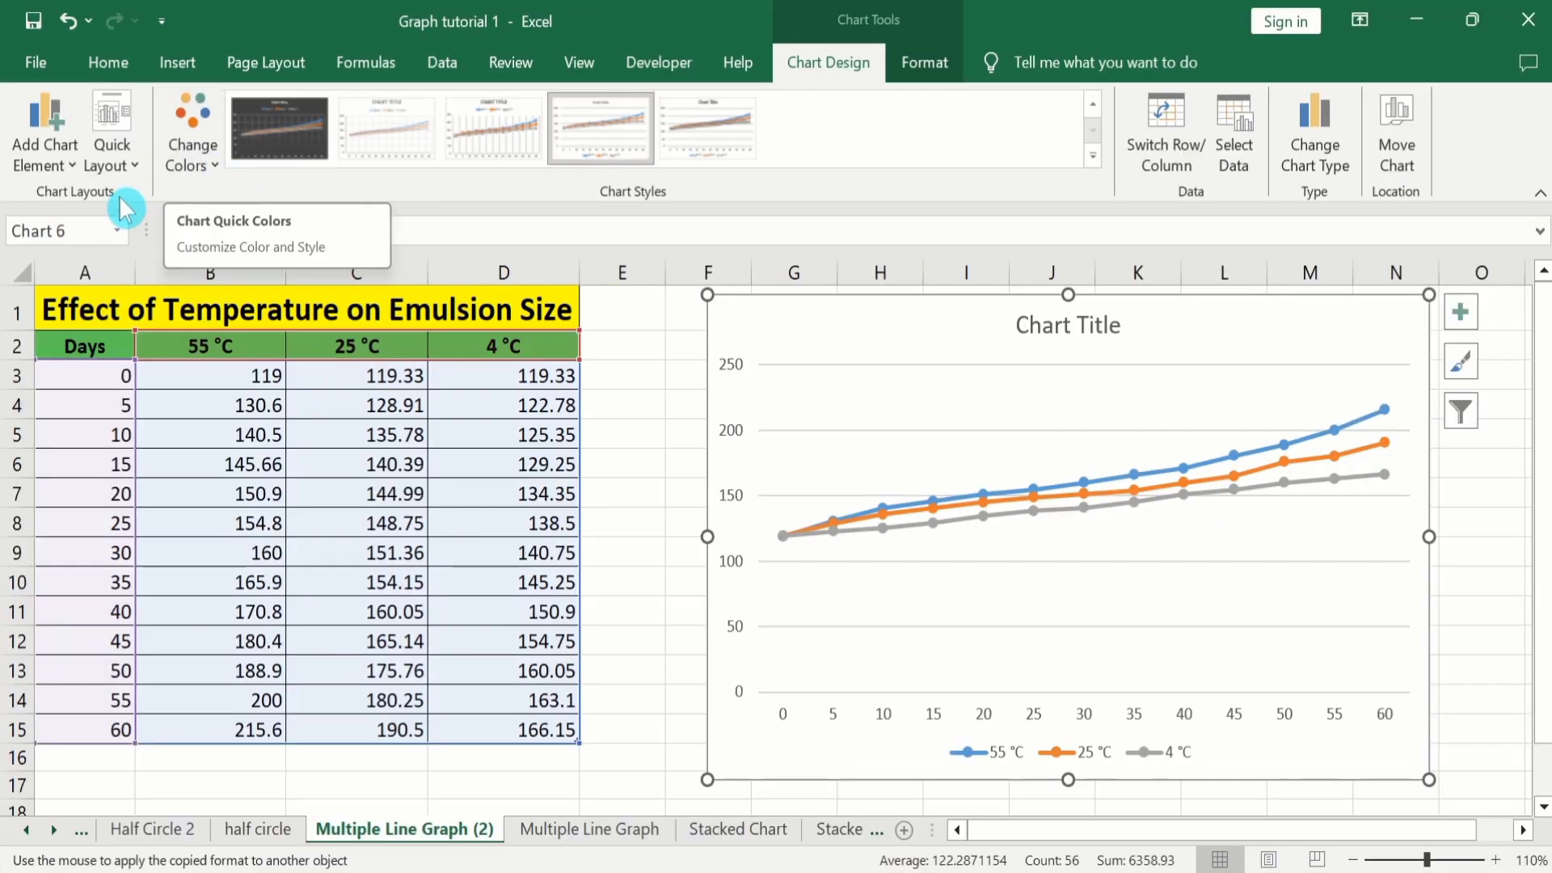
{"action": "left_click", "coordinate": [215, 165]}
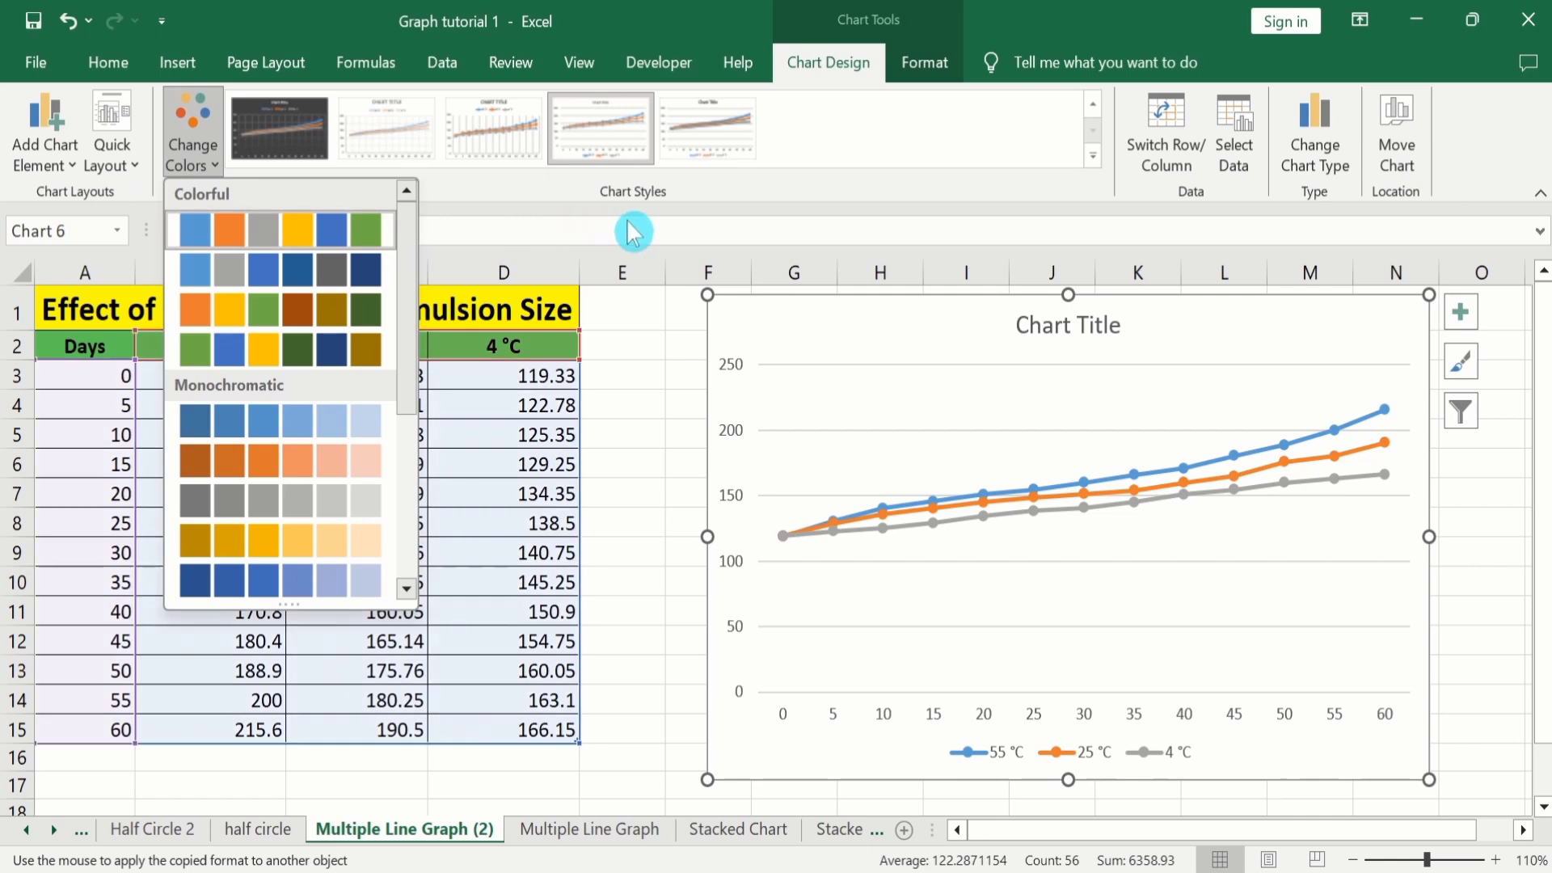
{"action": "left_click", "coordinate": [1093, 156]}
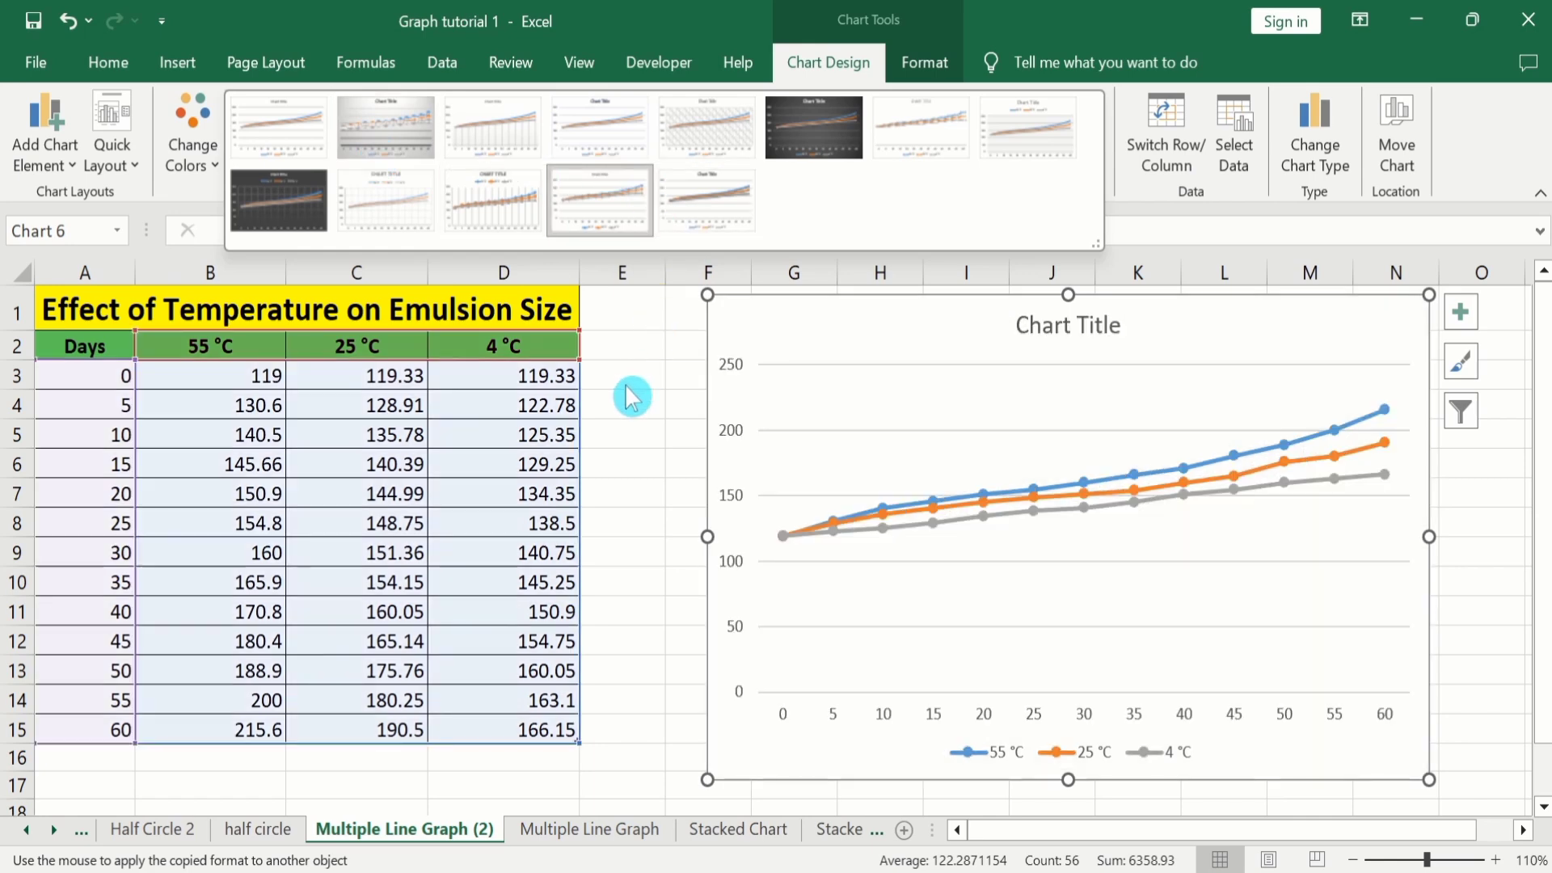
{"action": "left_click", "coordinate": [626, 384]}
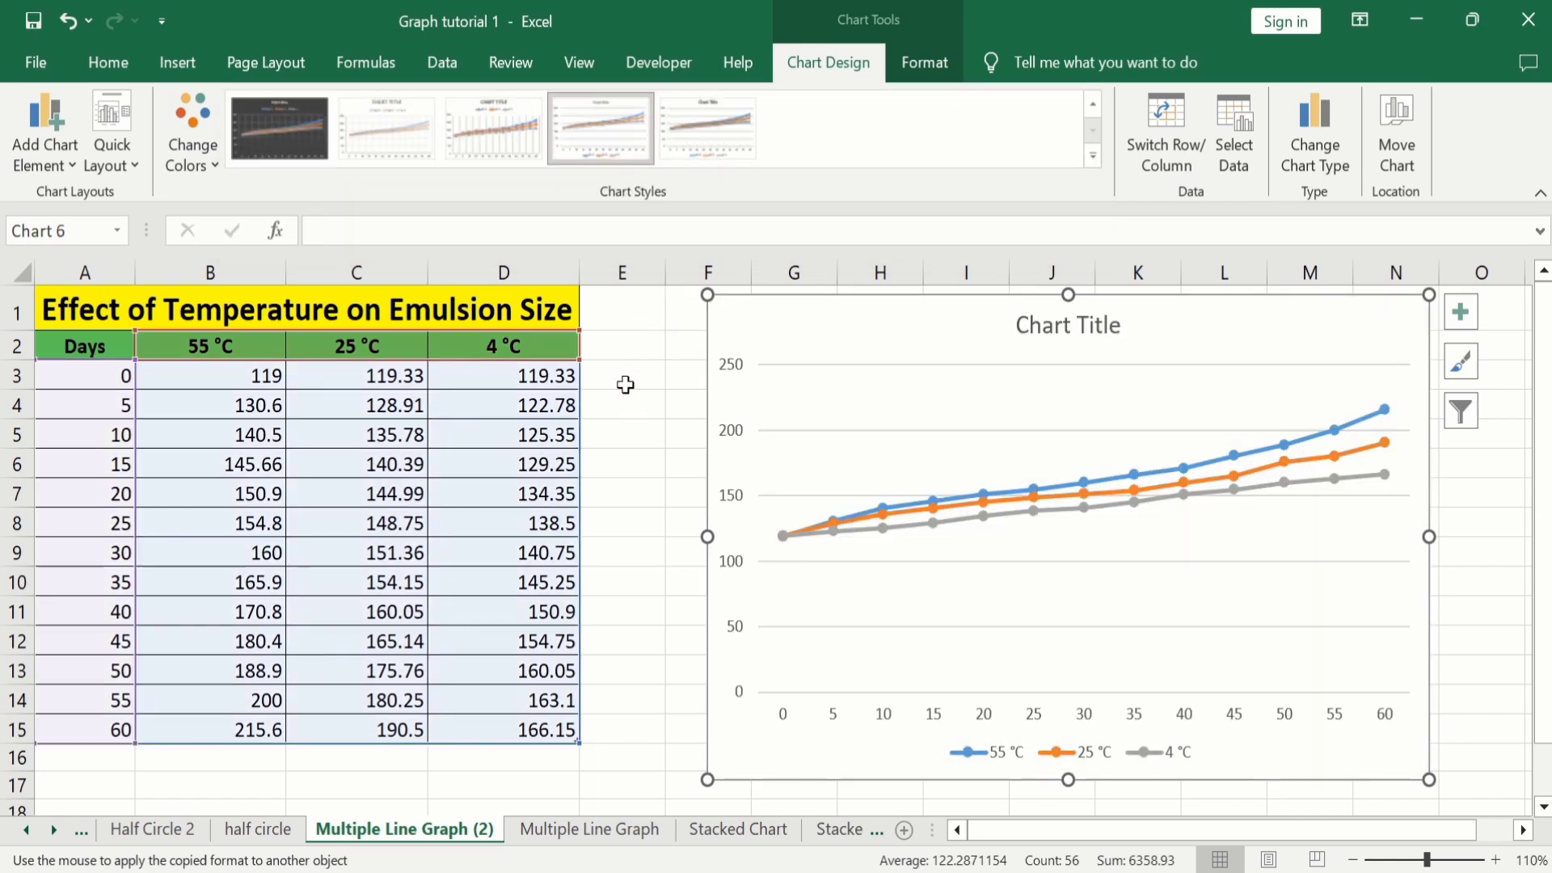
{"action": "left_click", "coordinate": [625, 385]}
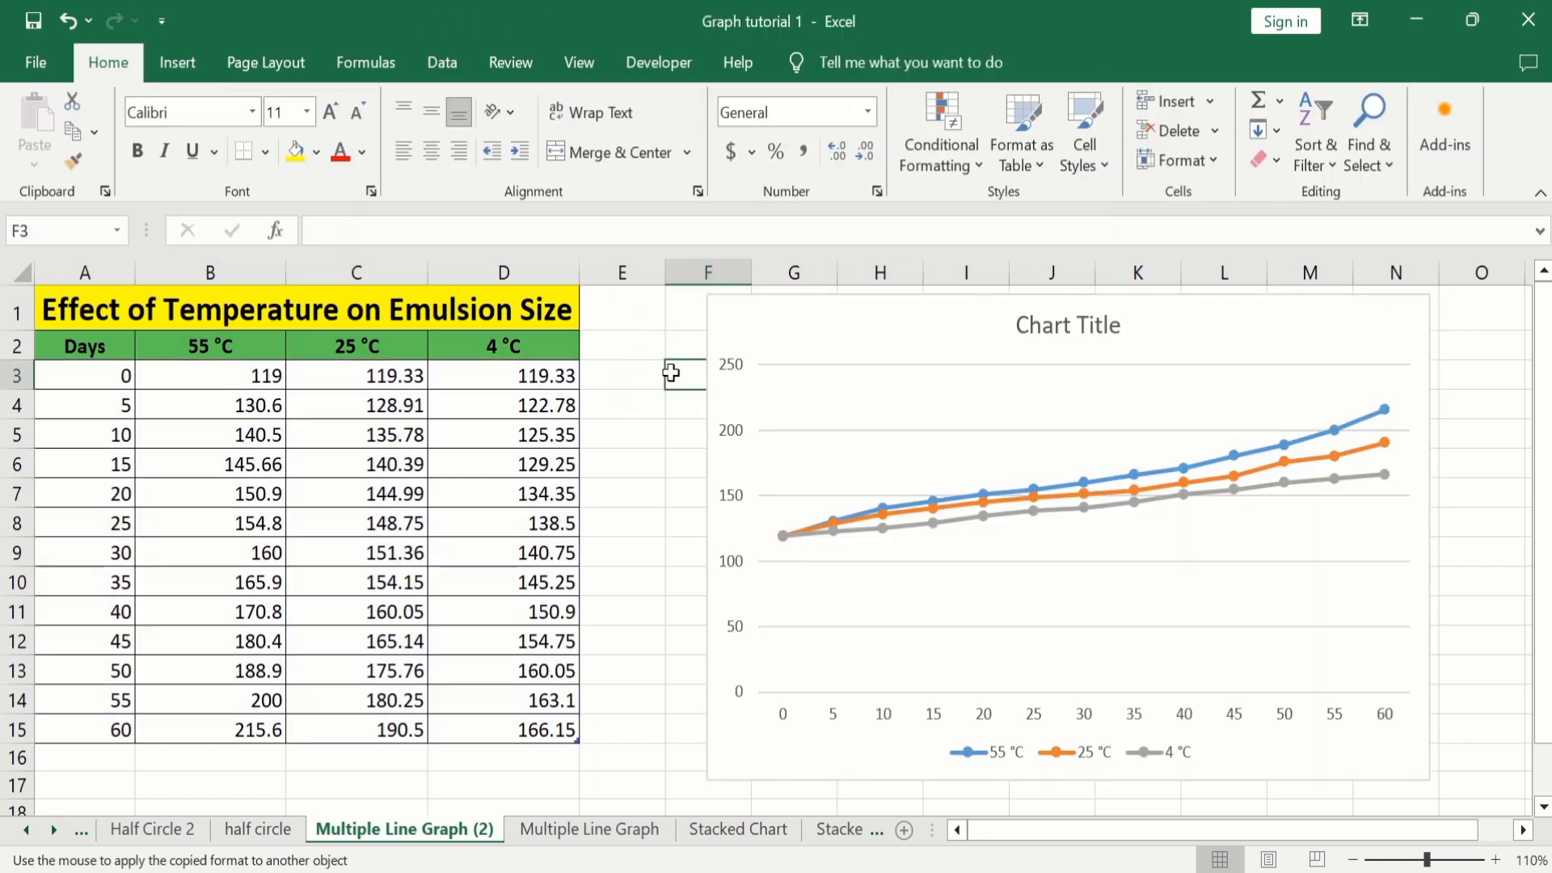
Add axis titles to the chart and remove its gridlines.
{"action": "left_click", "coordinate": [761, 312]}
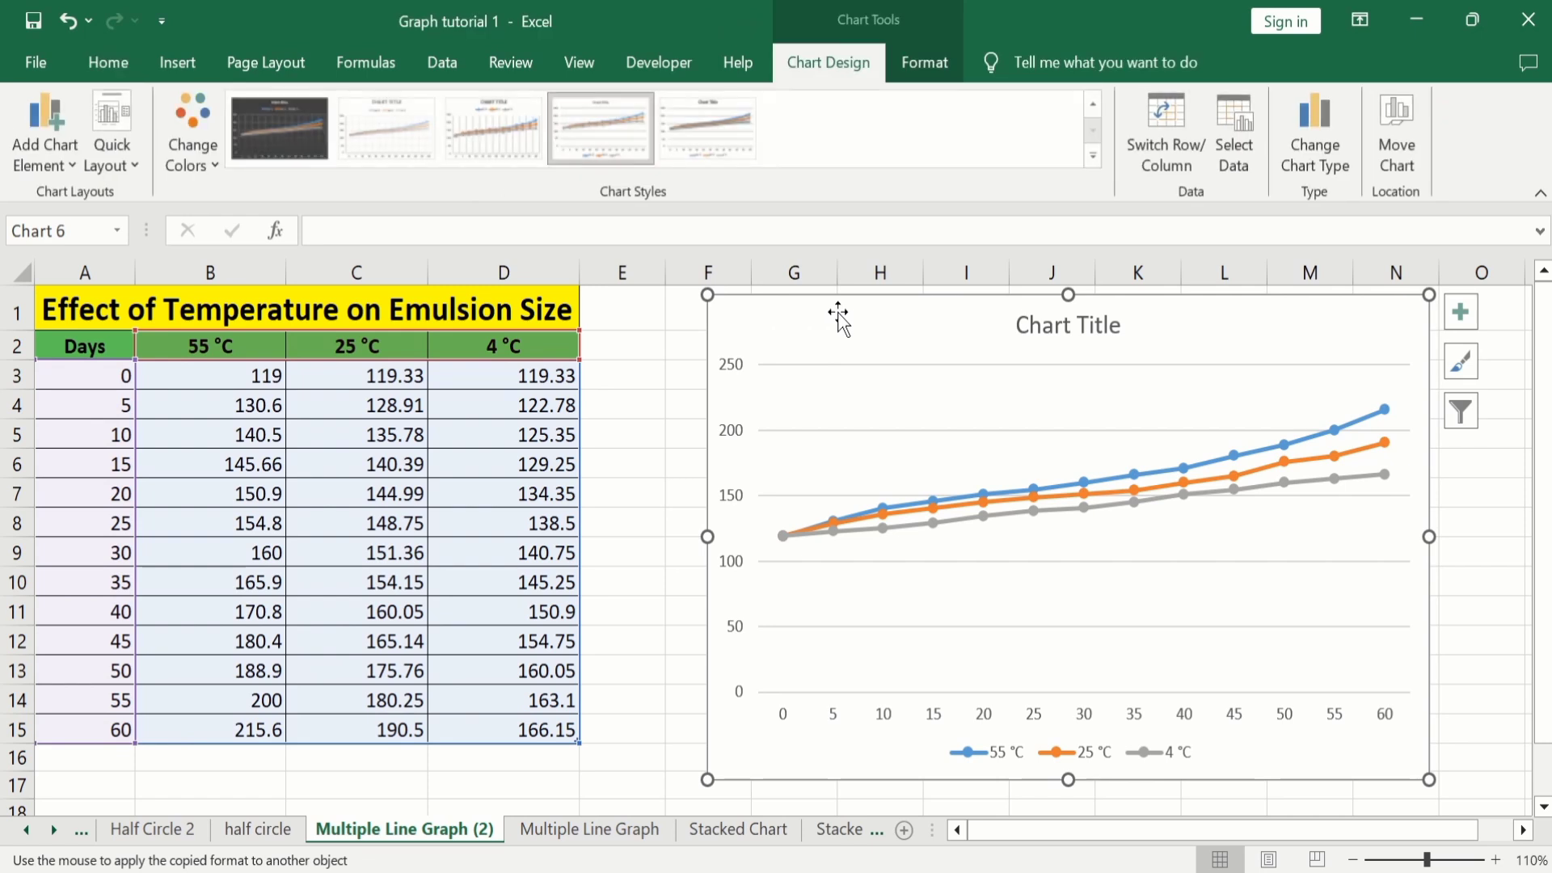
{"action": "left_click", "coordinate": [1461, 315]}
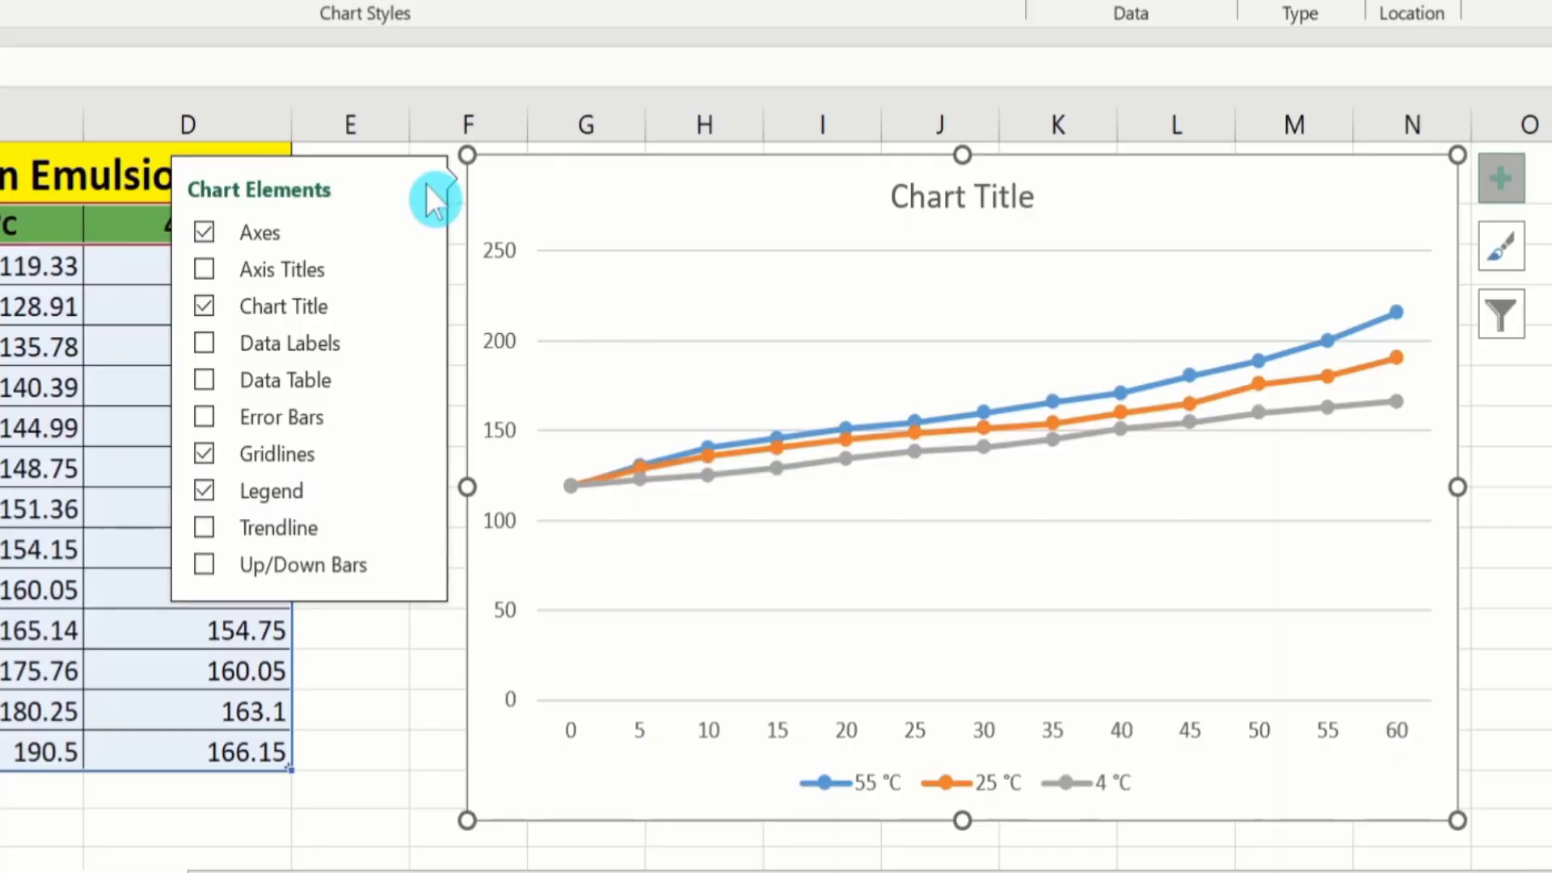
{"action": "left_click", "coordinate": [203, 269]}
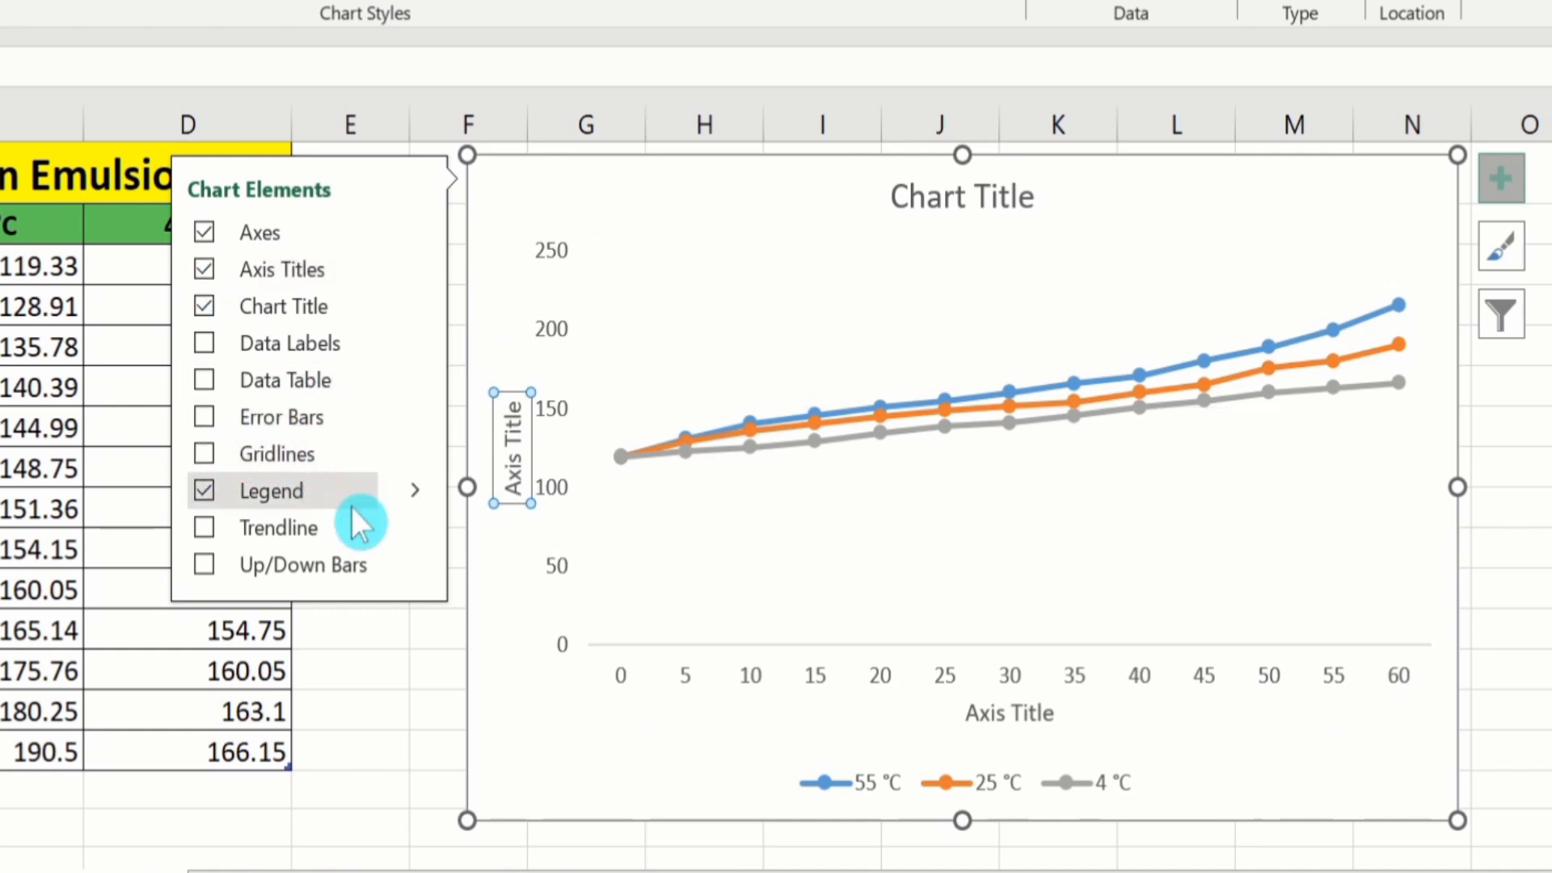
{"action": "left_click", "coordinate": [361, 673]}
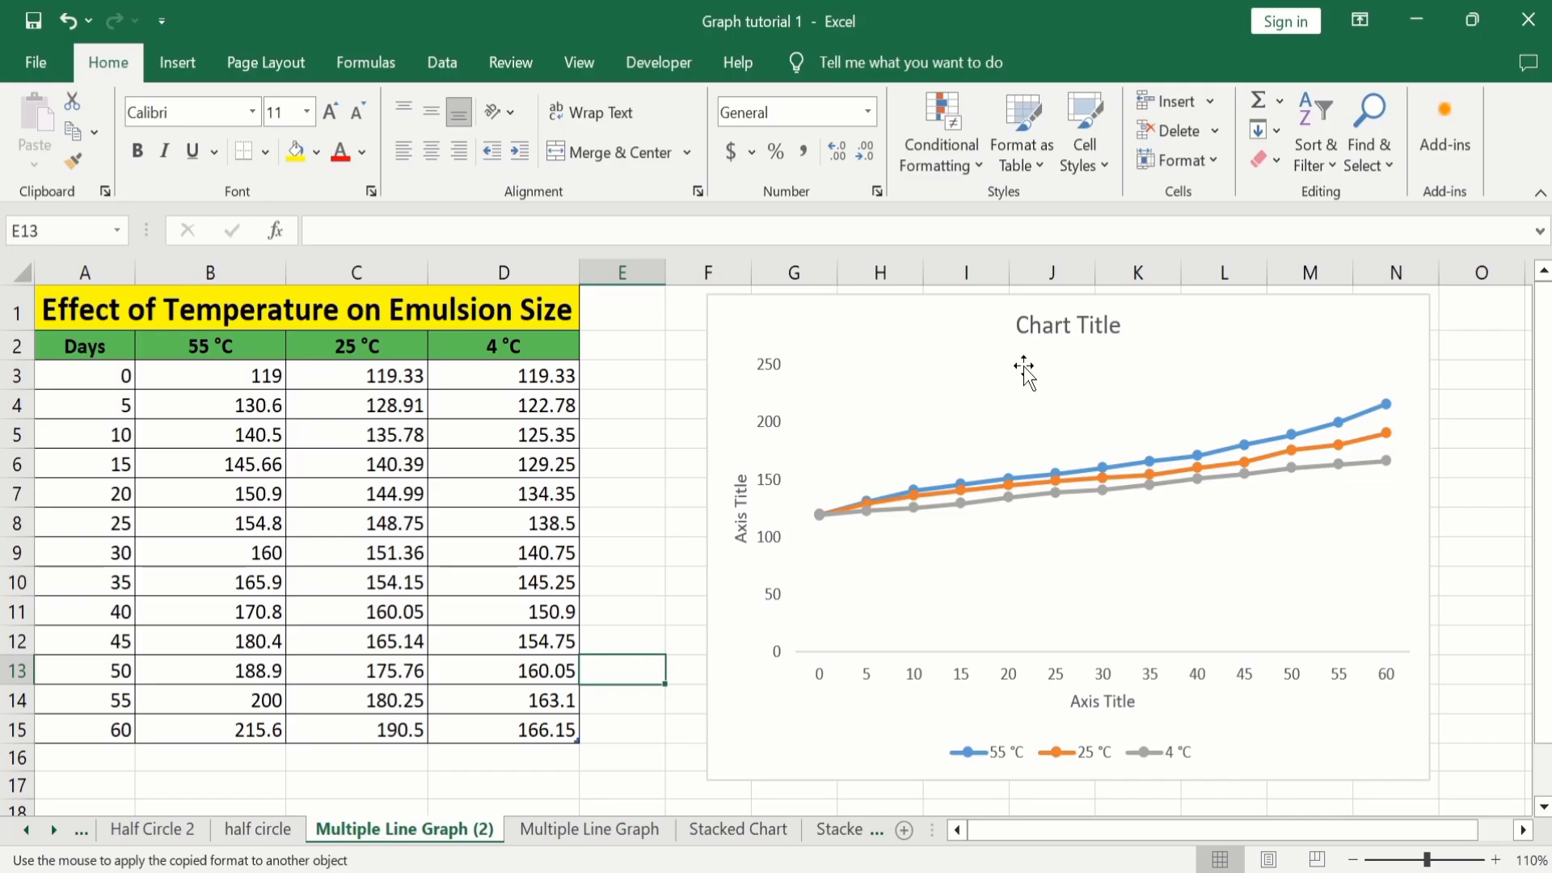
Link the chart title to the table heading in merged cells A1:D1 with a cell reference formula.
{"action": "left_click", "coordinate": [1052, 326]}
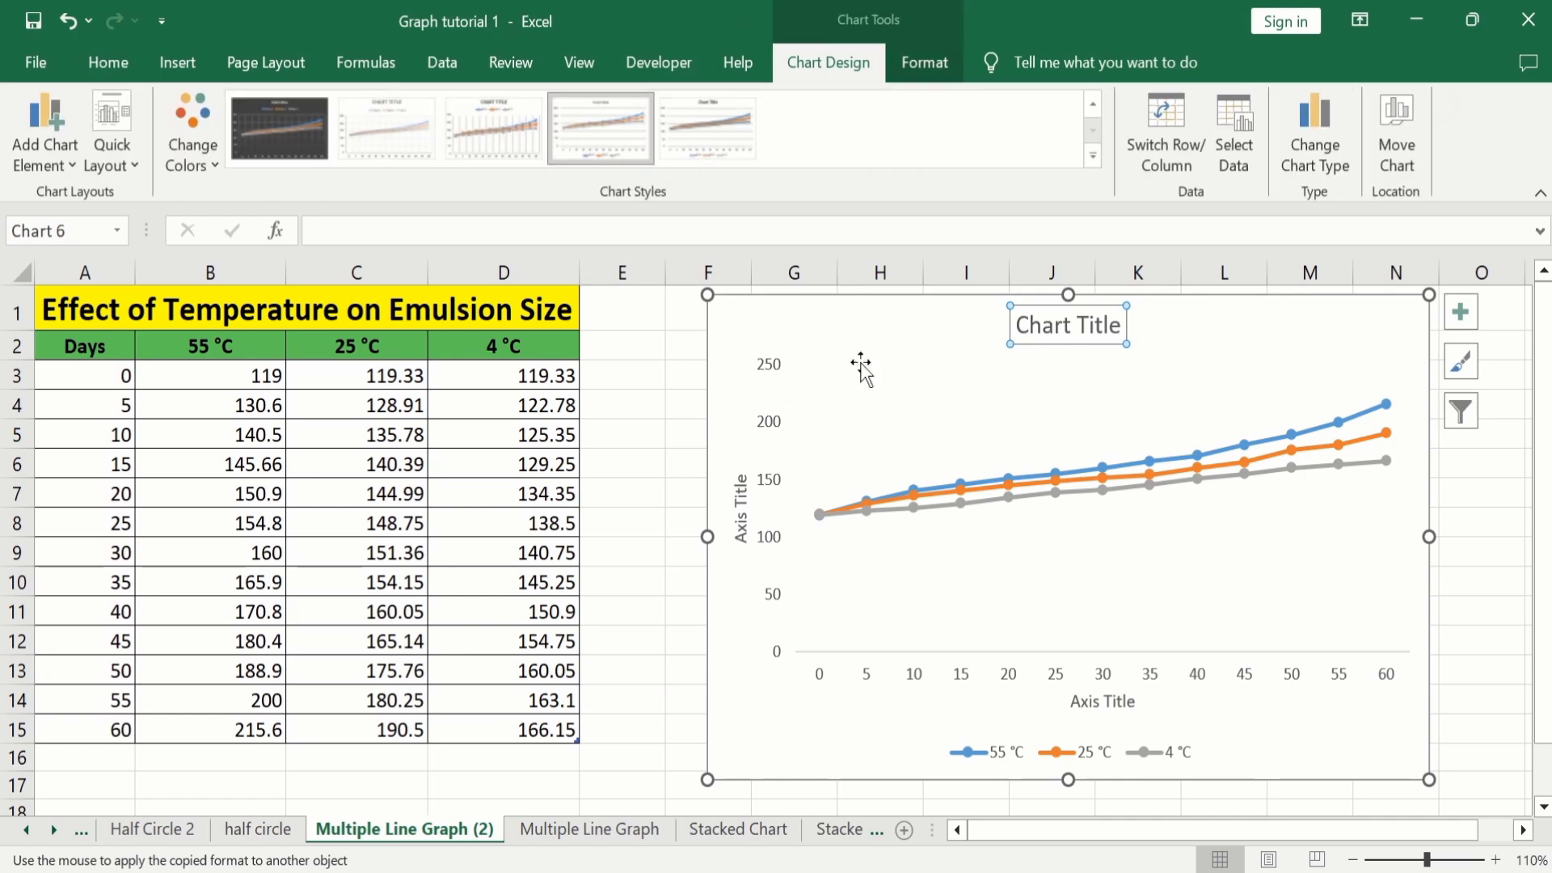
{"action": "left_click", "coordinate": [377, 227]}
{"action": "type", "text": "="}
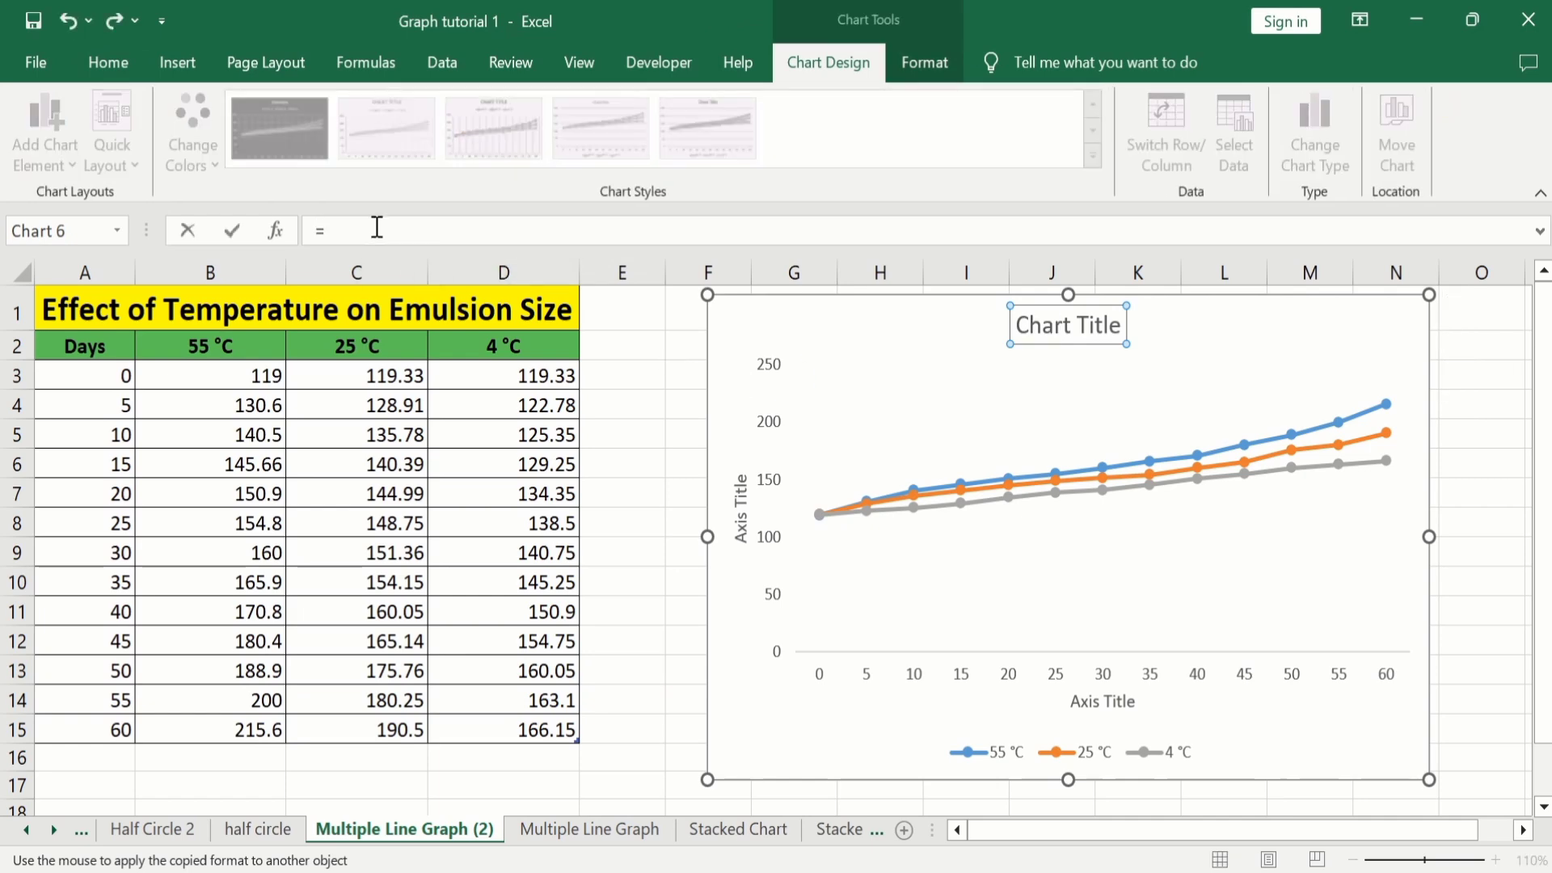
{"action": "left_click", "coordinate": [327, 306]}
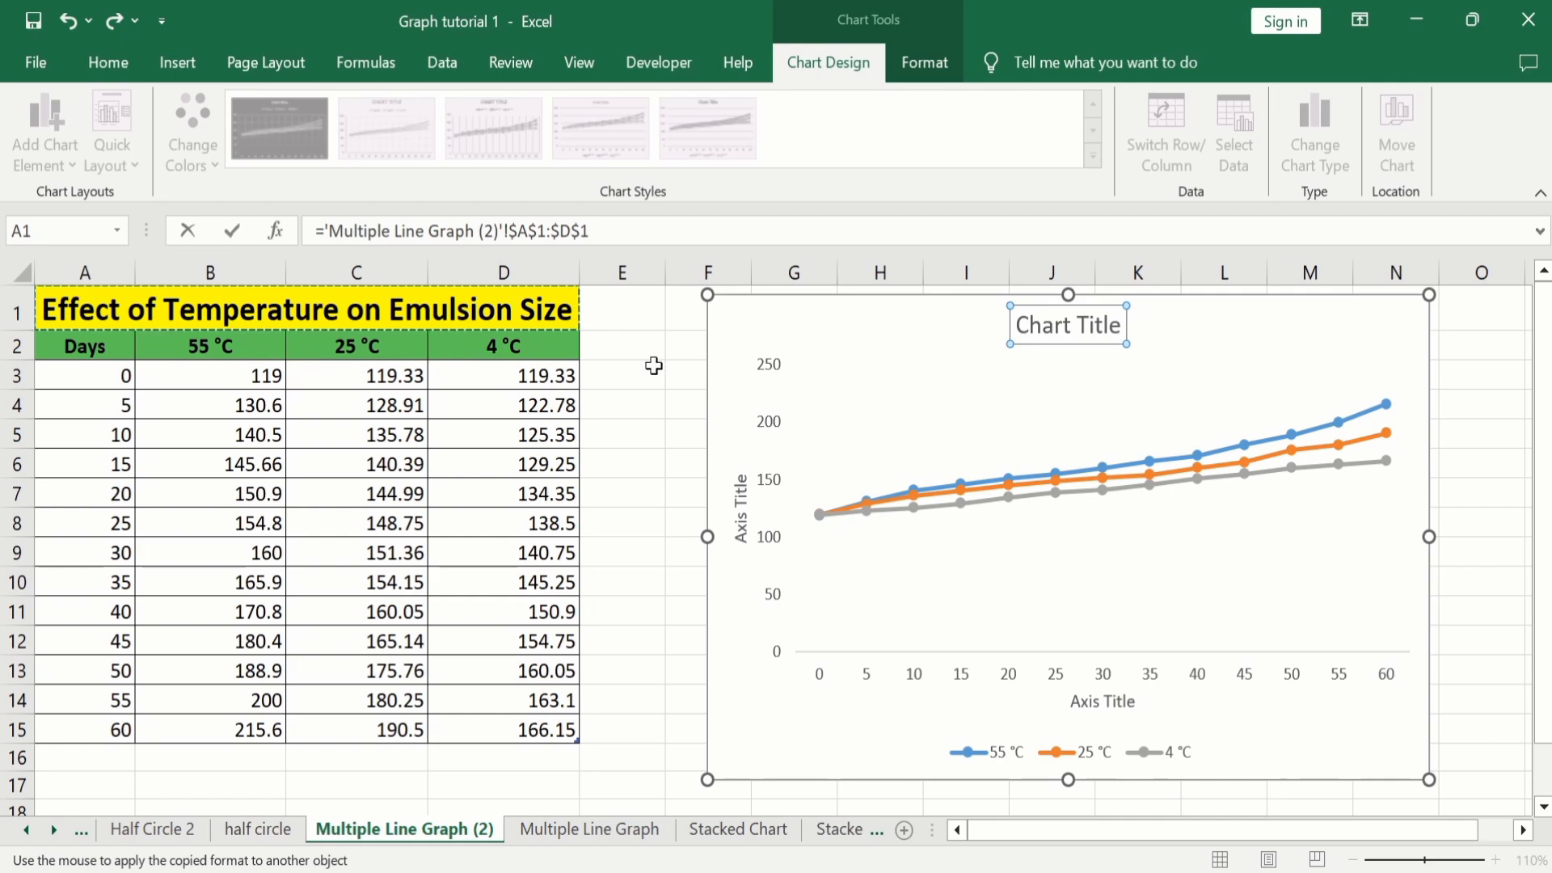
{"action": "key", "text": "Return"}
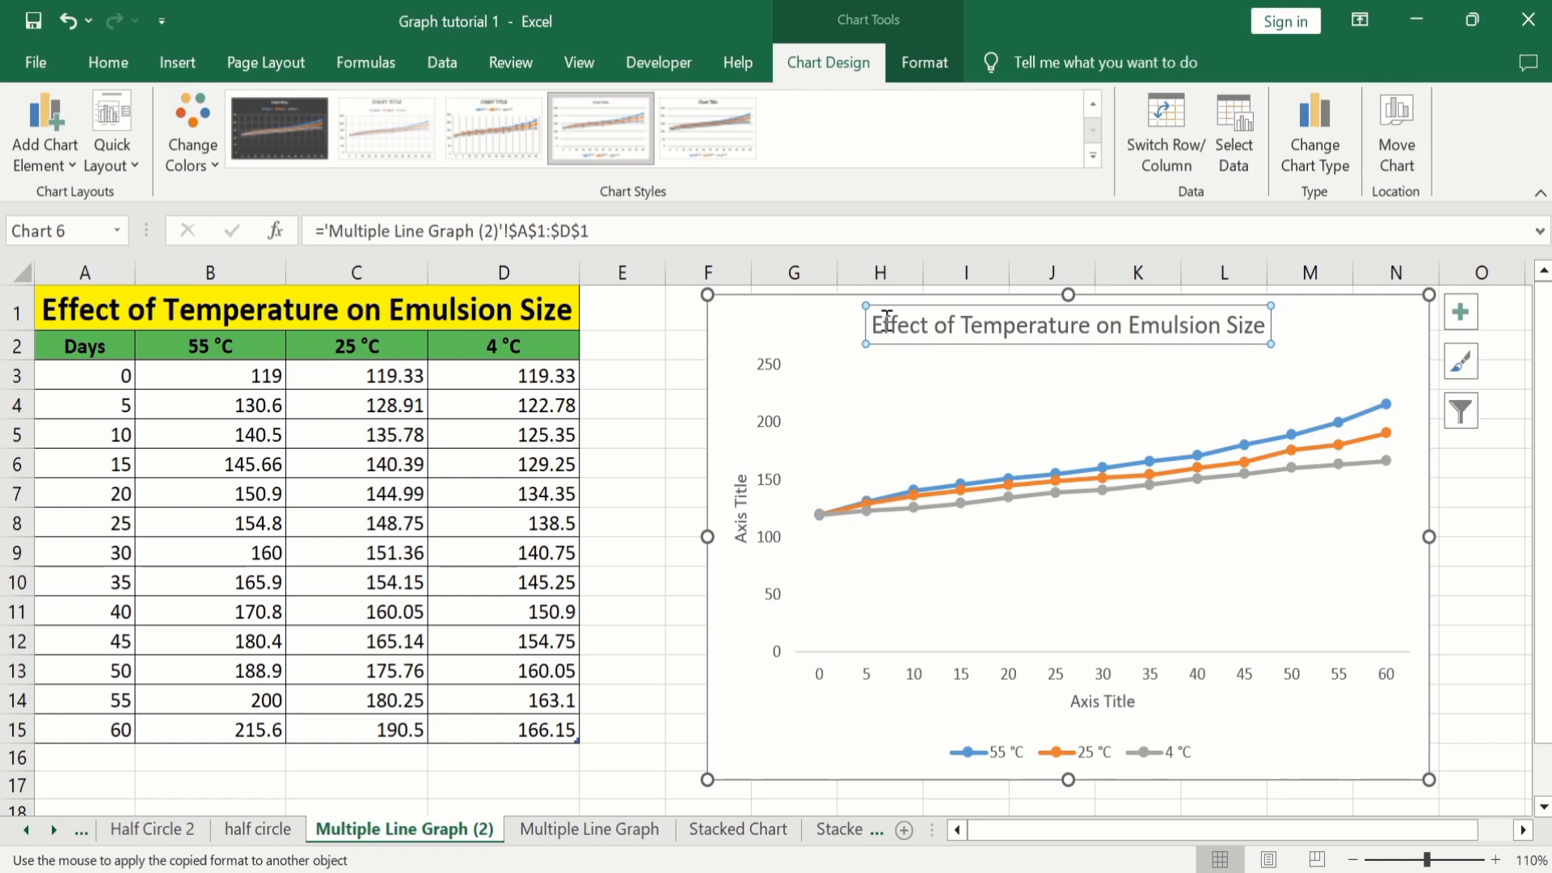
Set the vertical axis title to "Droplet Size (nm)".
{"action": "left_click", "coordinate": [742, 495]}
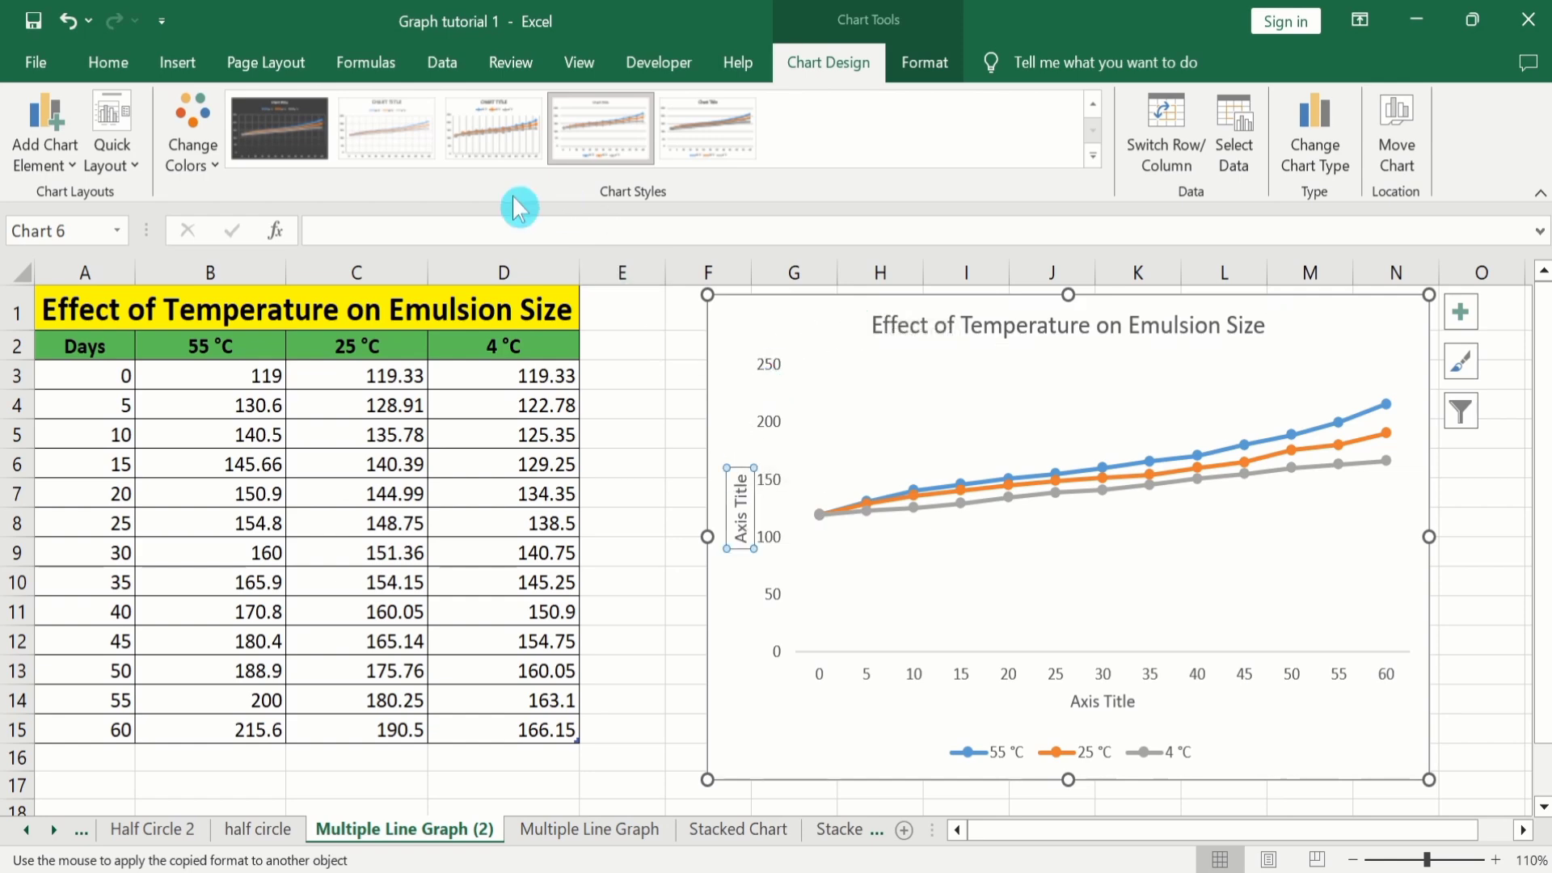
{"action": "left_click", "coordinate": [423, 224]}
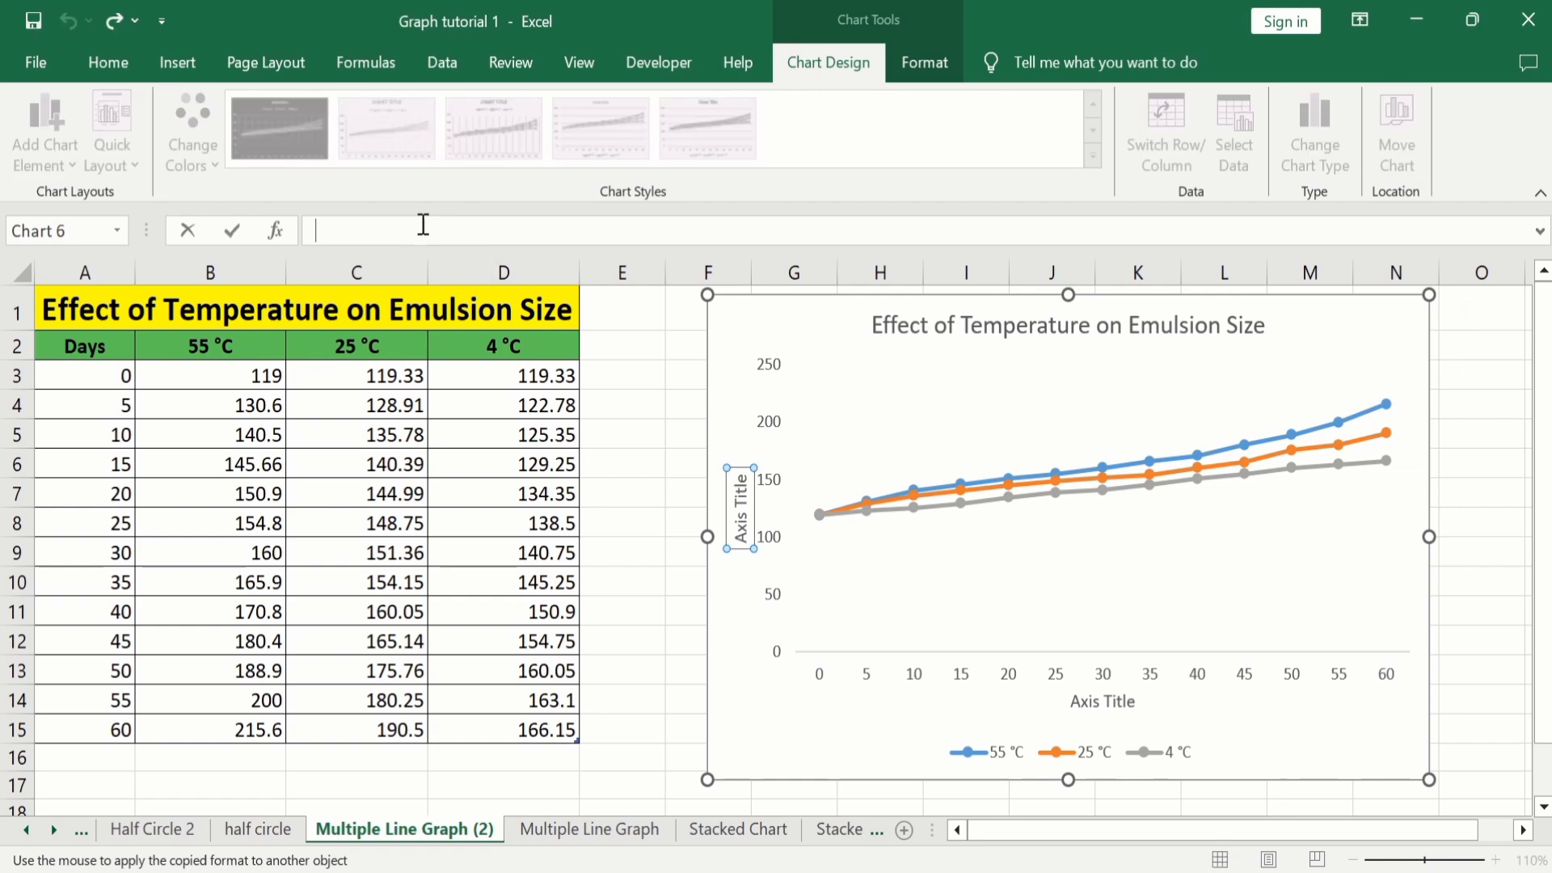
{"action": "type", "text": "Droplet Size (nm)"}
{"action": "key", "text": "Return"}
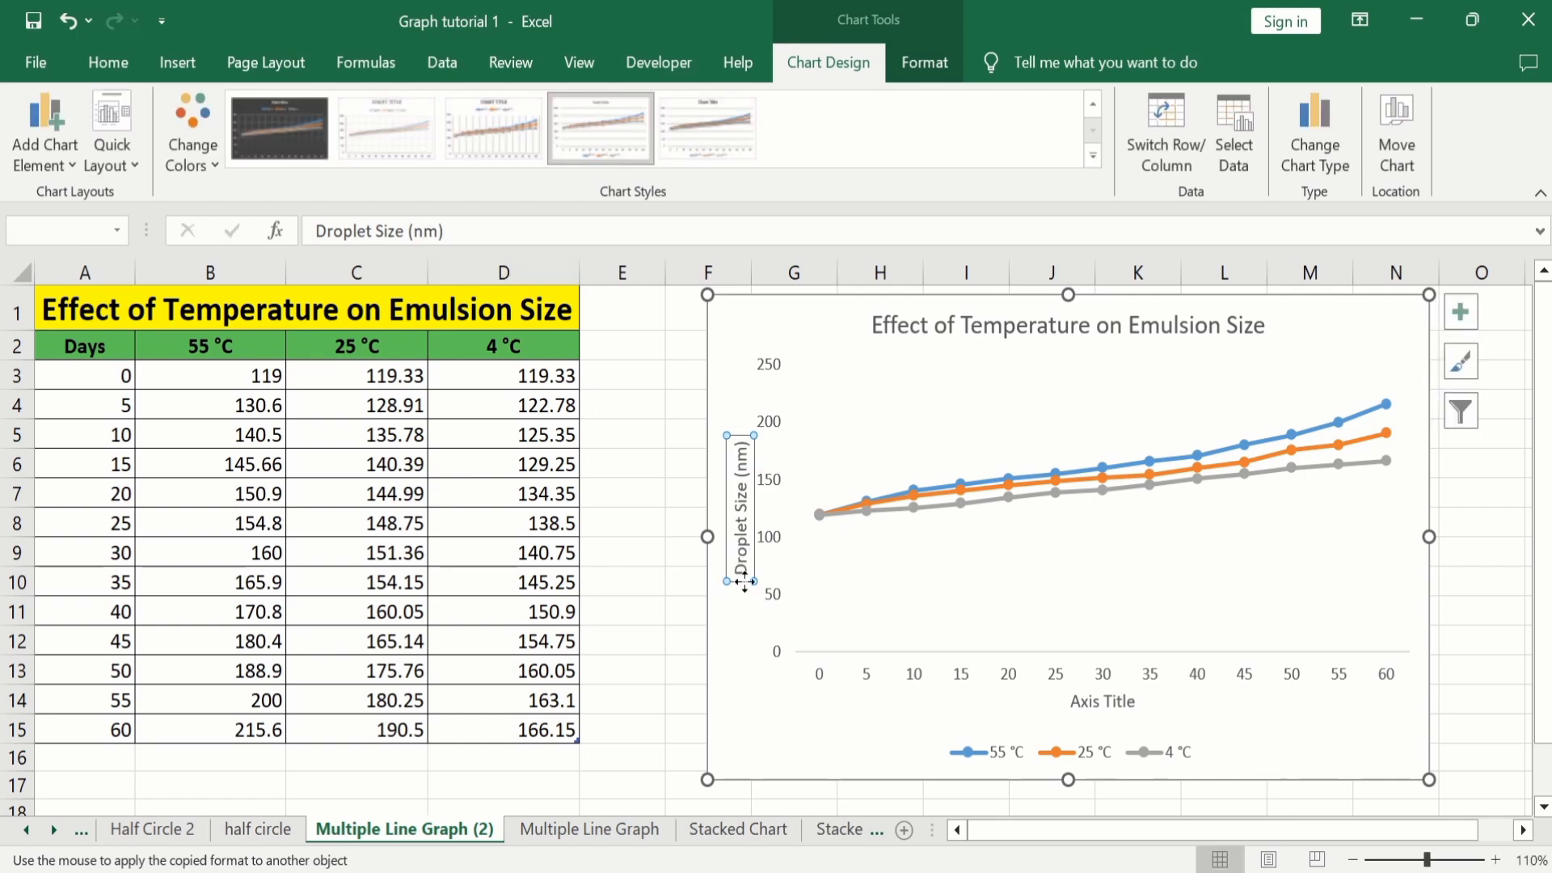
Link the horizontal axis title to the Days header in cell A2 with a cell reference formula.
{"action": "left_click", "coordinate": [1092, 700]}
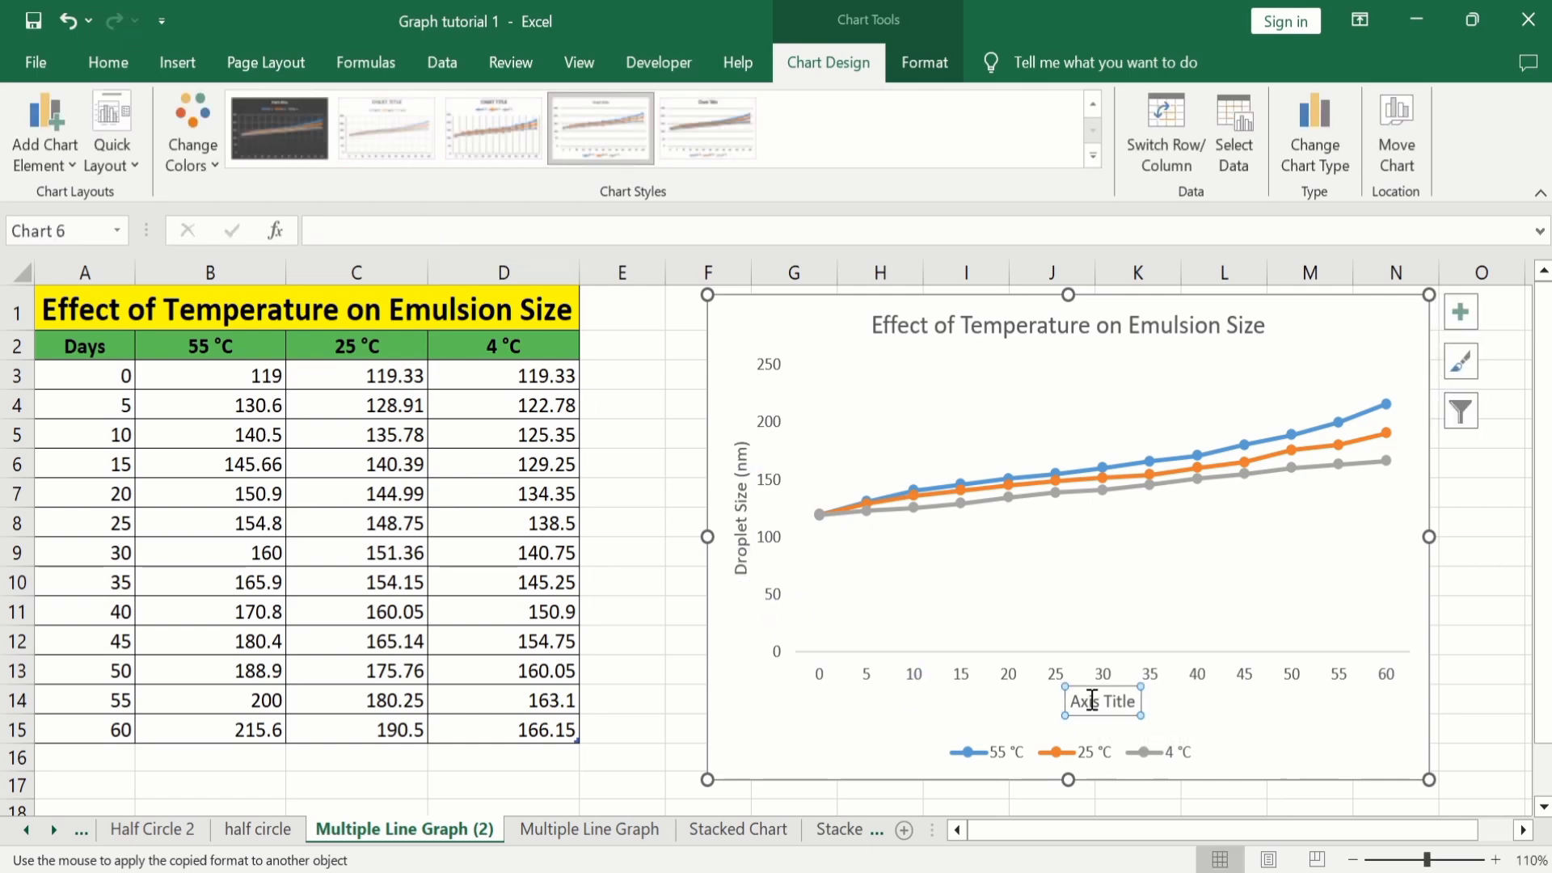
{"action": "left_click", "coordinate": [412, 218]}
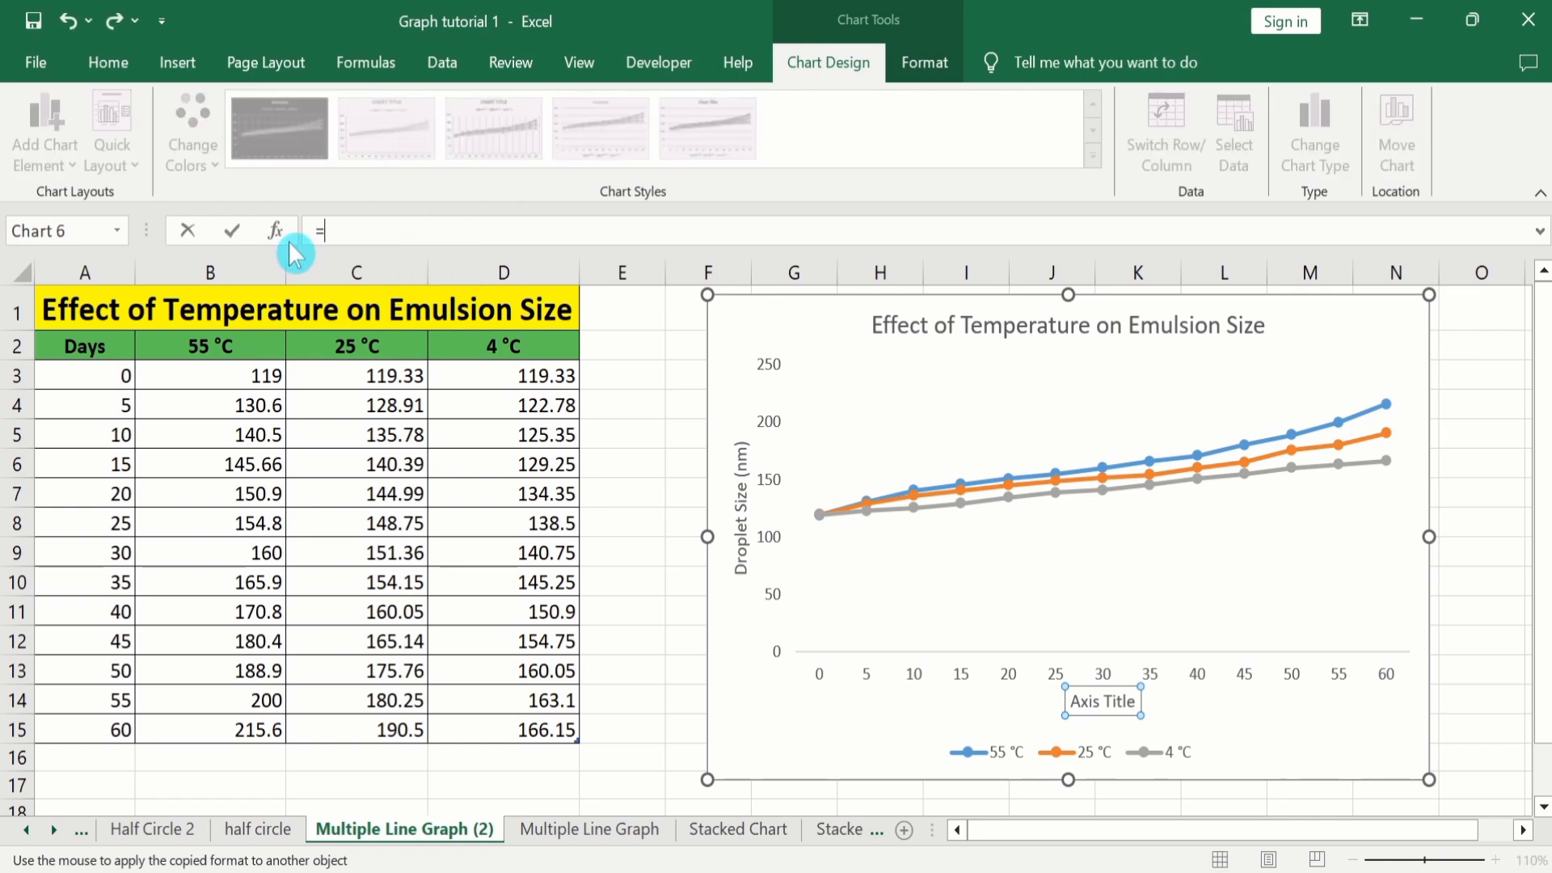
{"action": "left_click", "coordinate": [91, 354]}
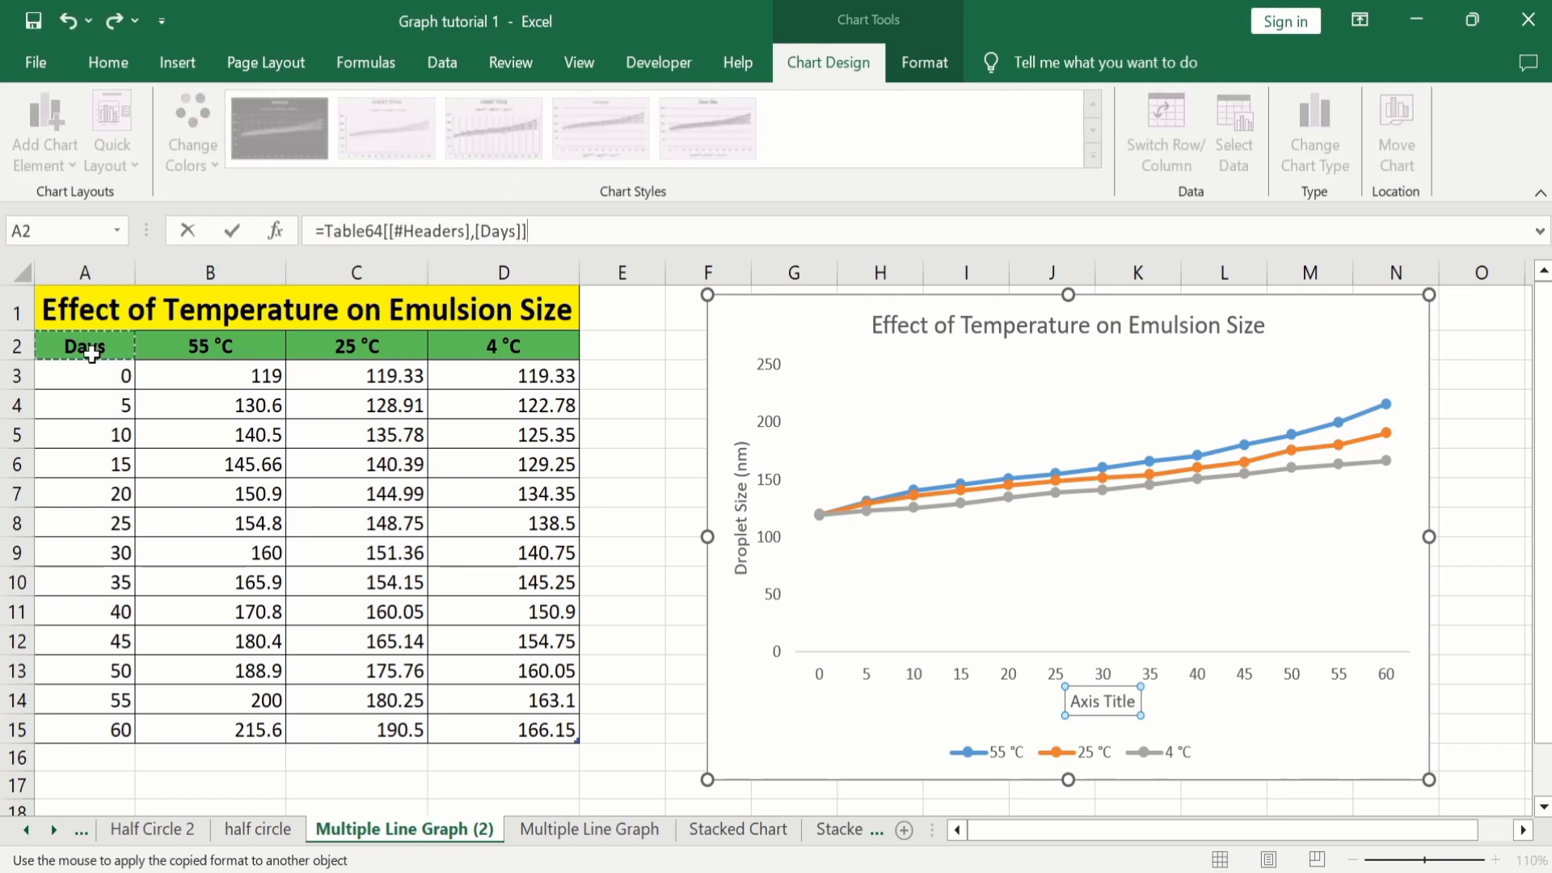
{"action": "key", "text": "Return"}
{"action": "key", "text": "Escape"}
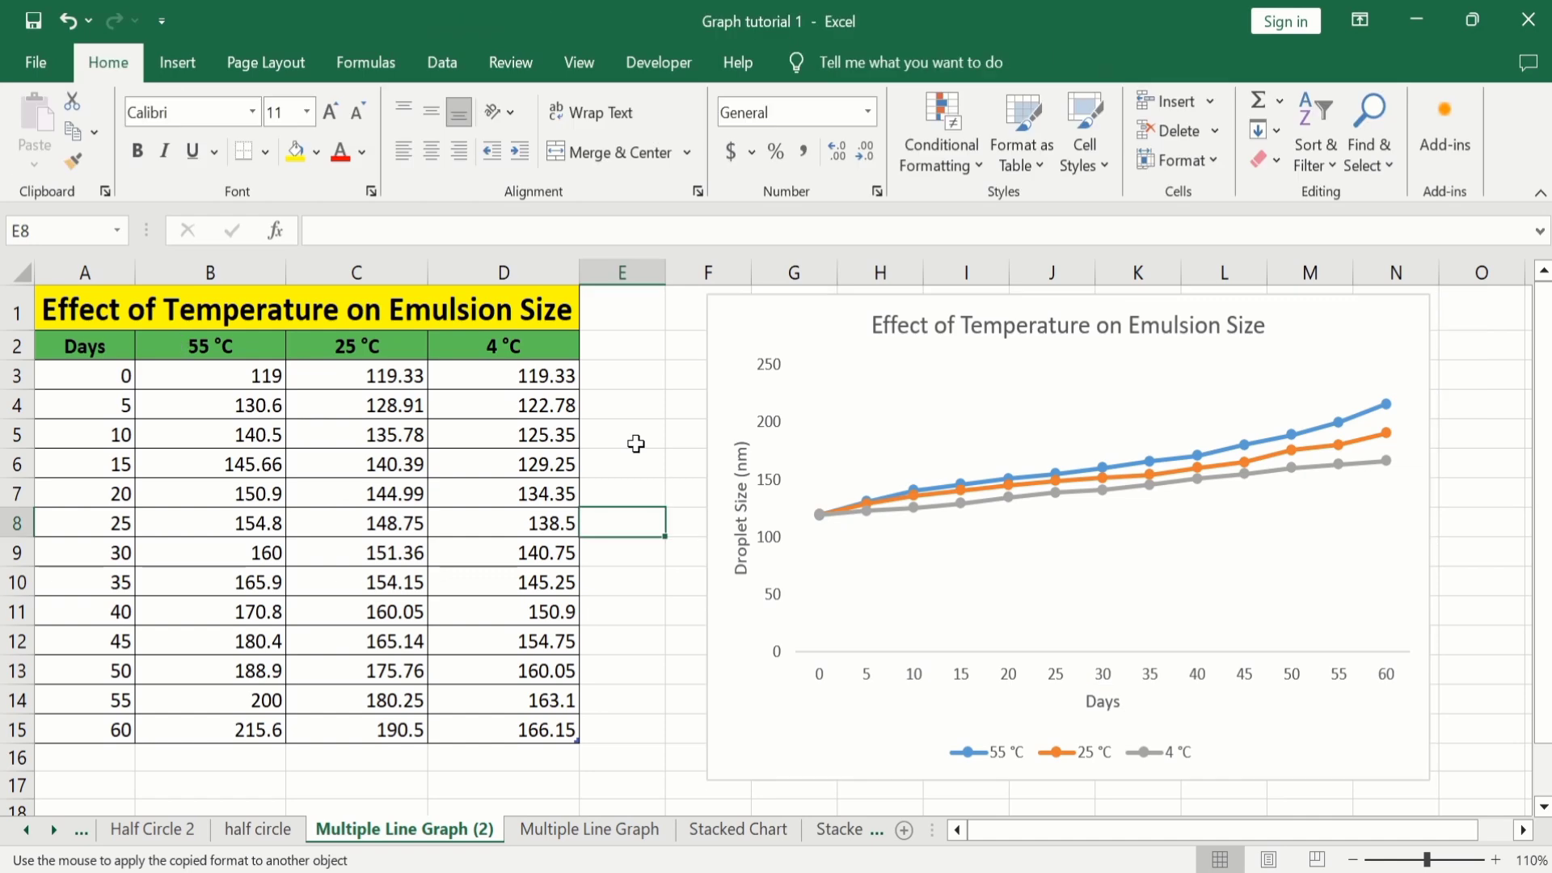
Format the chart title as black, bold text at font size 18.
{"action": "left_click", "coordinate": [912, 329]}
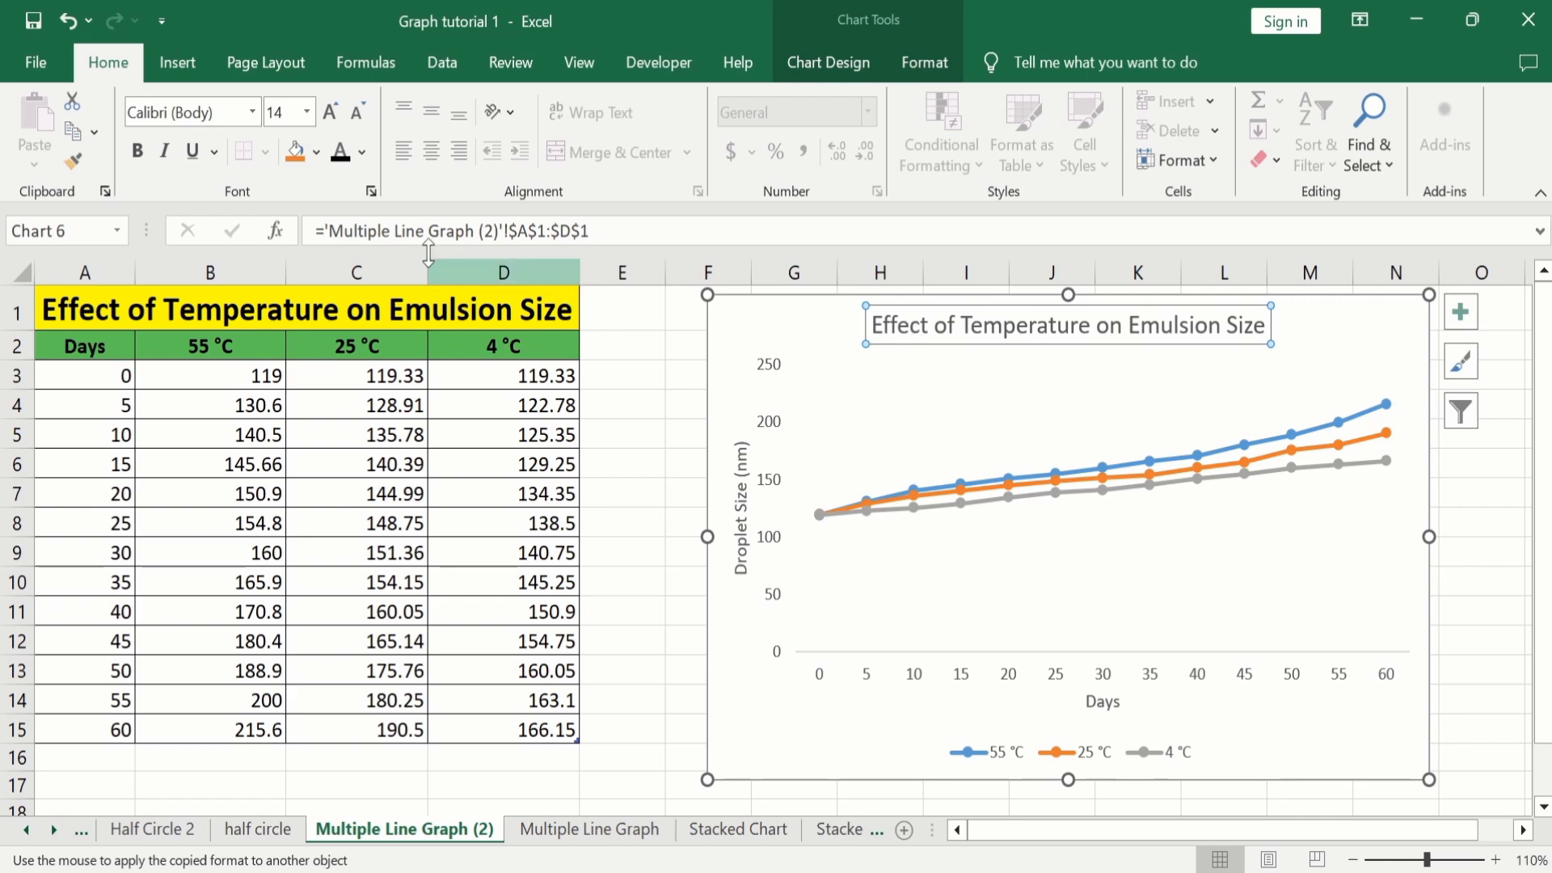
{"action": "left_click", "coordinate": [362, 152]}
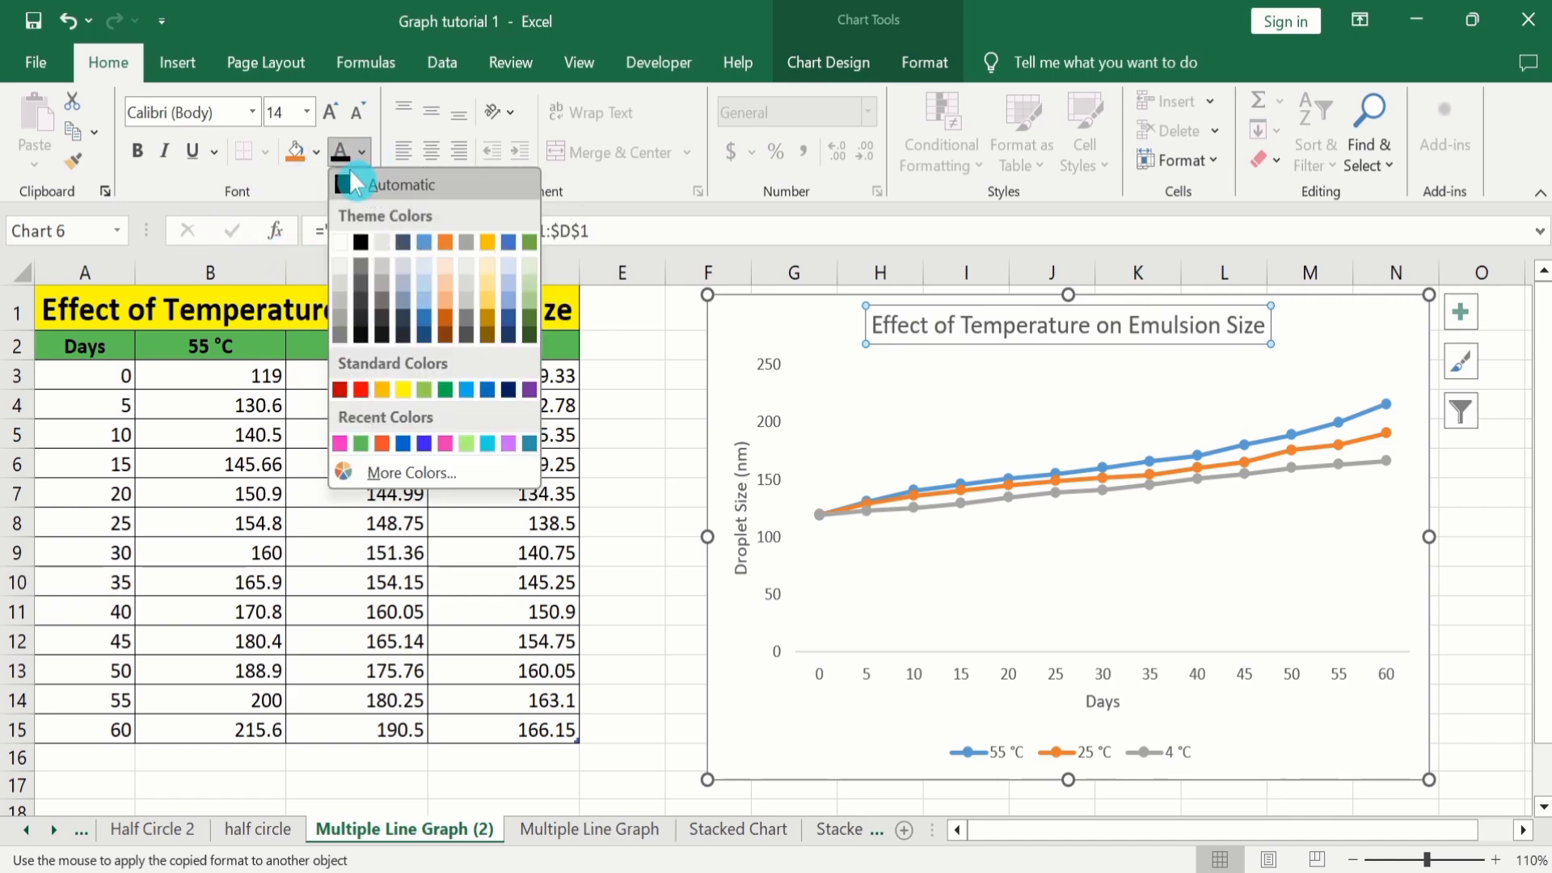
{"action": "left_click", "coordinate": [362, 241]}
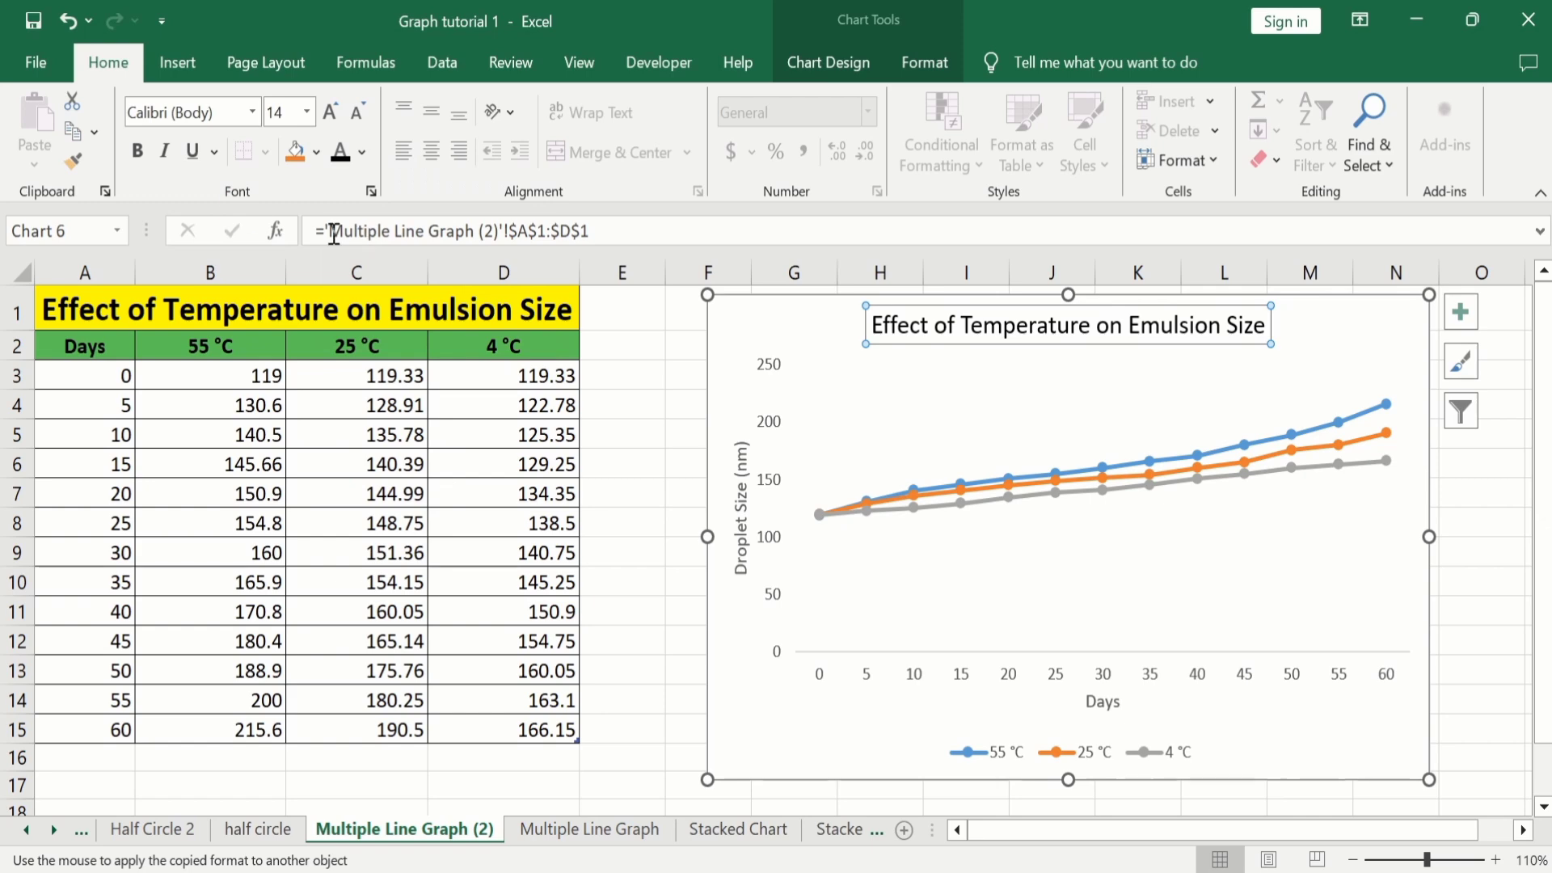
{"action": "left_click", "coordinate": [142, 152]}
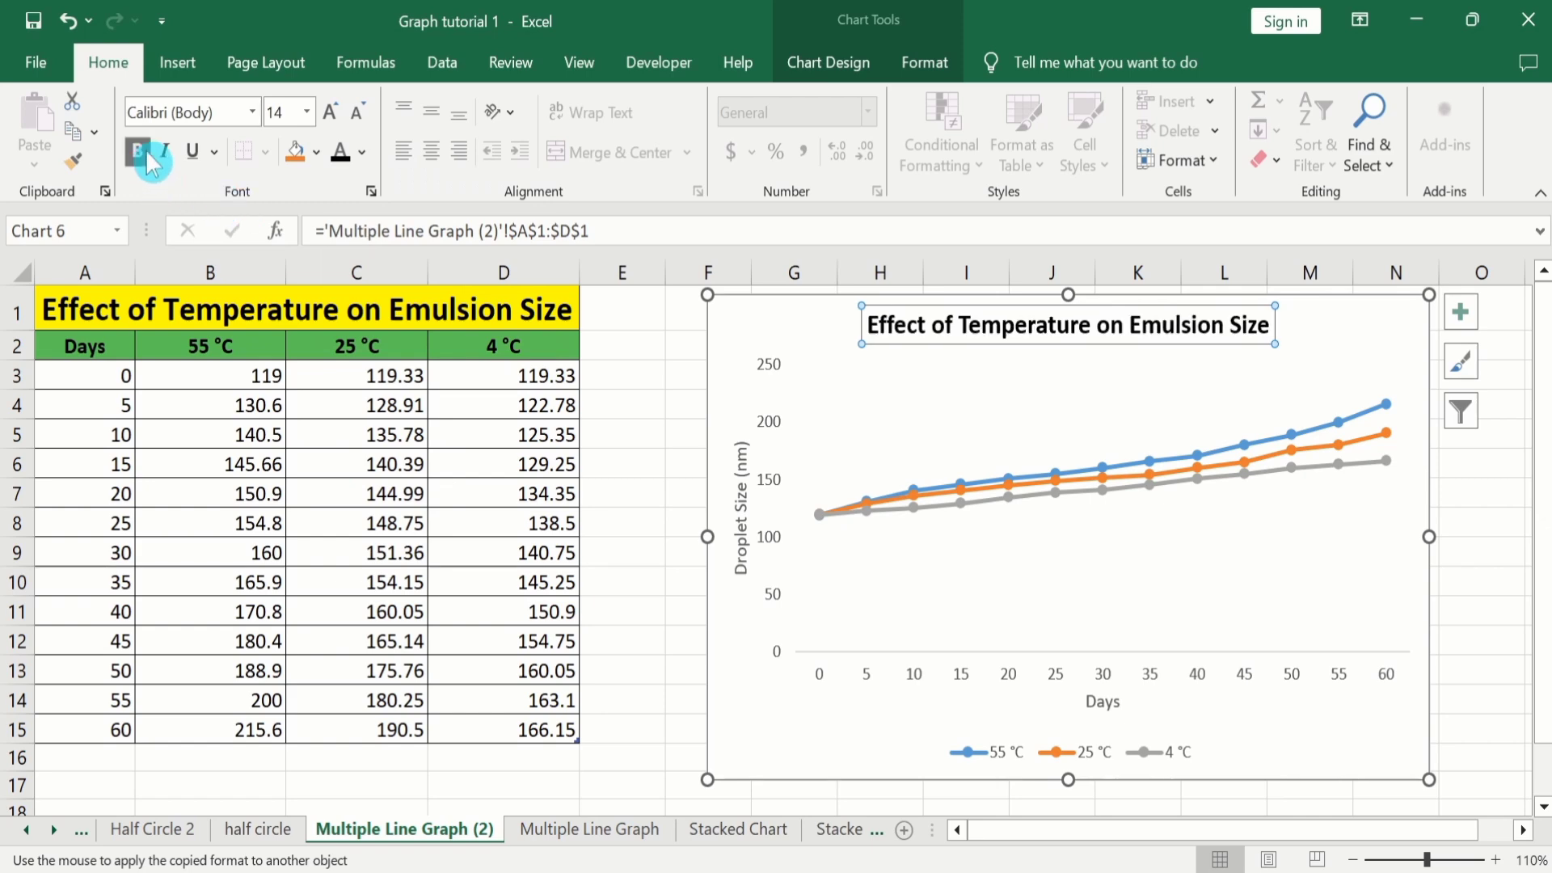
{"action": "left_click", "coordinate": [306, 111]}
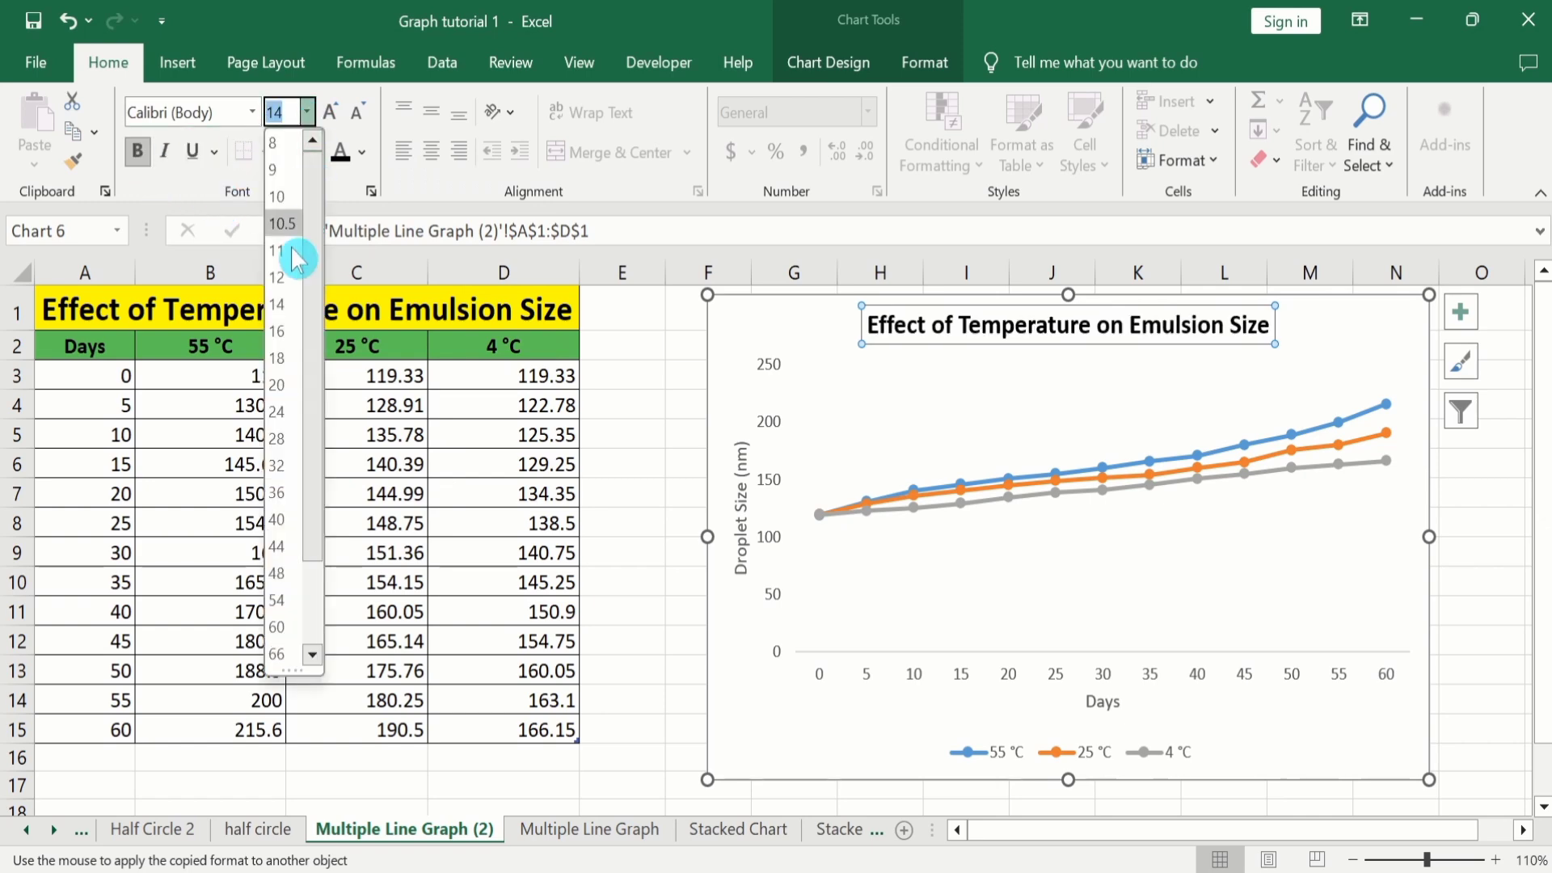
{"action": "left_click", "coordinate": [279, 358]}
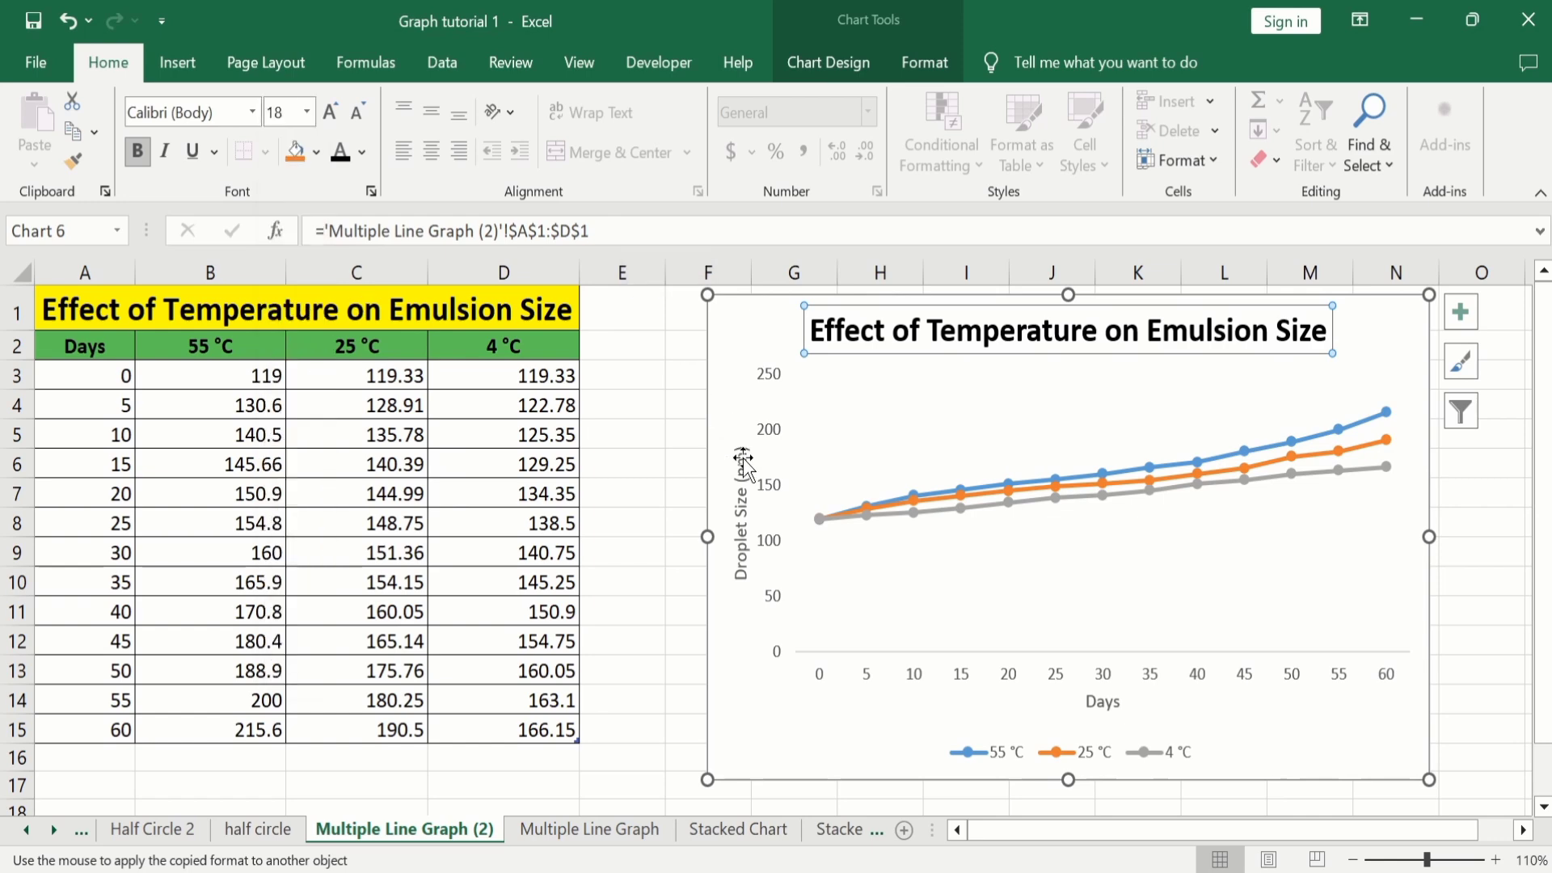
Format the vertical axis title as bold, black text at font size 11.
{"action": "left_click", "coordinate": [739, 505]}
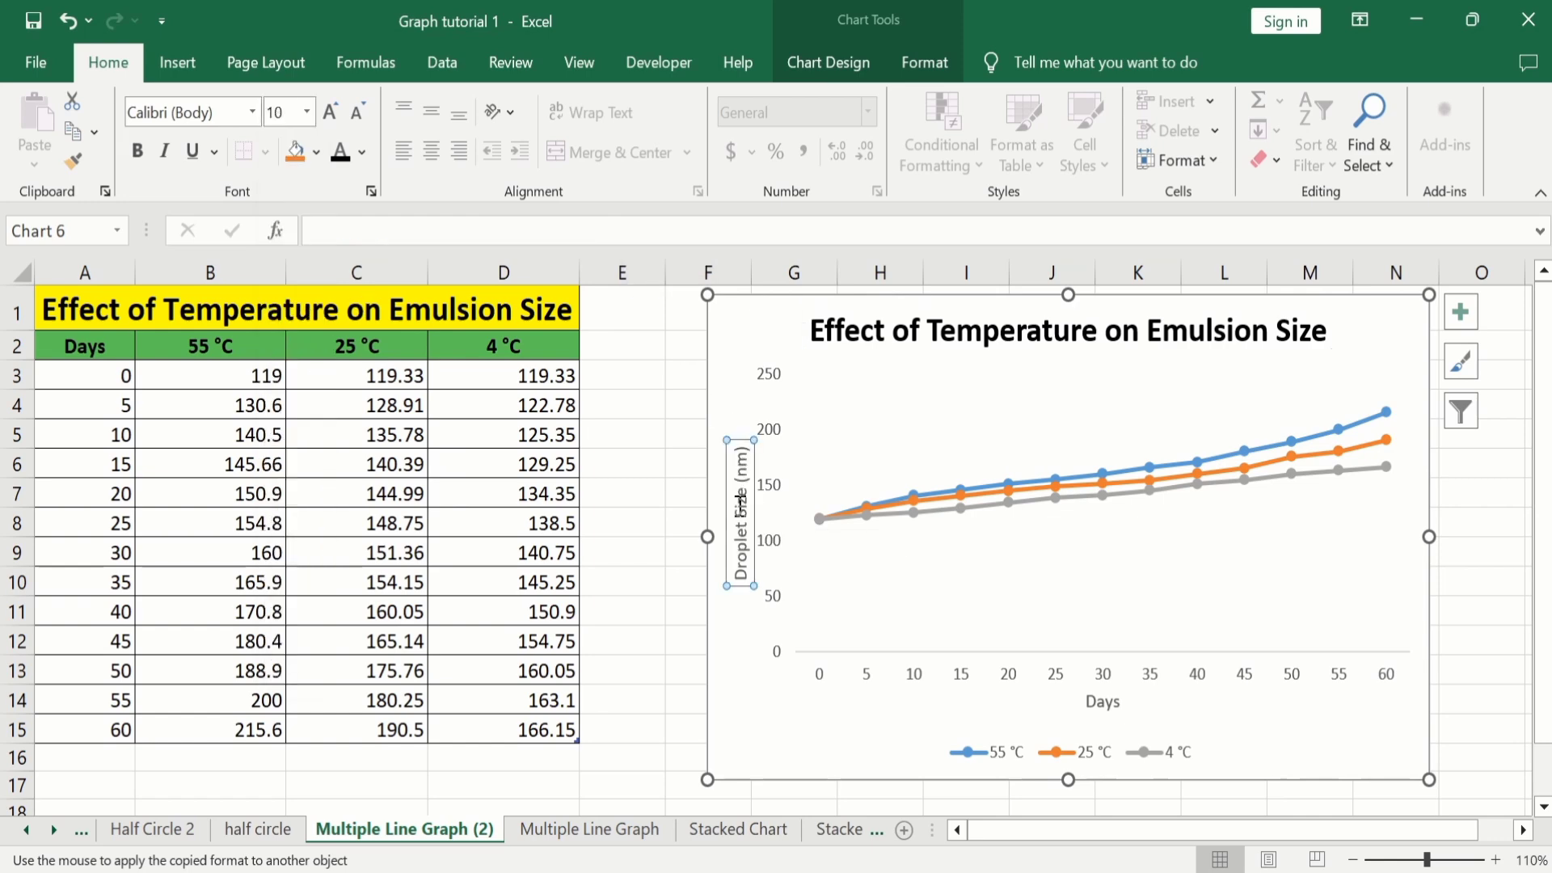
{"action": "left_click", "coordinate": [139, 154]}
{"action": "left_click", "coordinate": [368, 155]}
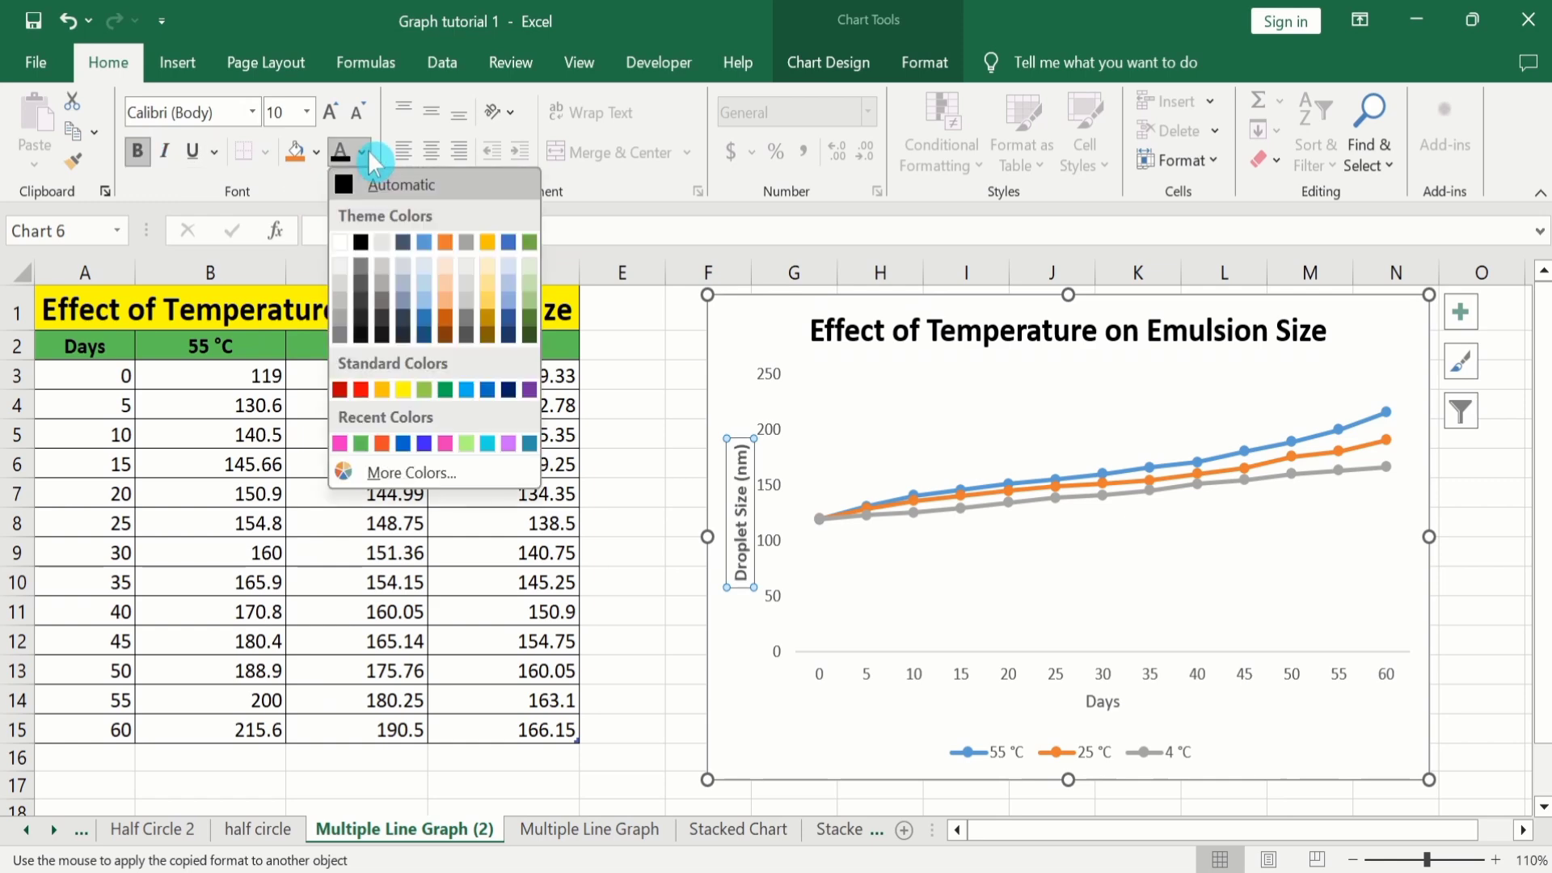
{"action": "left_click", "coordinate": [366, 239]}
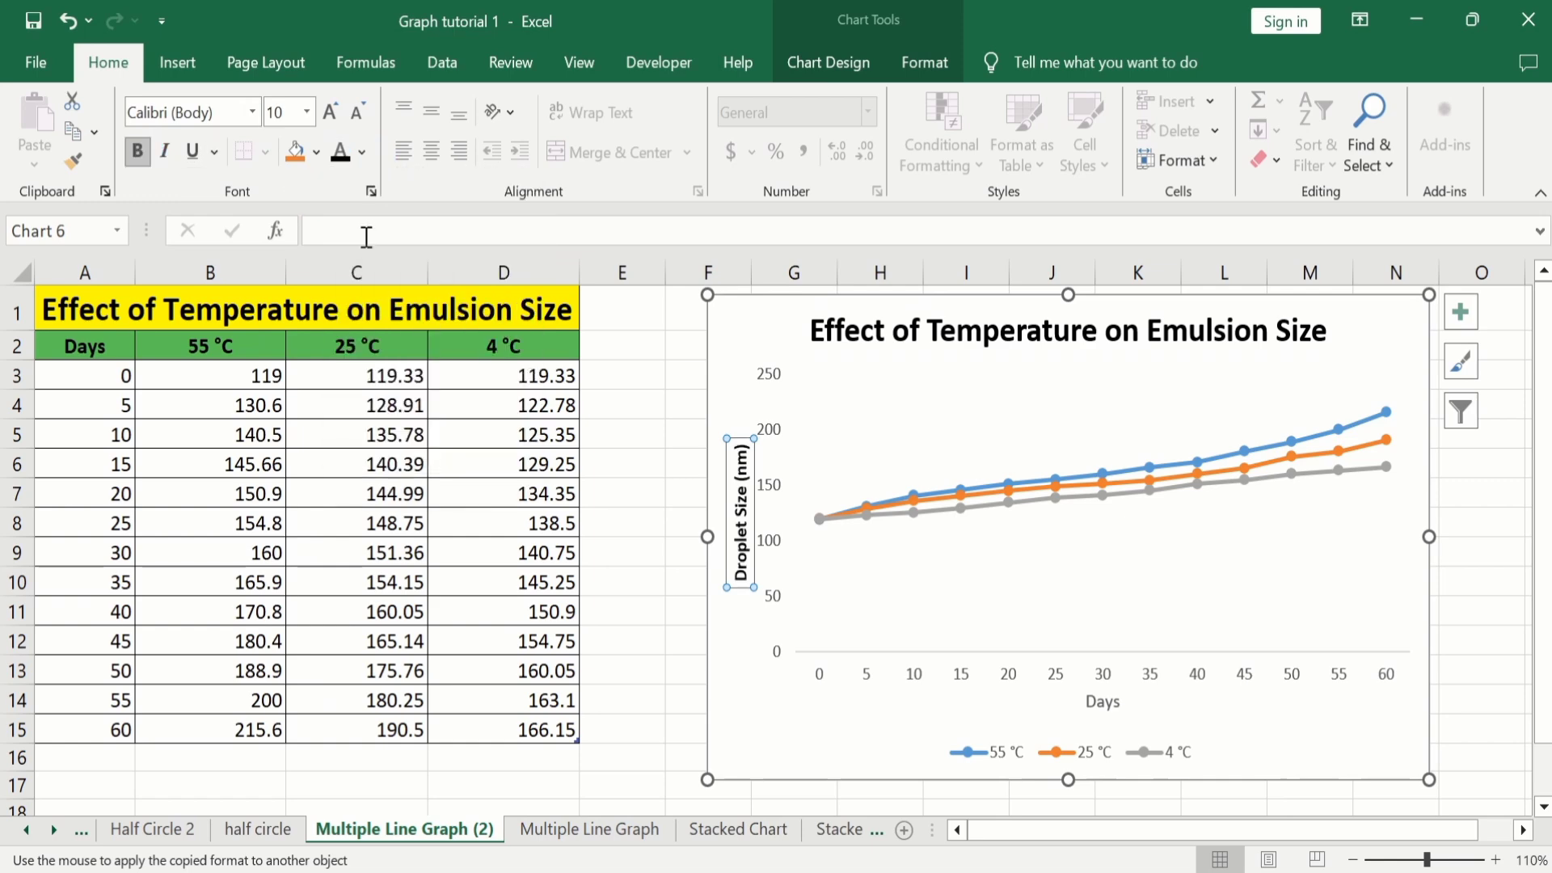
{"action": "left_click", "coordinate": [308, 112]}
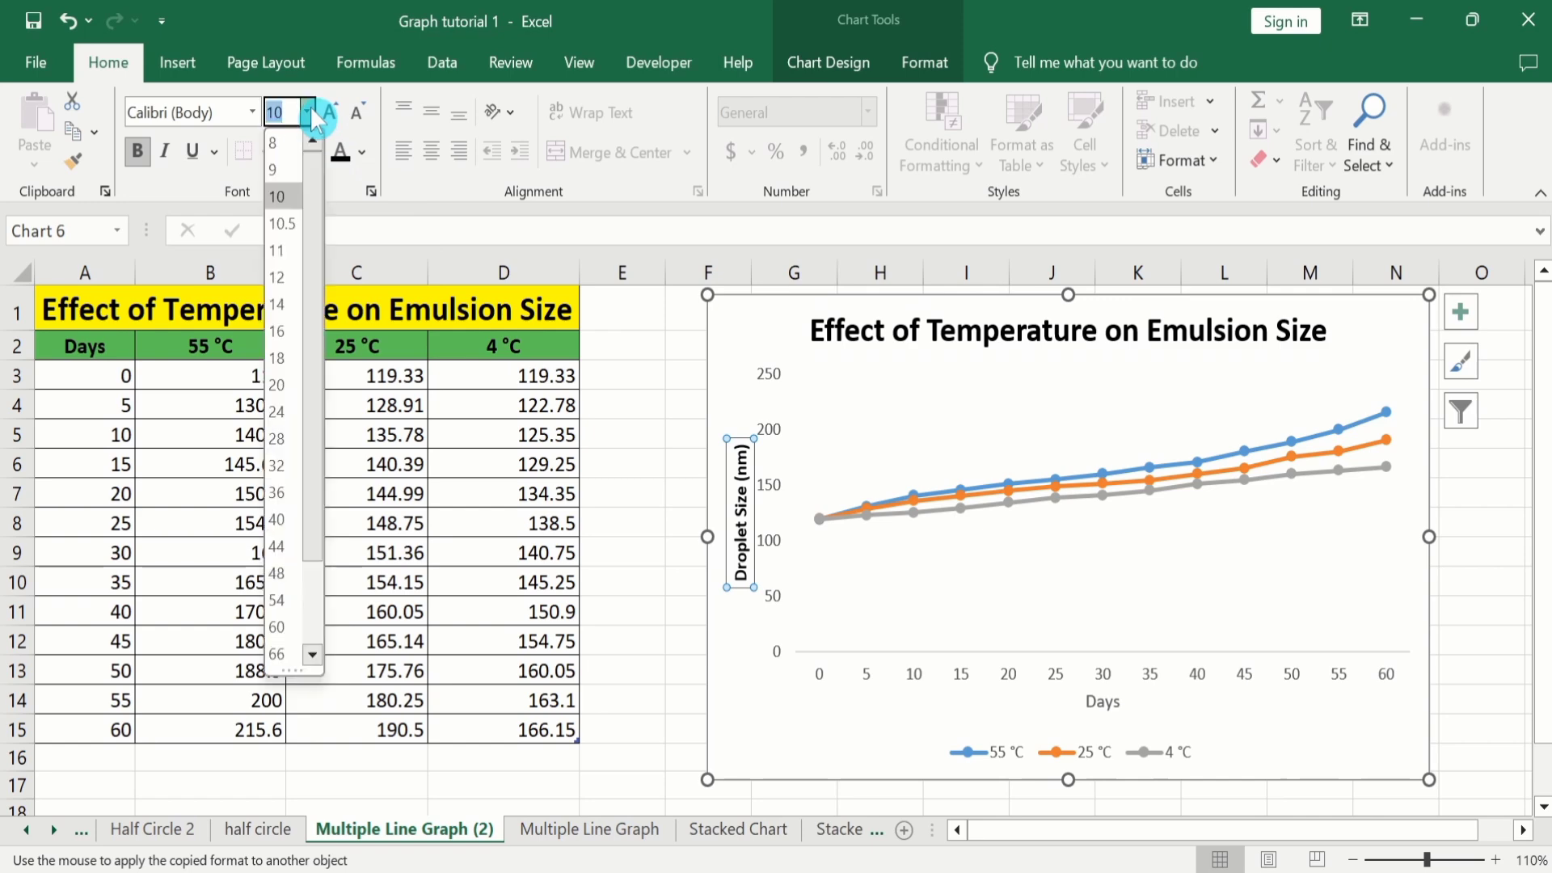
{"action": "left_click", "coordinate": [292, 259]}
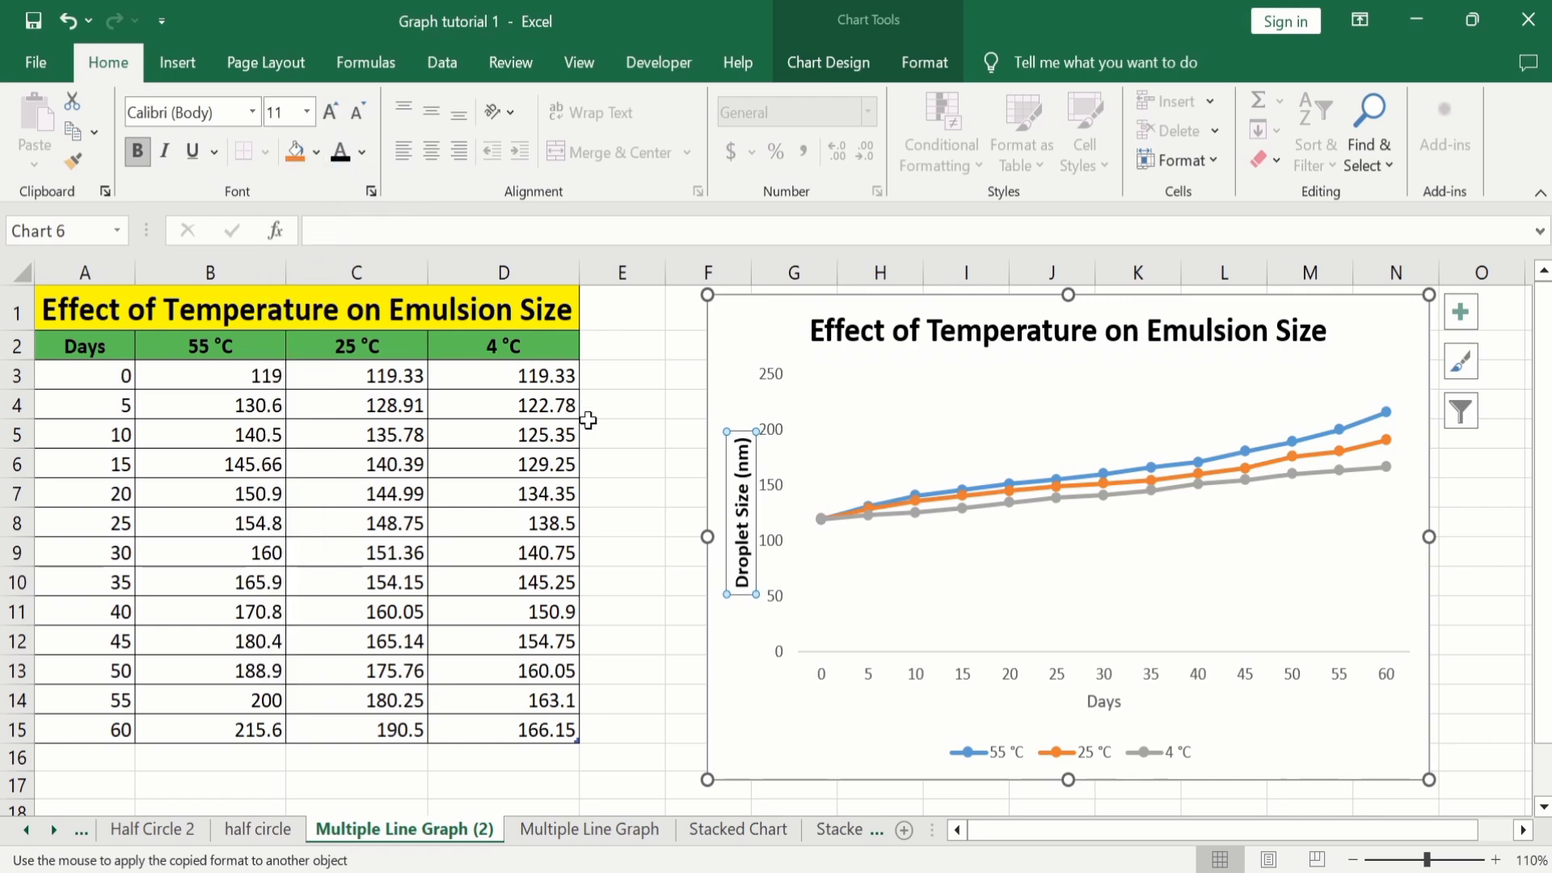
{"action": "left_click", "coordinate": [630, 508]}
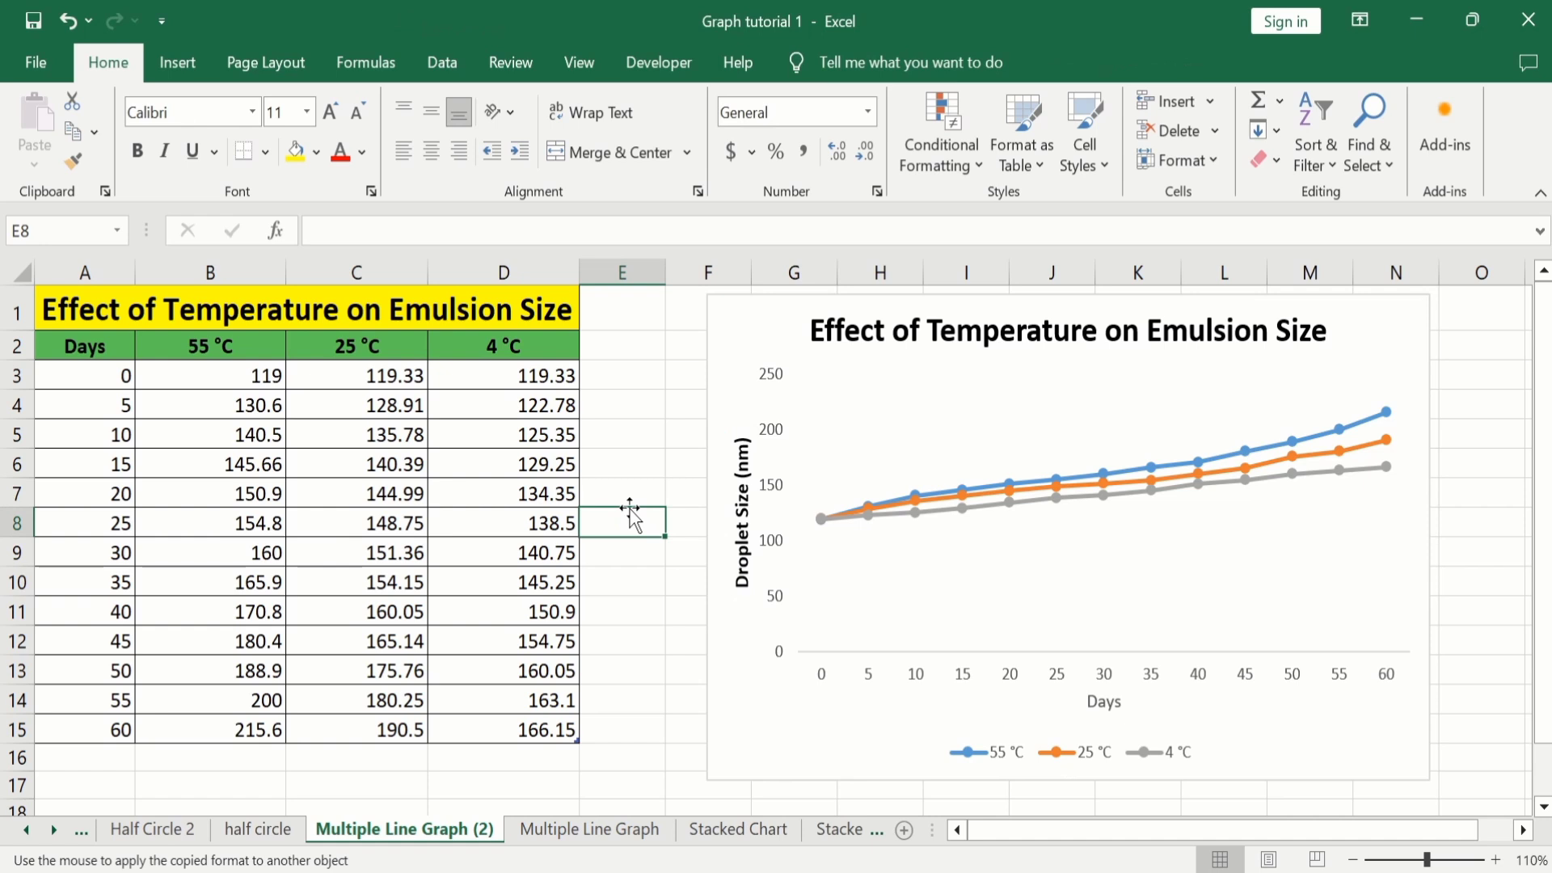
Copy the vertical axis title's formatting to the vertical axis labels and the rest of the chart's text with Format Painter.
{"action": "left_click", "coordinate": [742, 534]}
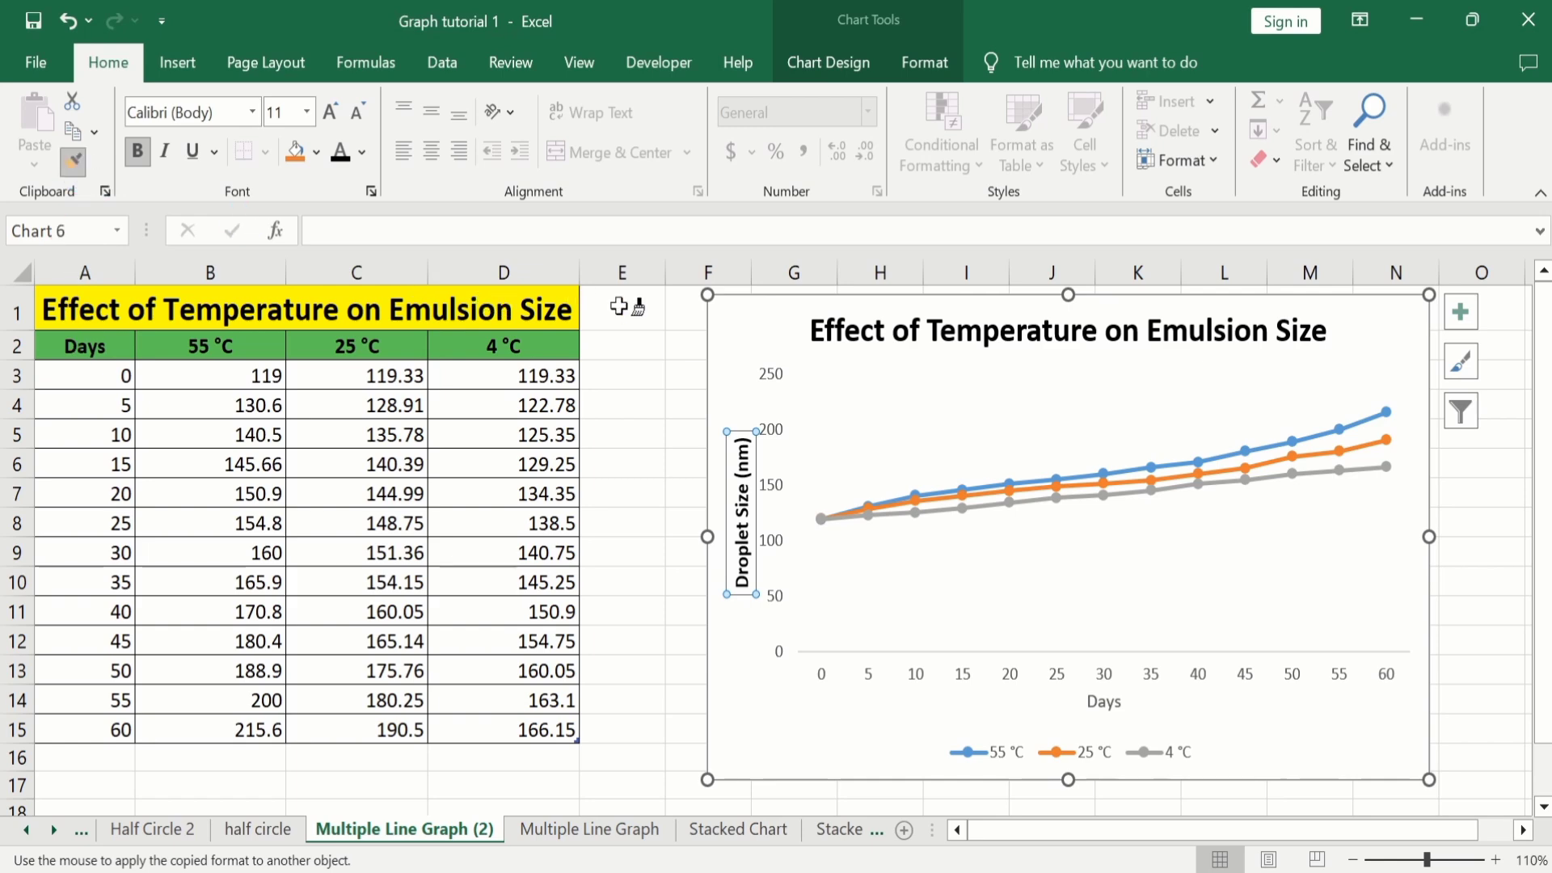
{"action": "left_click", "coordinate": [773, 431]}
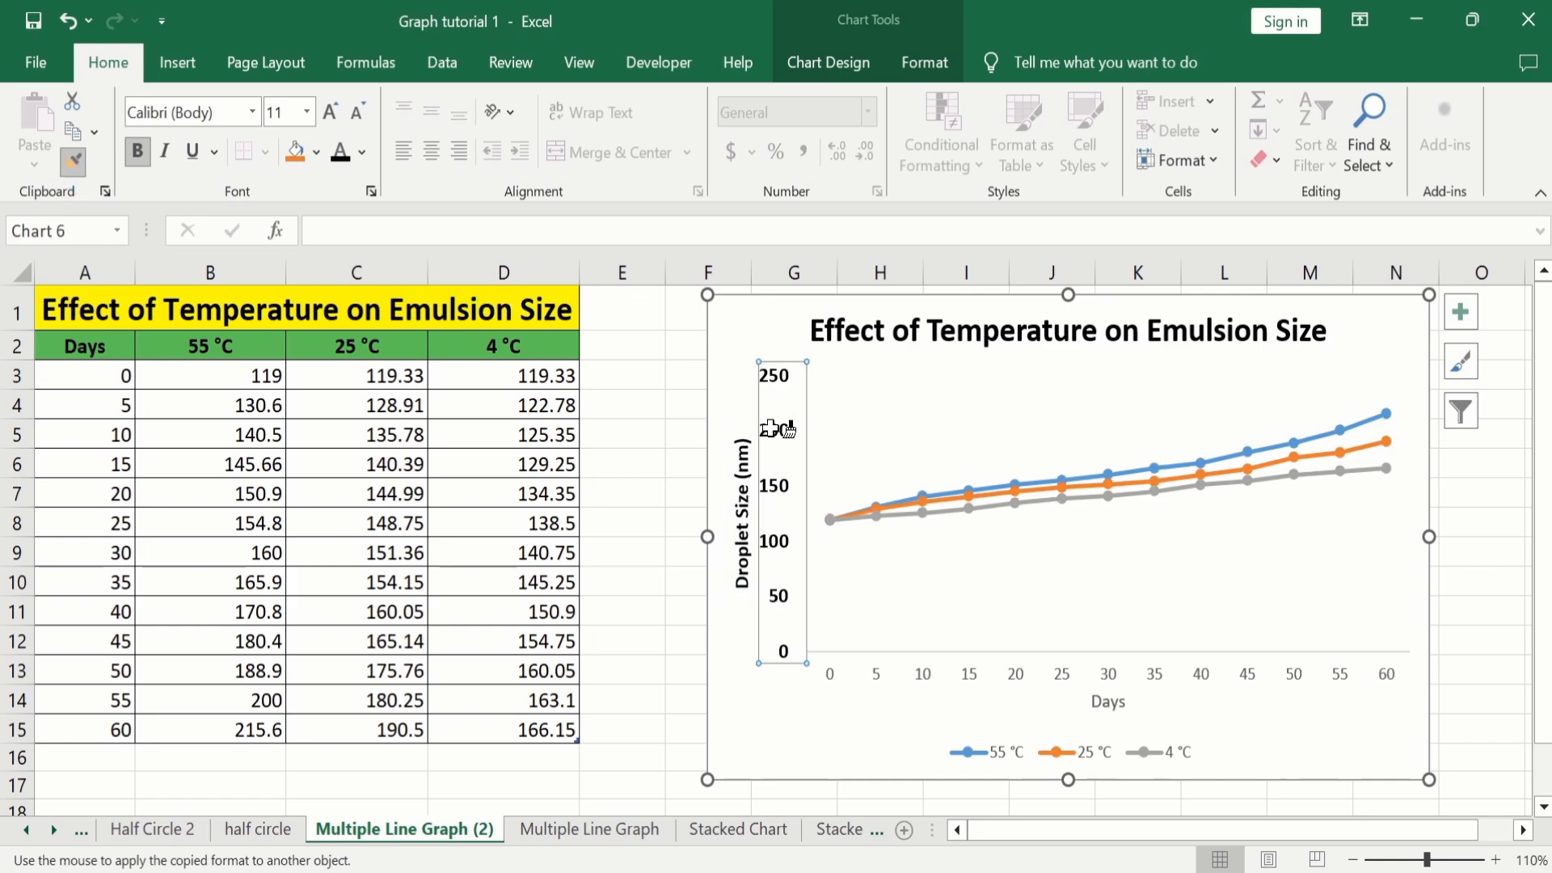
{"action": "left_click", "coordinate": [856, 674]}
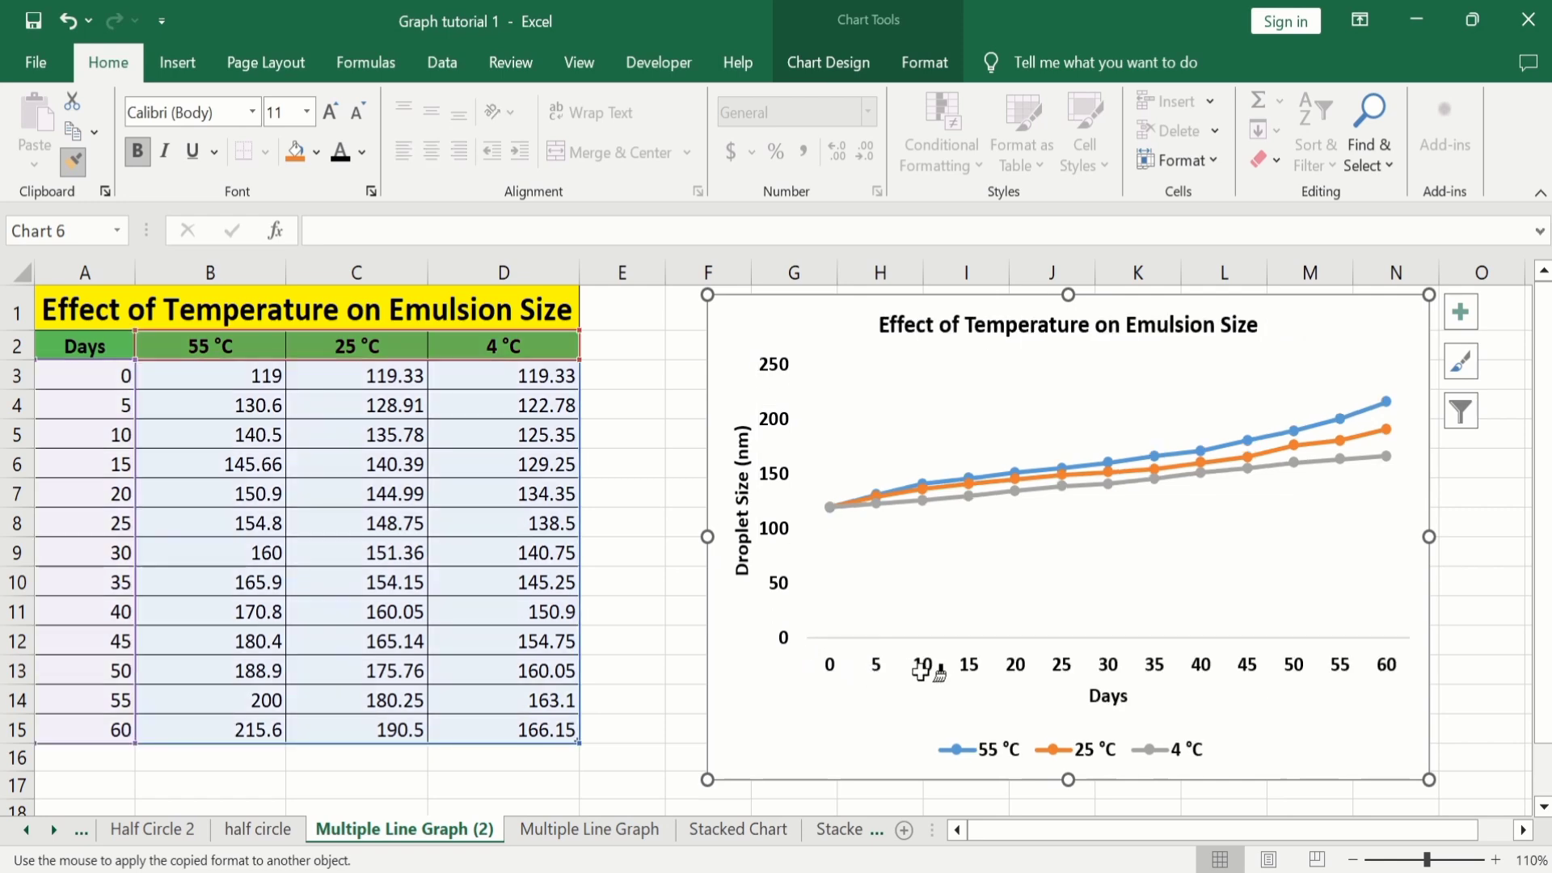
{"action": "left_click", "coordinate": [1029, 757]}
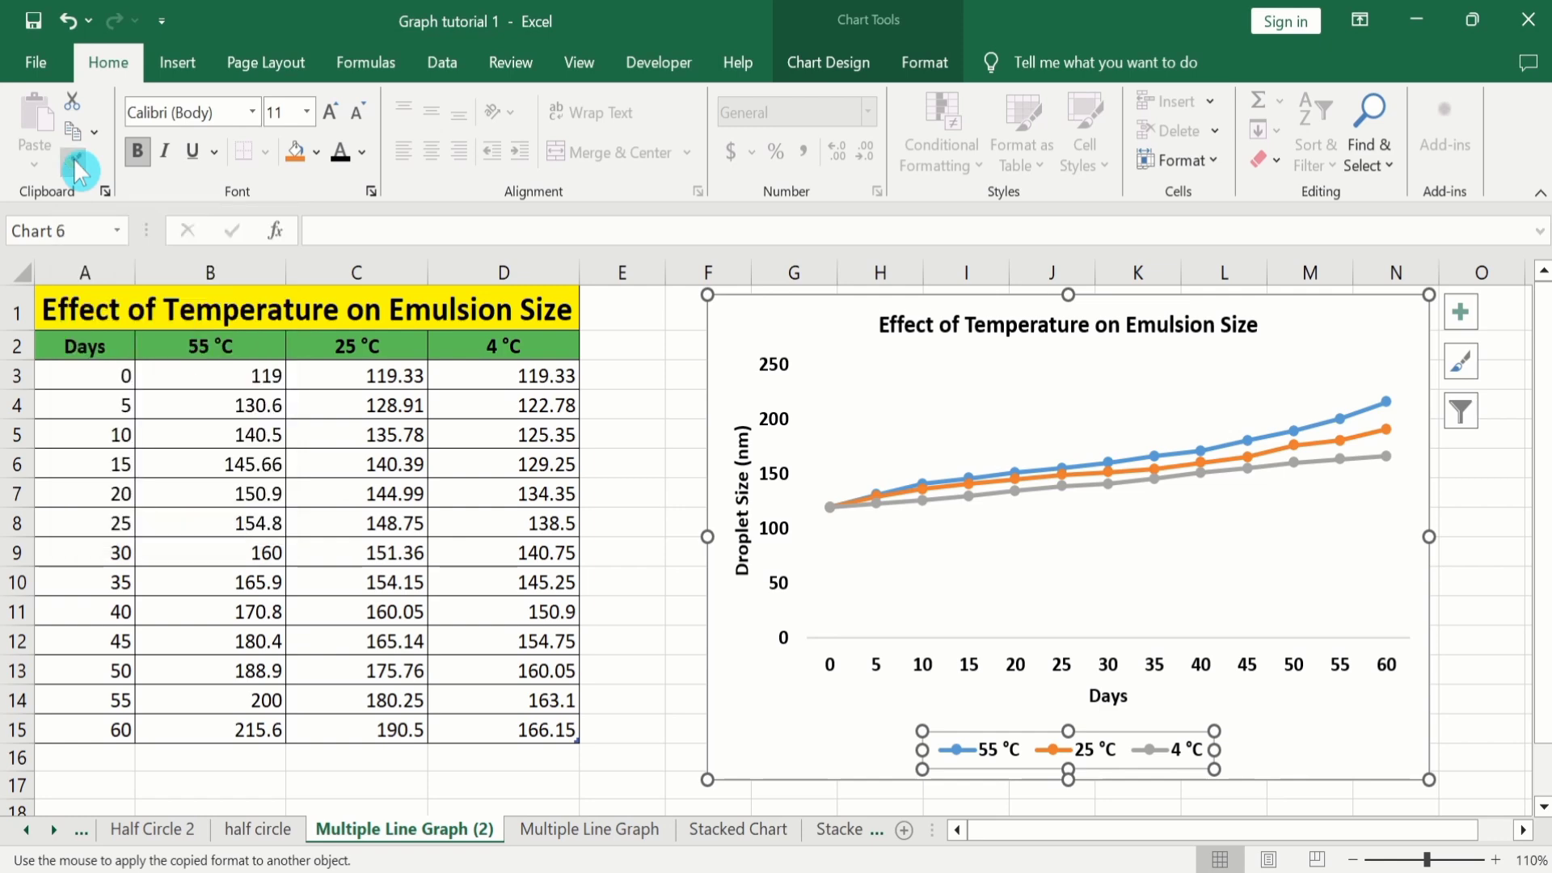
{"action": "key", "text": "Escape"}
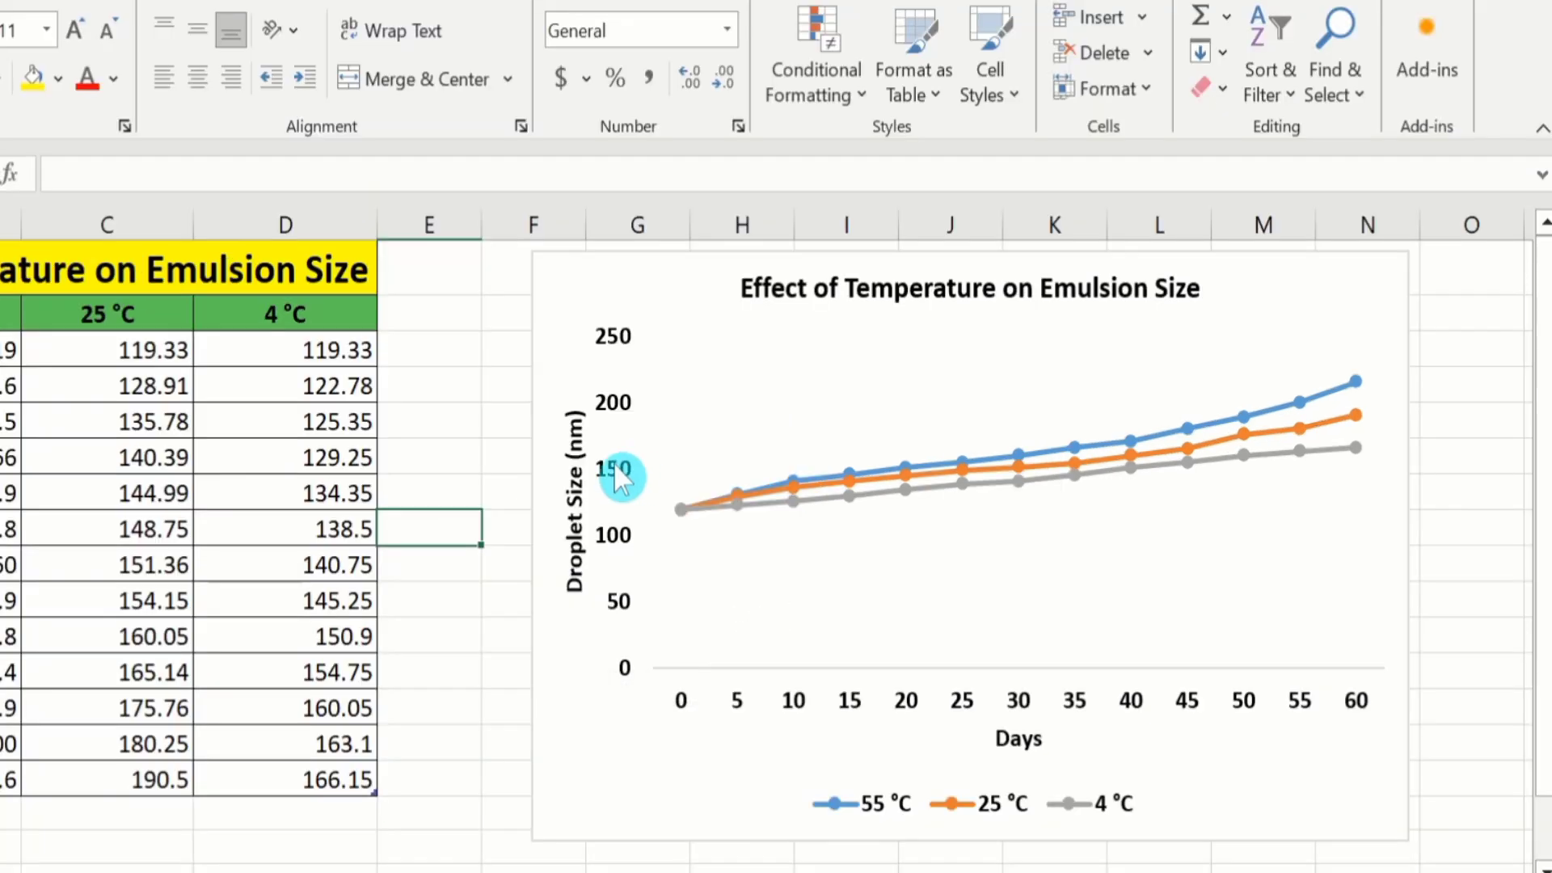
Set the vertical axis bounds to a minimum of 115 and a maximum of 220.
{"action": "left_click", "coordinate": [774, 485]}
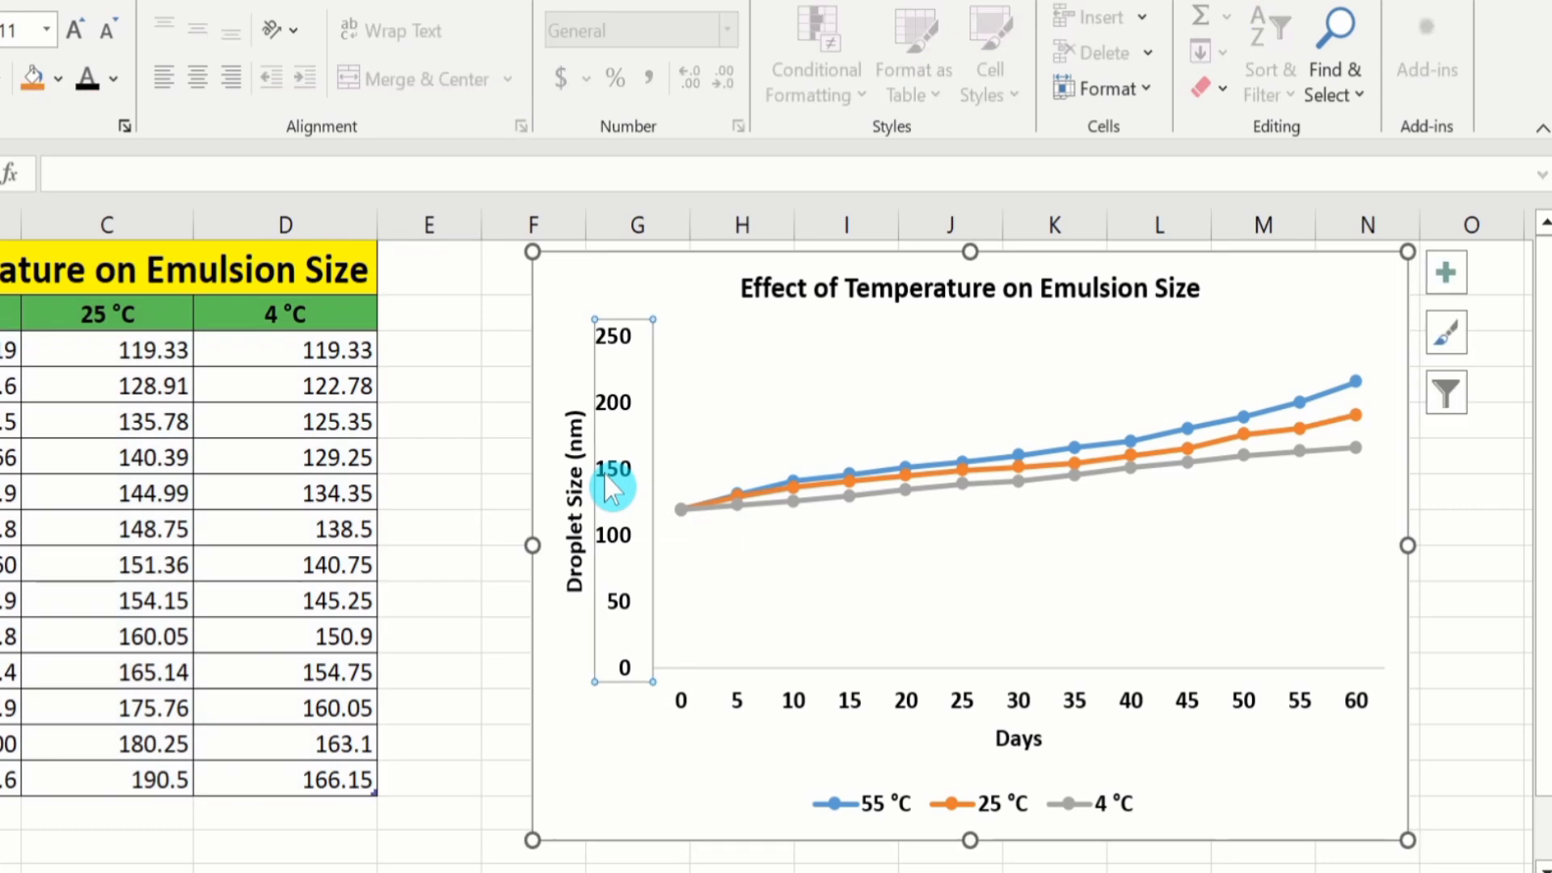
{"action": "right_click", "coordinate": [611, 487]}
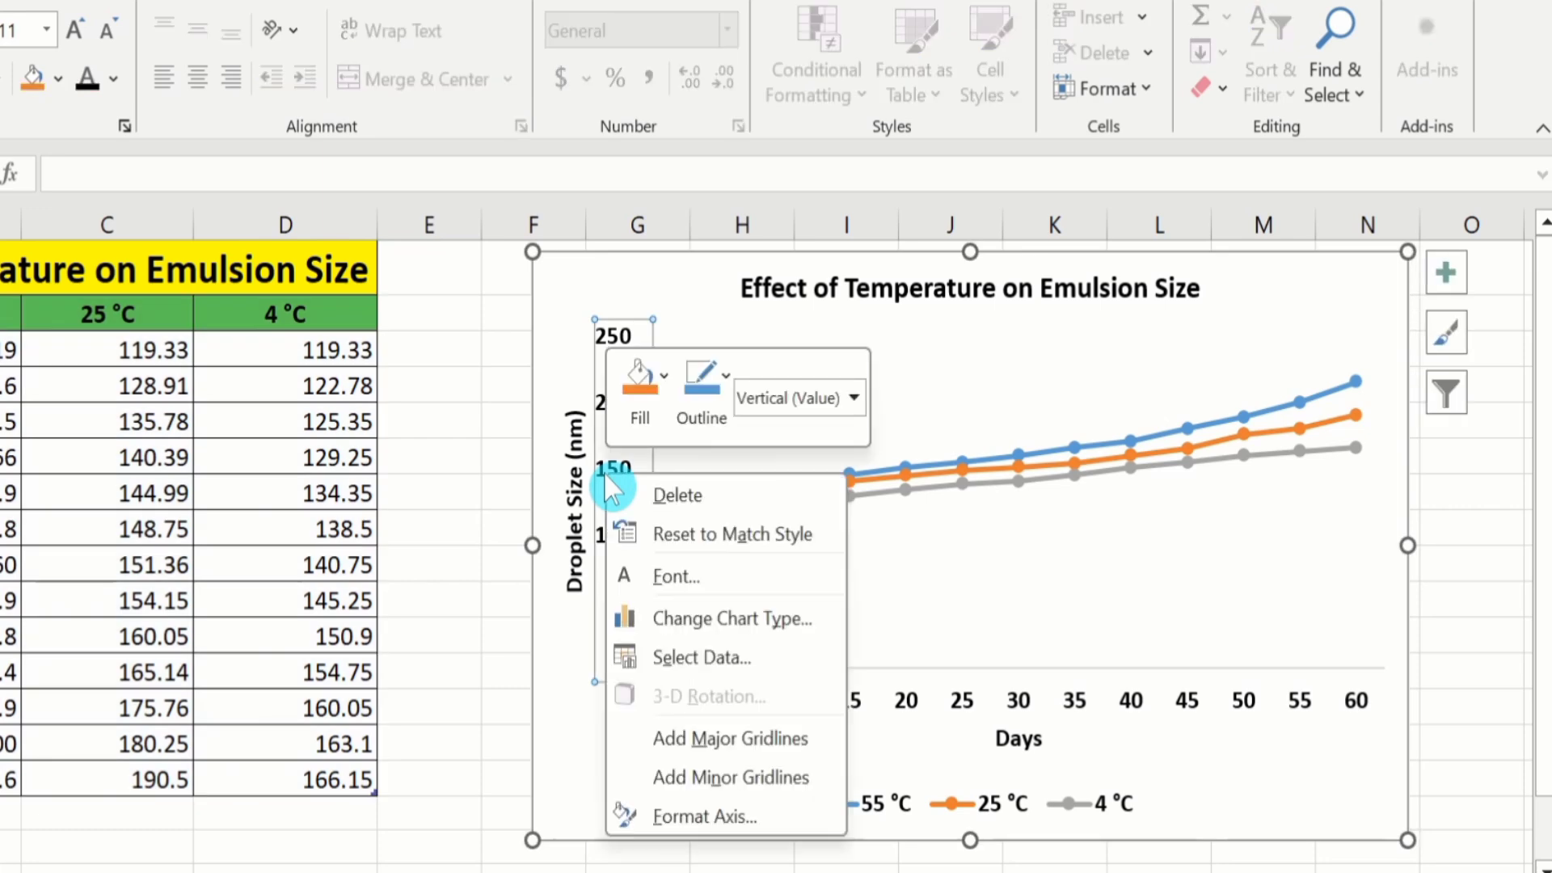
{"action": "left_click", "coordinate": [705, 818]}
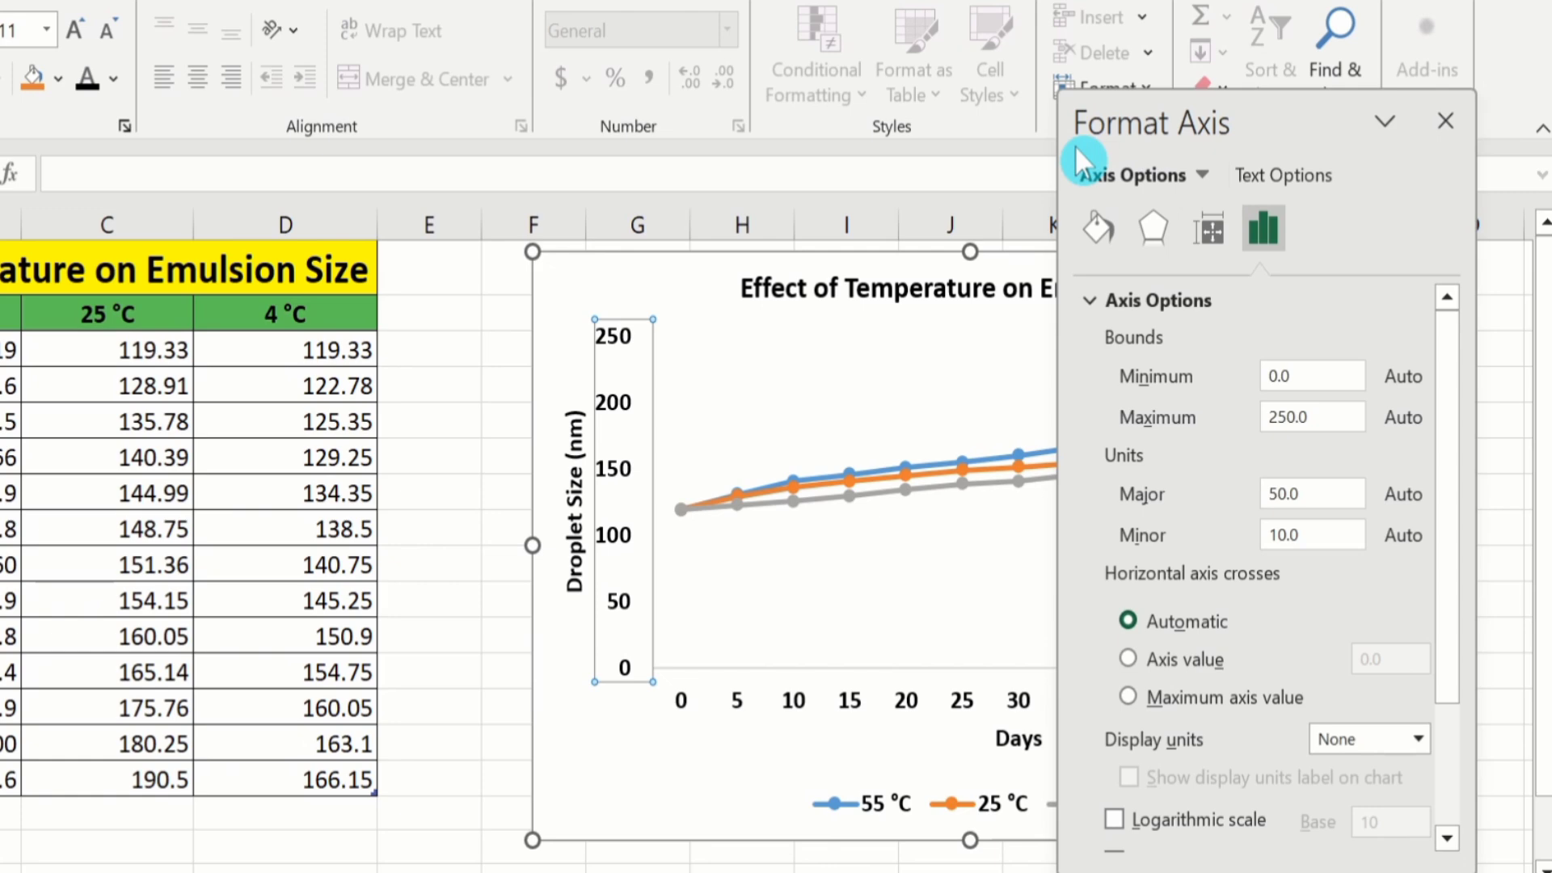
{"action": "left_click_drag", "start_coordinate": [1076, 151], "coordinate": [1116, 147]}
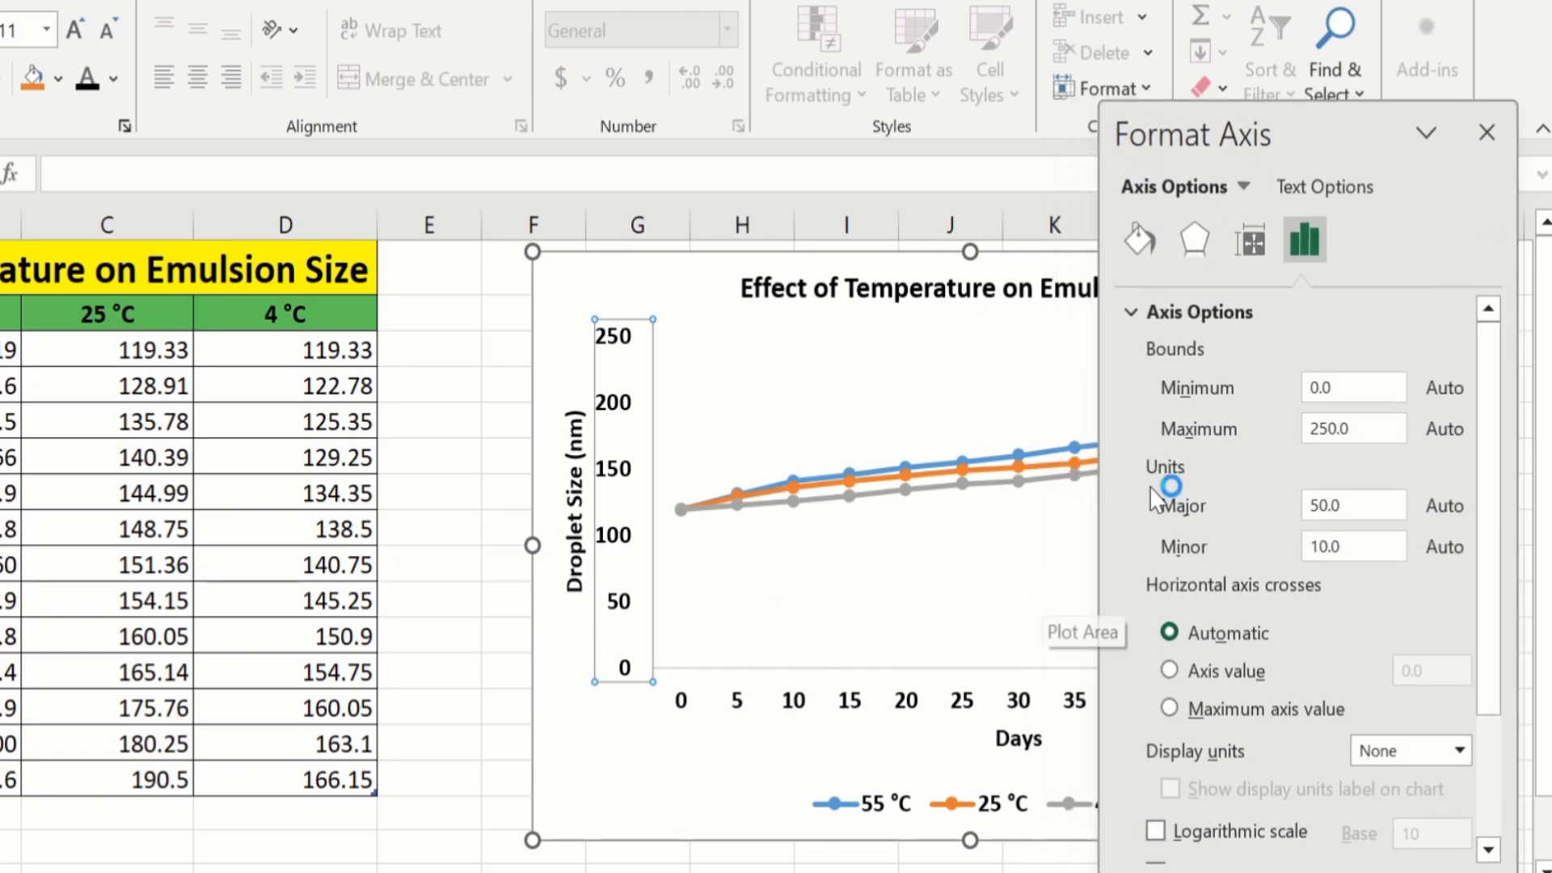
{"action": "left_click", "coordinate": [1337, 388]}
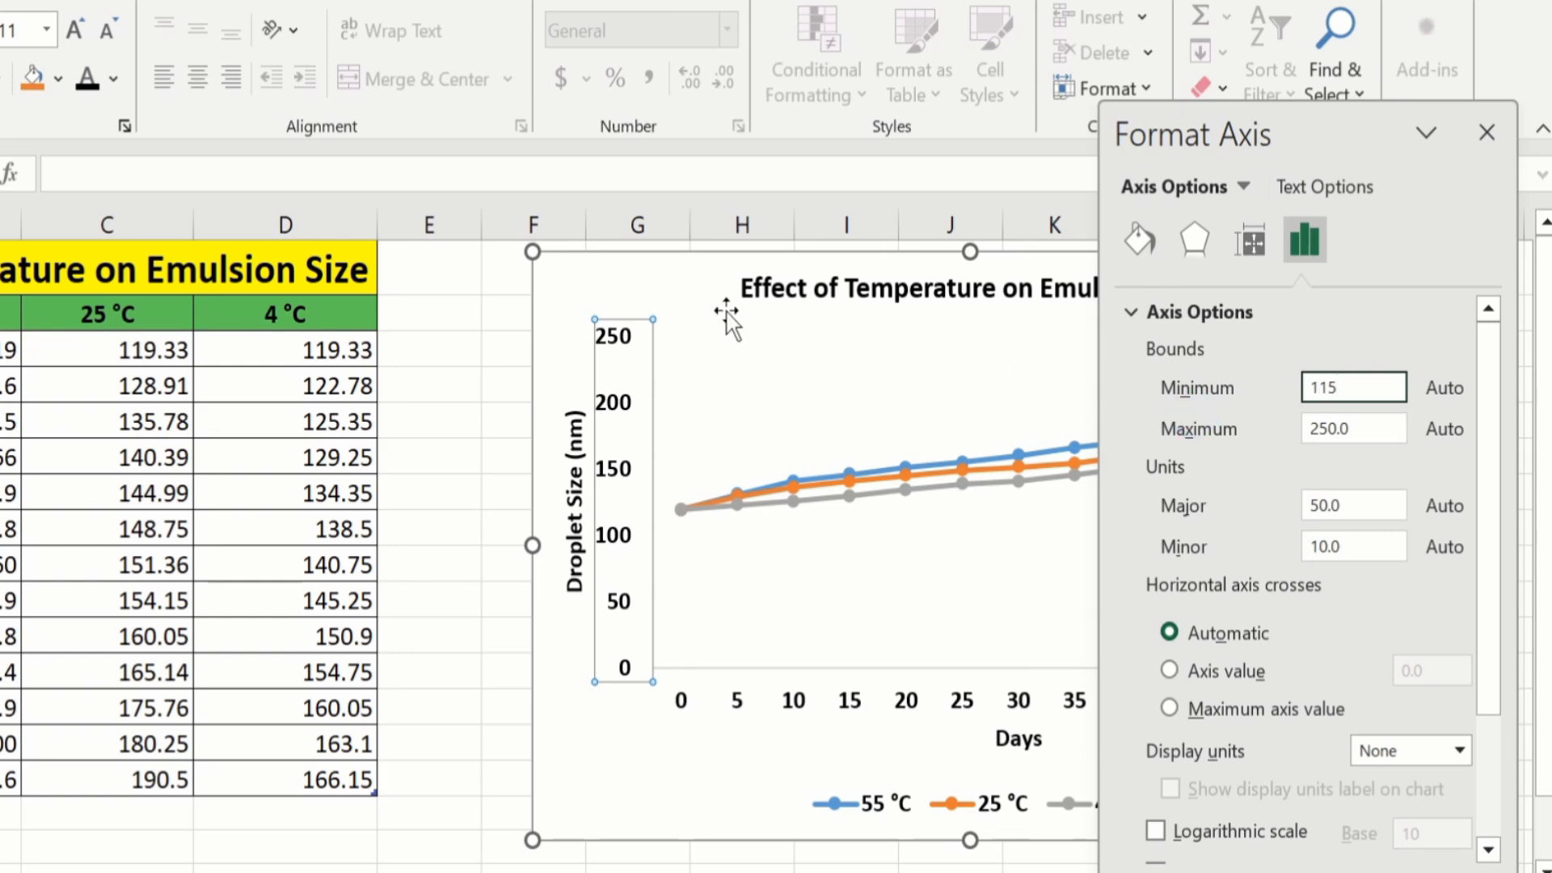
{"action": "left_click", "coordinate": [610, 351]}
{"action": "left_click", "coordinate": [1366, 430]}
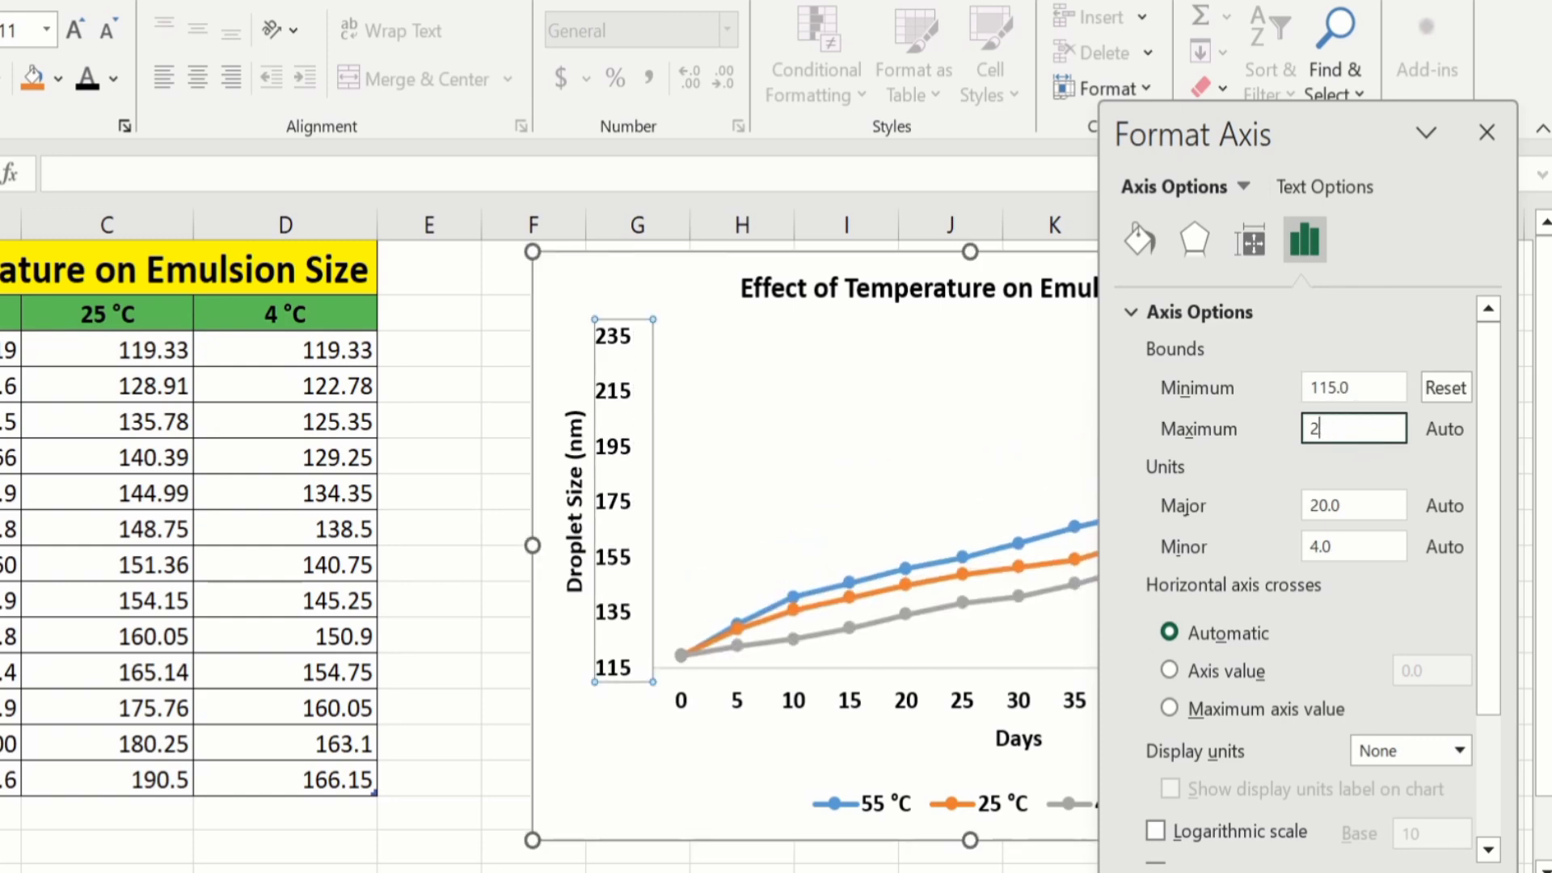
{"action": "type", "text": "220"}
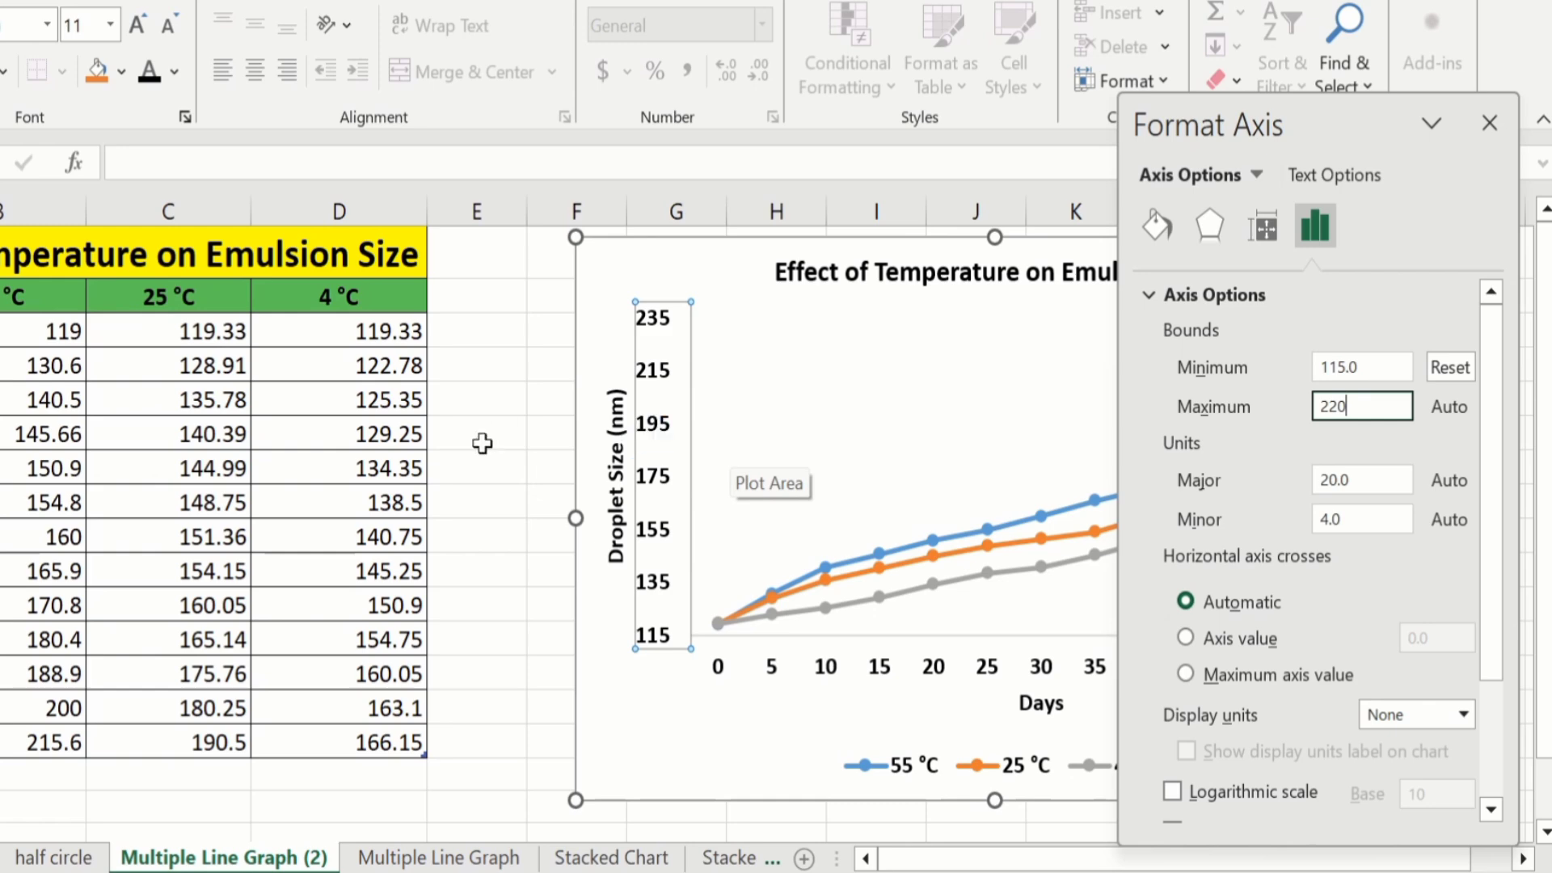
{"action": "left_click", "coordinate": [482, 464]}
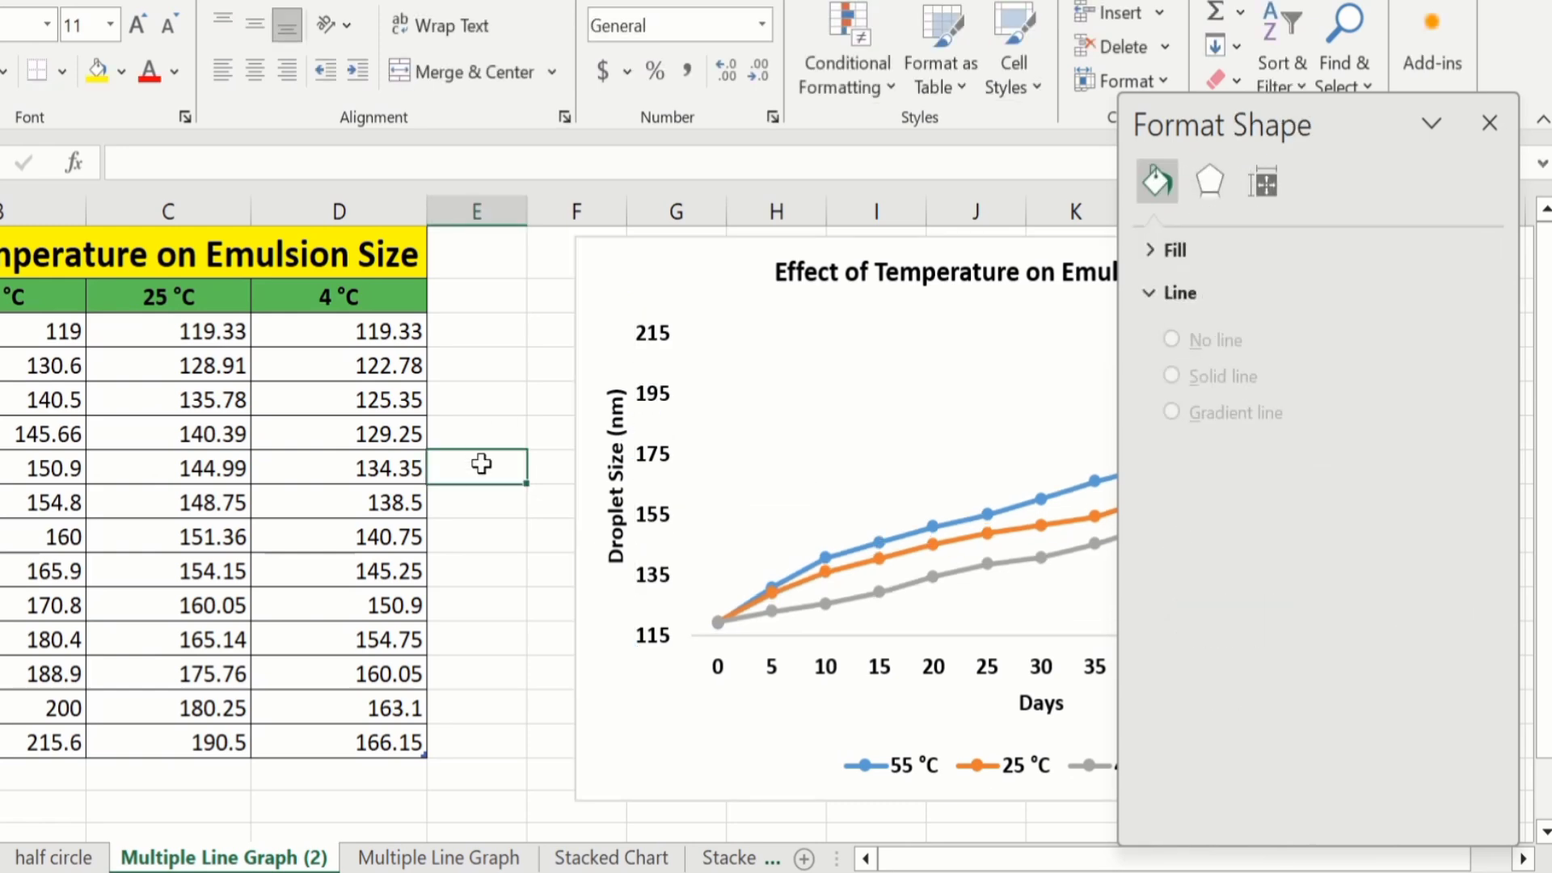
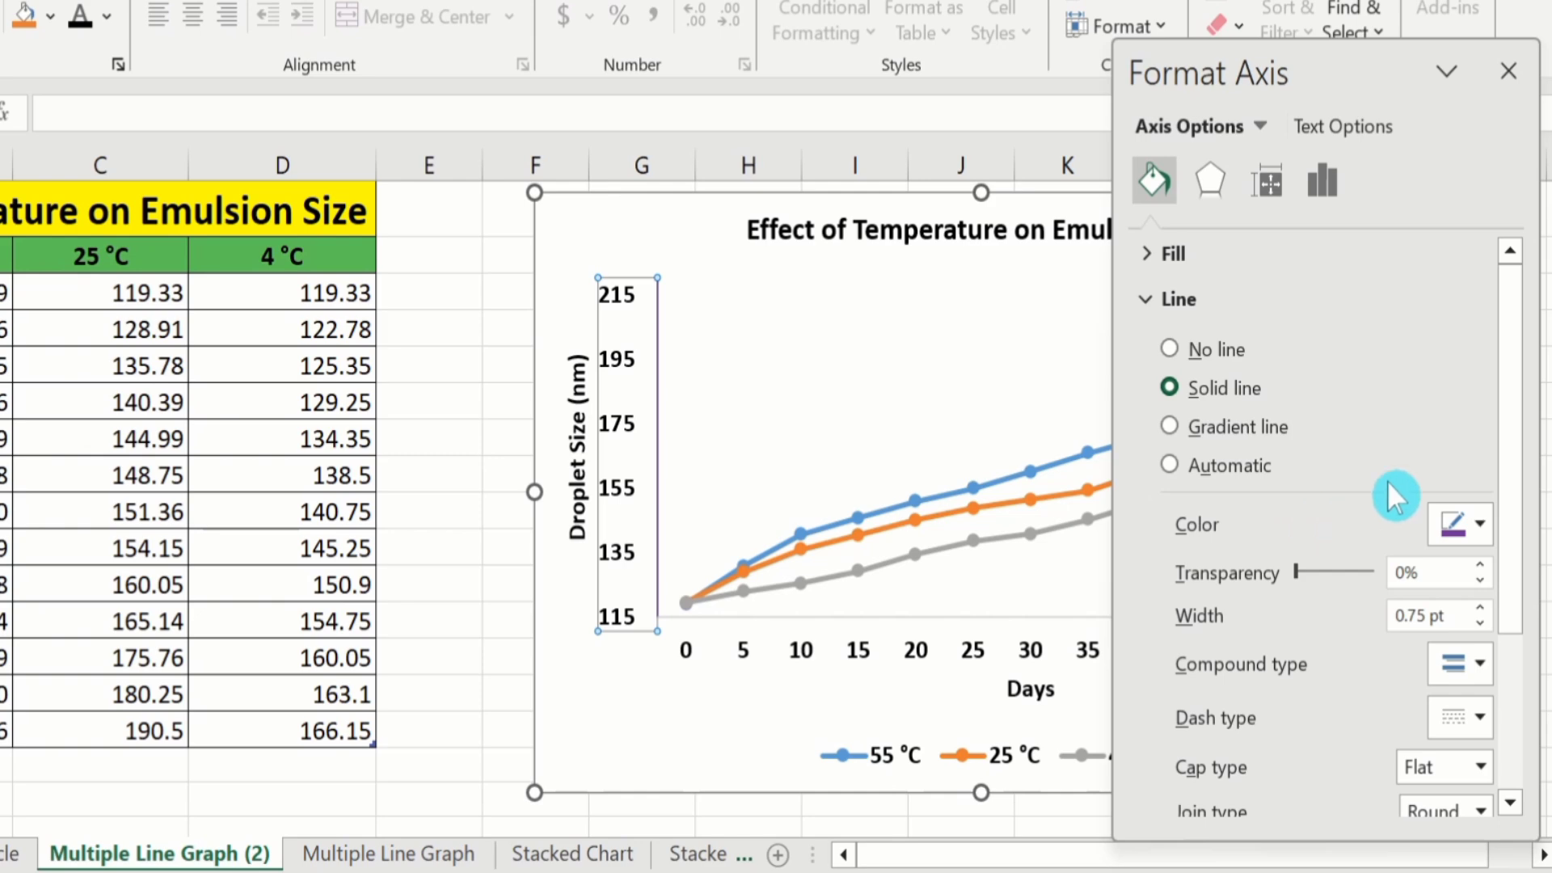
Color the vertical axis's solid line black and set its width to 1.5 pt.
{"action": "left_click", "coordinate": [1480, 522]}
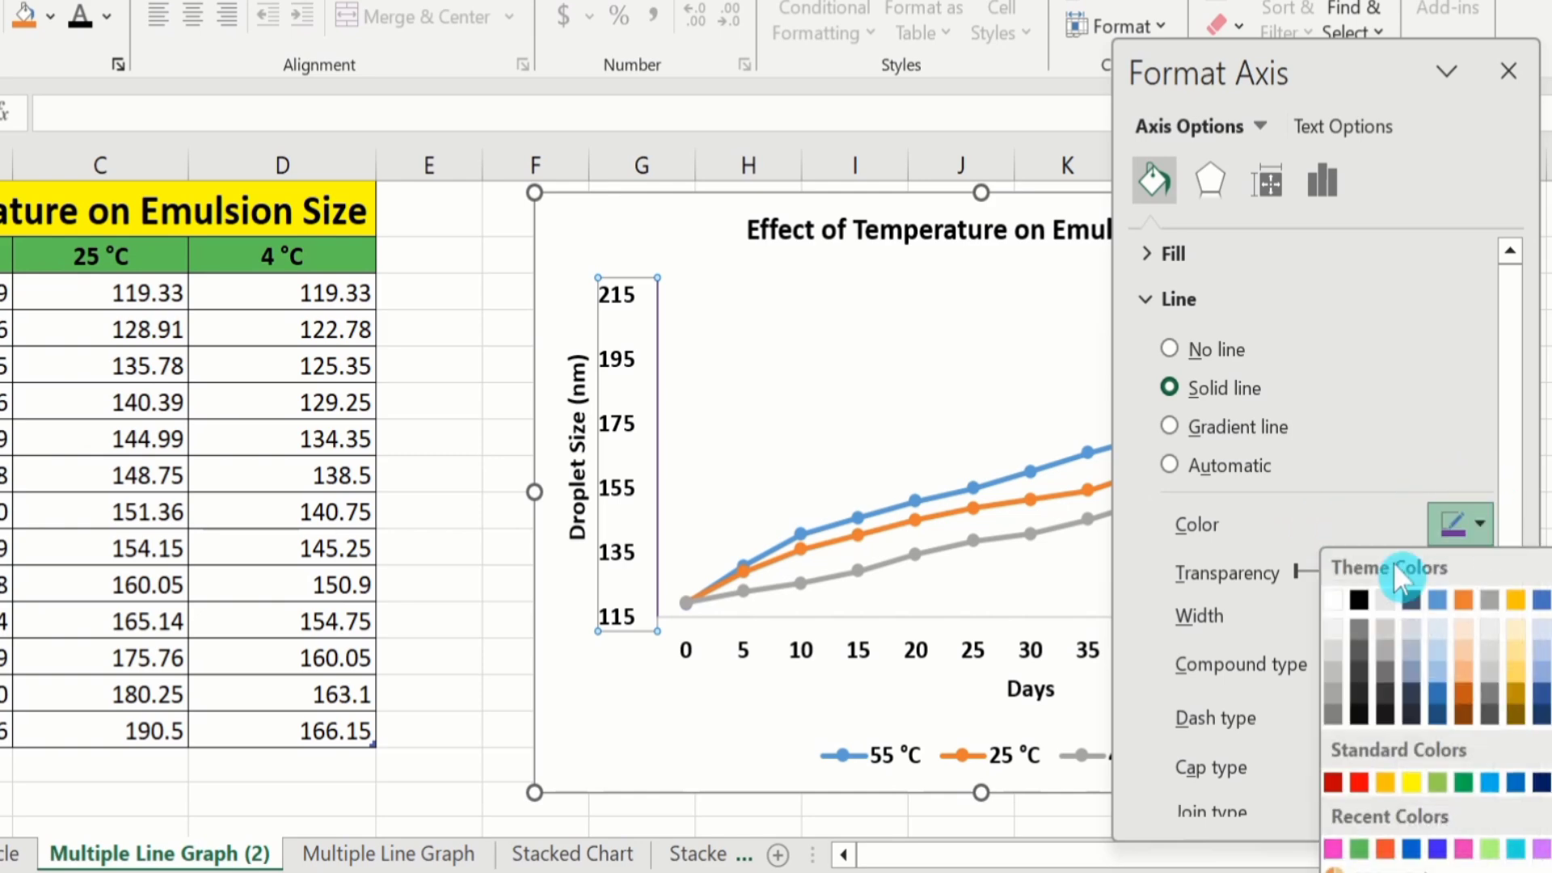
{"action": "left_click", "coordinate": [1358, 598]}
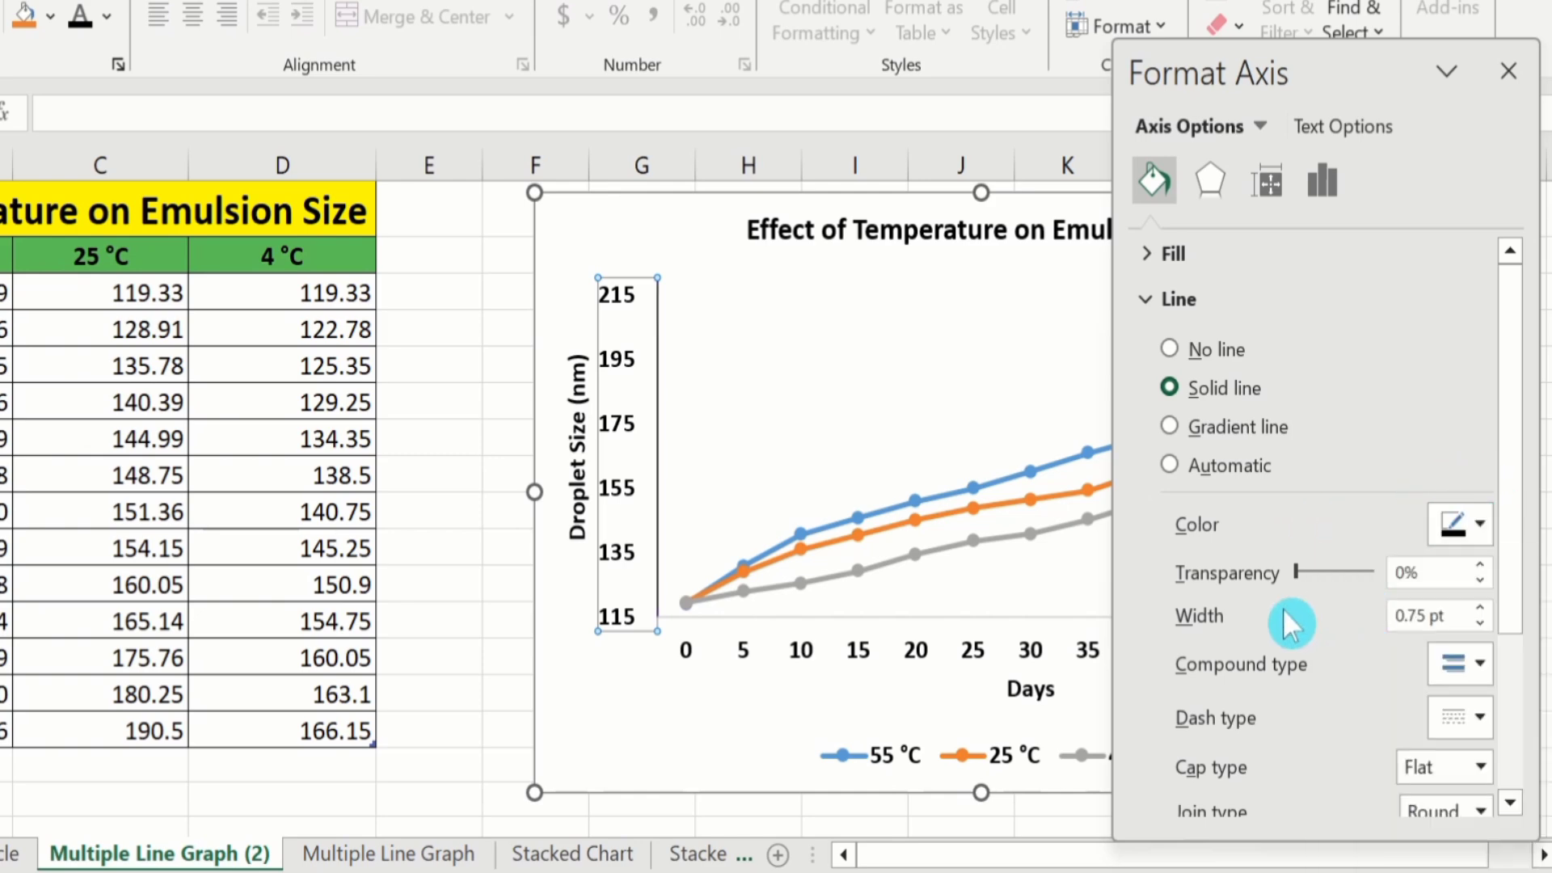
{"action": "left_click", "coordinate": [1483, 604]}
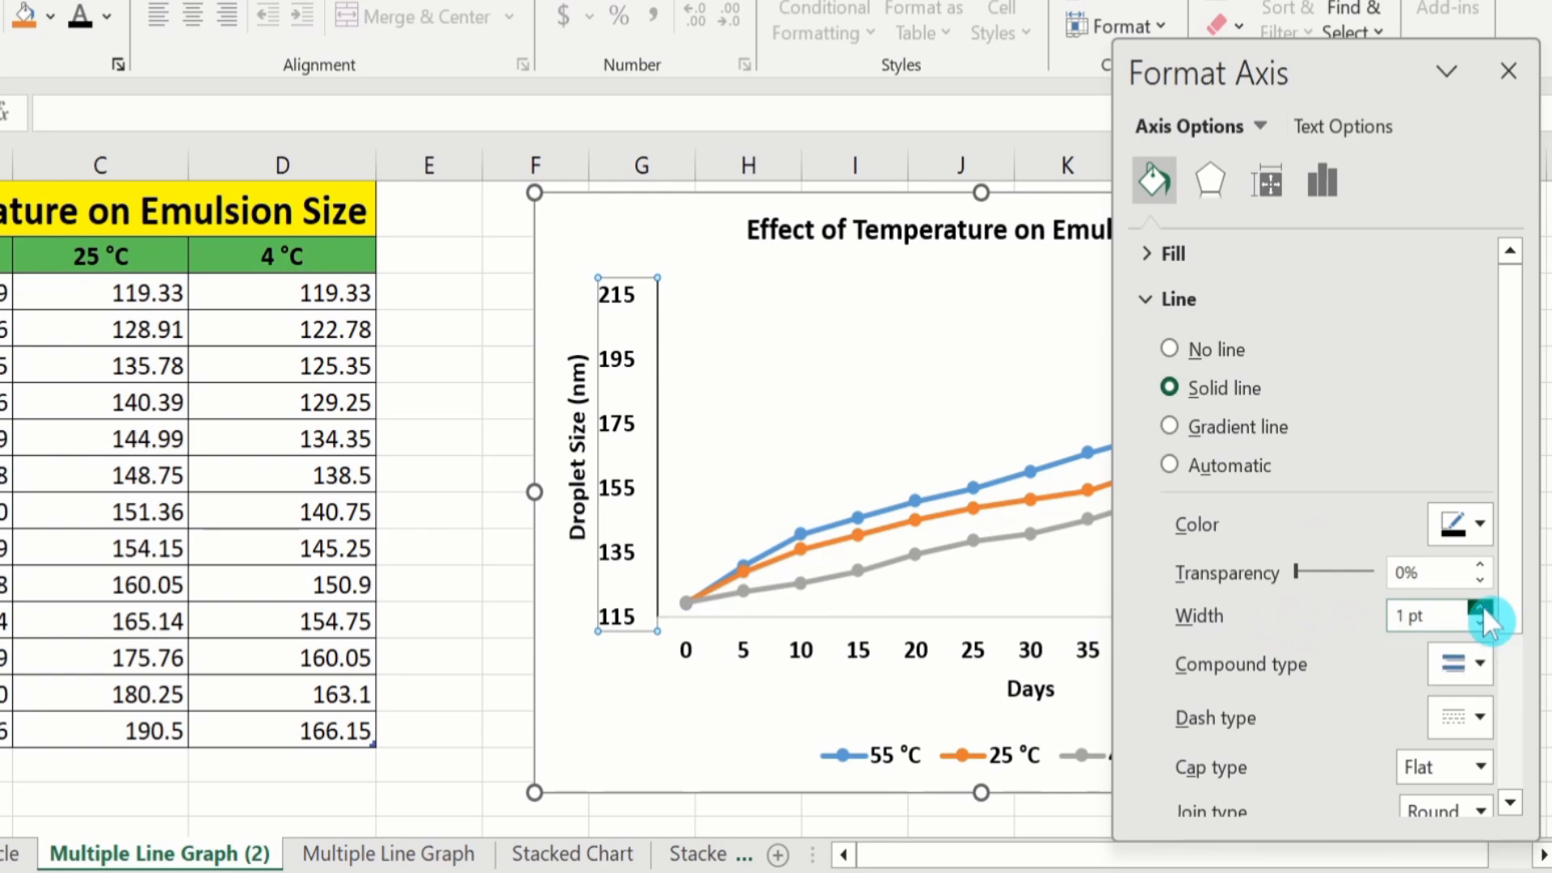
{"action": "left_click", "coordinate": [1483, 604]}
{"action": "left_click", "coordinate": [1483, 604]}
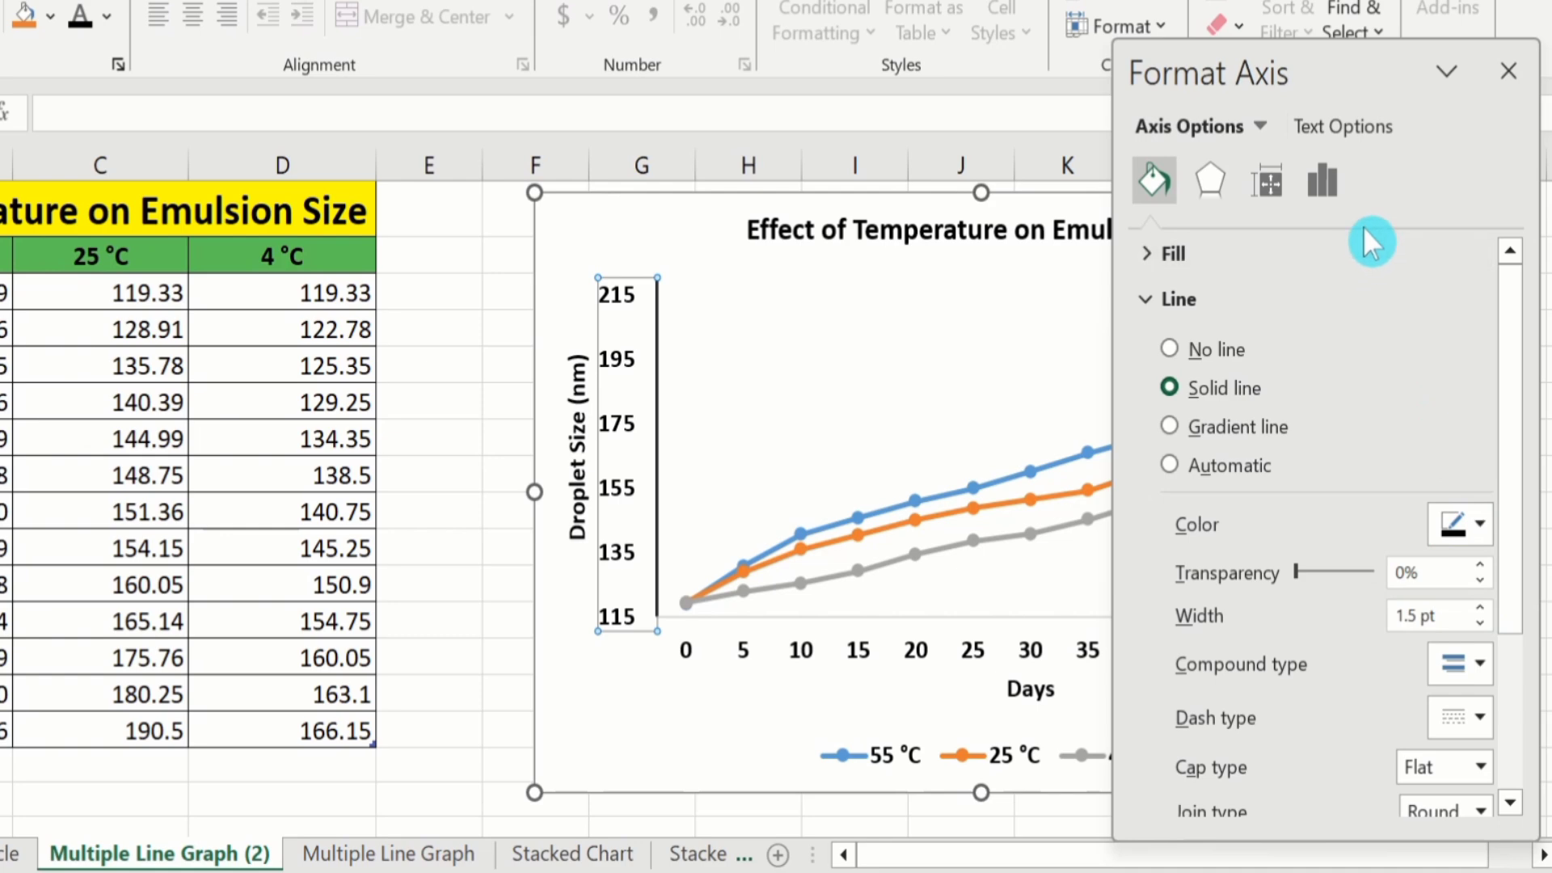
Set both the major and minor tick marks of the vertical axis to Outside.
{"action": "left_click", "coordinate": [1324, 180]}
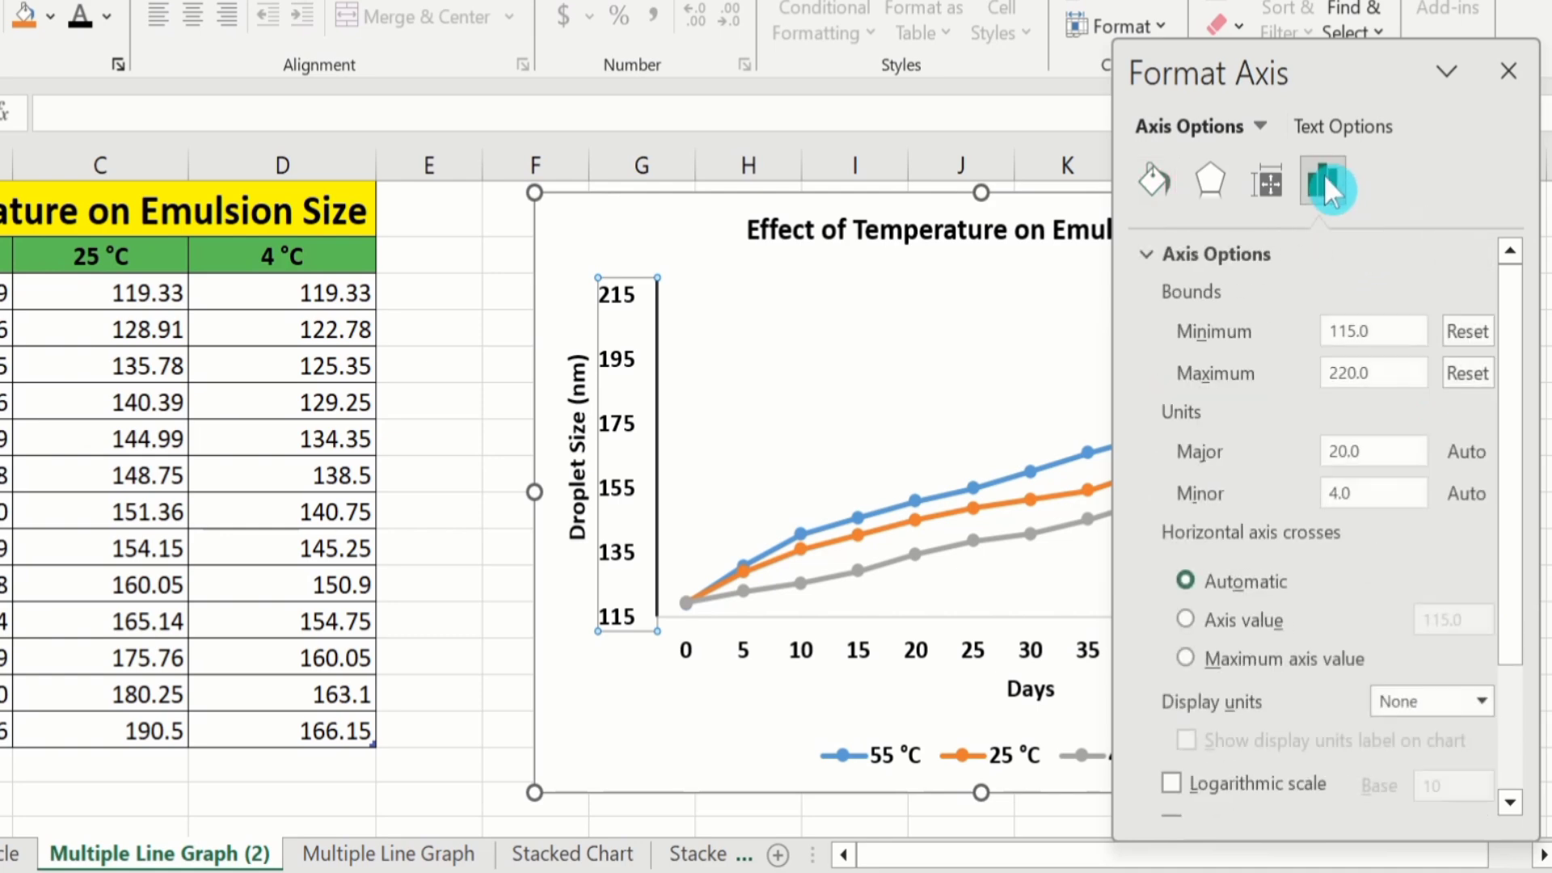
{"action": "left_click_drag", "start_coordinate": [1506, 316], "coordinate": [1505, 477]}
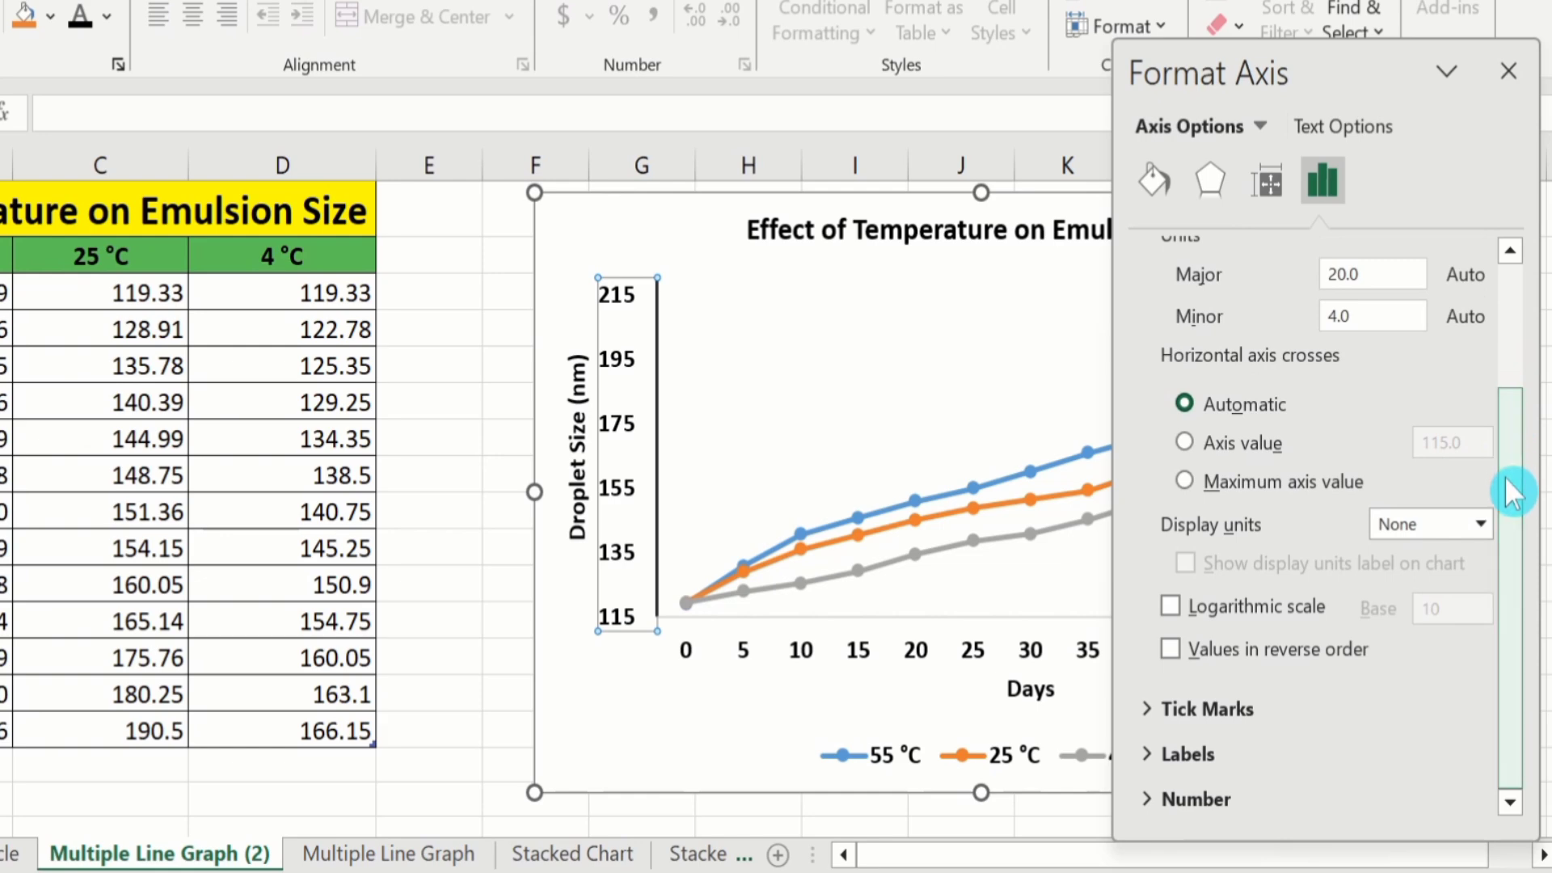
{"action": "left_click", "coordinate": [1241, 702]}
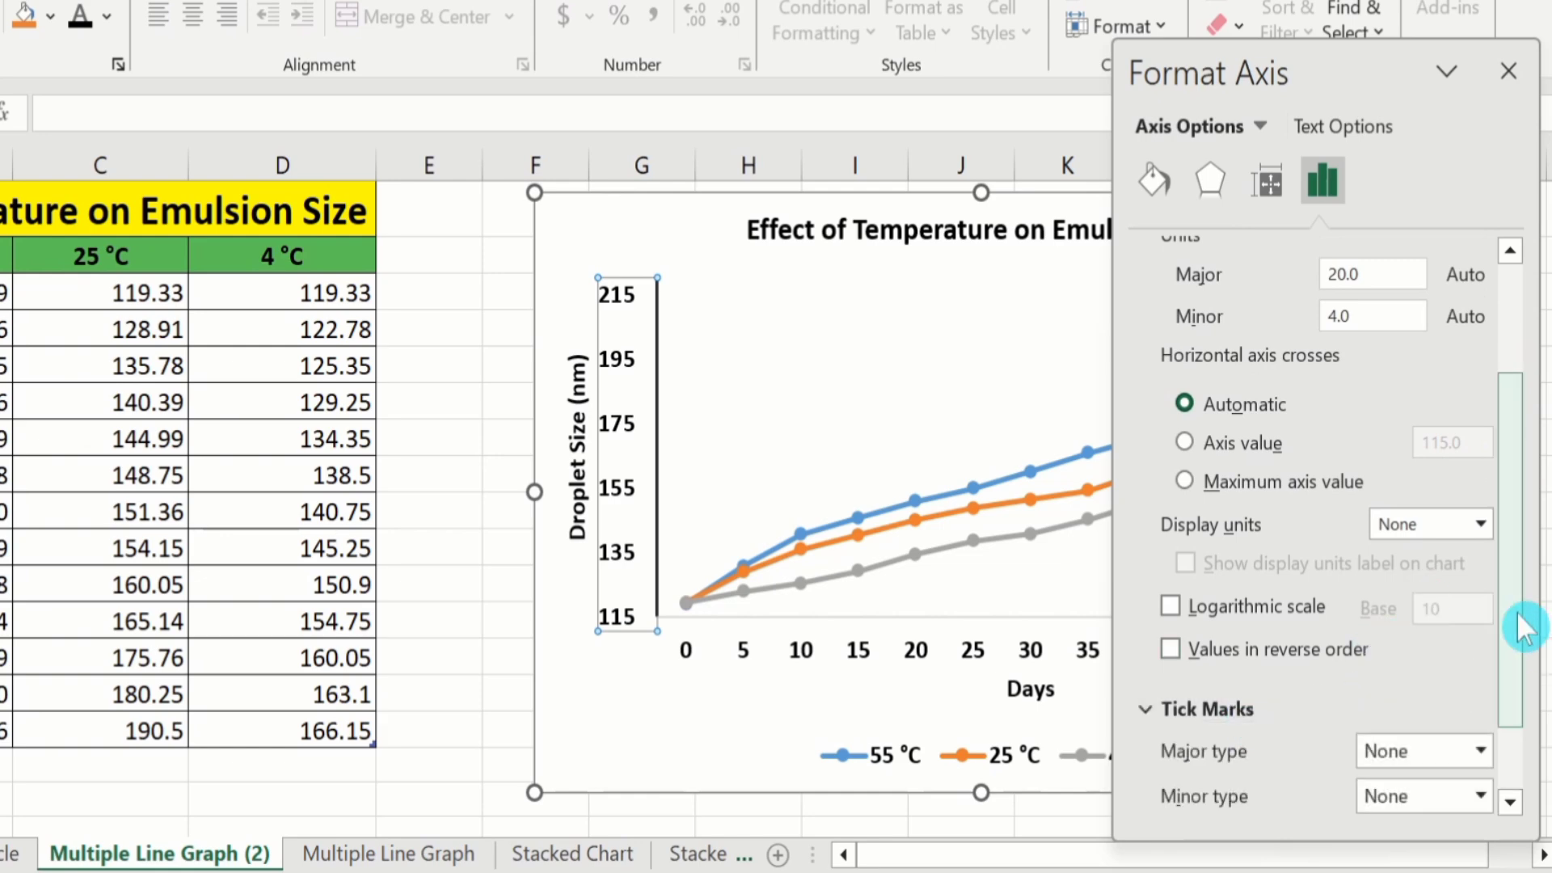
{"action": "left_click_drag", "start_coordinate": [1523, 623], "coordinate": [1526, 685]}
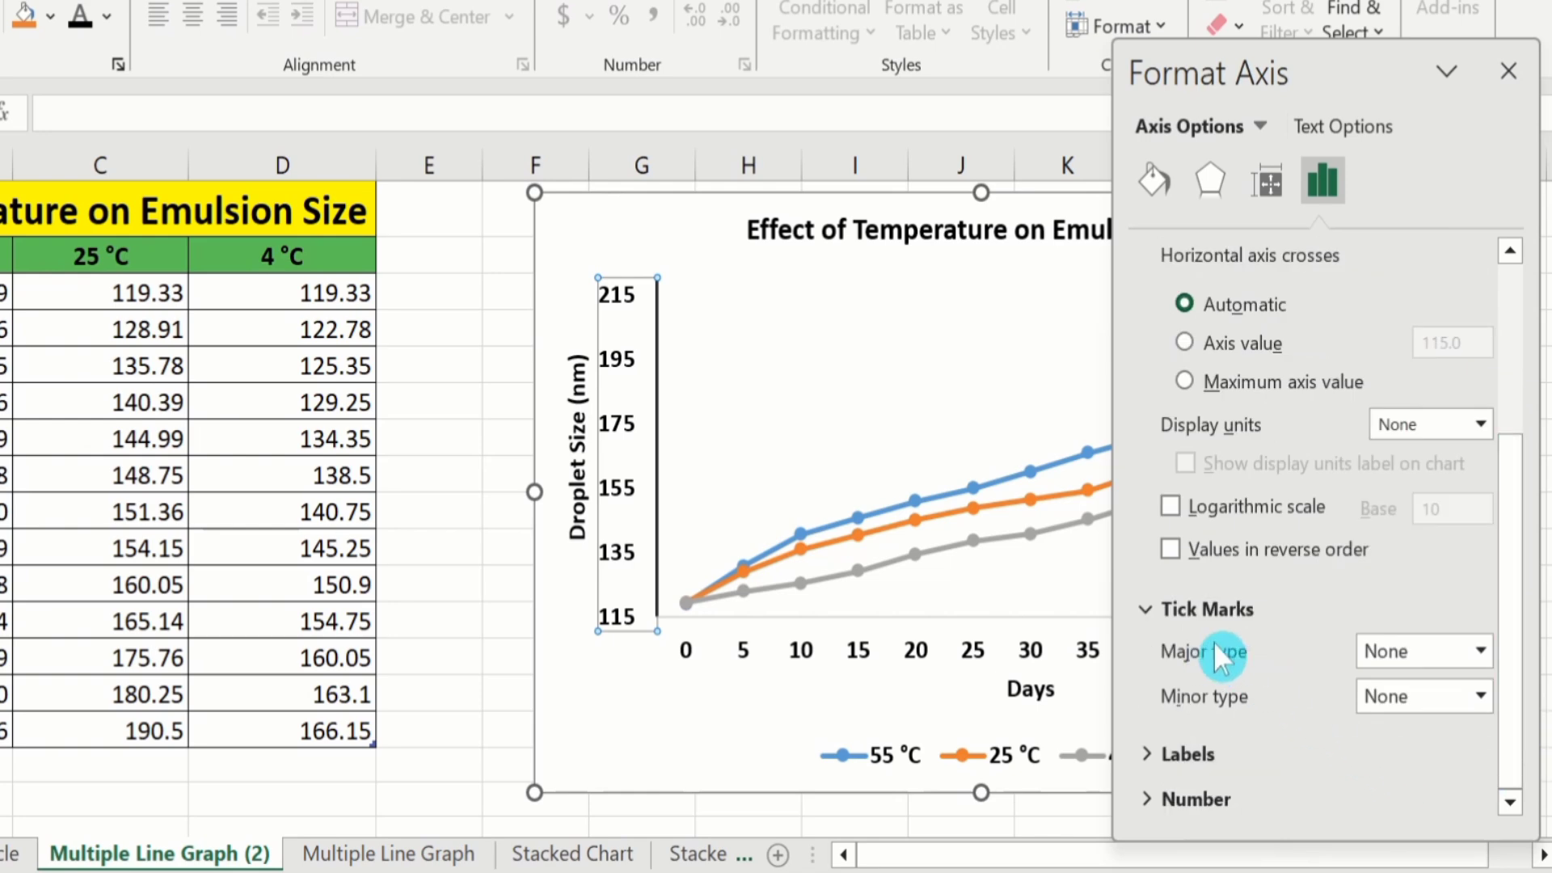
{"action": "left_click", "coordinate": [1479, 652]}
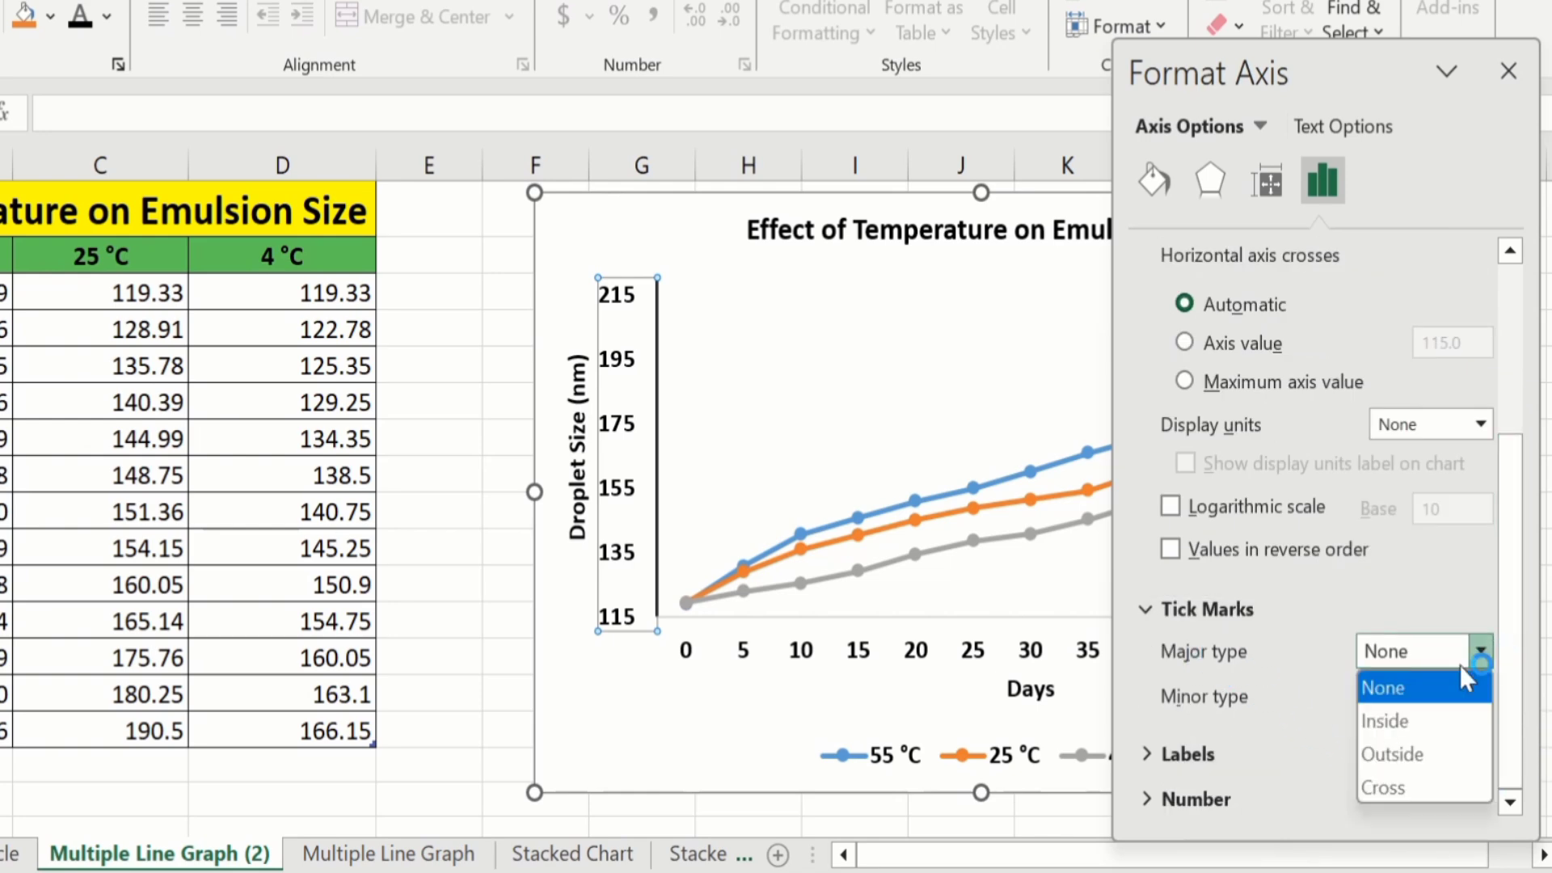
{"action": "left_click", "coordinate": [1397, 752]}
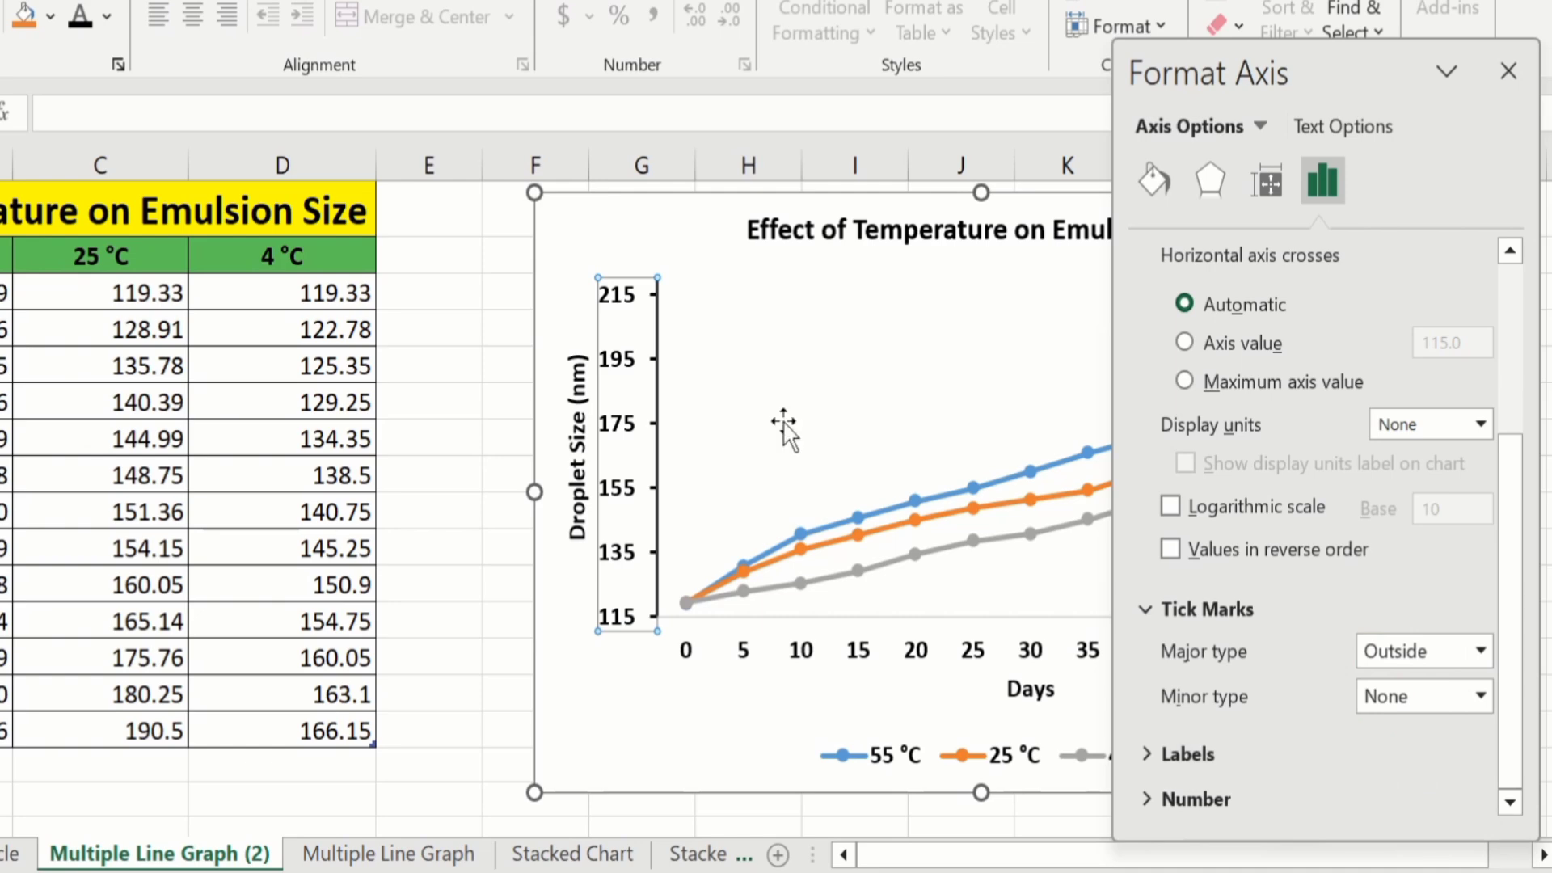
{"action": "left_click", "coordinate": [661, 301]}
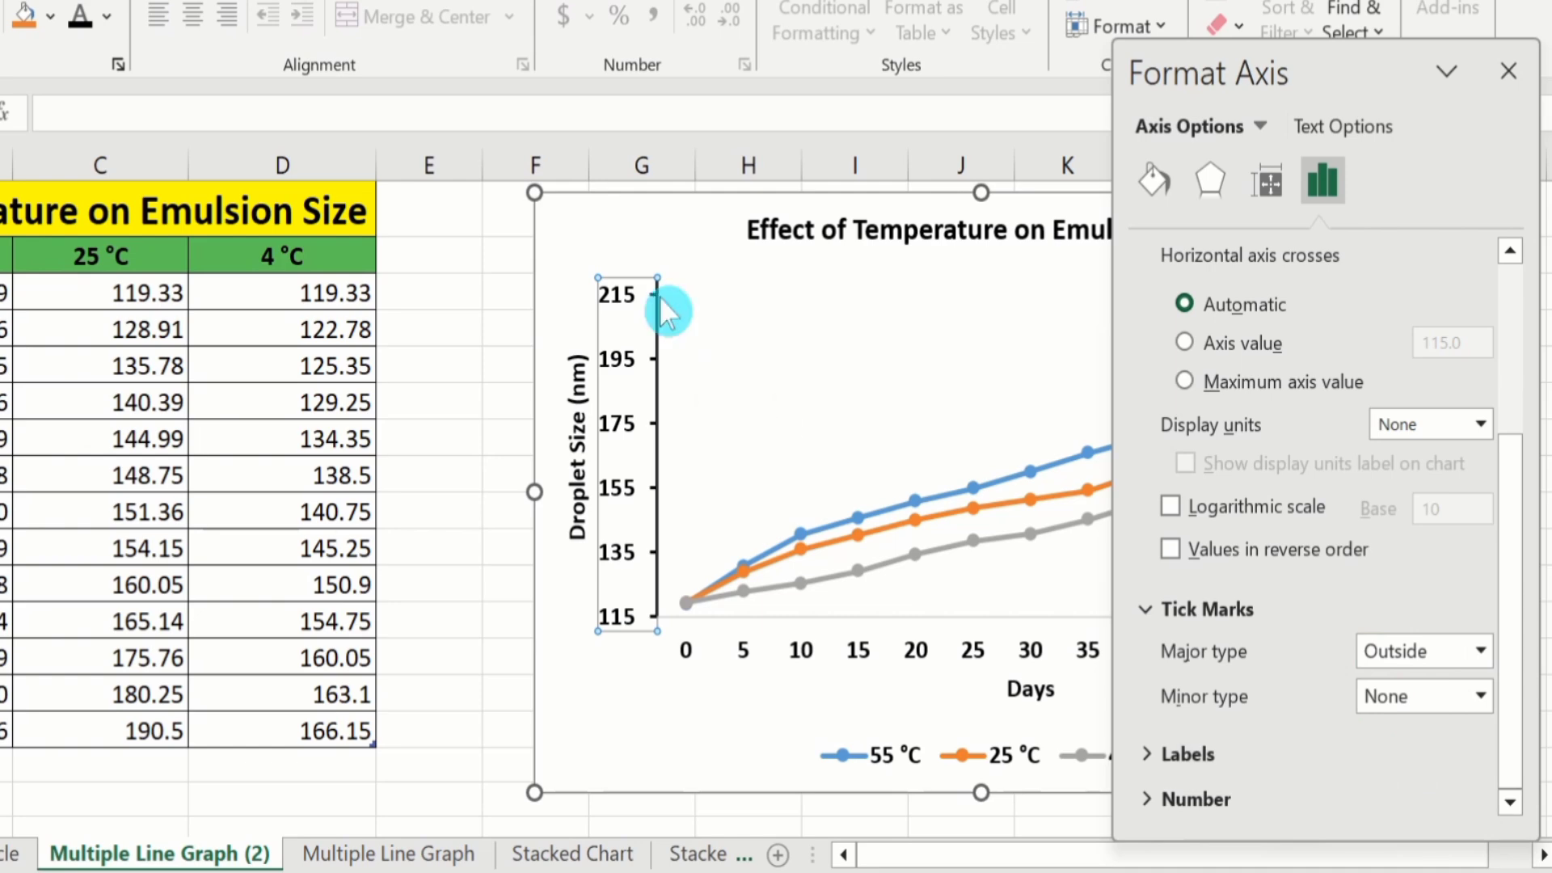
{"action": "left_click", "coordinate": [1292, 507]}
{"action": "left_click", "coordinate": [1481, 695]}
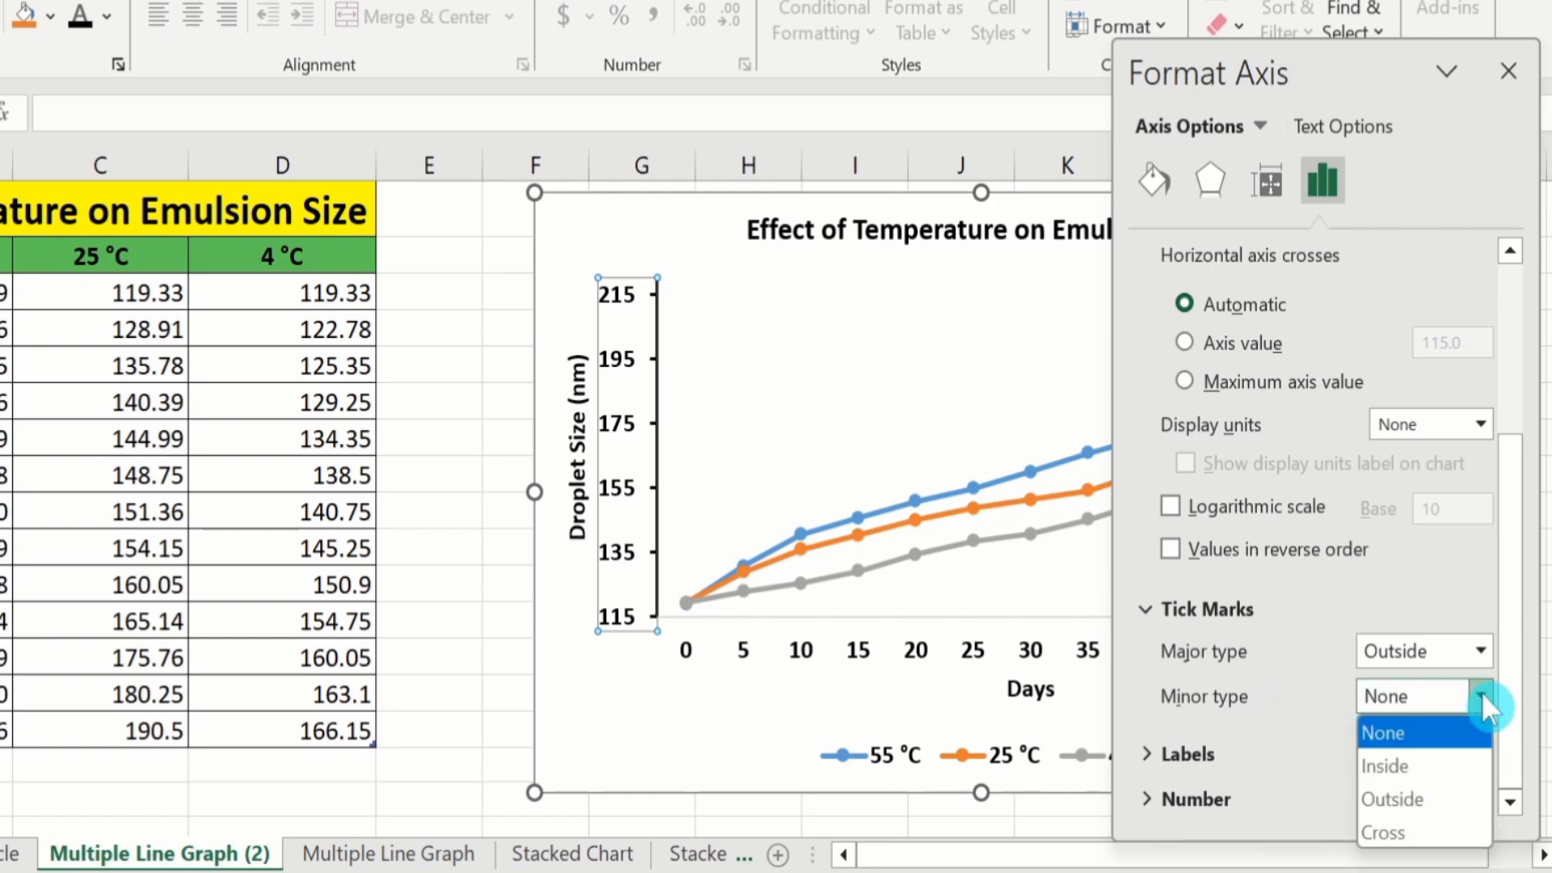
{"action": "left_click", "coordinate": [1435, 792]}
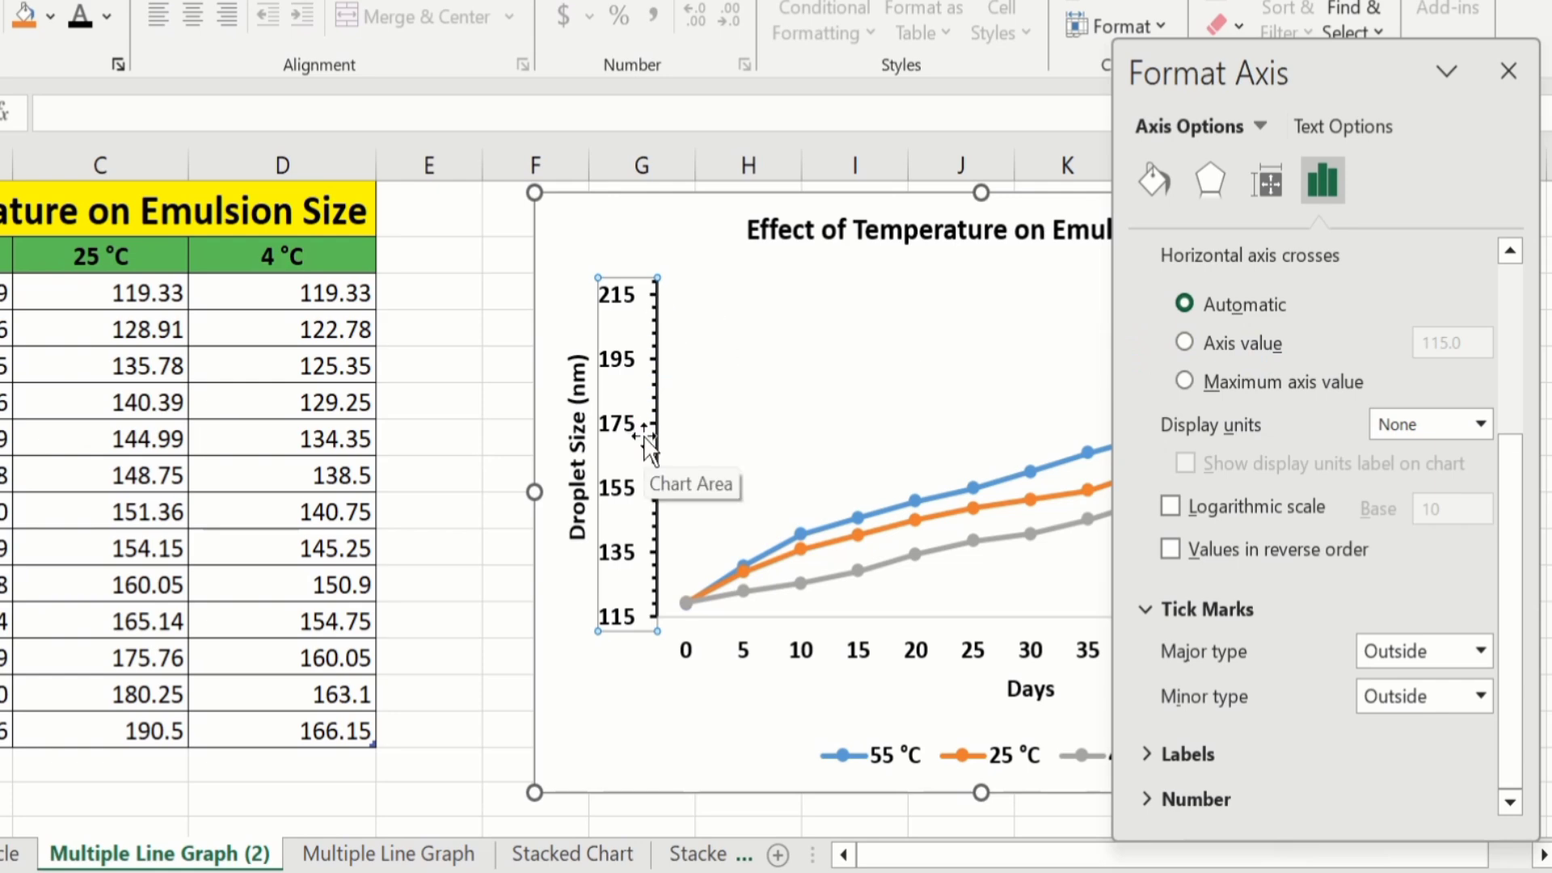
Give the horizontal axis a solid black line with a width of 1.5 pt.
{"action": "left_click", "coordinate": [744, 647]}
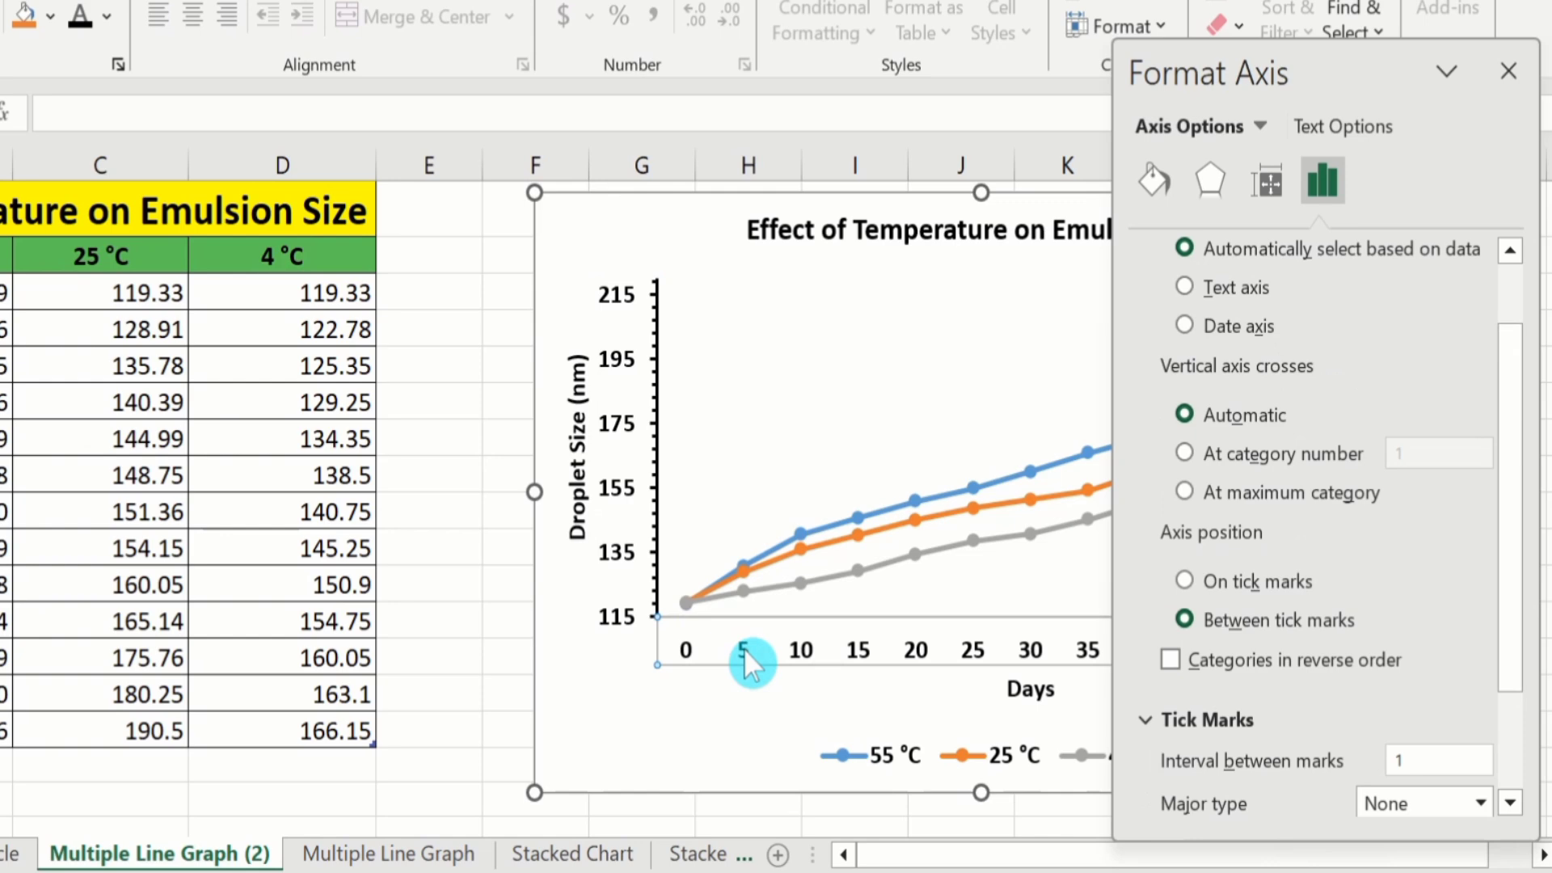
{"action": "left_click", "coordinate": [1154, 174]}
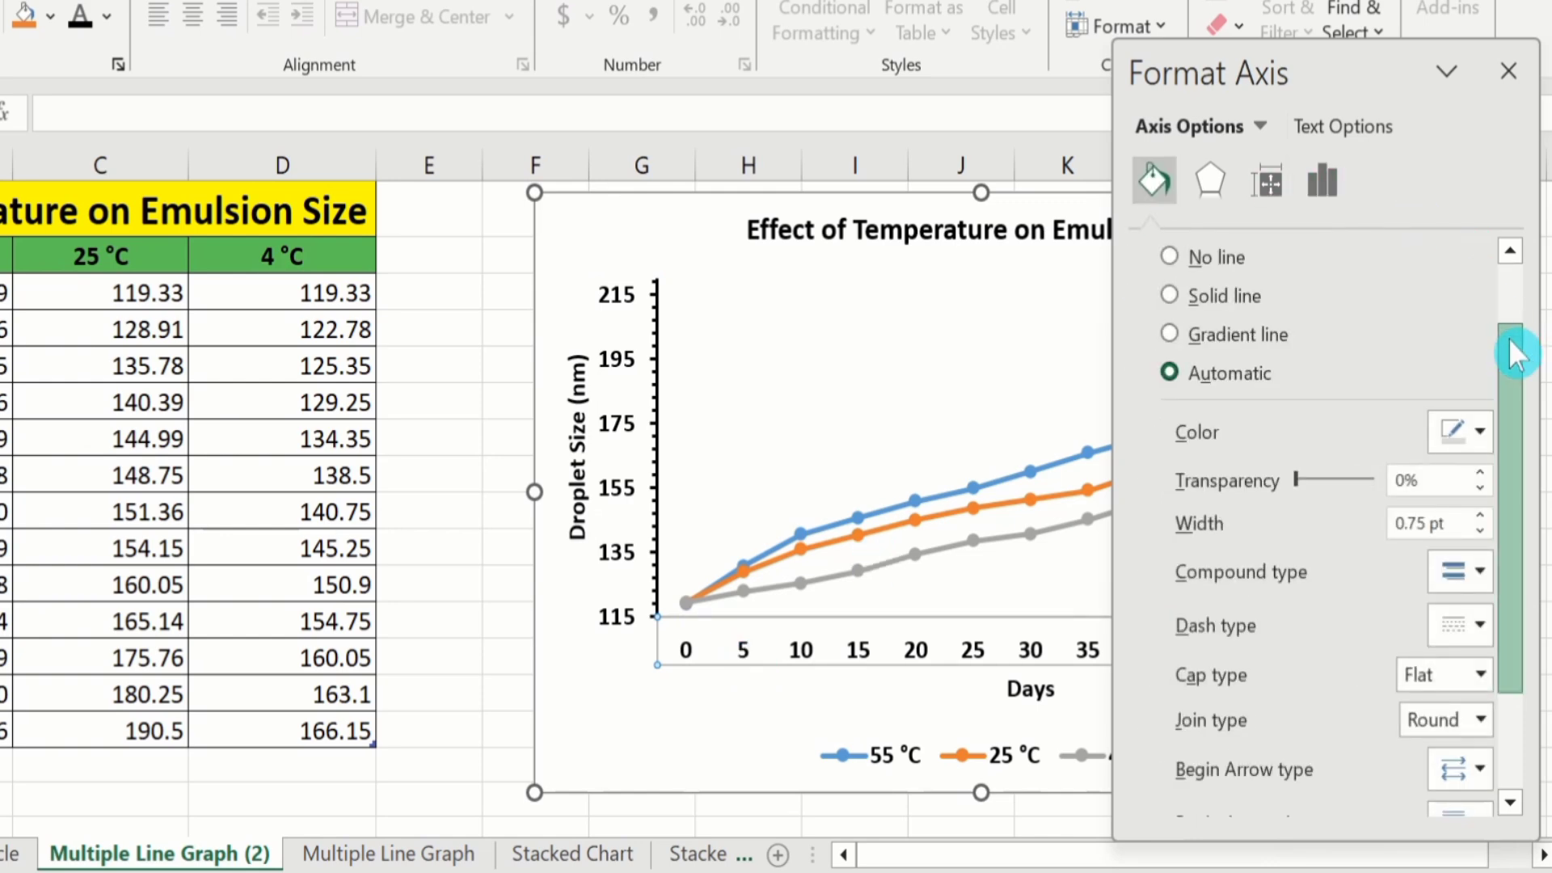
{"action": "left_click_drag", "start_coordinate": [1510, 335], "coordinate": [1519, 273]}
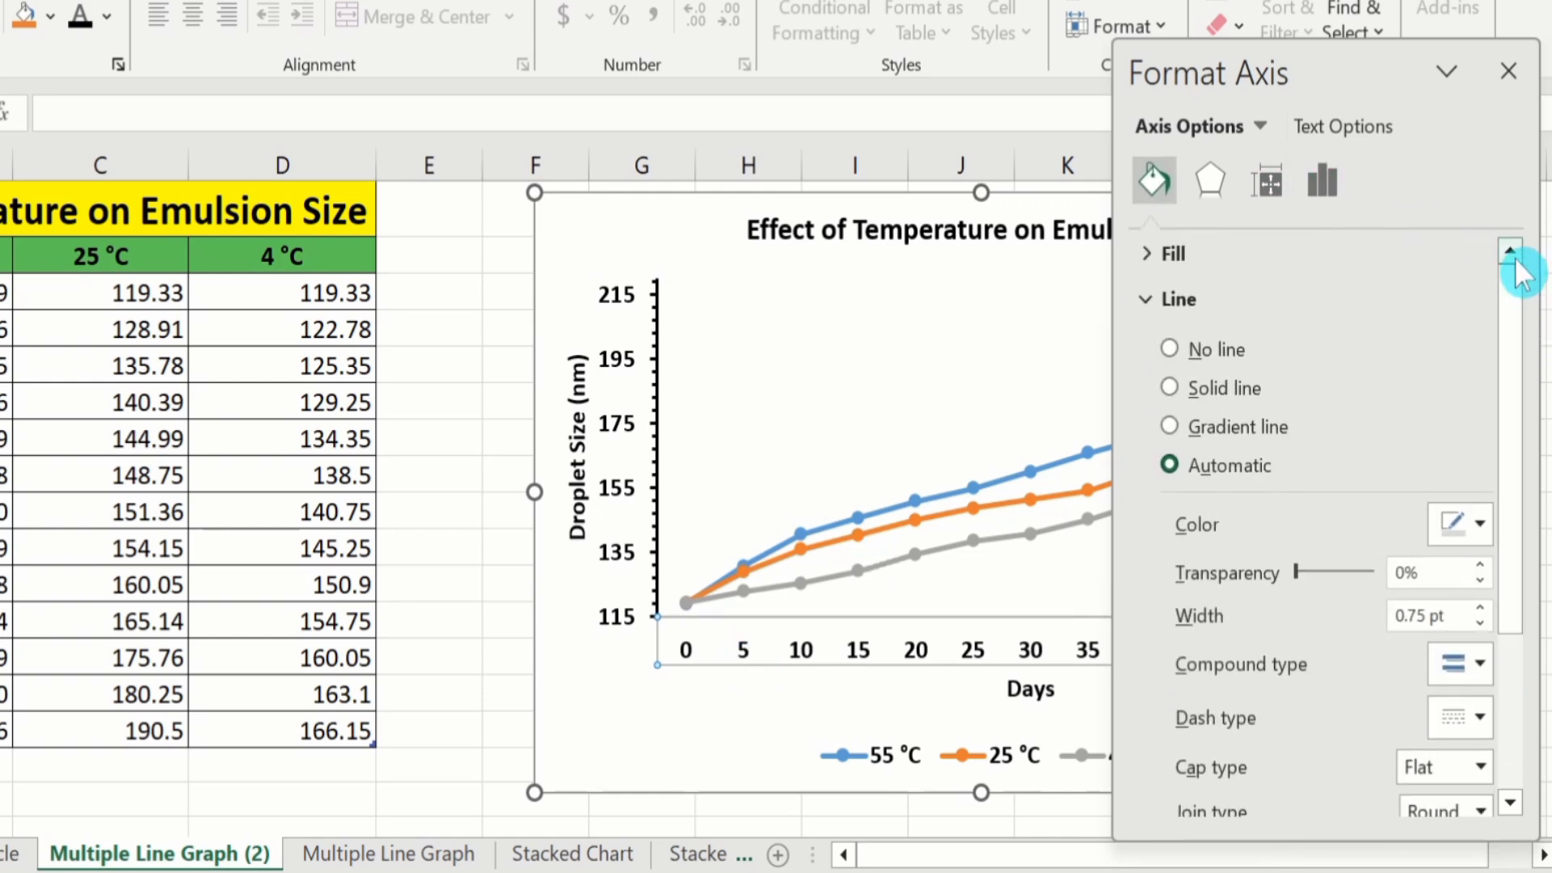
{"action": "left_click", "coordinate": [1169, 388]}
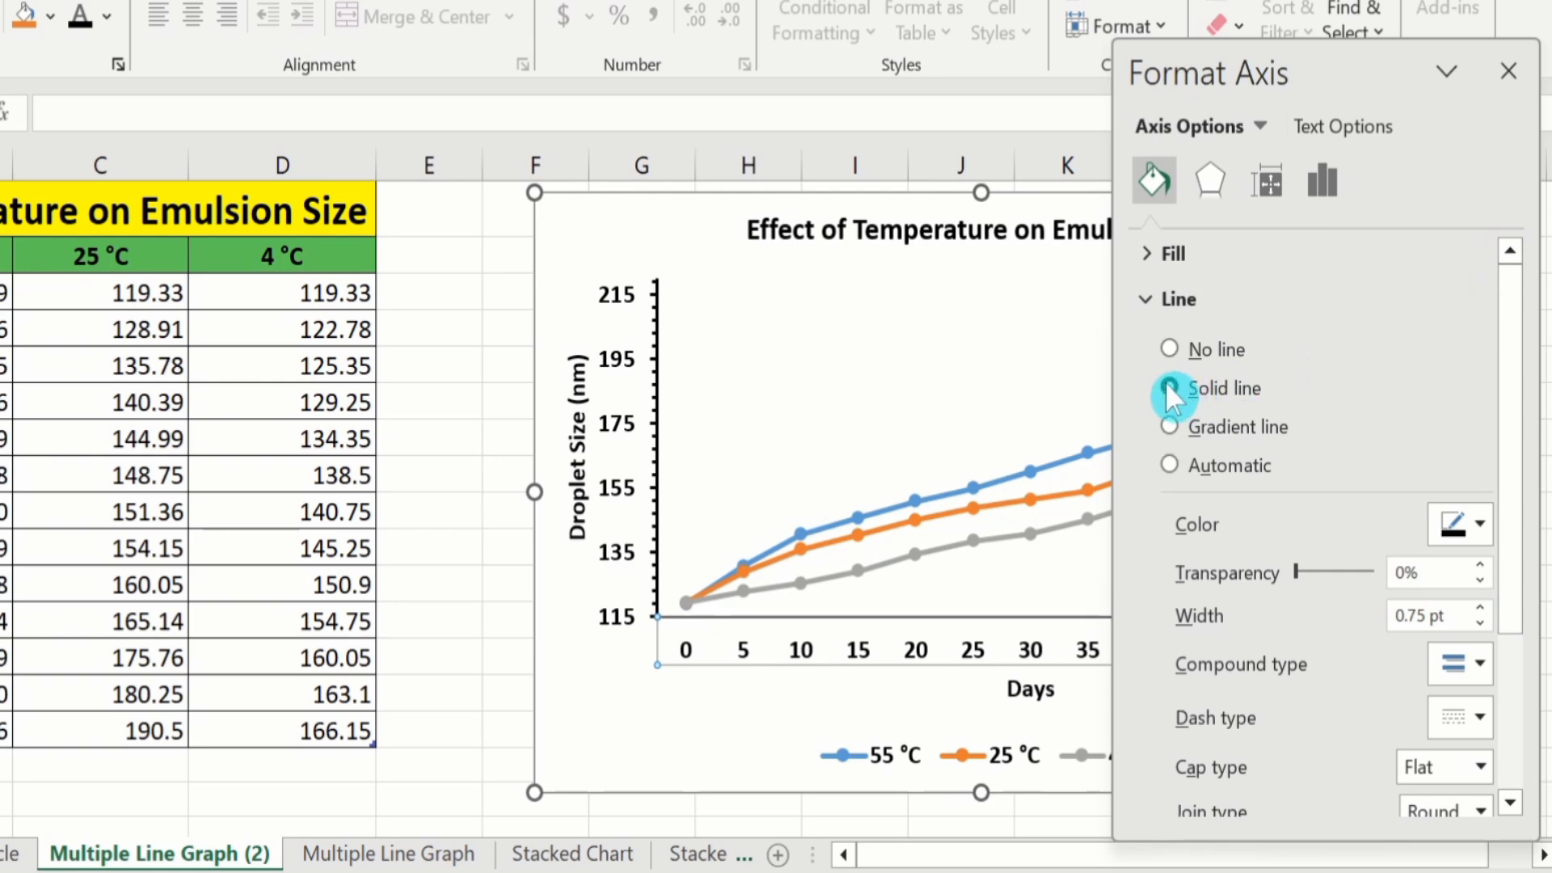
{"action": "left_click", "coordinate": [1480, 524]}
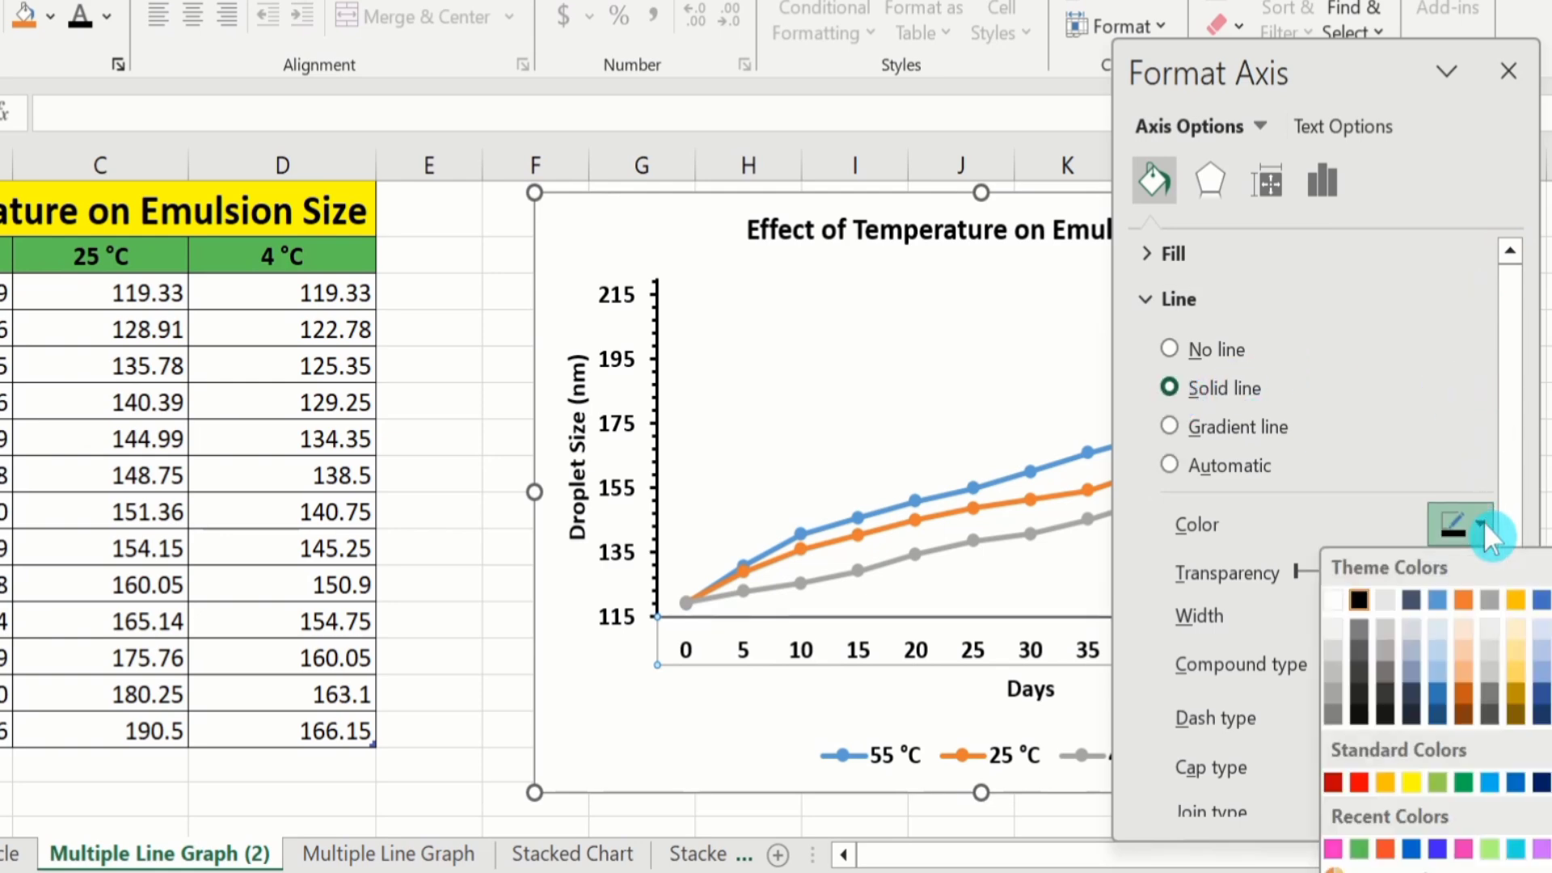
{"action": "left_click", "coordinate": [1358, 599]}
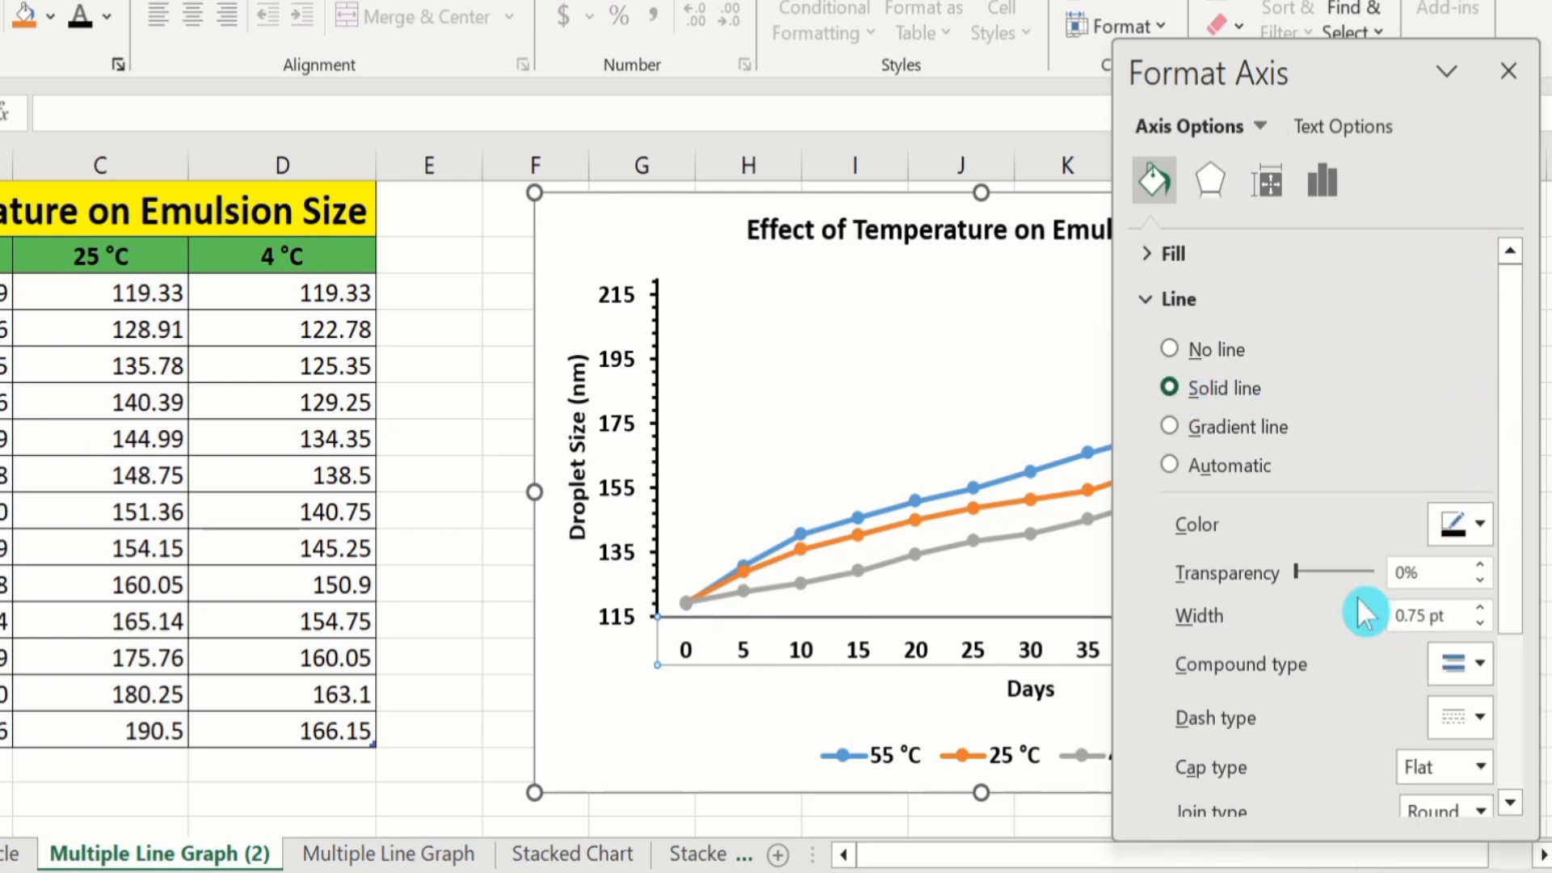
{"action": "left_click", "coordinate": [1483, 608]}
{"action": "left_click", "coordinate": [1482, 608]}
{"action": "left_click", "coordinate": [1482, 608]}
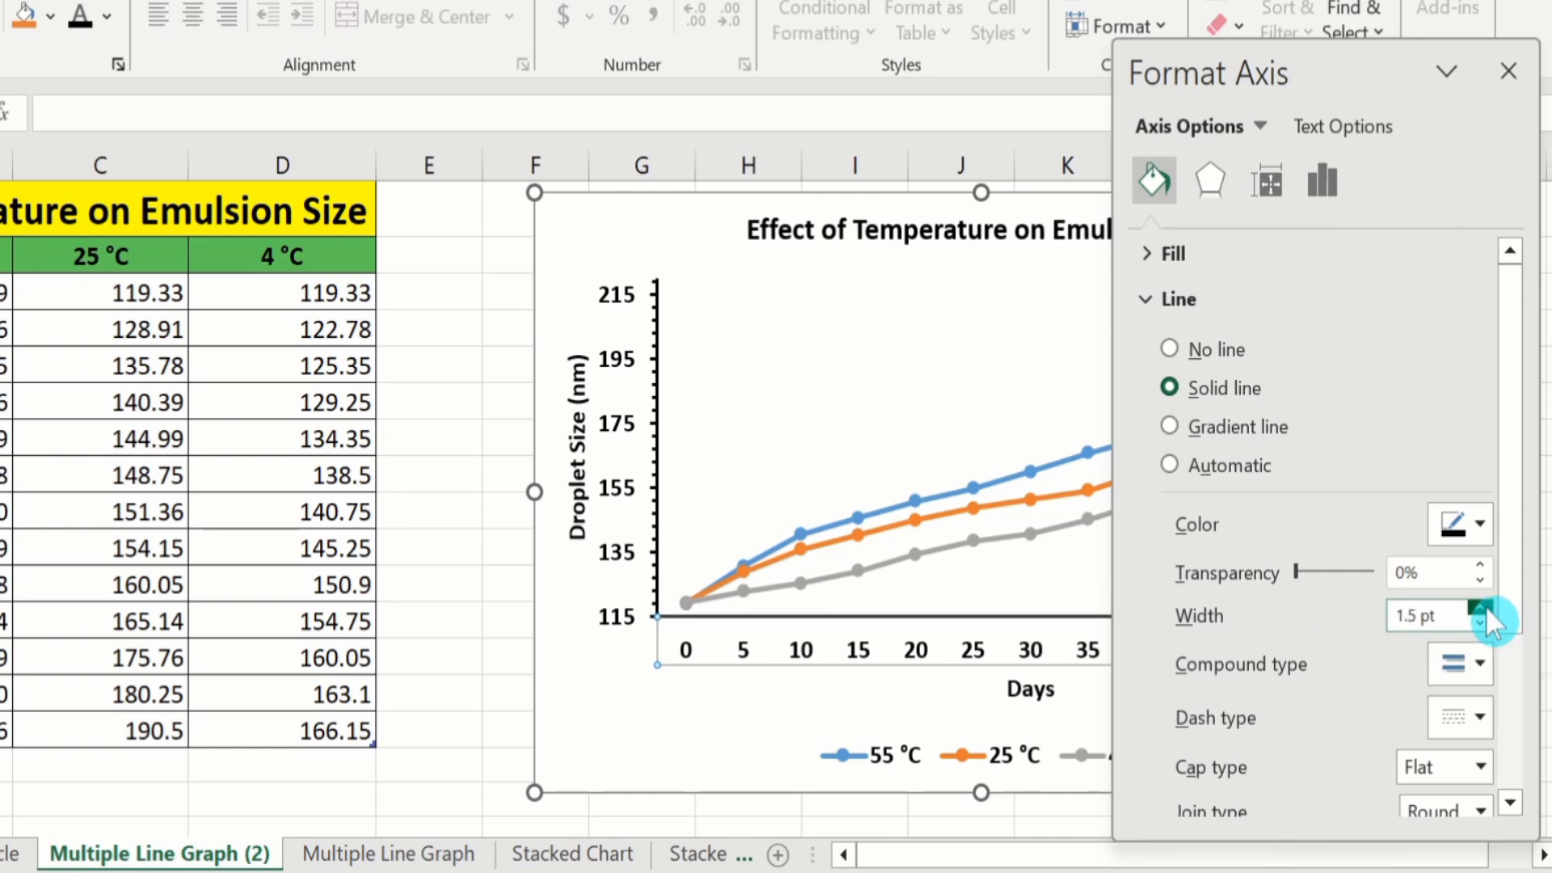
Set both the major and minor tick marks of the horizontal axis to Outside and close the axis formatting.
{"action": "left_click", "coordinate": [1328, 180]}
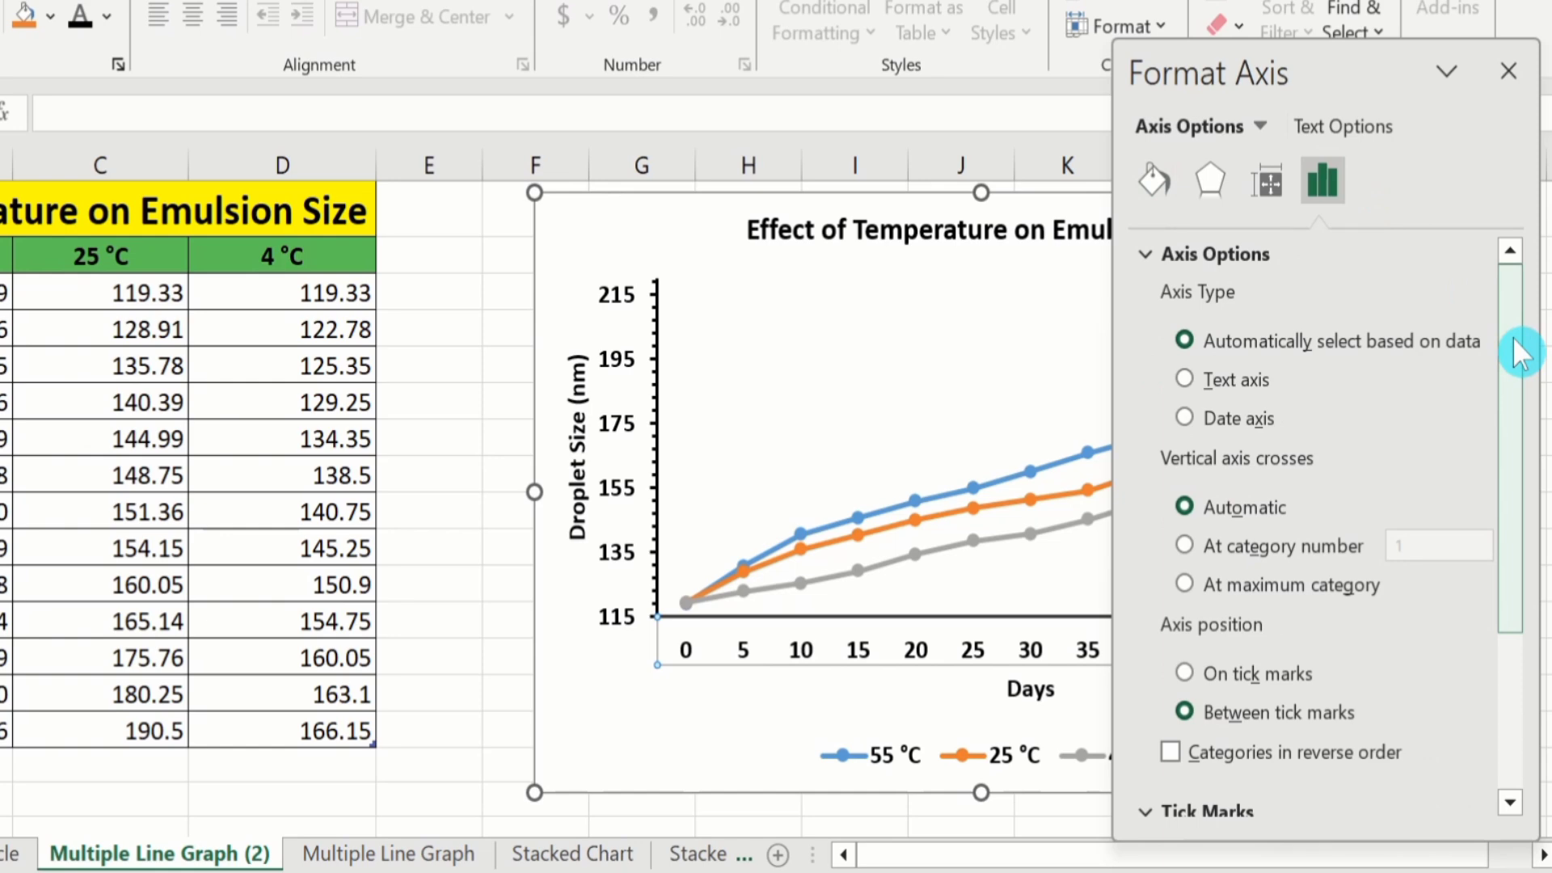
{"action": "left_click_drag", "start_coordinate": [1518, 422], "coordinate": [1525, 574]}
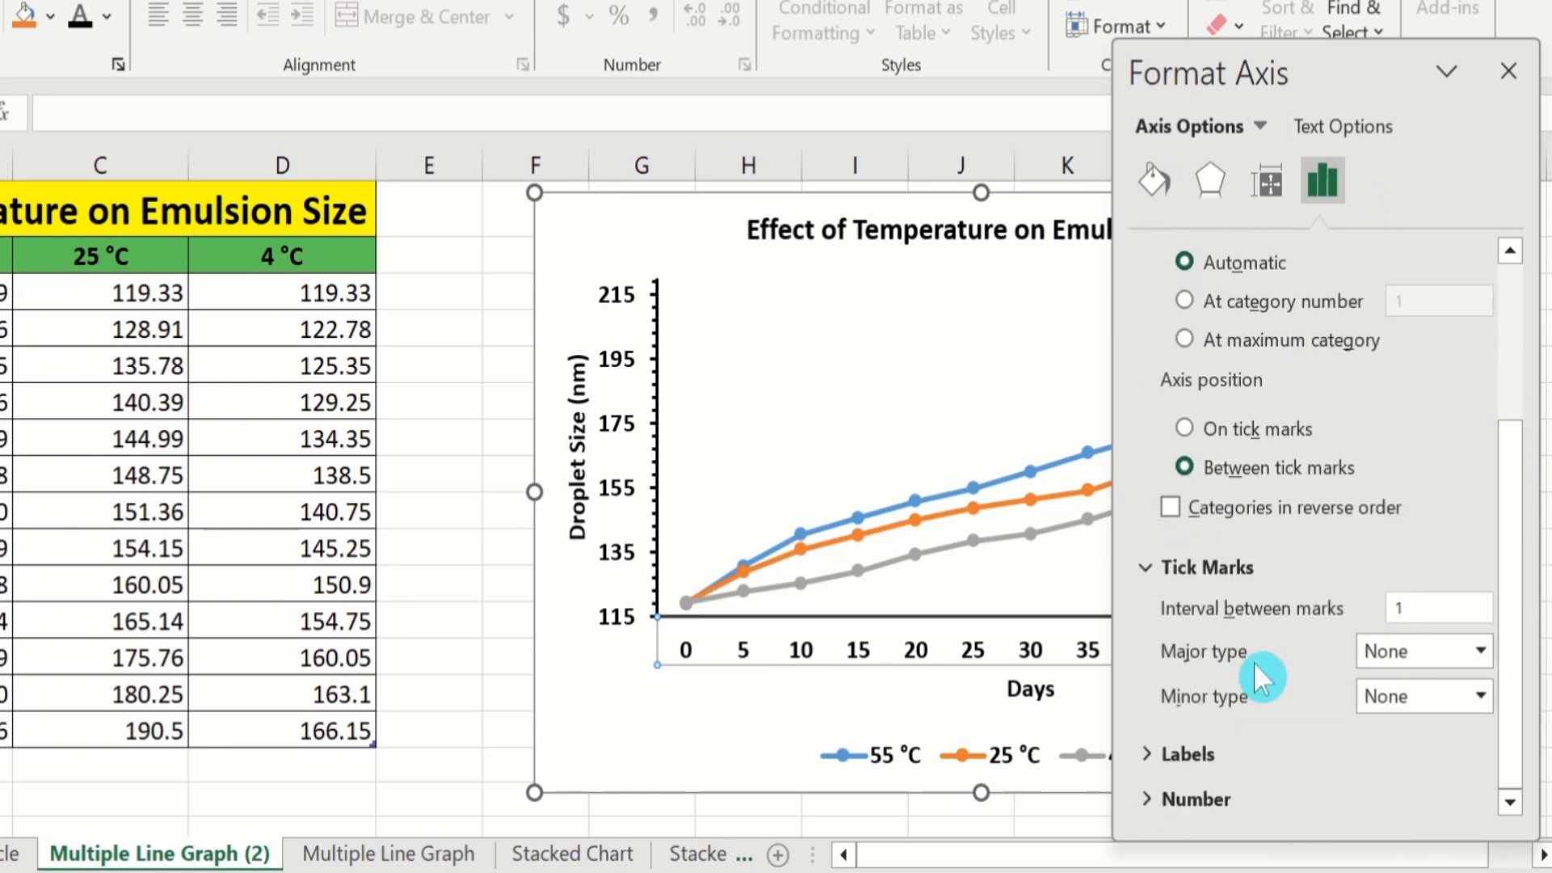
{"action": "left_click", "coordinate": [1484, 651]}
{"action": "left_click", "coordinate": [1438, 752]}
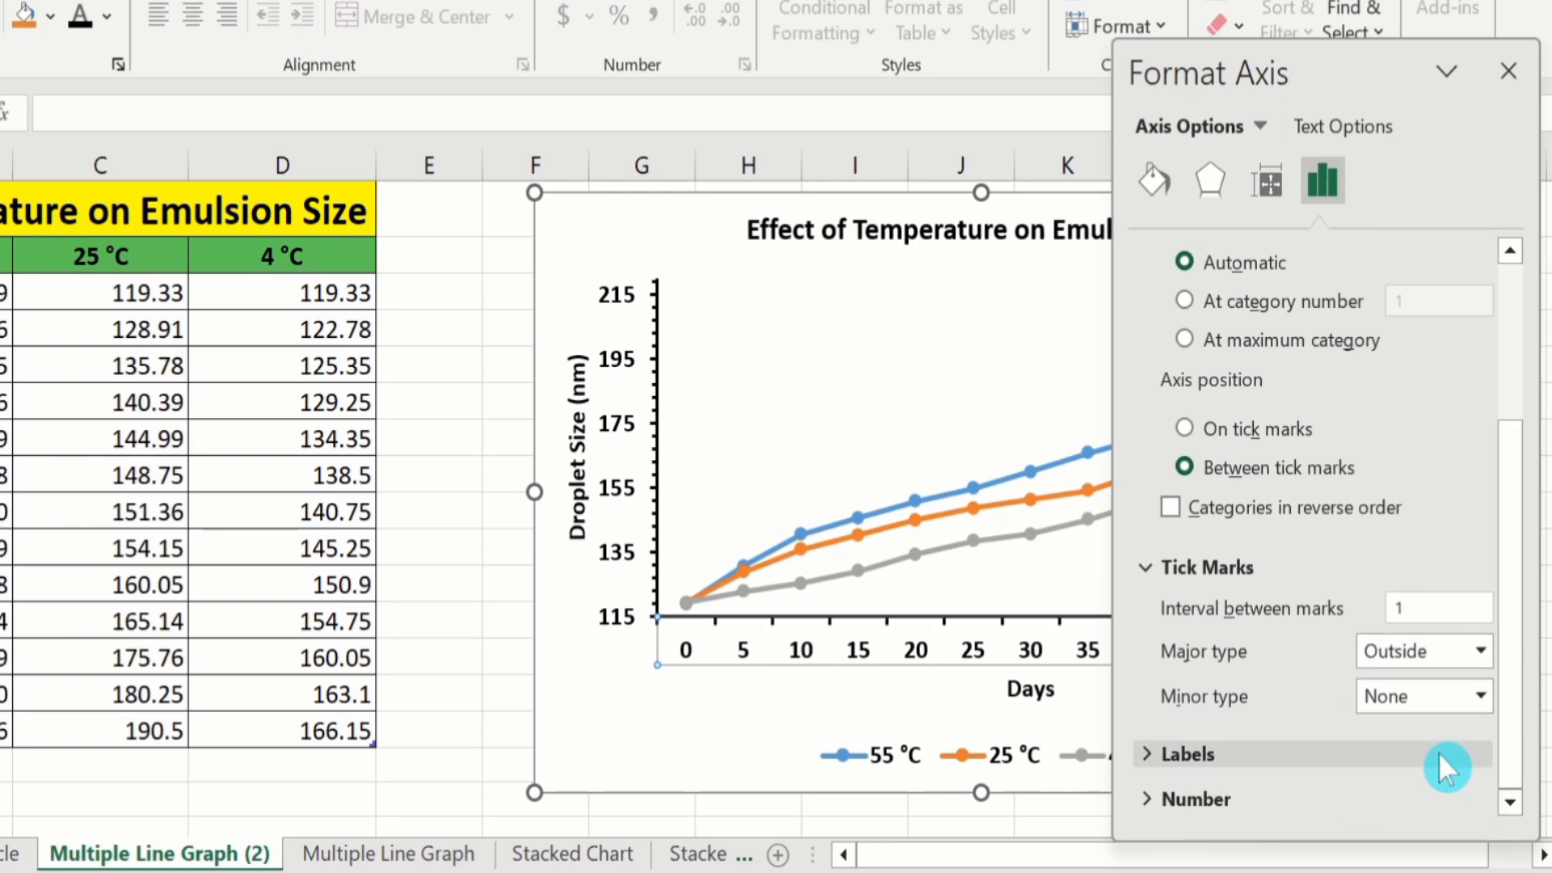
{"action": "left_click", "coordinate": [1484, 696]}
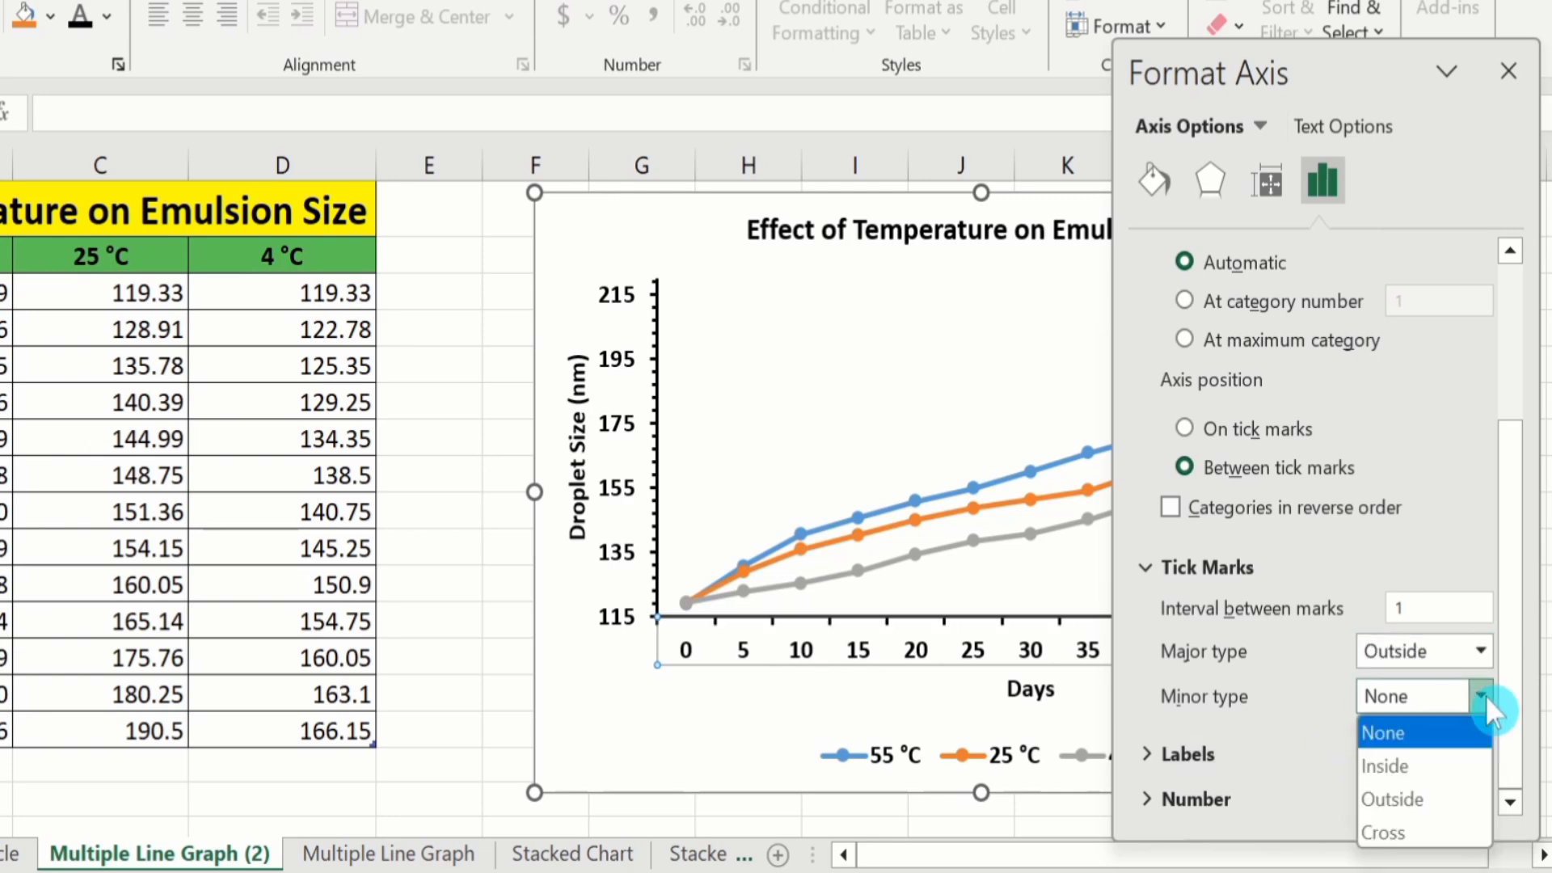
{"action": "left_click", "coordinate": [1425, 796]}
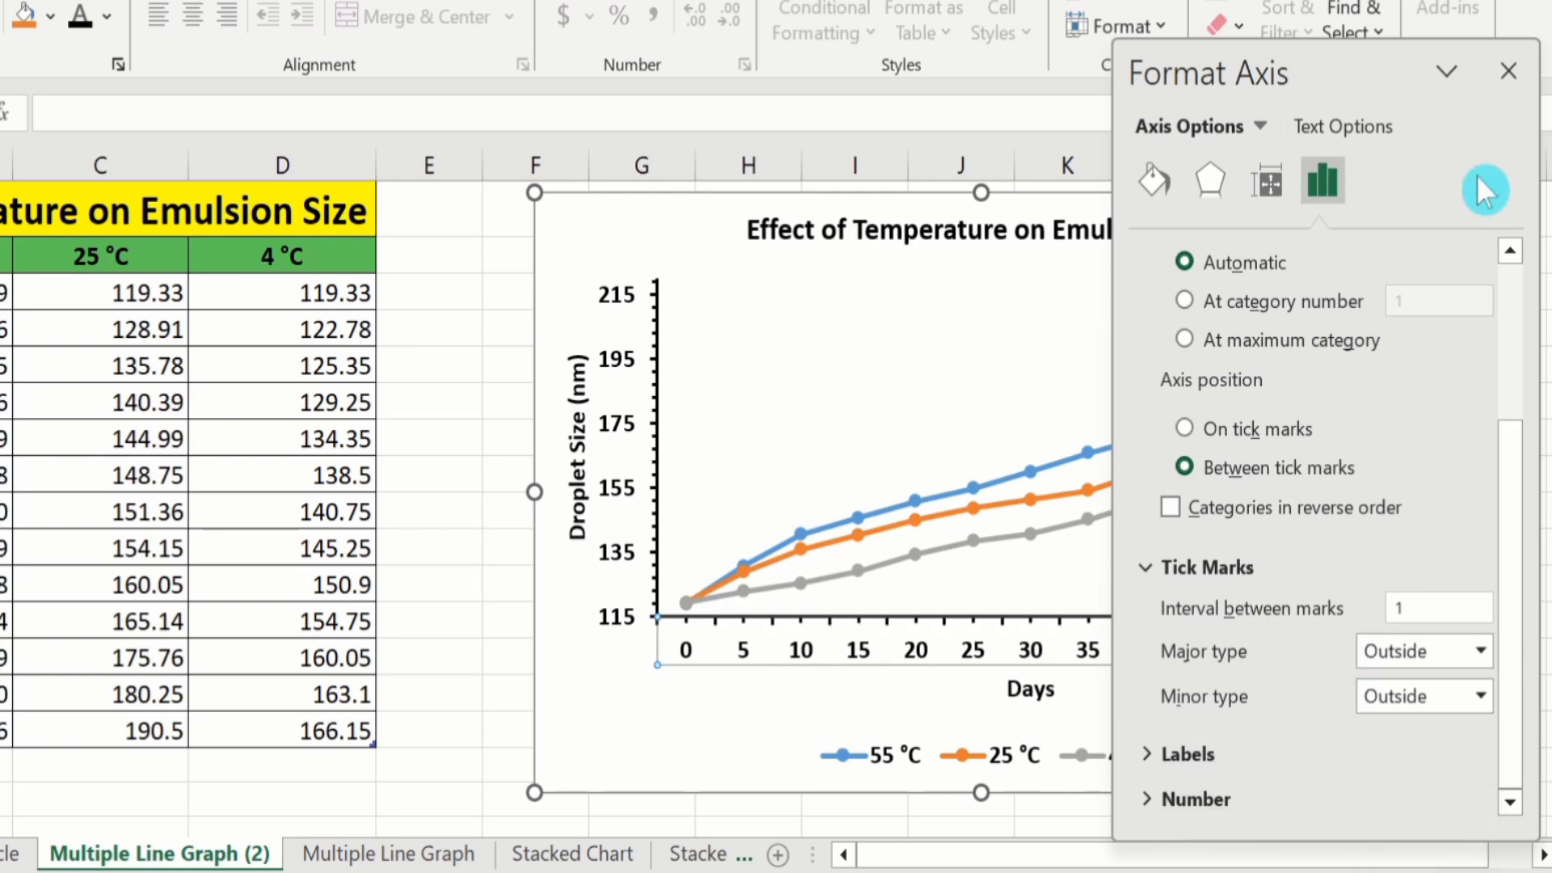
{"action": "left_click", "coordinate": [1509, 72]}
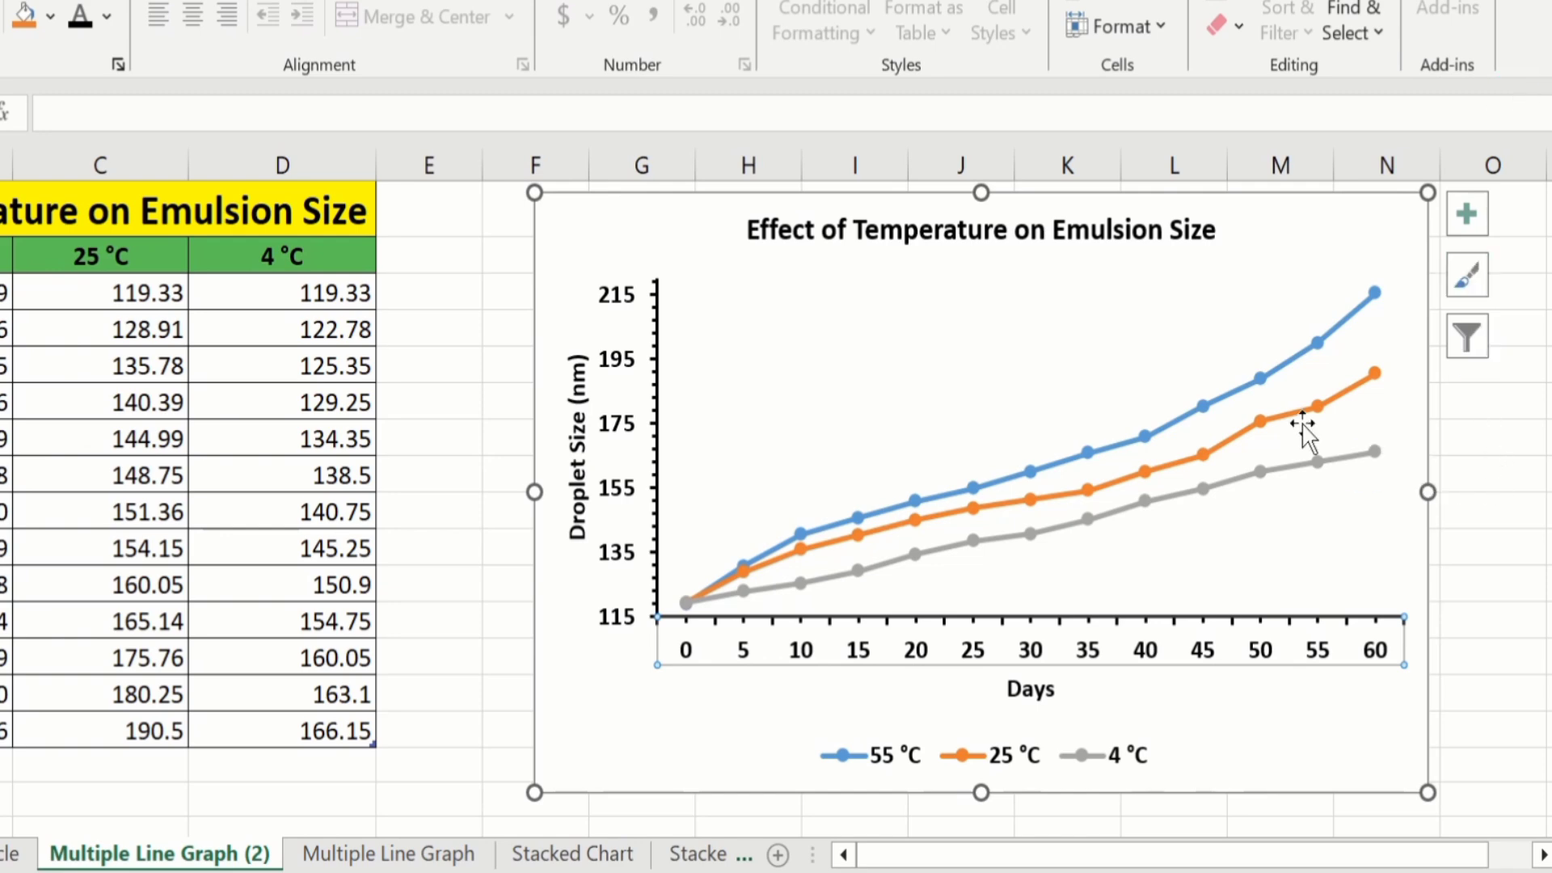
Format the 55 °C data series as a solid red line with a width of 2 pt.
{"action": "left_click", "coordinate": [1292, 356]}
{"action": "left_click", "coordinate": [1288, 356]}
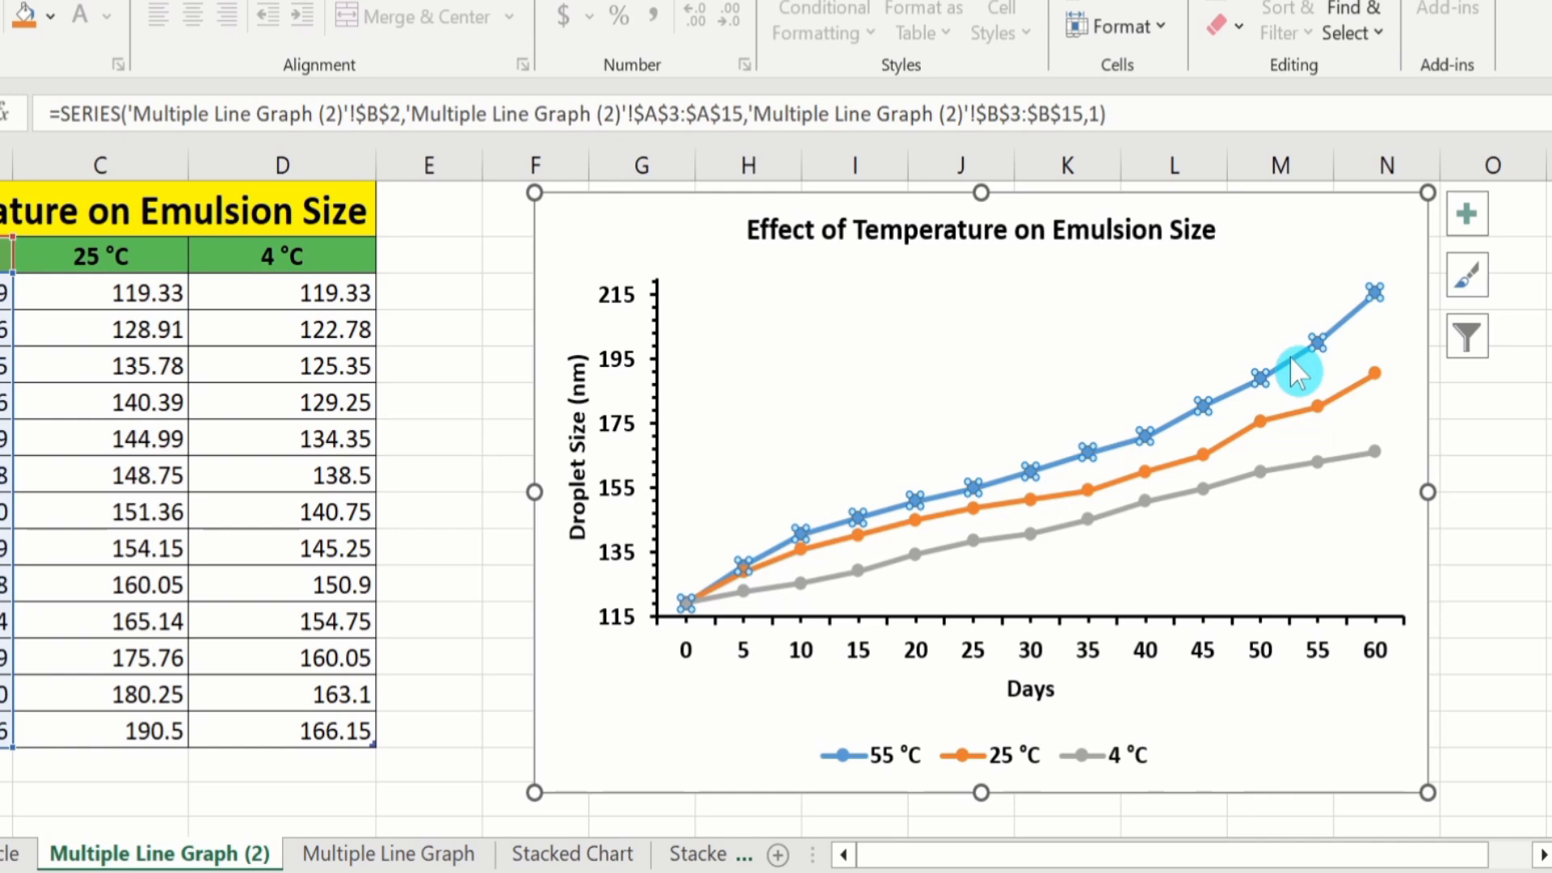
{"action": "right_click", "coordinate": [1290, 357]}
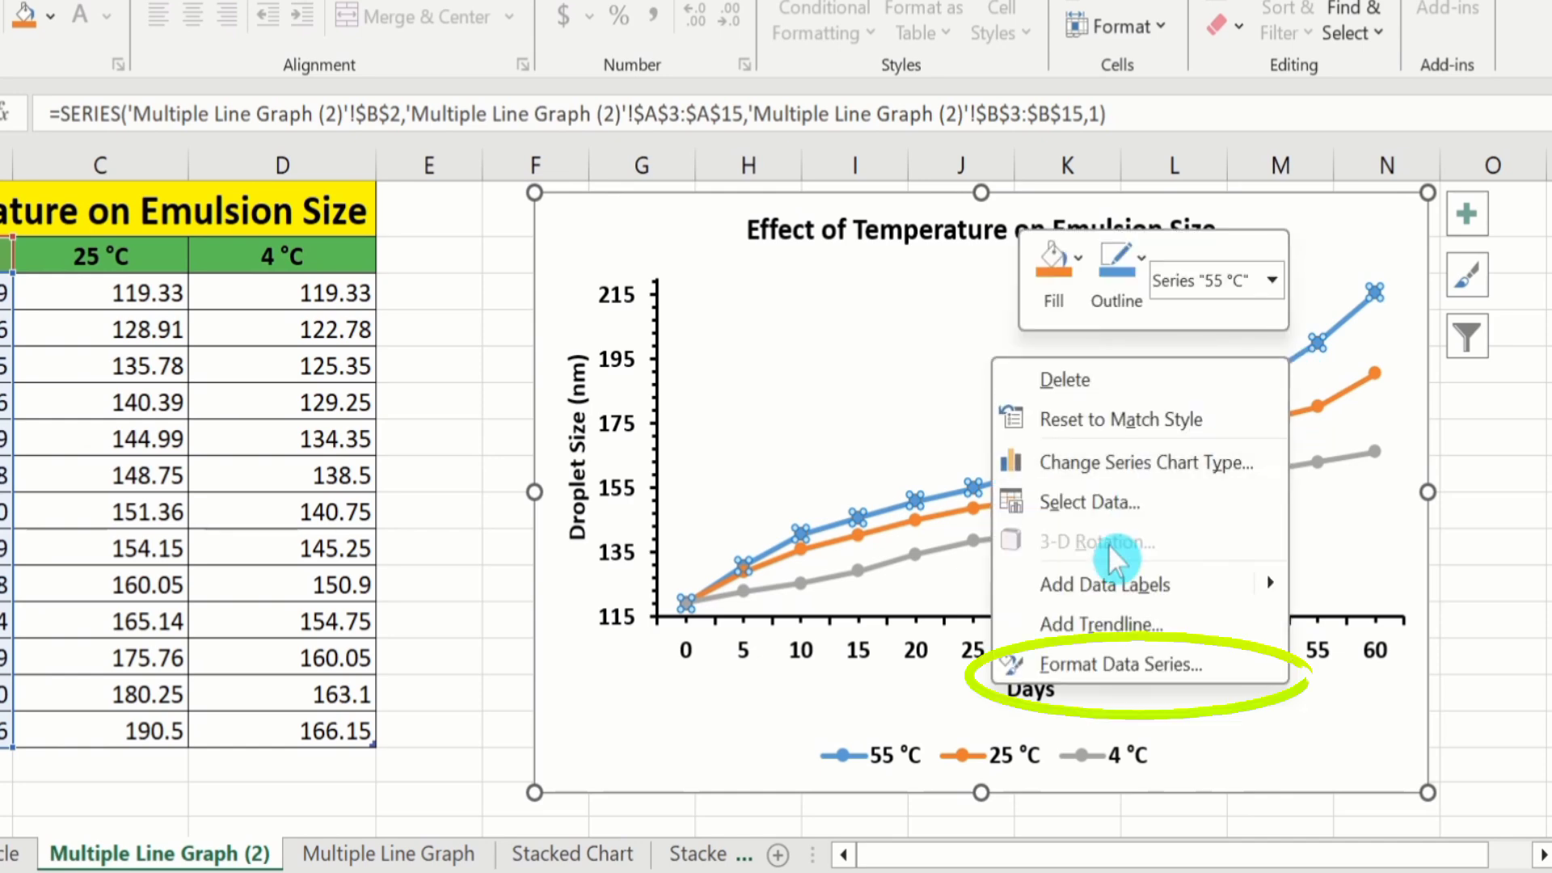
{"action": "left_click", "coordinate": [1143, 668]}
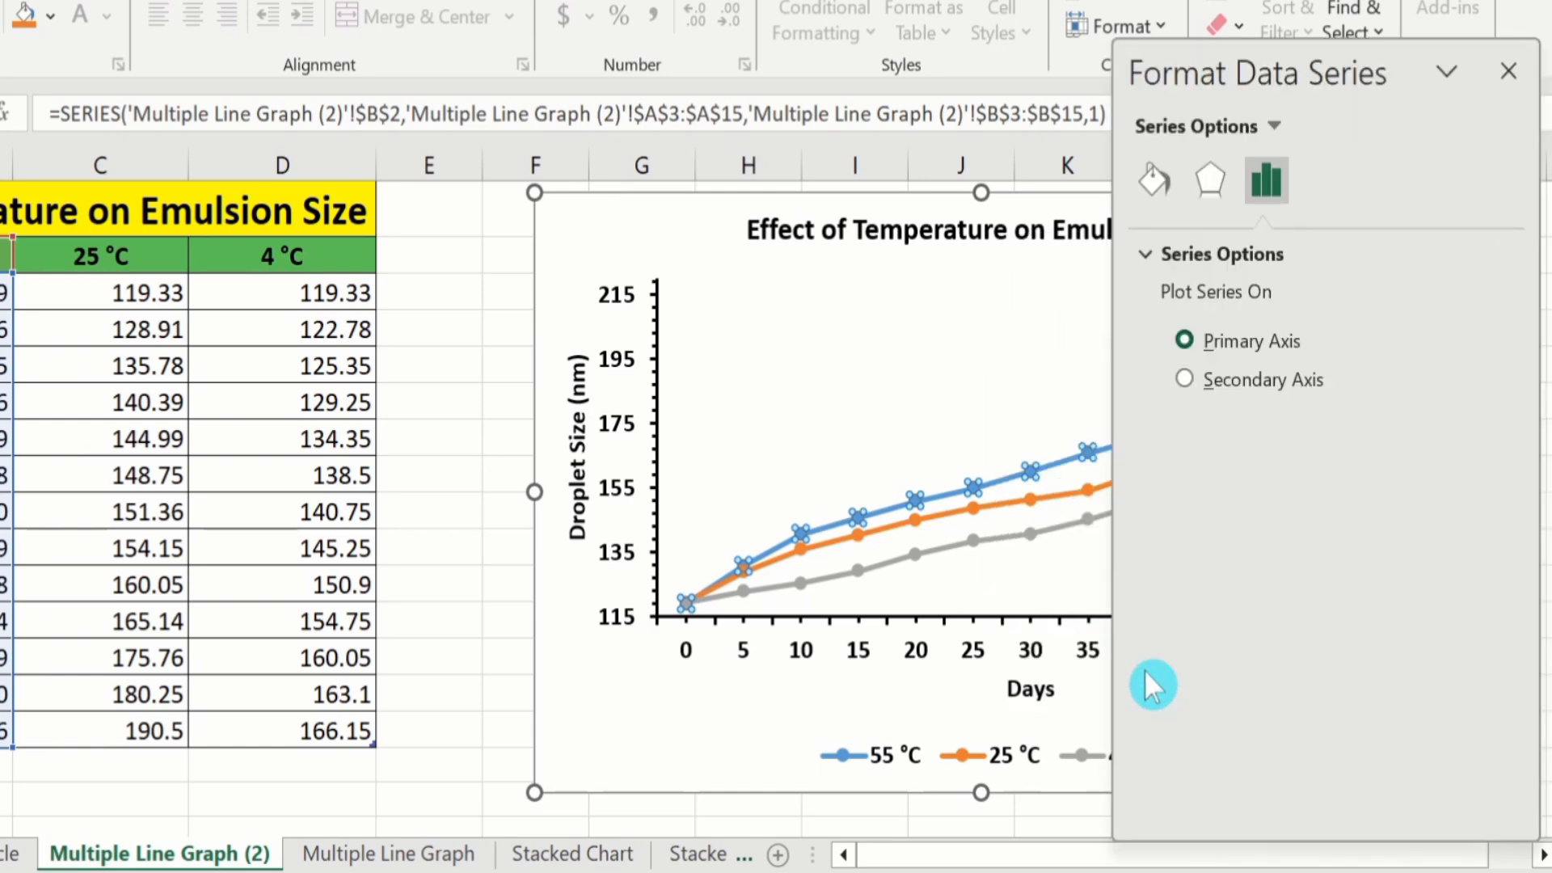
{"action": "left_click", "coordinate": [1154, 182]}
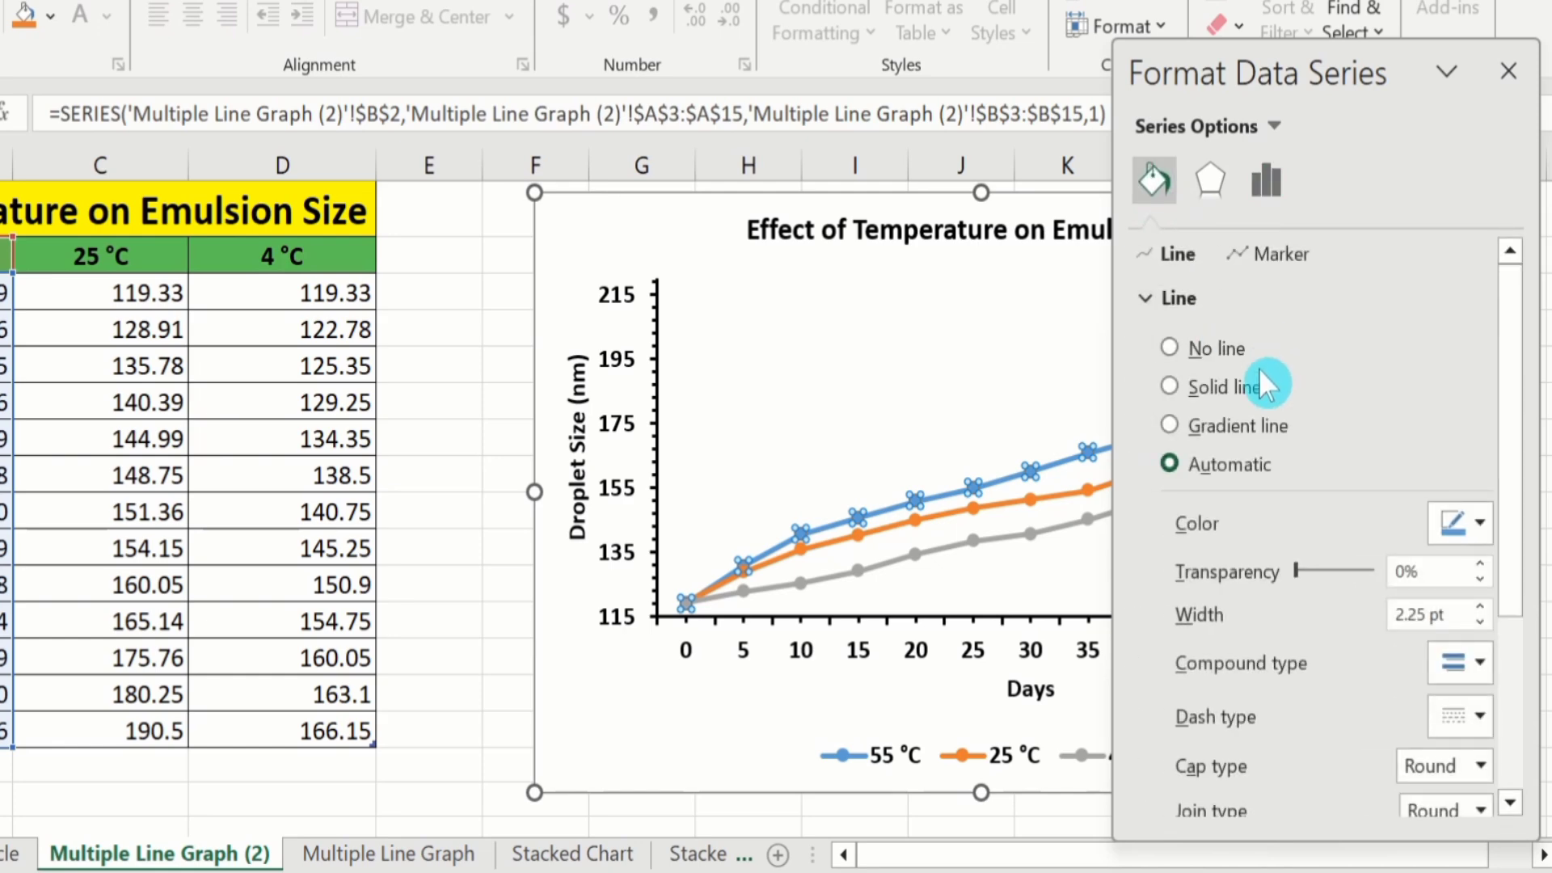
{"action": "left_click", "coordinate": [1169, 386]}
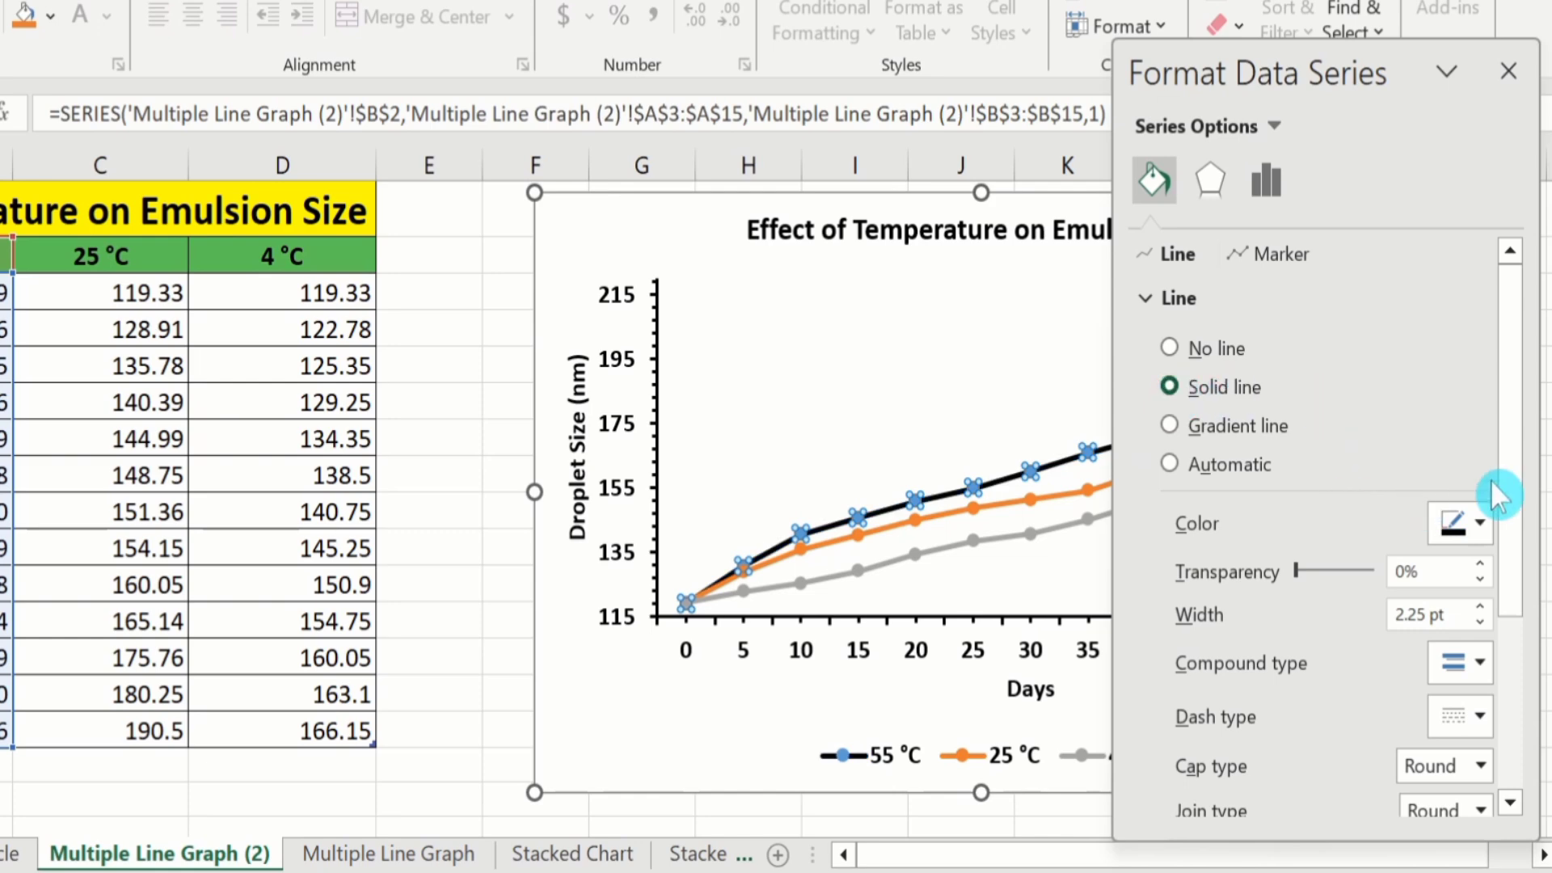
{"action": "left_click", "coordinate": [1479, 522]}
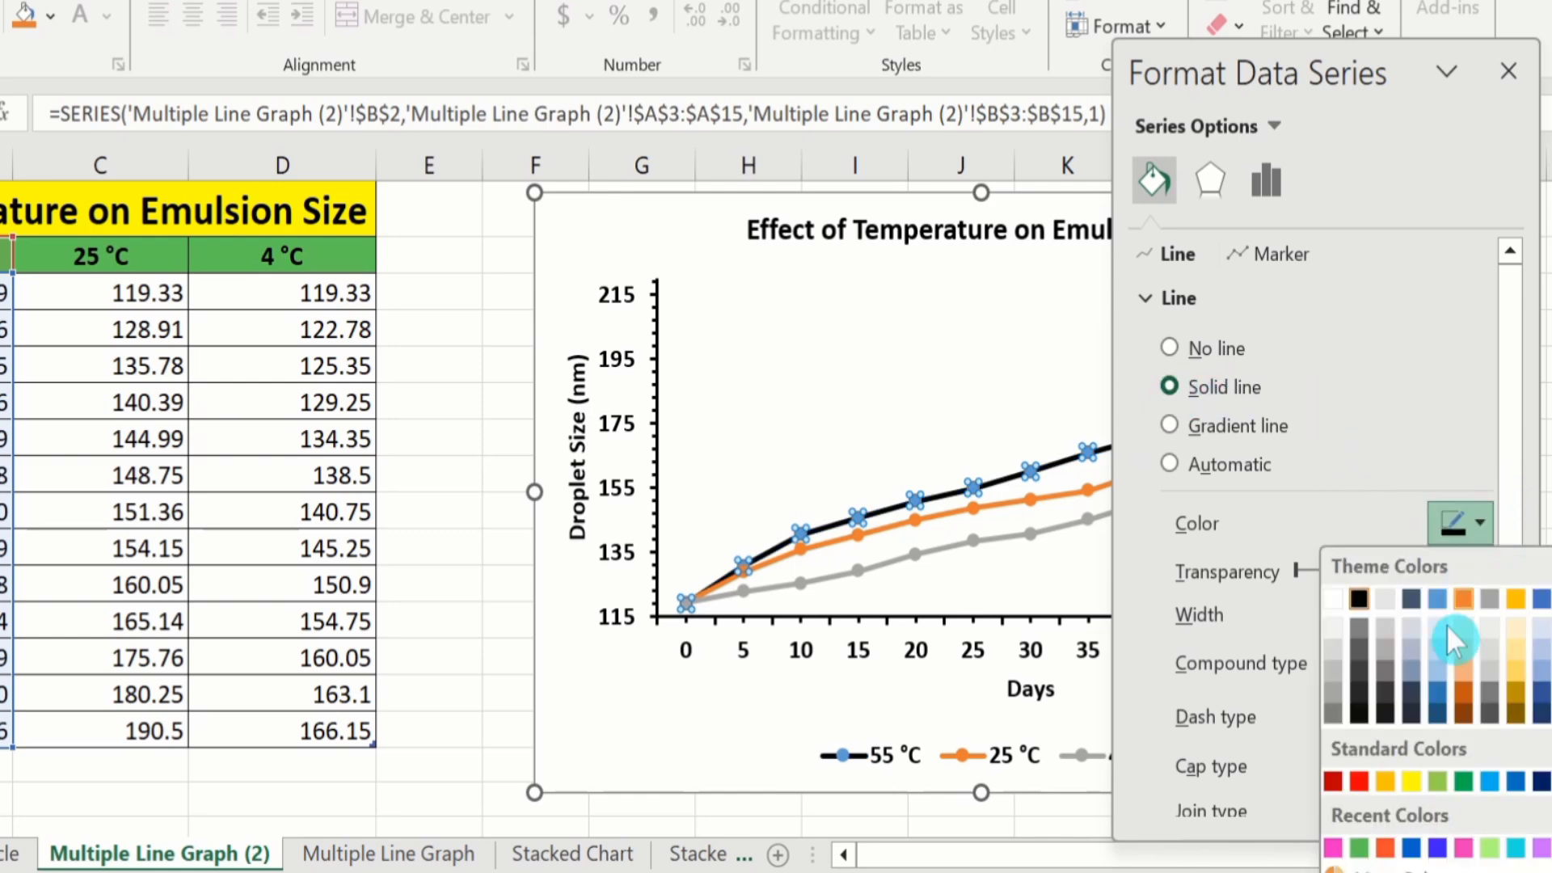
{"action": "left_click", "coordinate": [1358, 780]}
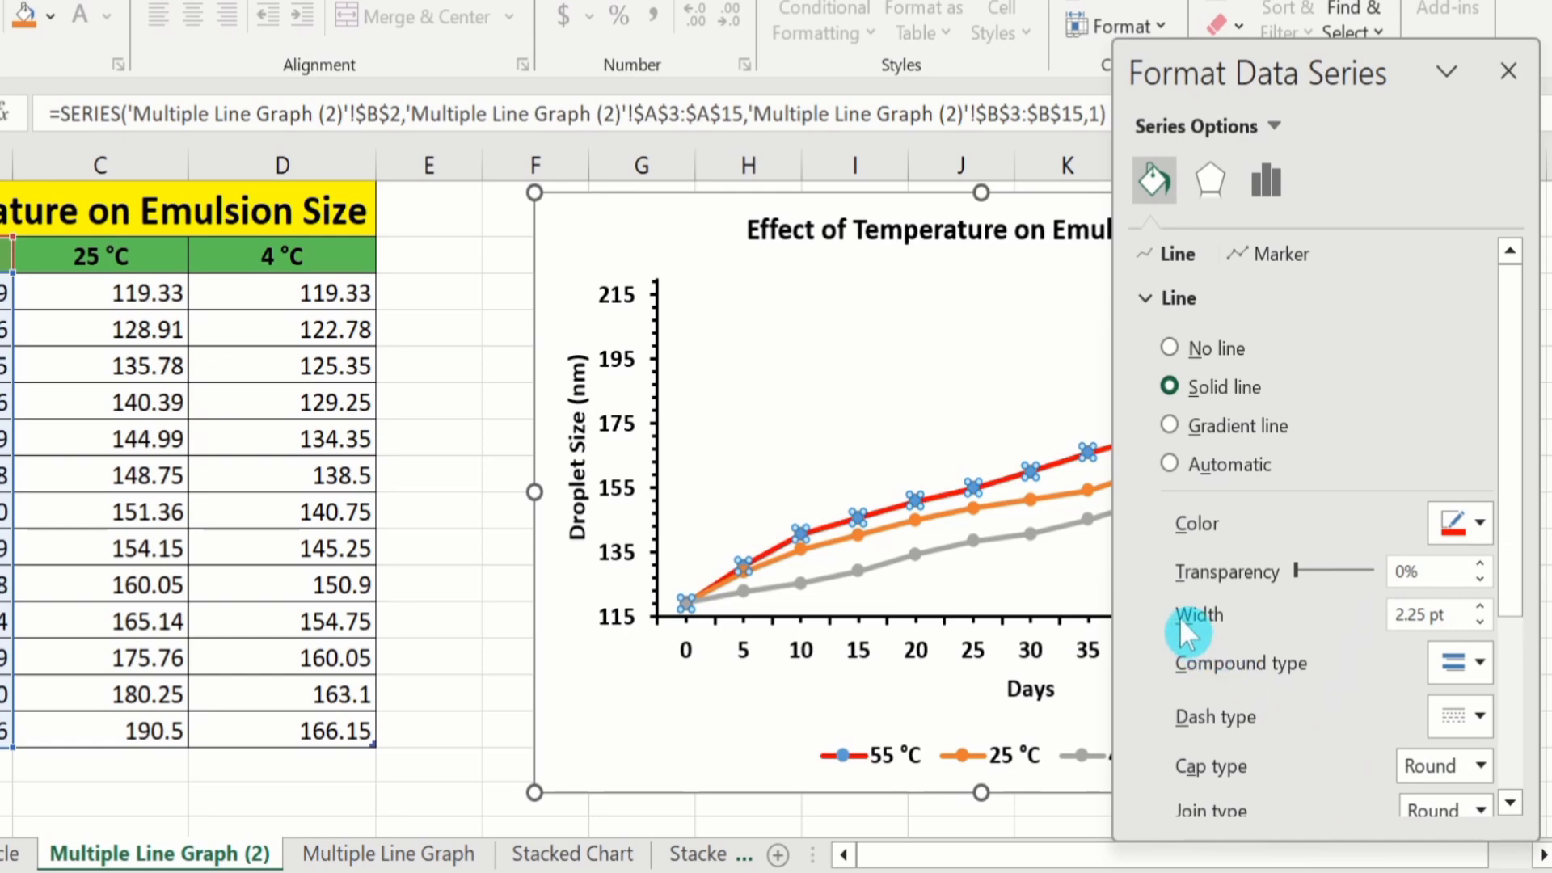
{"action": "left_click", "coordinate": [1479, 623]}
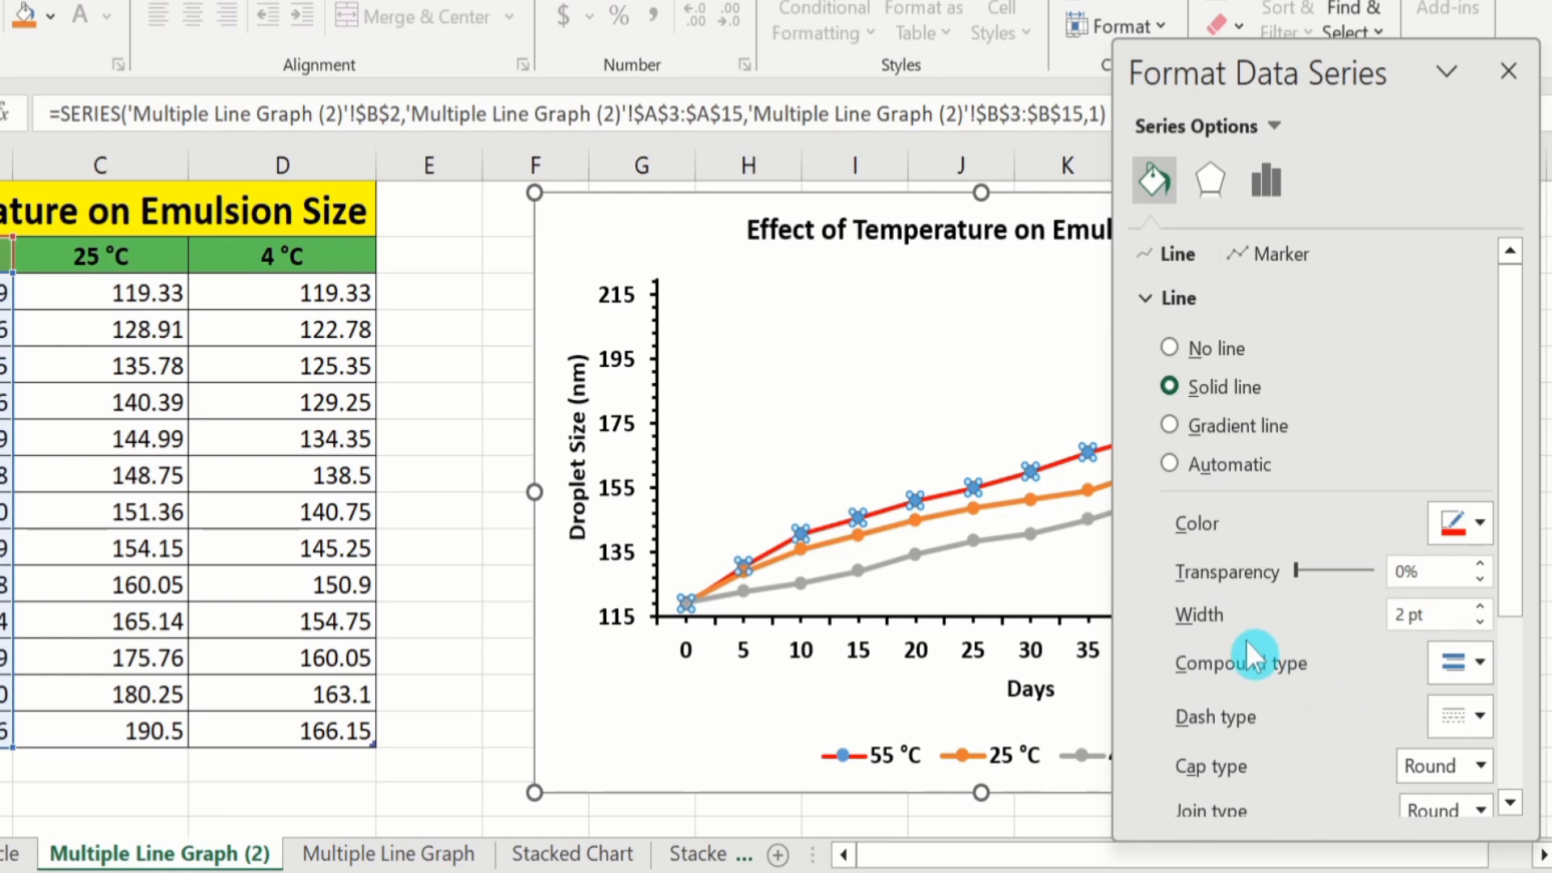
Format the 25 °C data series as a solid green line with a width of 2 pt.
{"action": "left_click", "coordinate": [996, 500]}
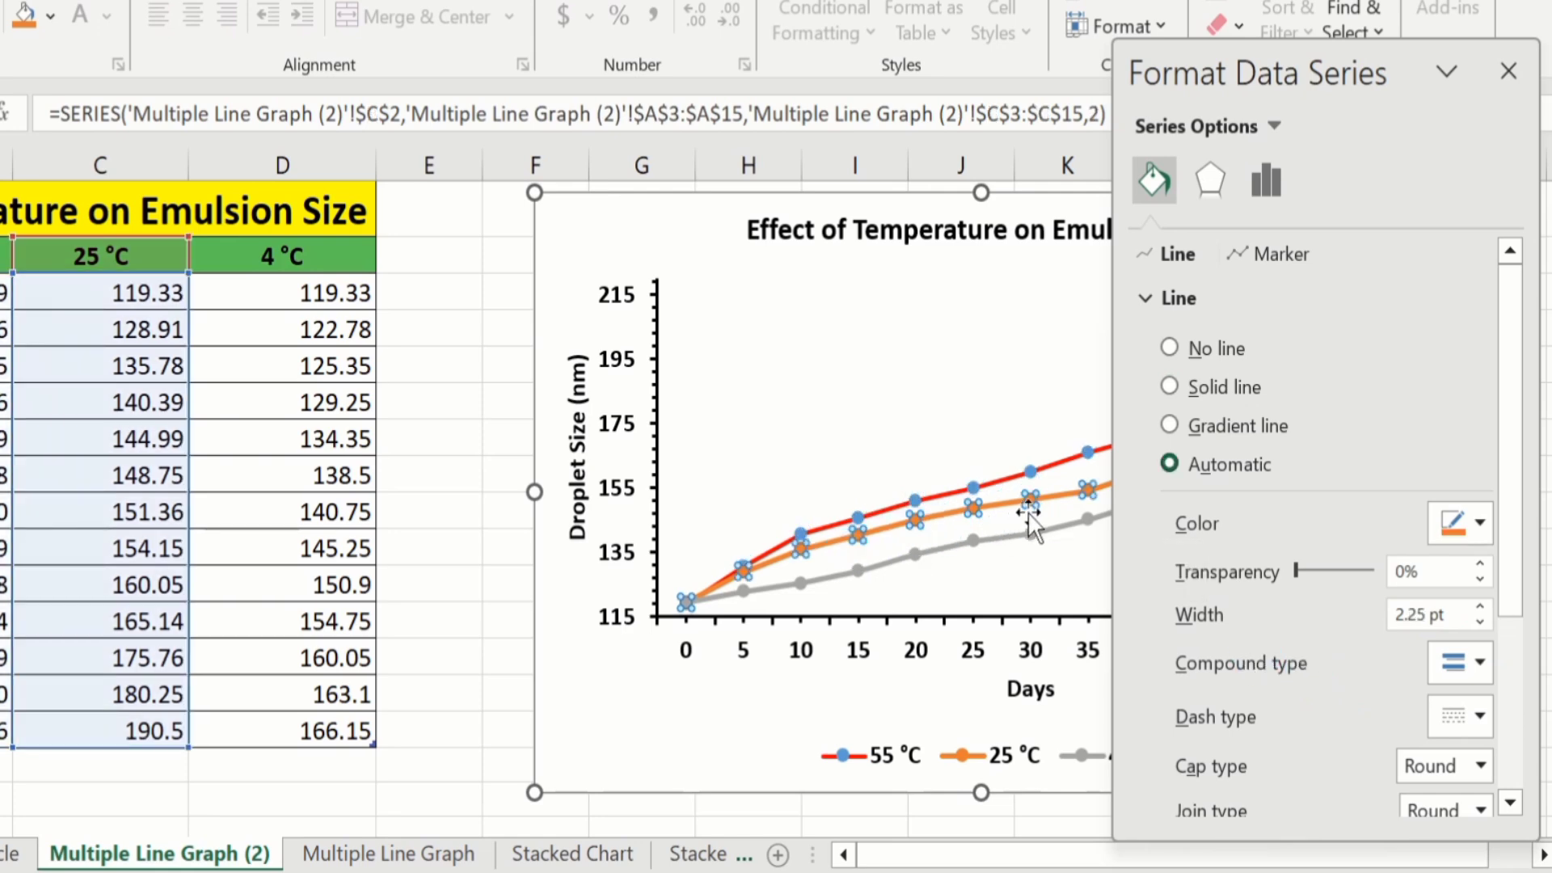
{"action": "left_click", "coordinate": [1169, 388]}
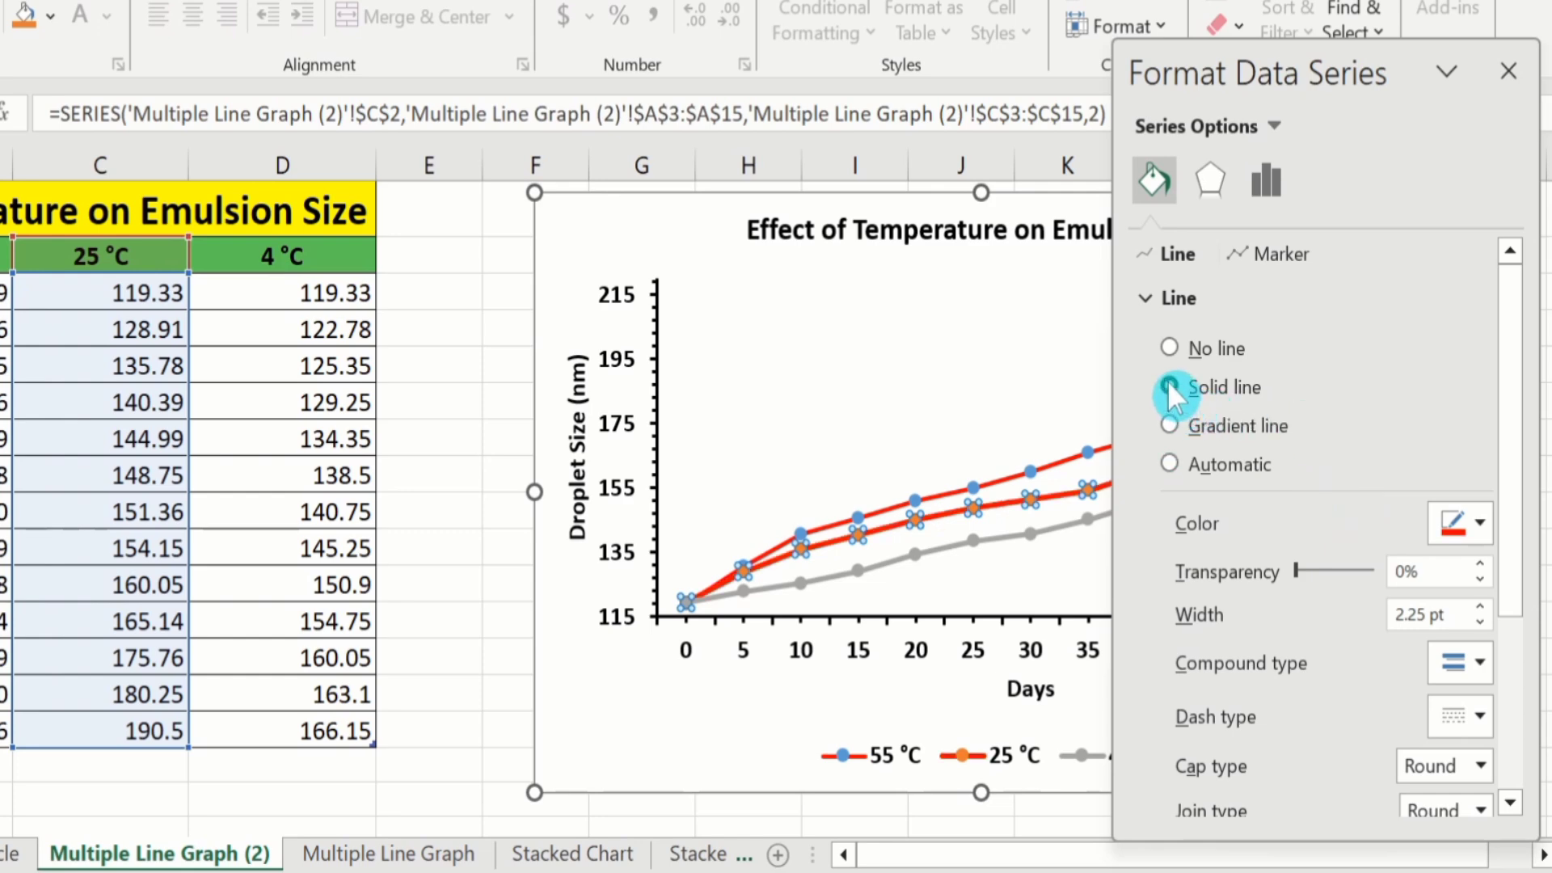
{"action": "left_click", "coordinate": [1479, 524]}
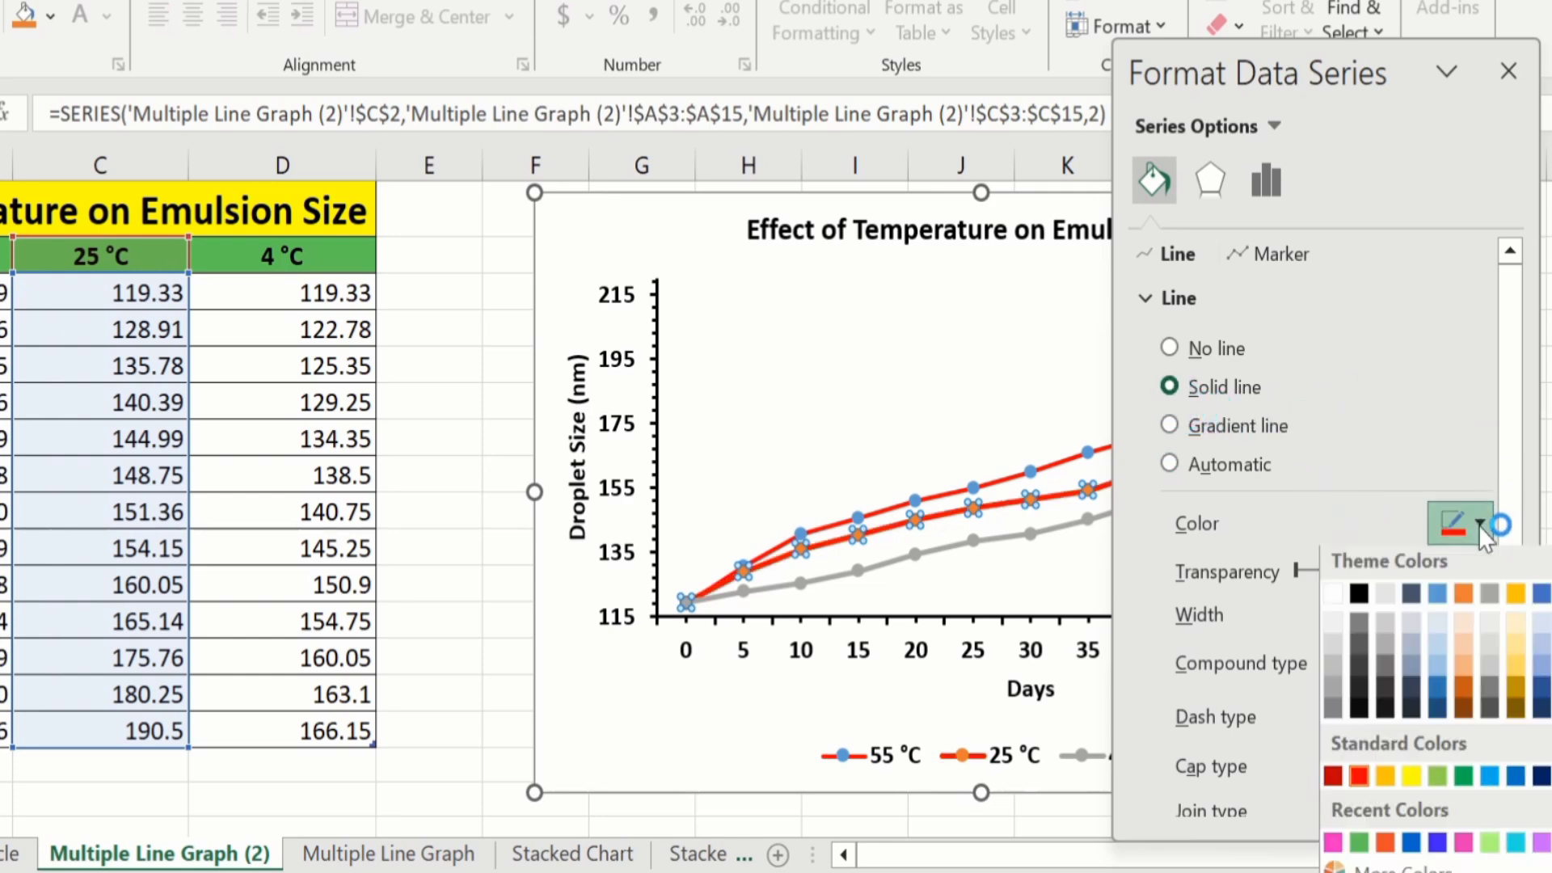
{"action": "left_click", "coordinate": [1465, 780]}
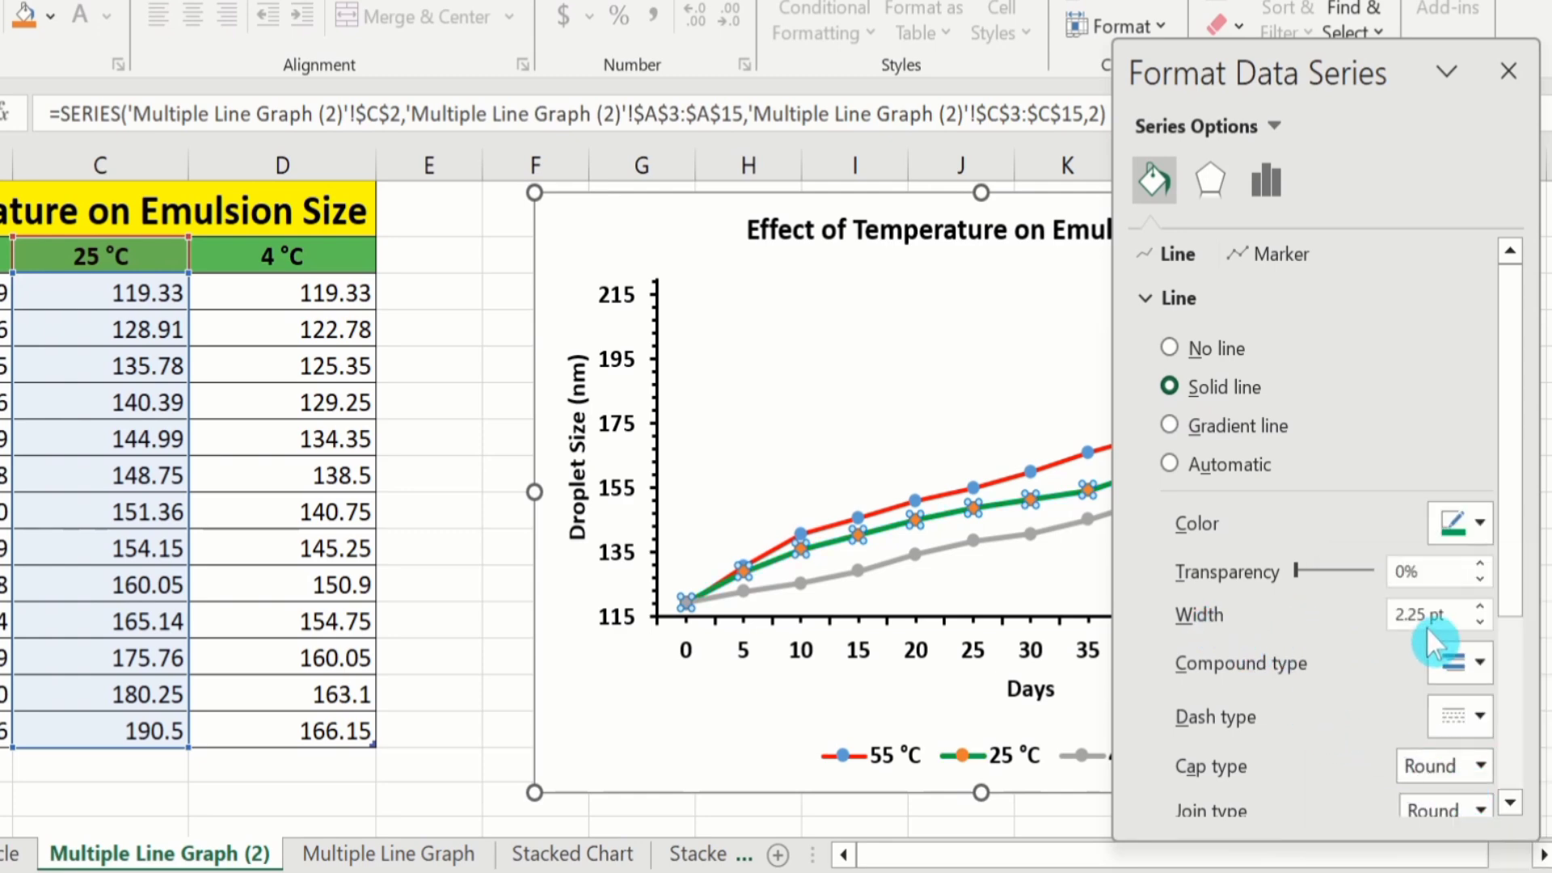
{"action": "left_click", "coordinate": [1479, 624]}
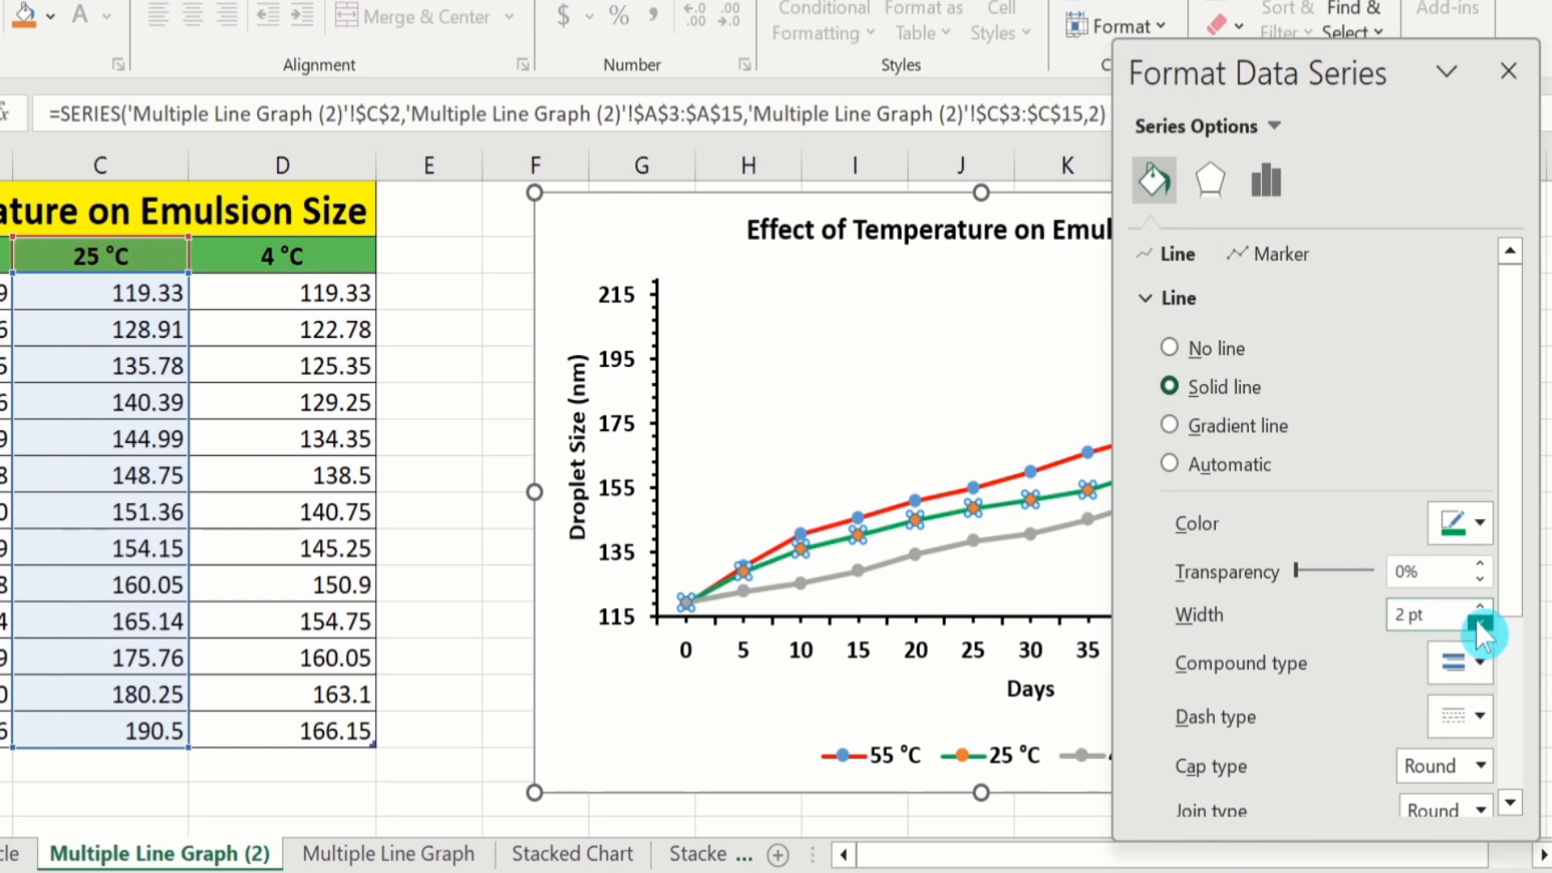
Format the 4 °C data series as a solid purple line with a width of 2 pt and close the series formatting.
{"action": "left_click", "coordinate": [993, 534]}
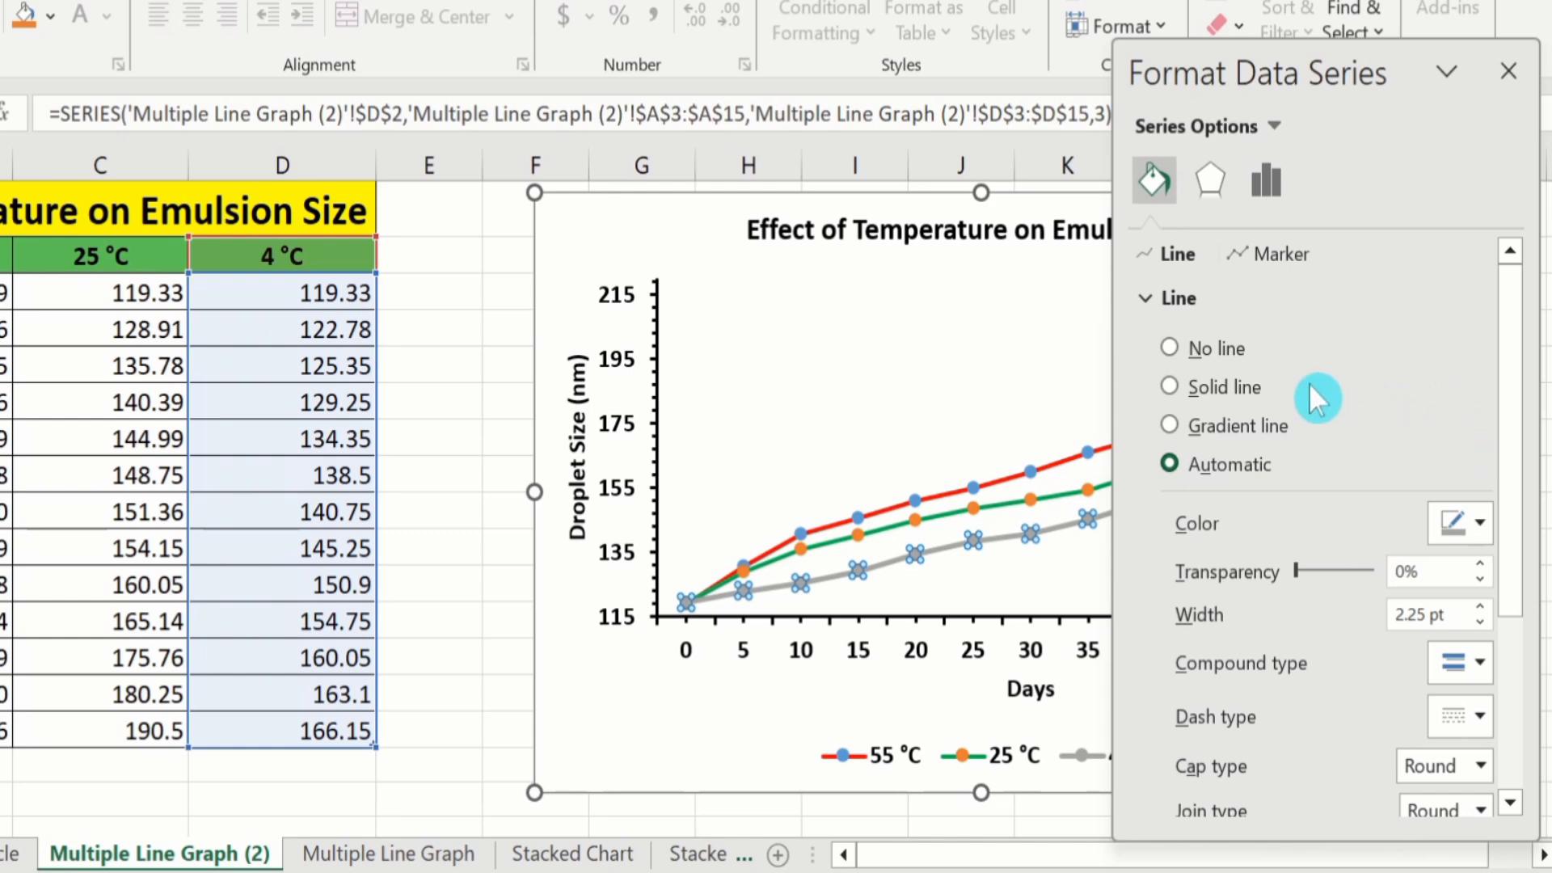
{"action": "left_click", "coordinate": [1171, 382]}
{"action": "left_click", "coordinate": [1480, 521]}
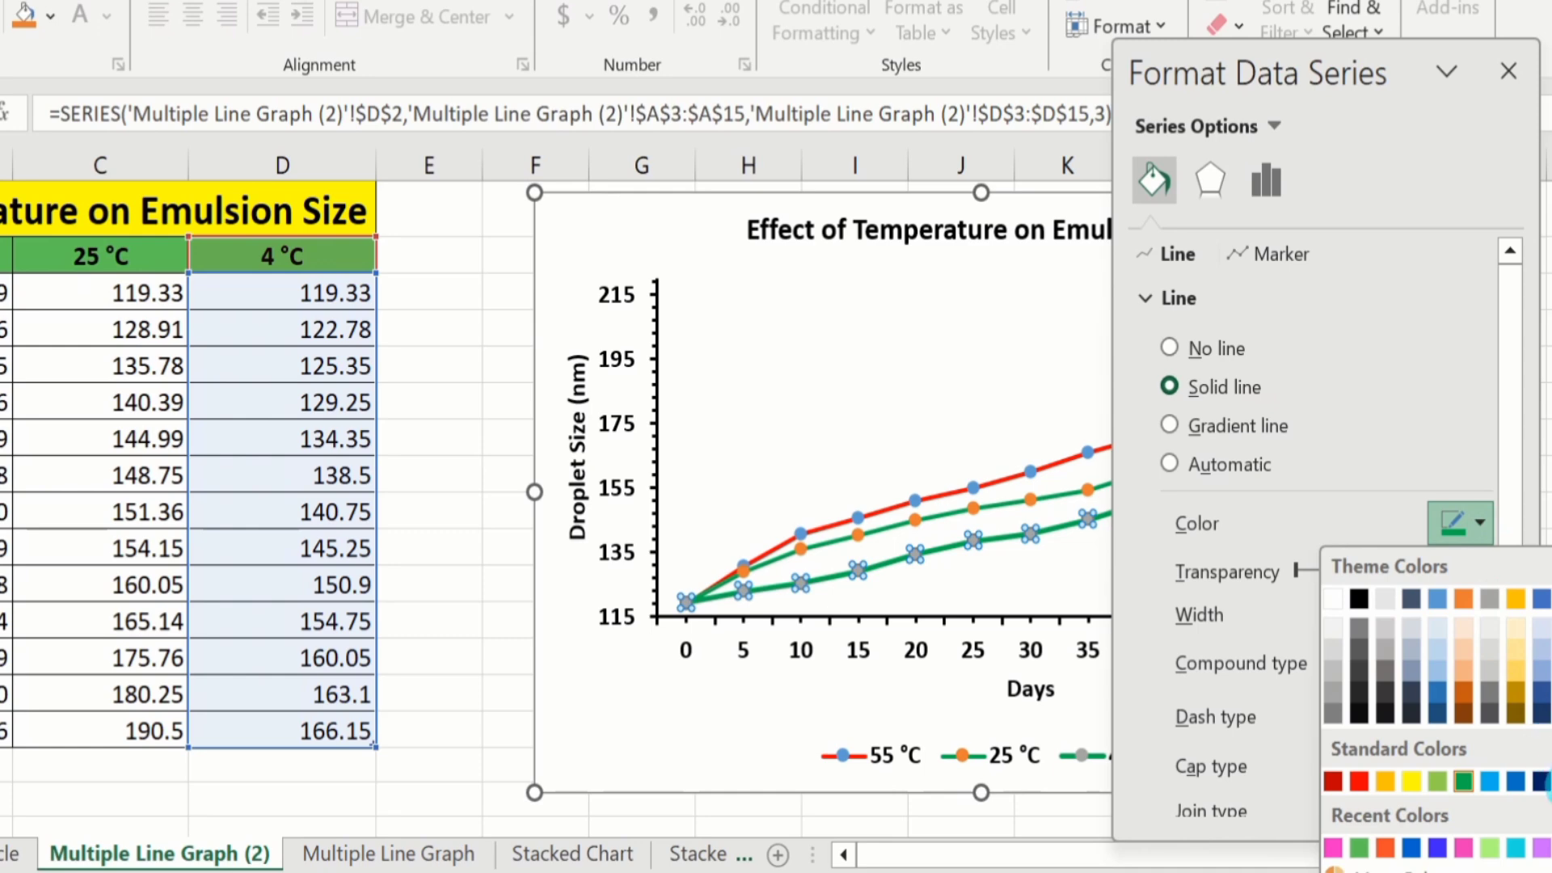
{"action": "left_click", "coordinate": [1541, 845]}
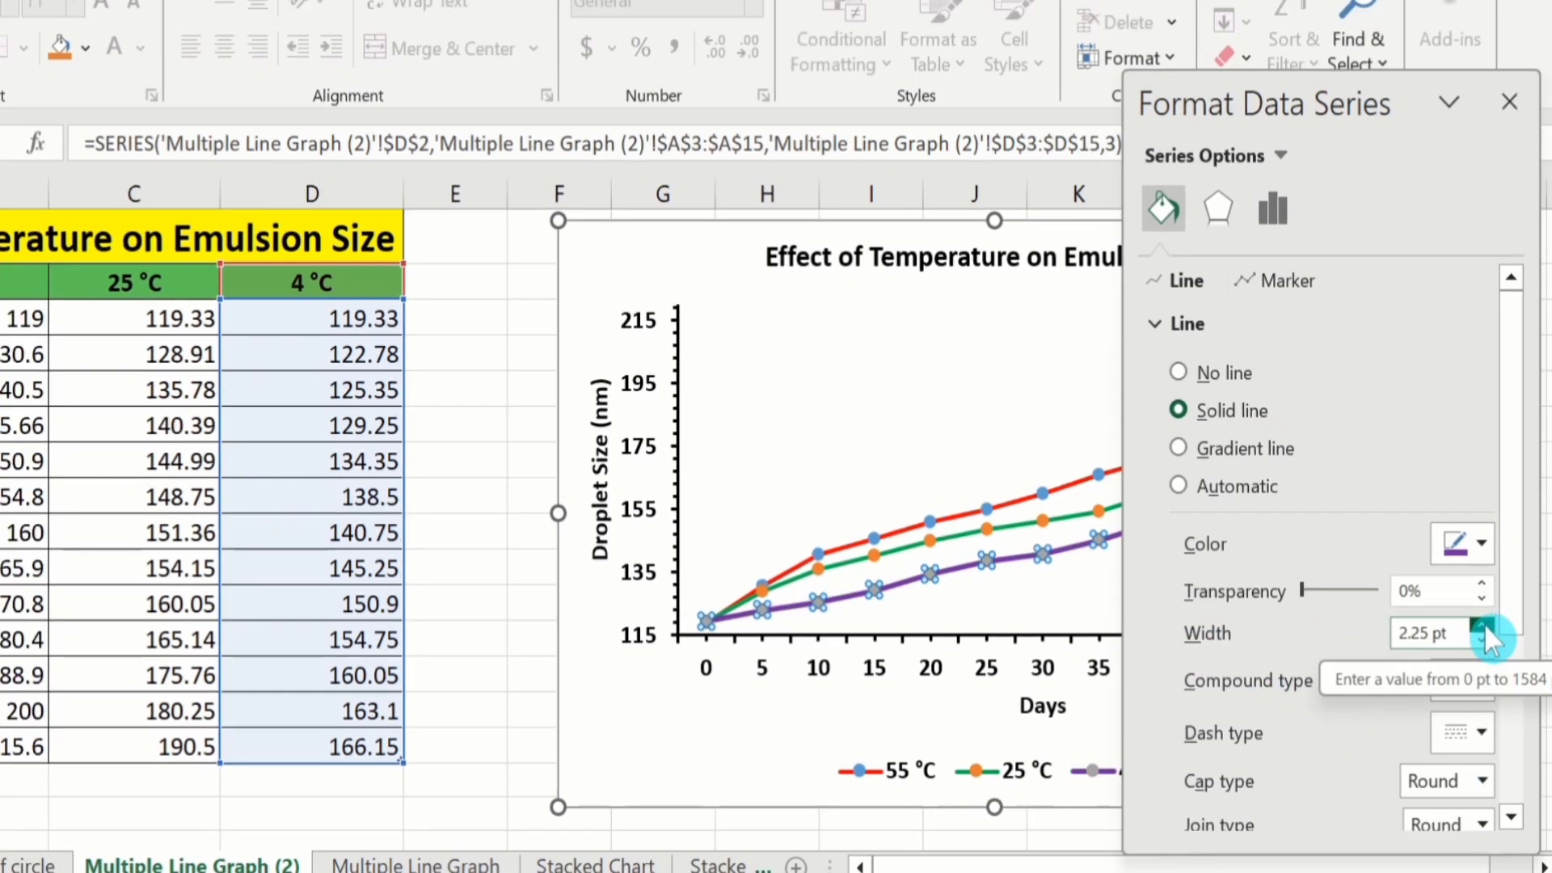
{"action": "left_click", "coordinate": [1485, 625]}
{"action": "left_click", "coordinate": [1484, 626]}
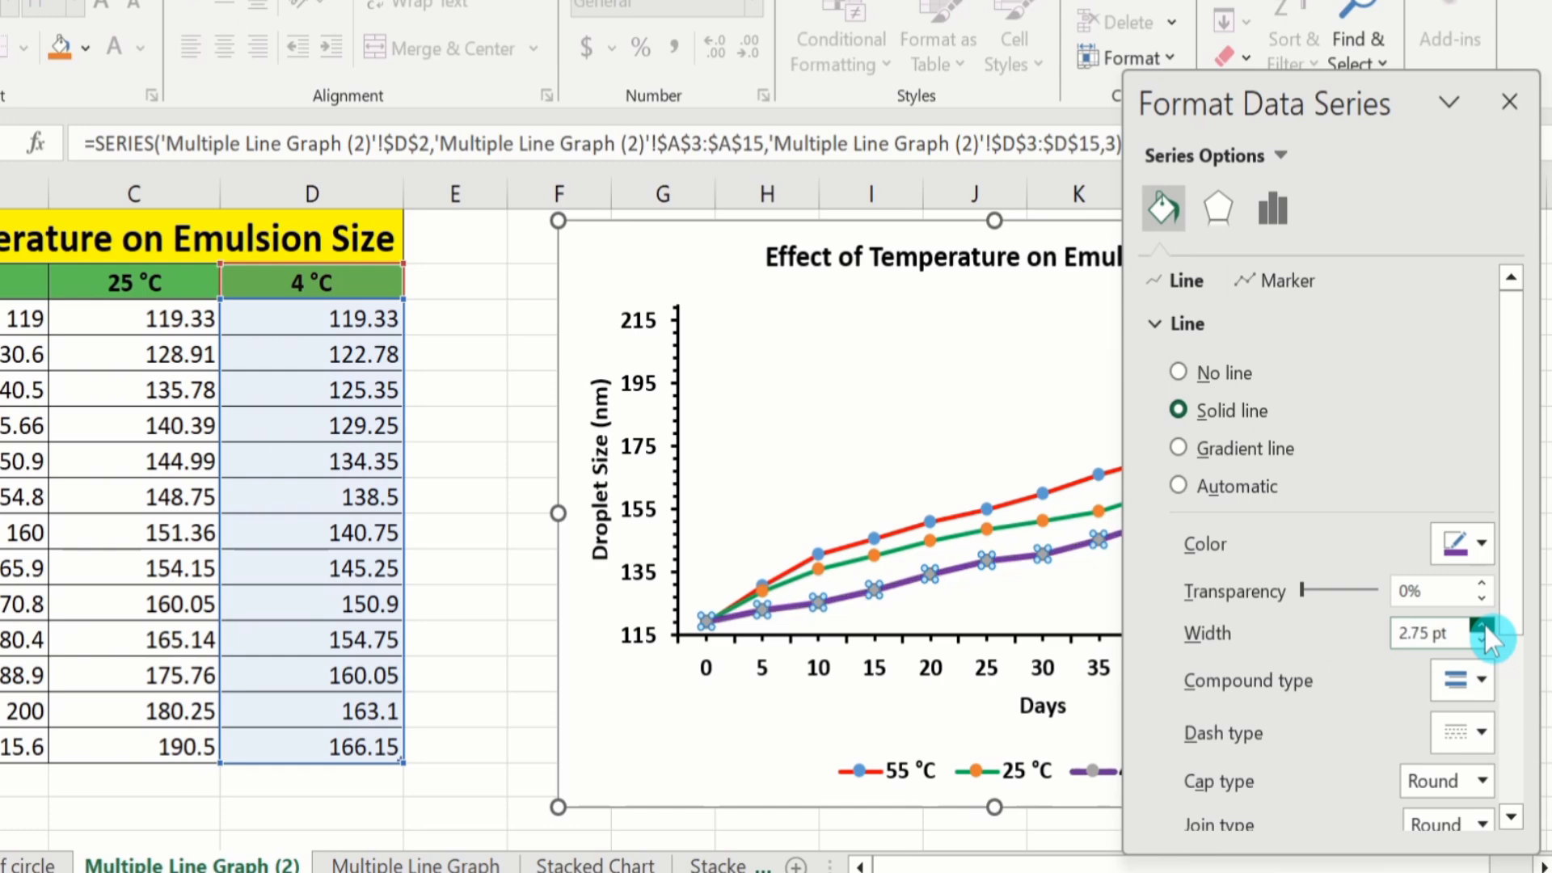
{"action": "left_click", "coordinate": [1486, 635]}
{"action": "left_click", "coordinate": [1486, 636]}
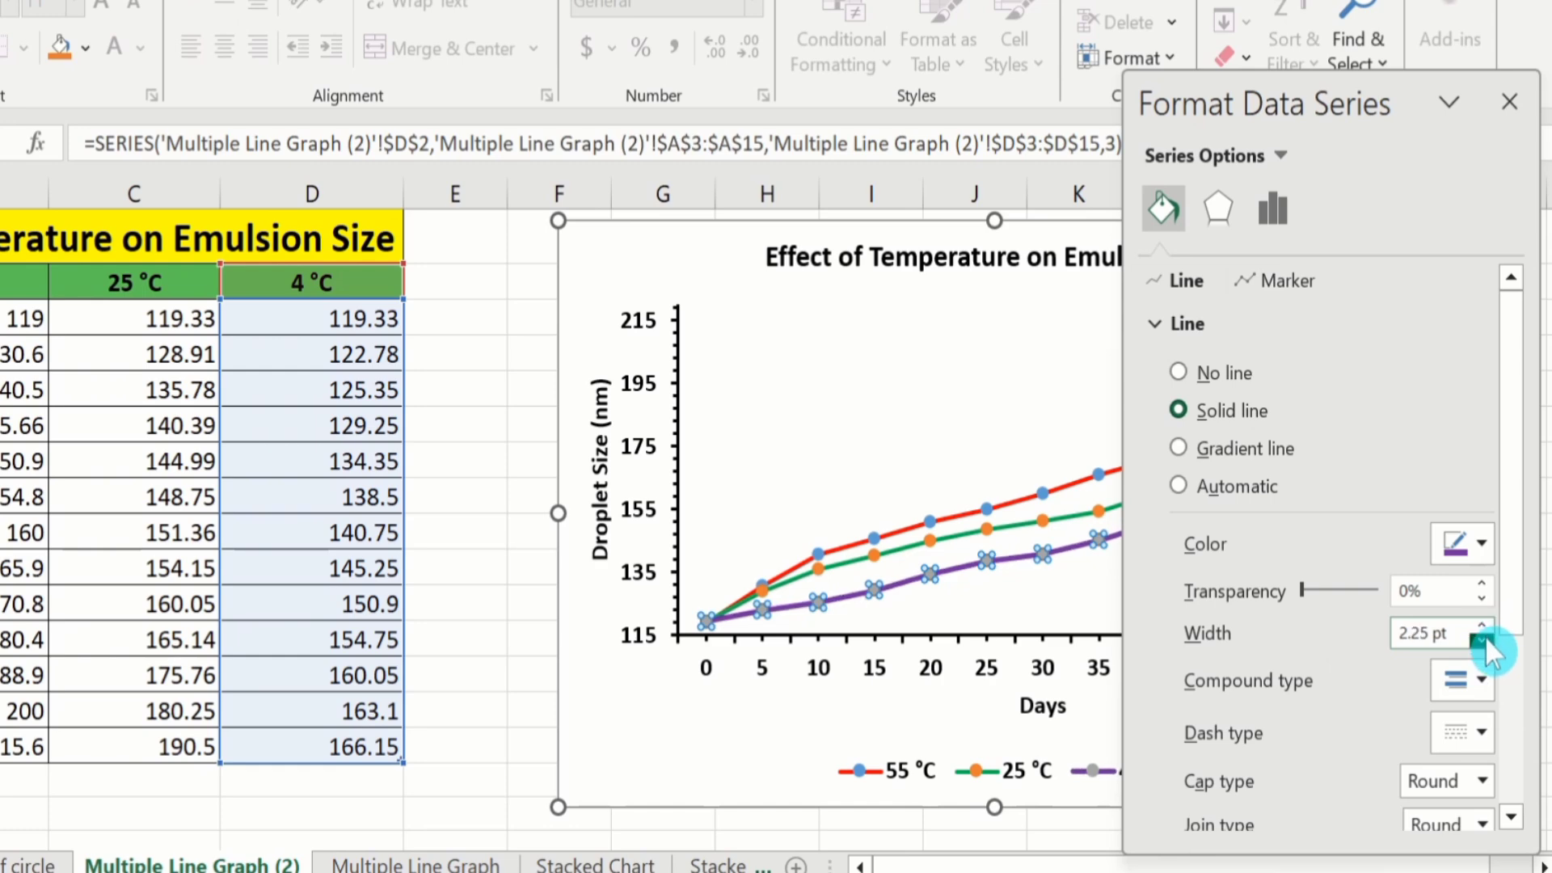
{"action": "left_click", "coordinate": [1486, 635]}
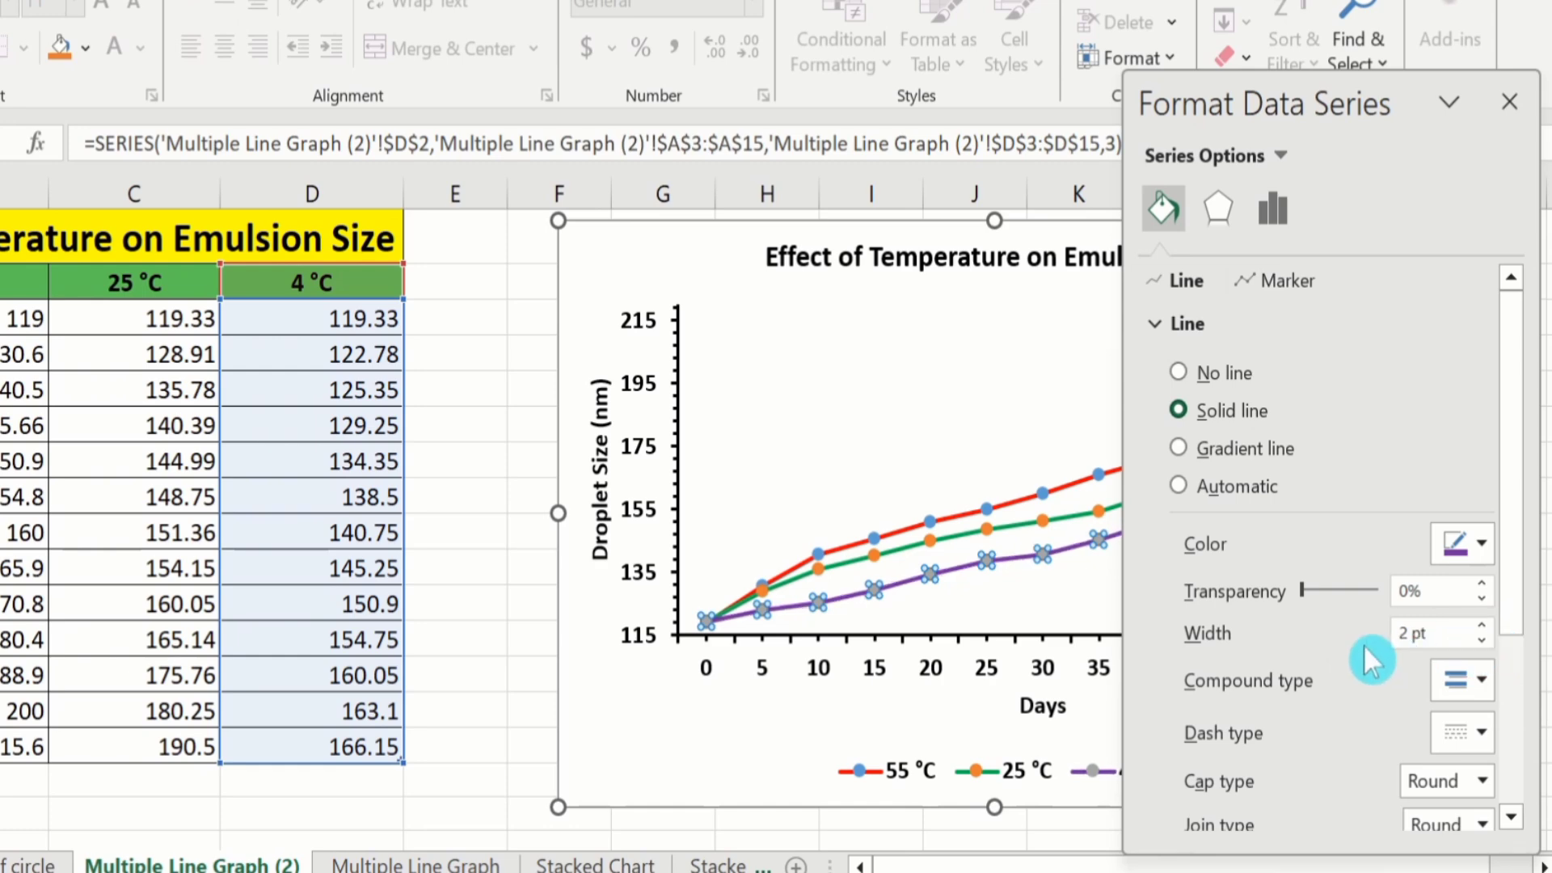
{"action": "left_click", "coordinate": [1508, 103]}
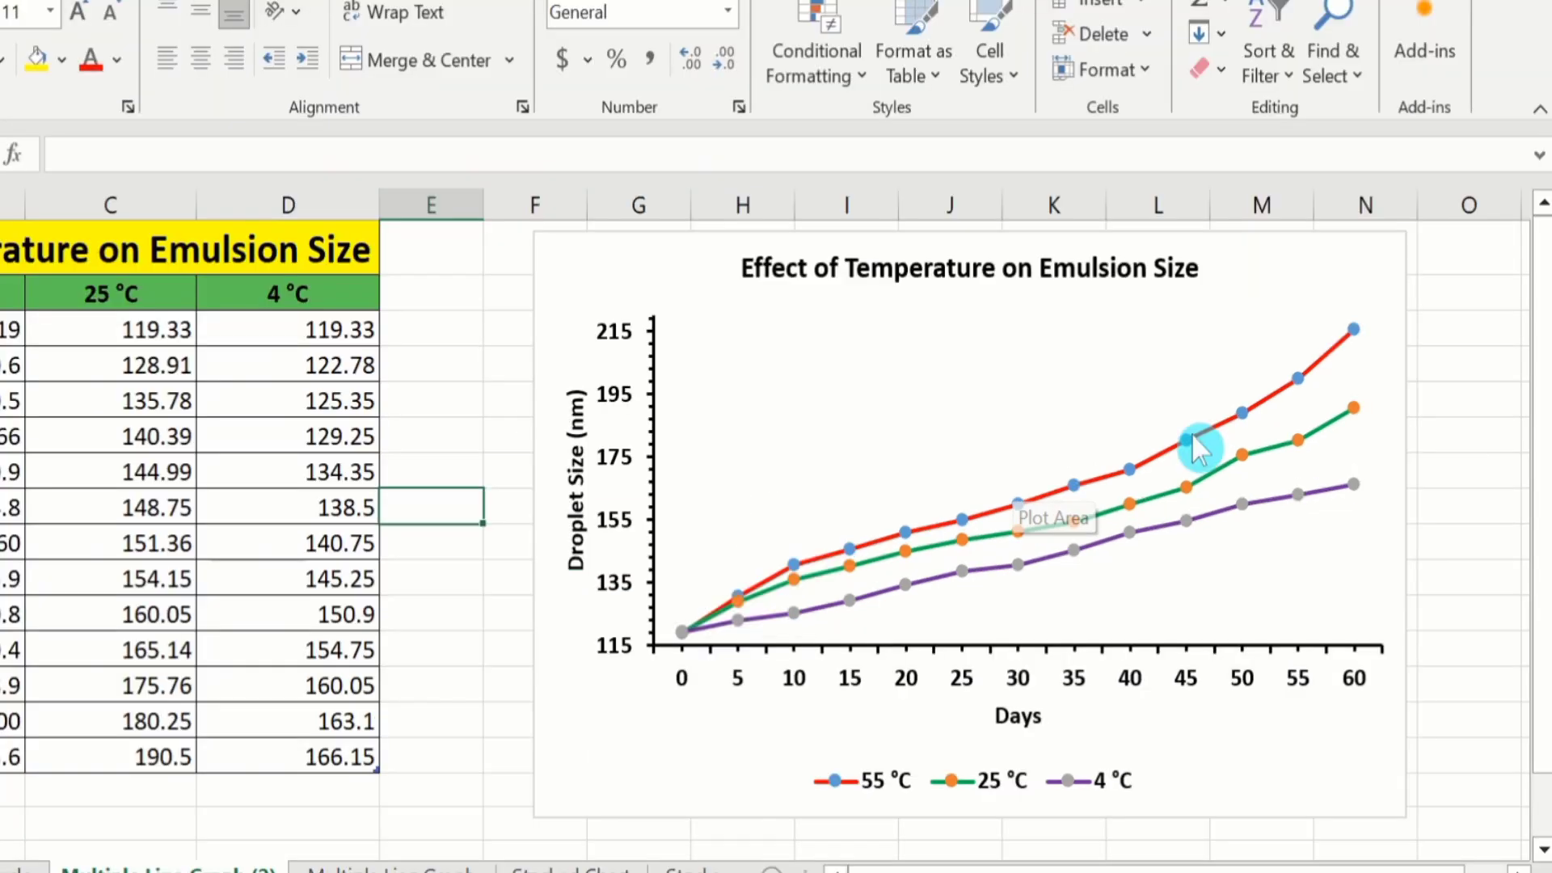
Open the fill and line formatting of the 55 °C data series and move the pane clear of the chart.
{"action": "left_click", "coordinate": [1251, 469]}
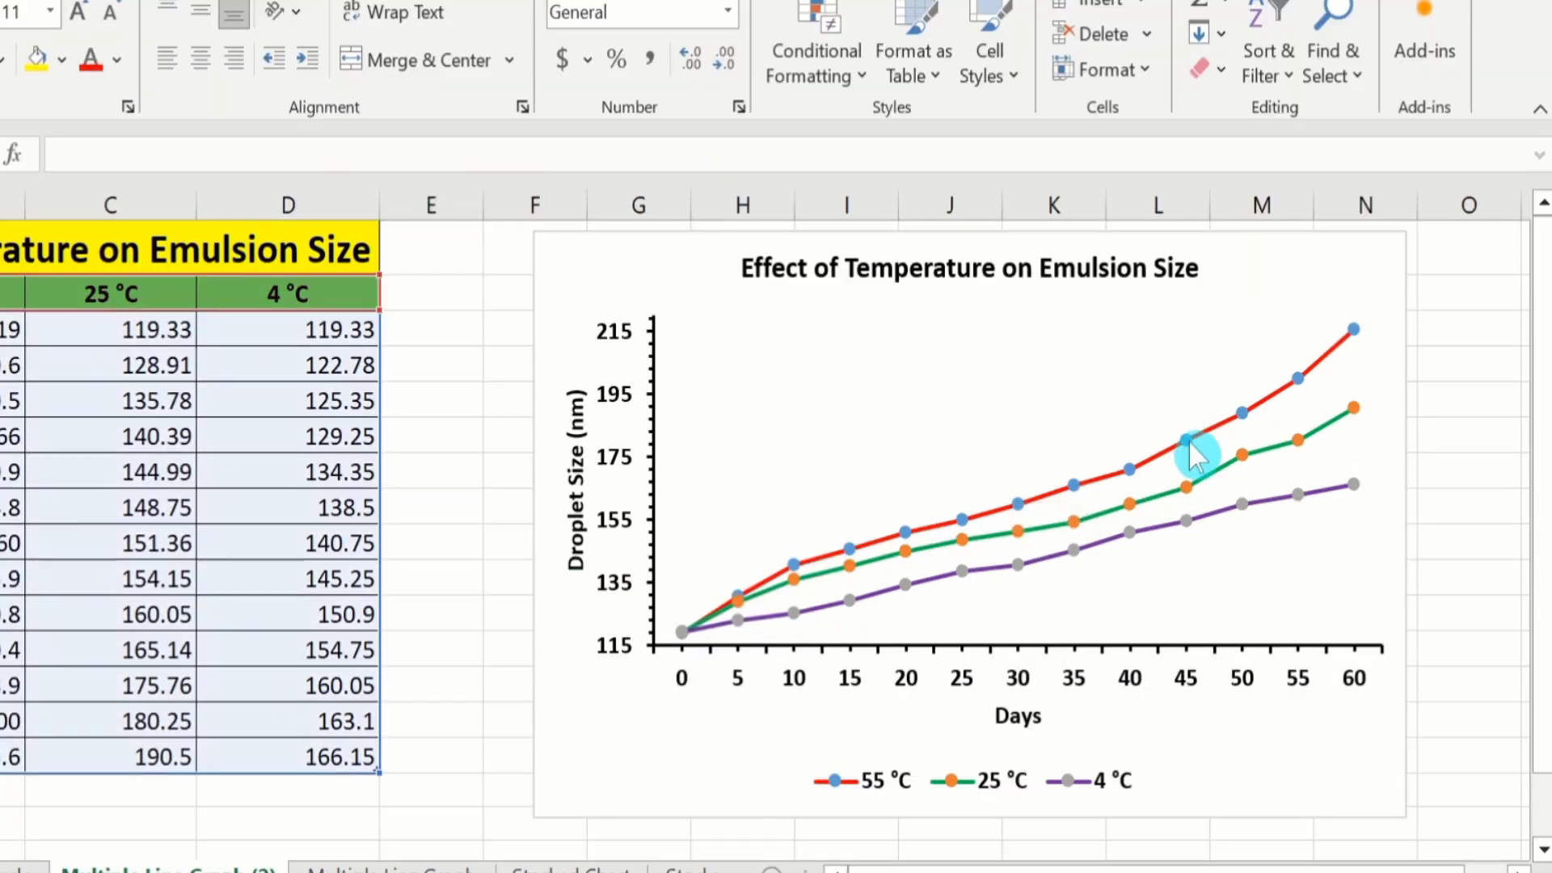
{"action": "left_click", "coordinate": [1154, 460]}
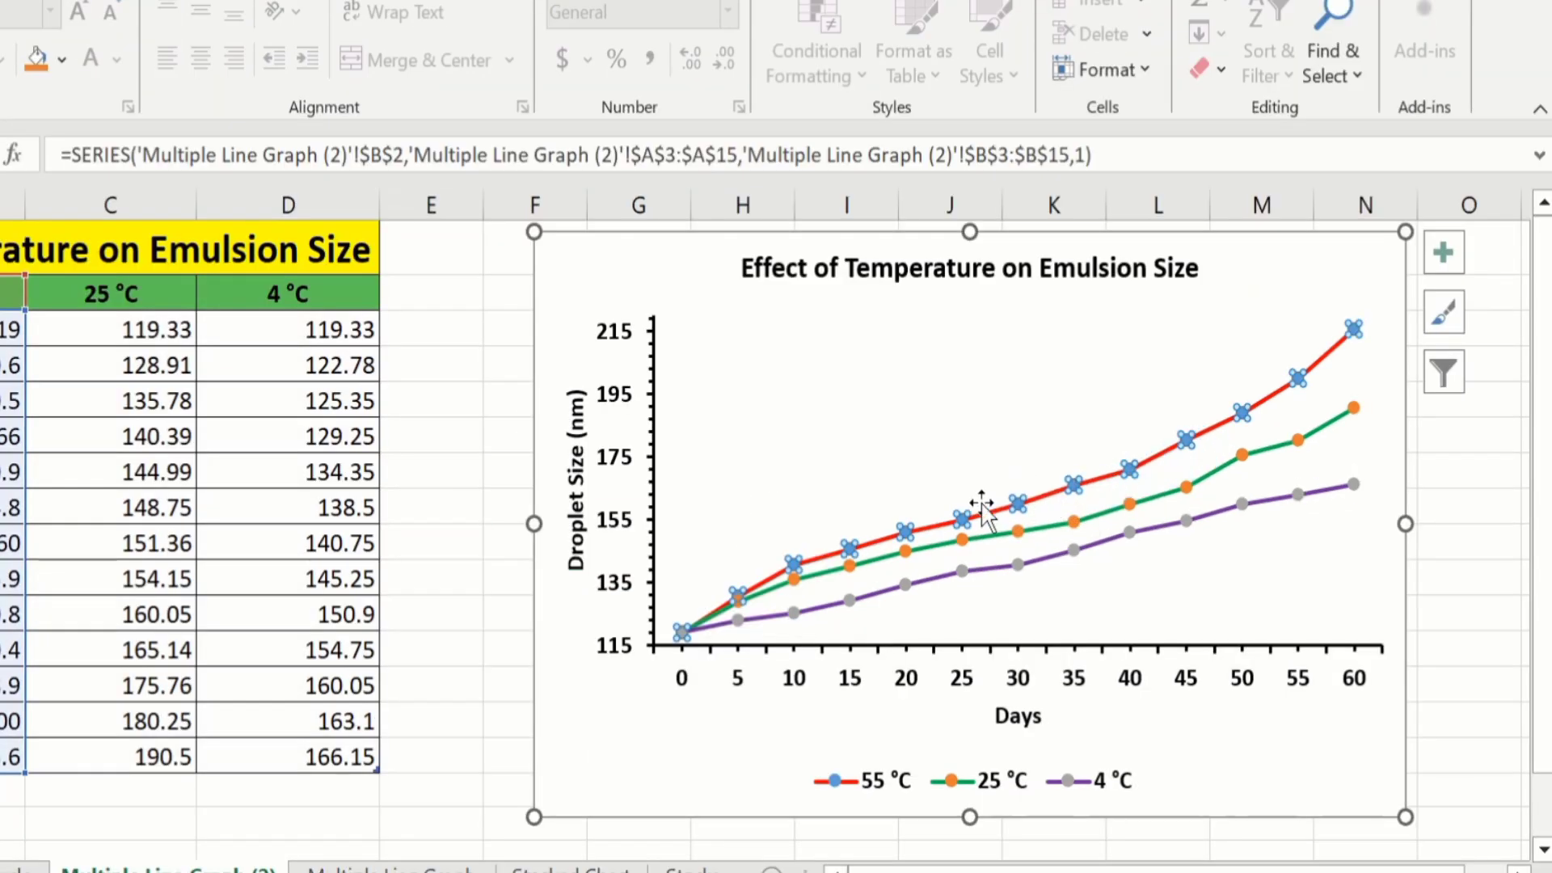
{"action": "left_click", "coordinate": [1232, 424]}
{"action": "mouse_move", "coordinate": [1186, 438]}
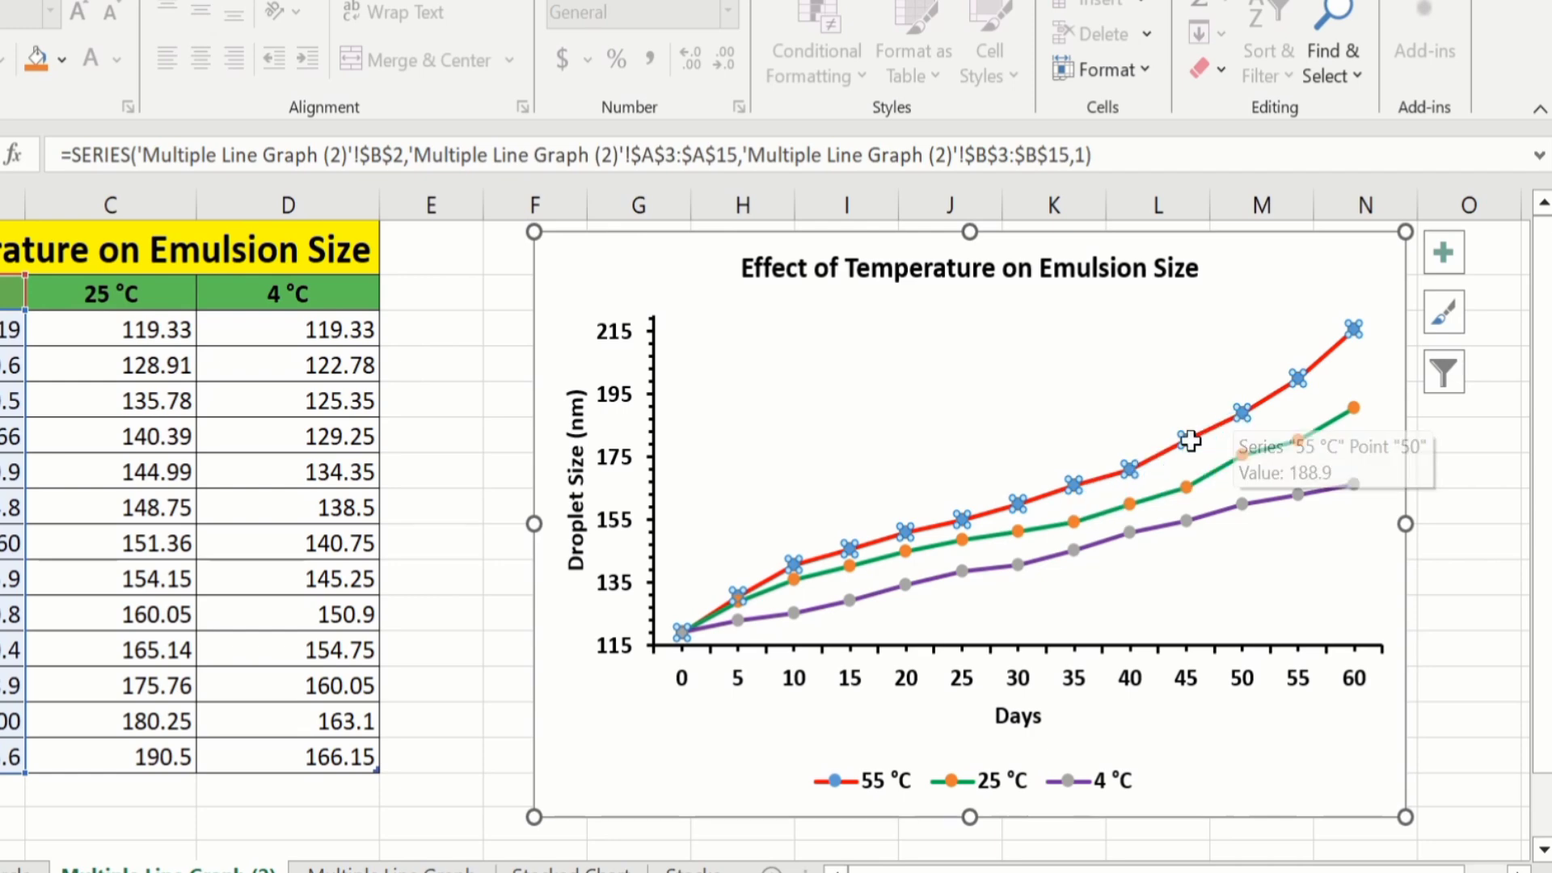
{"action": "right_click", "coordinate": [1186, 438]}
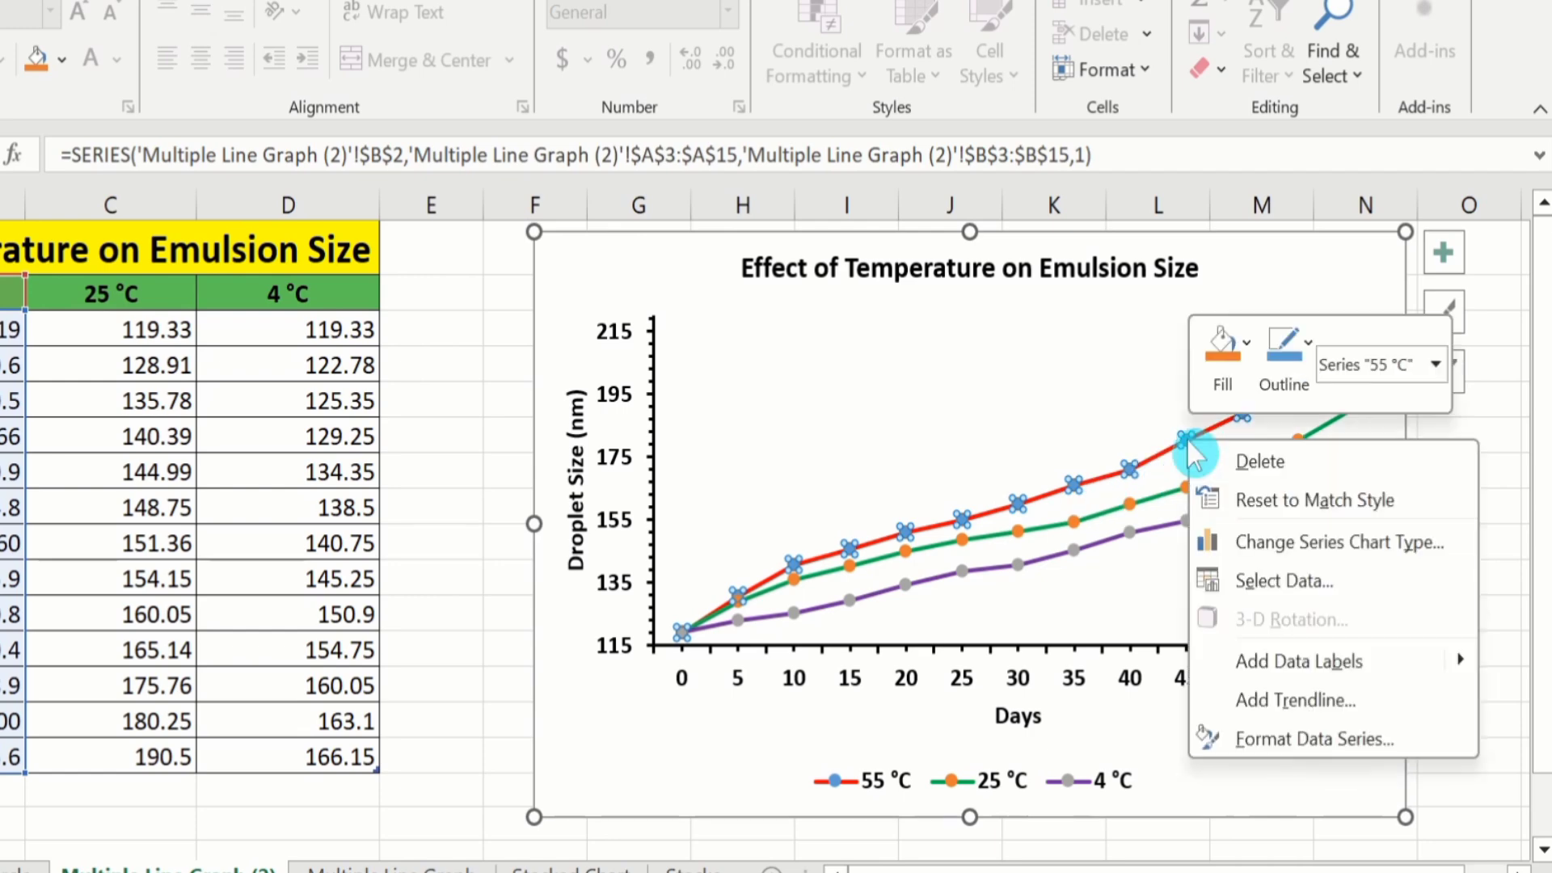
{"action": "left_click", "coordinate": [1289, 738]}
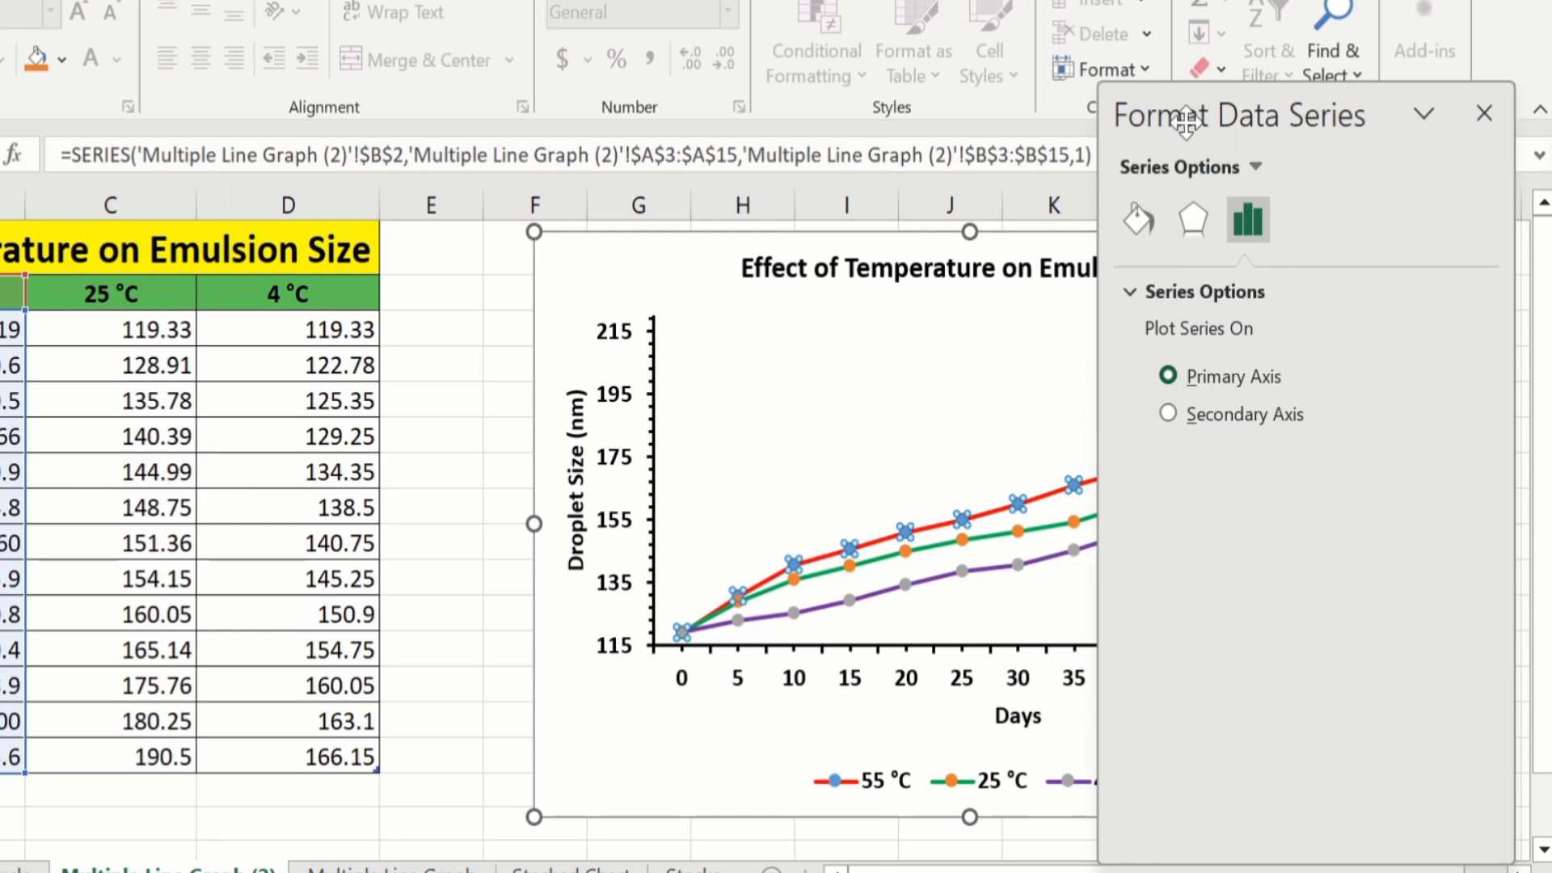
{"action": "left_click_drag", "start_coordinate": [1185, 120], "coordinate": [189, 95]}
{"action": "left_click", "coordinate": [132, 203]}
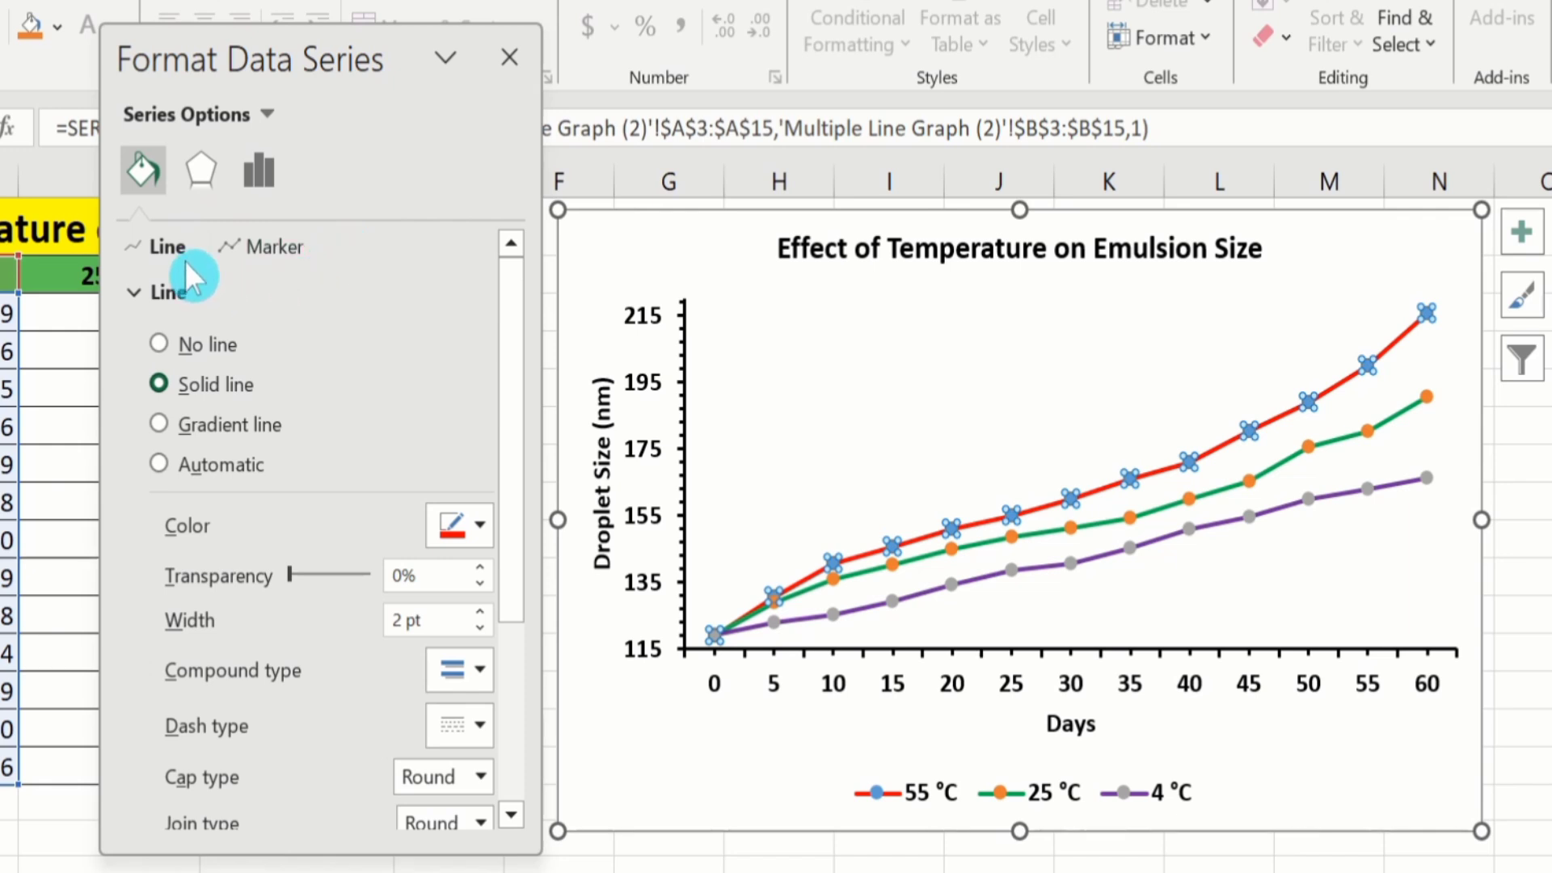
Change the 55 °C series markers to the built-in diamond type with a size of 7.
{"action": "left_click", "coordinate": [263, 249]}
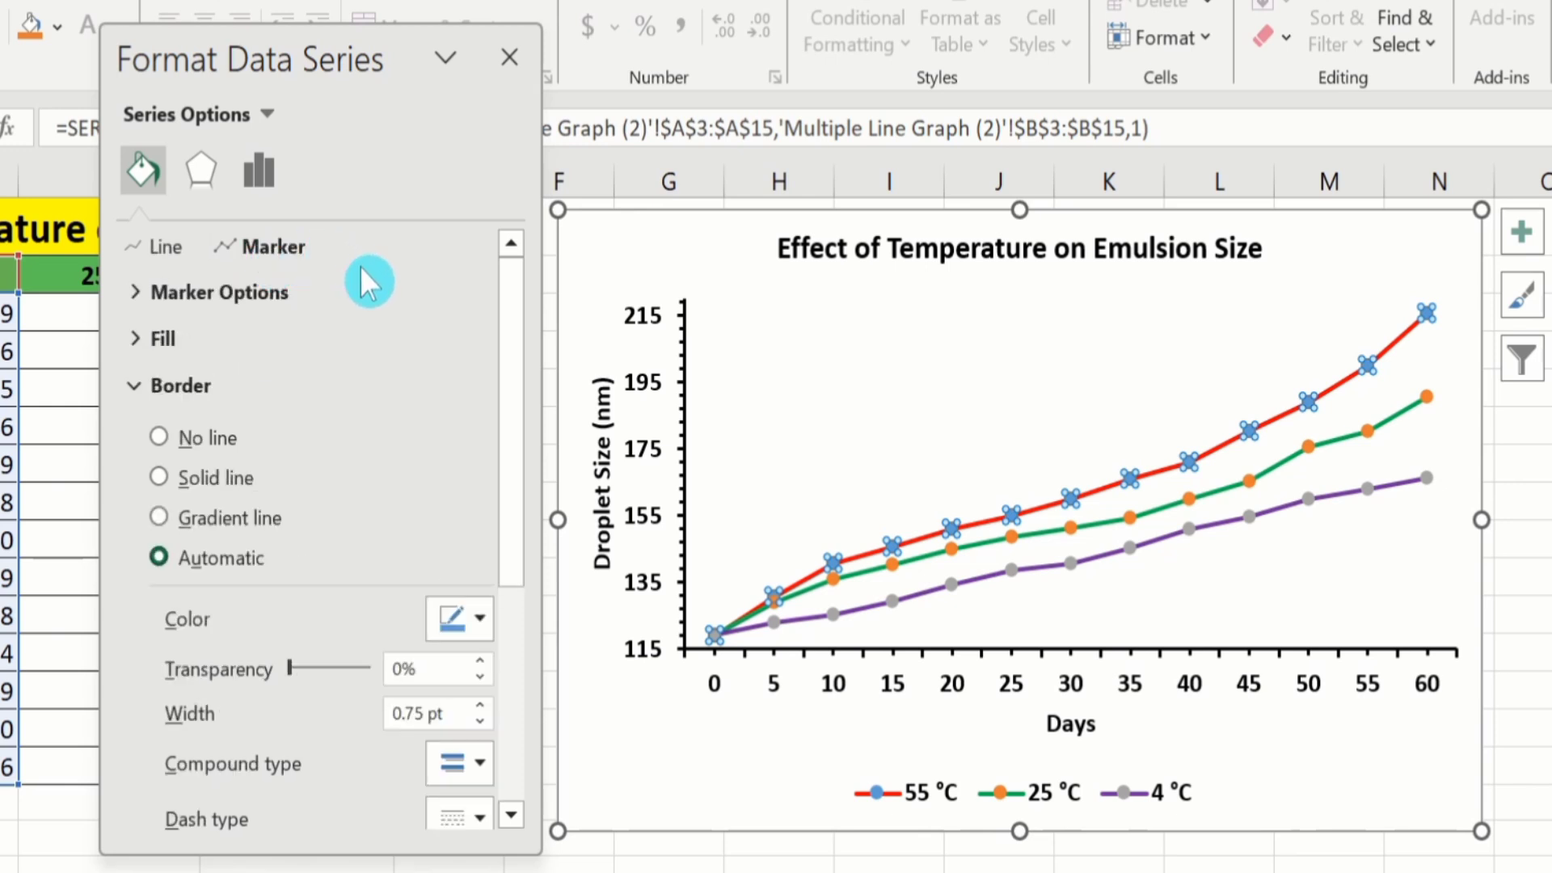
{"action": "left_click", "coordinate": [246, 291]}
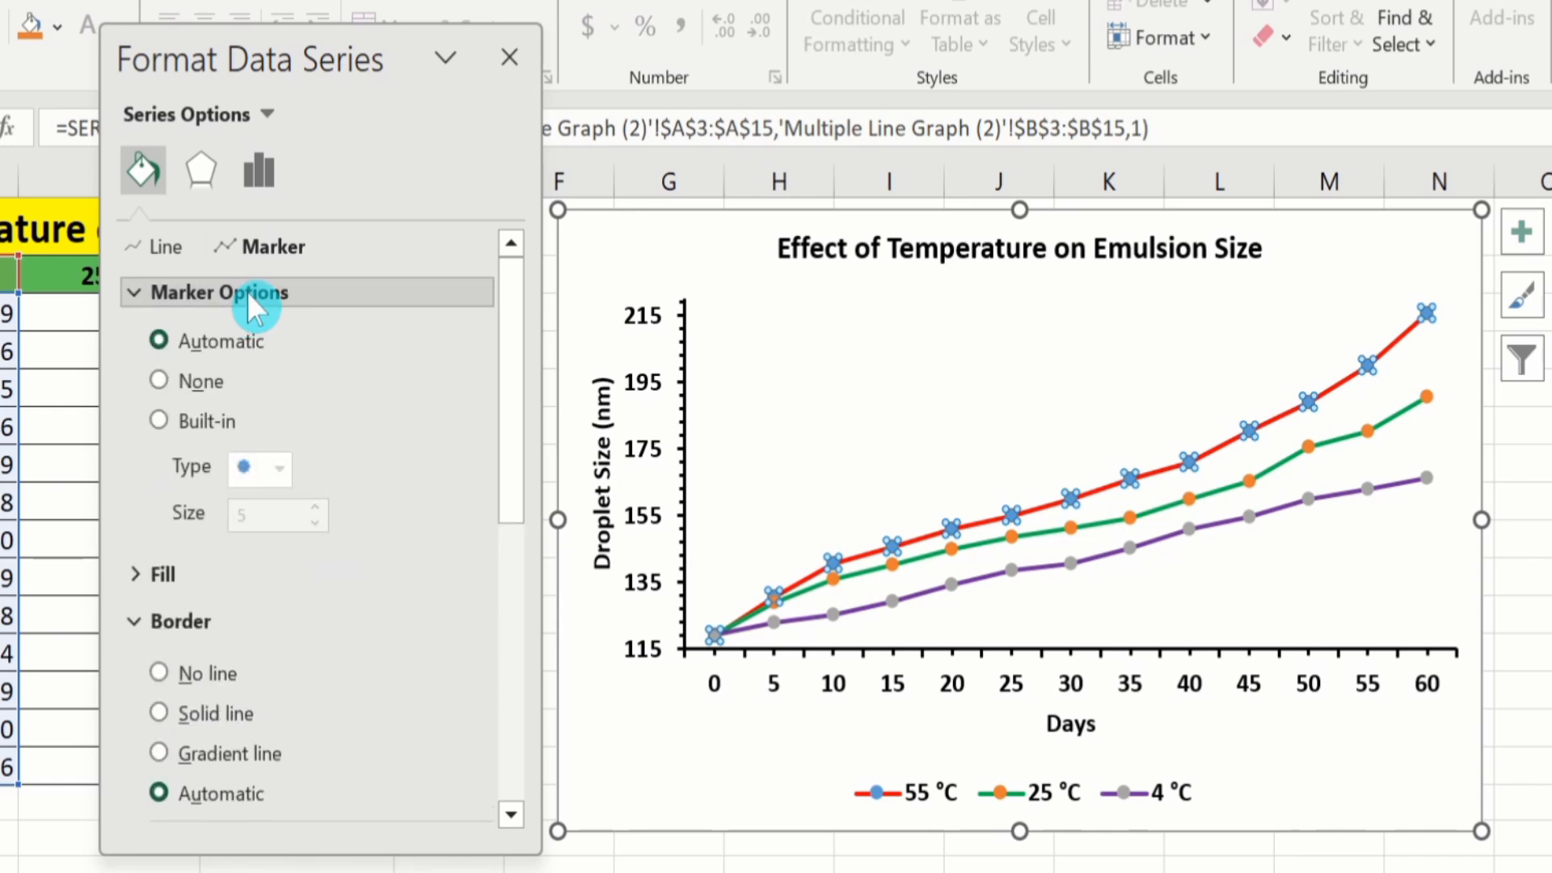
{"action": "left_click", "coordinate": [162, 420]}
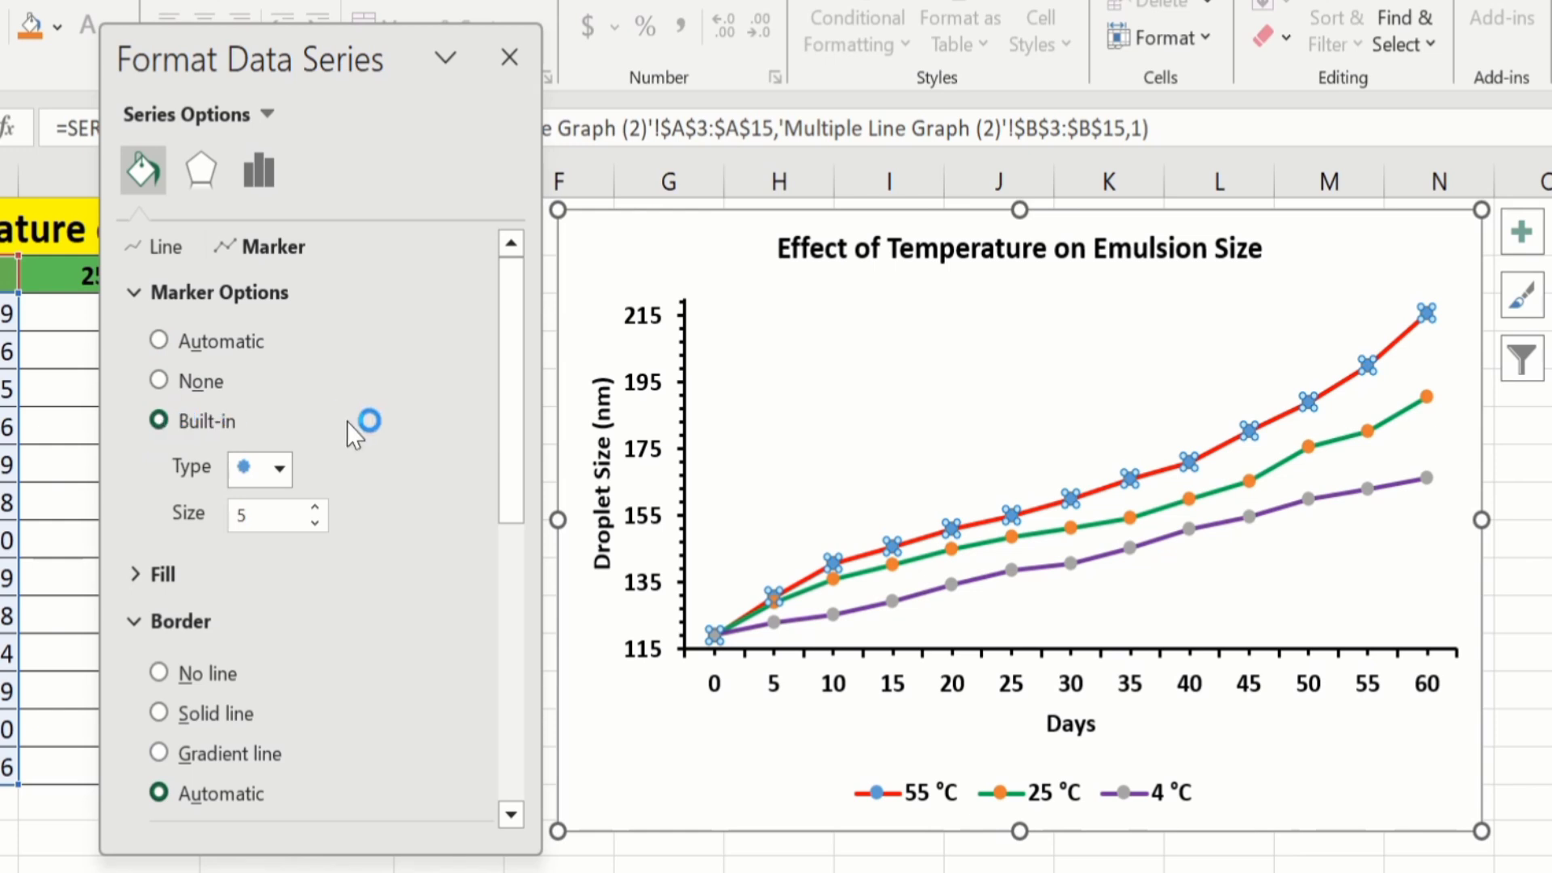
{"action": "left_click", "coordinate": [287, 472]}
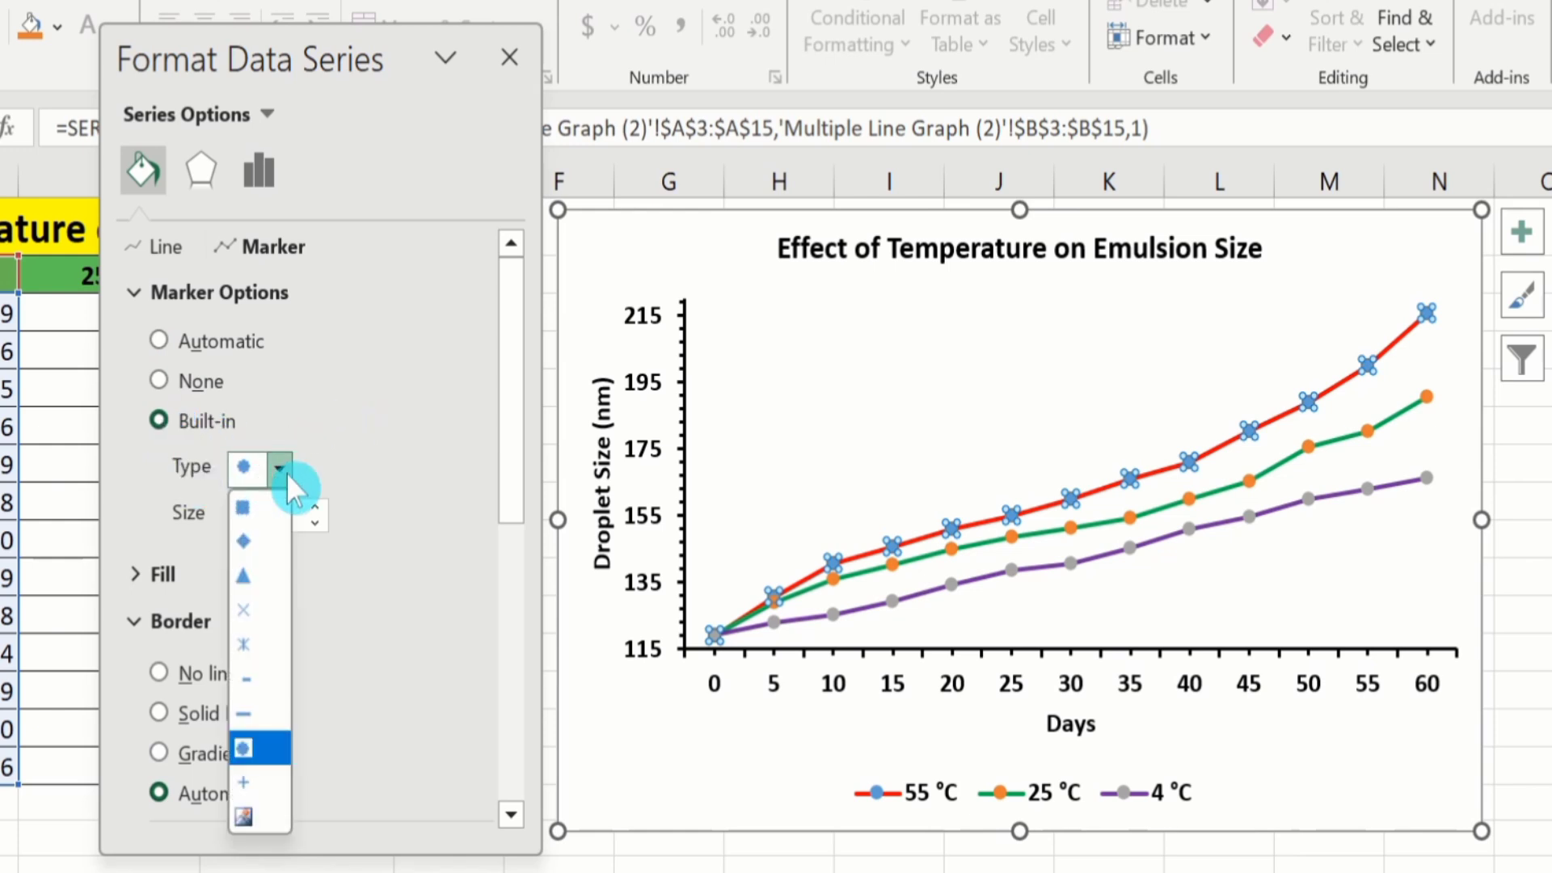
{"action": "left_click", "coordinate": [250, 544]}
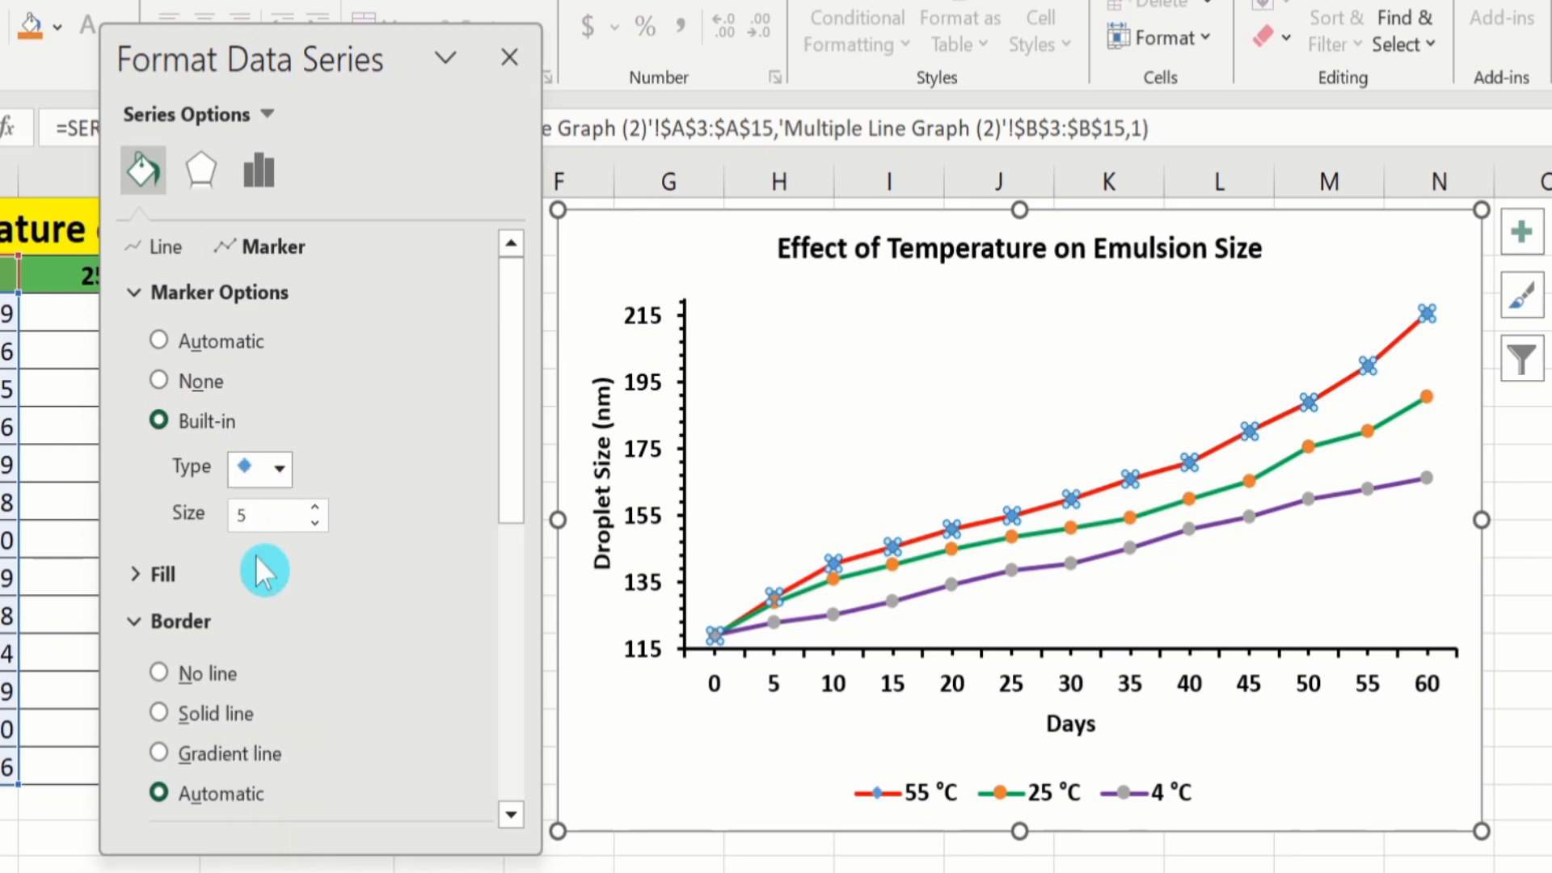
{"action": "left_click", "coordinate": [323, 508]}
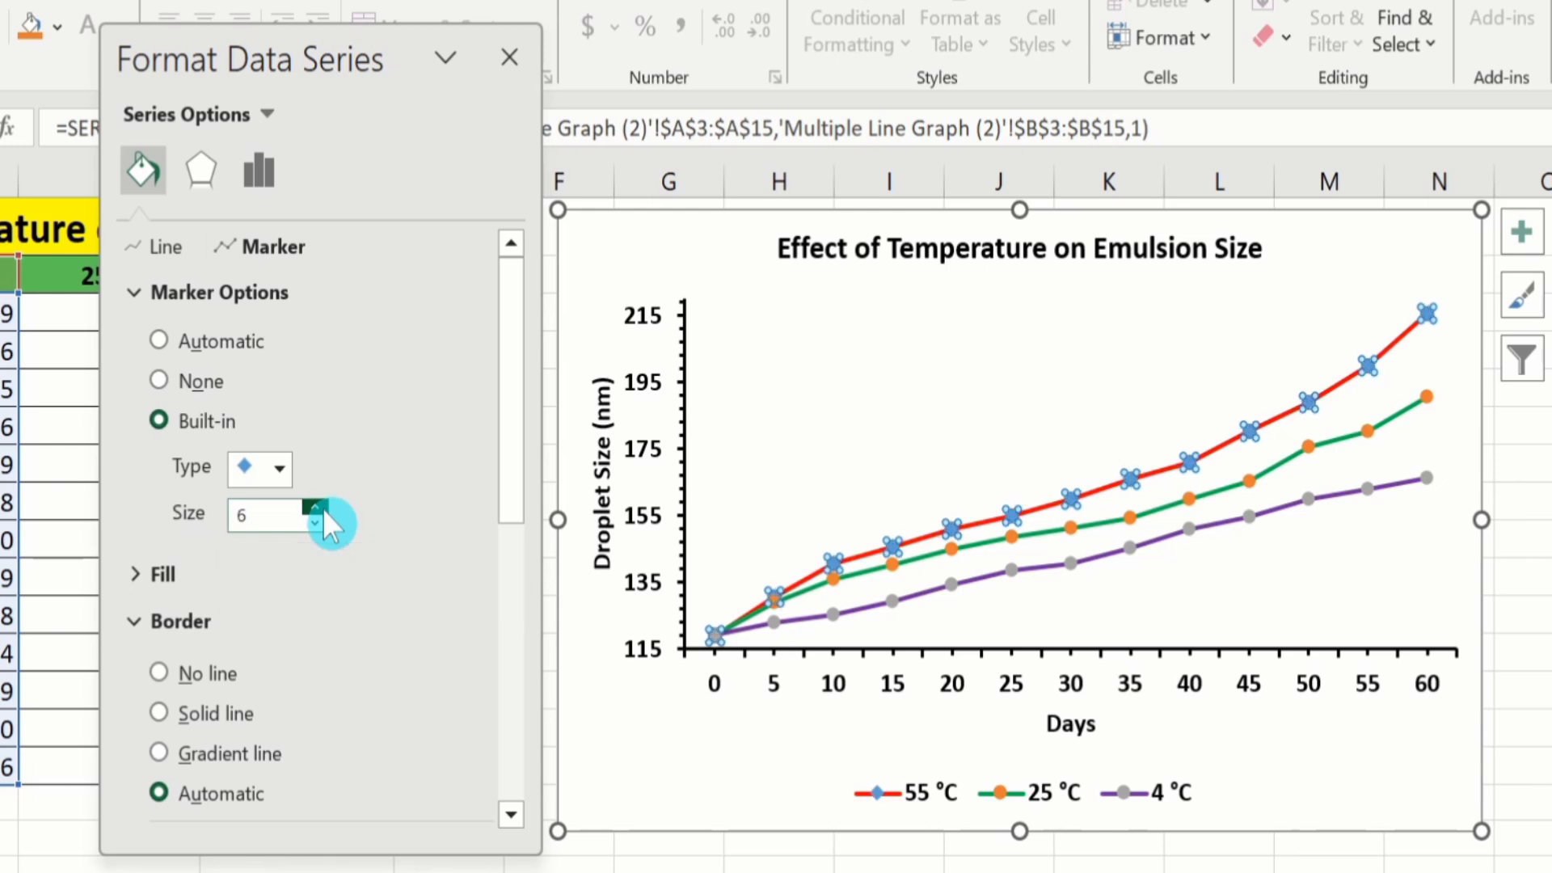
{"action": "left_click", "coordinate": [322, 507]}
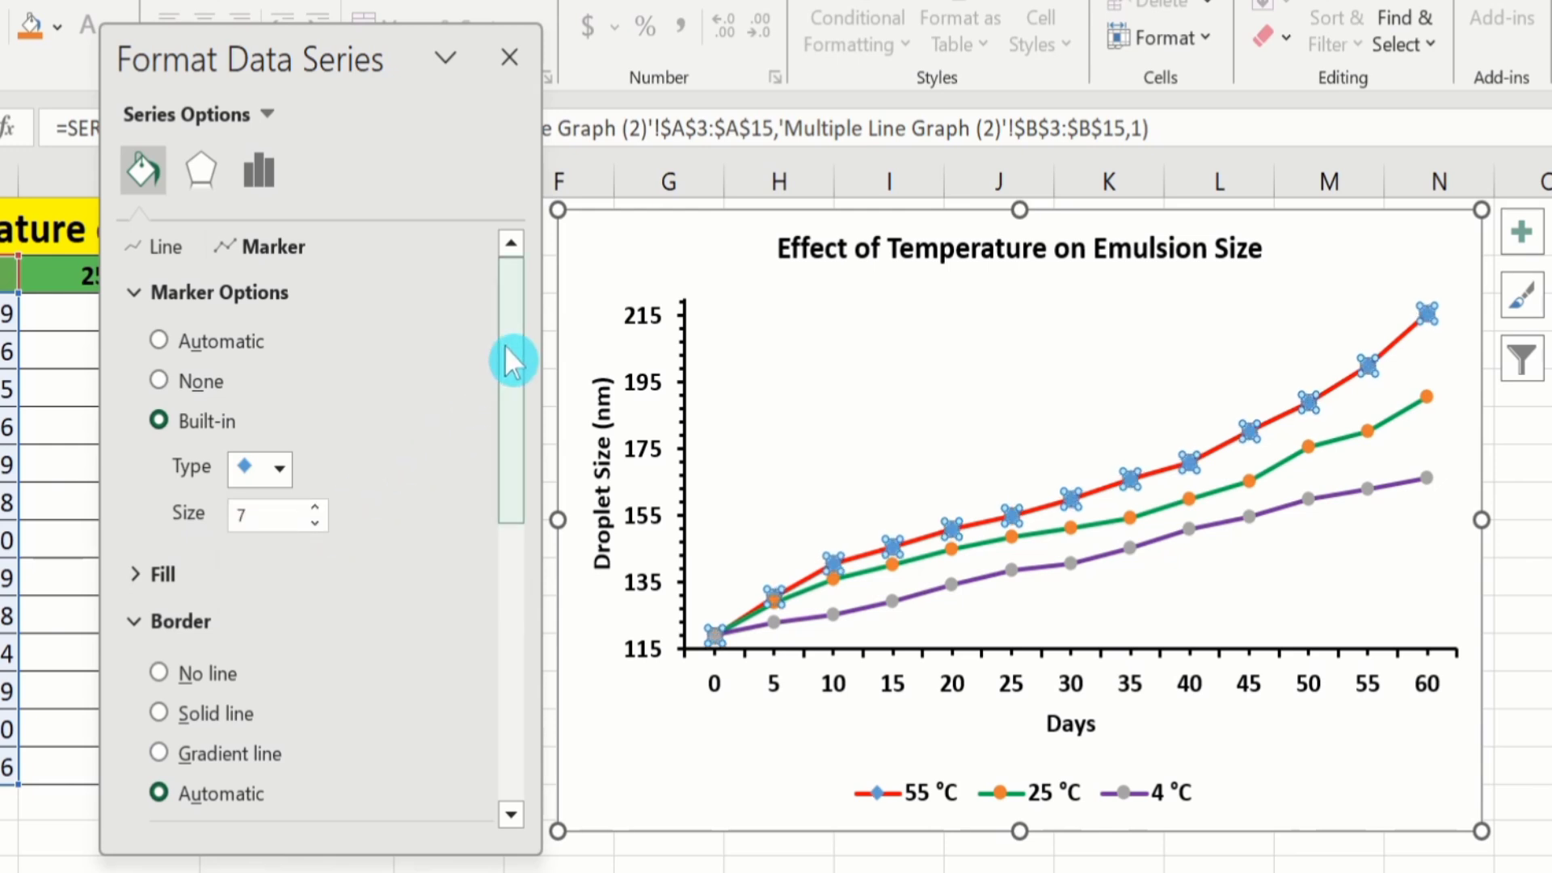
Give the 55 °C series markers a solid red fill and no border line.
{"action": "left_click_drag", "start_coordinate": [506, 346], "coordinate": [522, 483]}
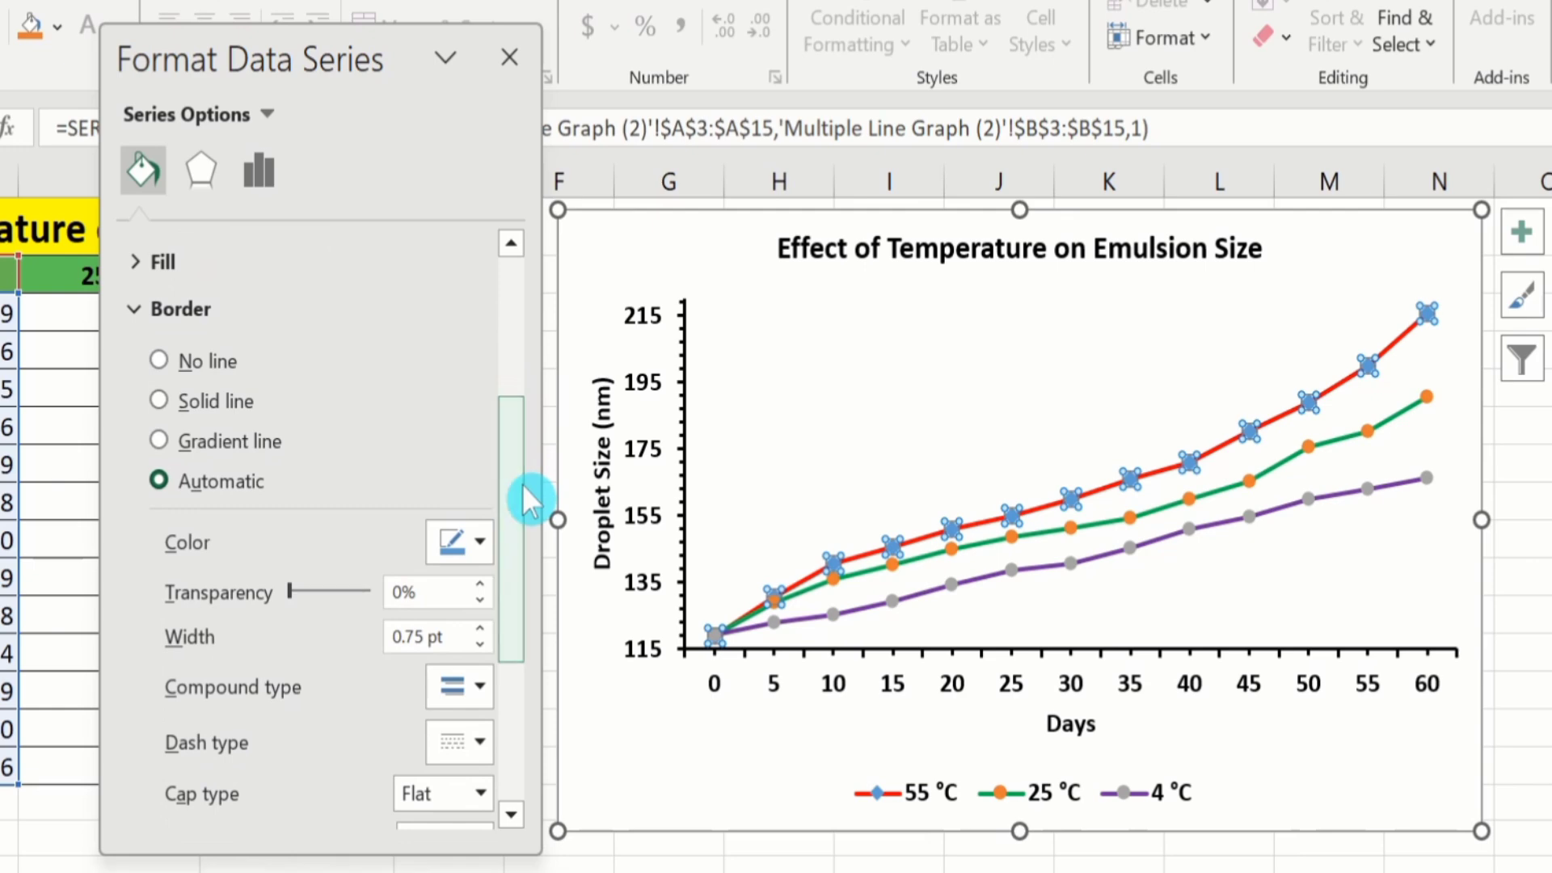
{"action": "left_click", "coordinate": [177, 260]}
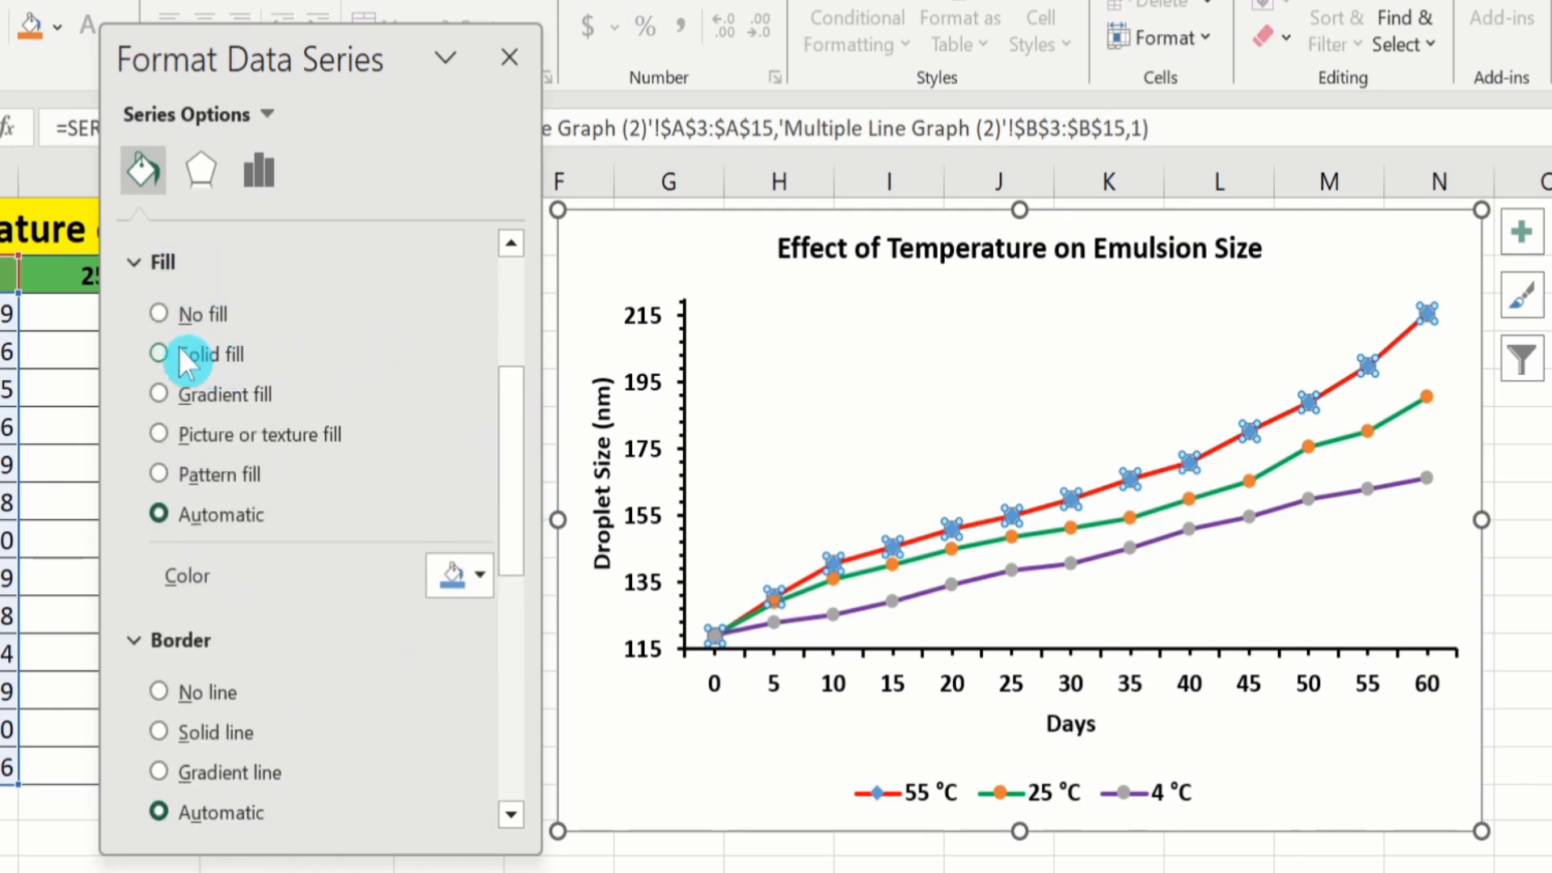
{"action": "left_click", "coordinate": [153, 358]}
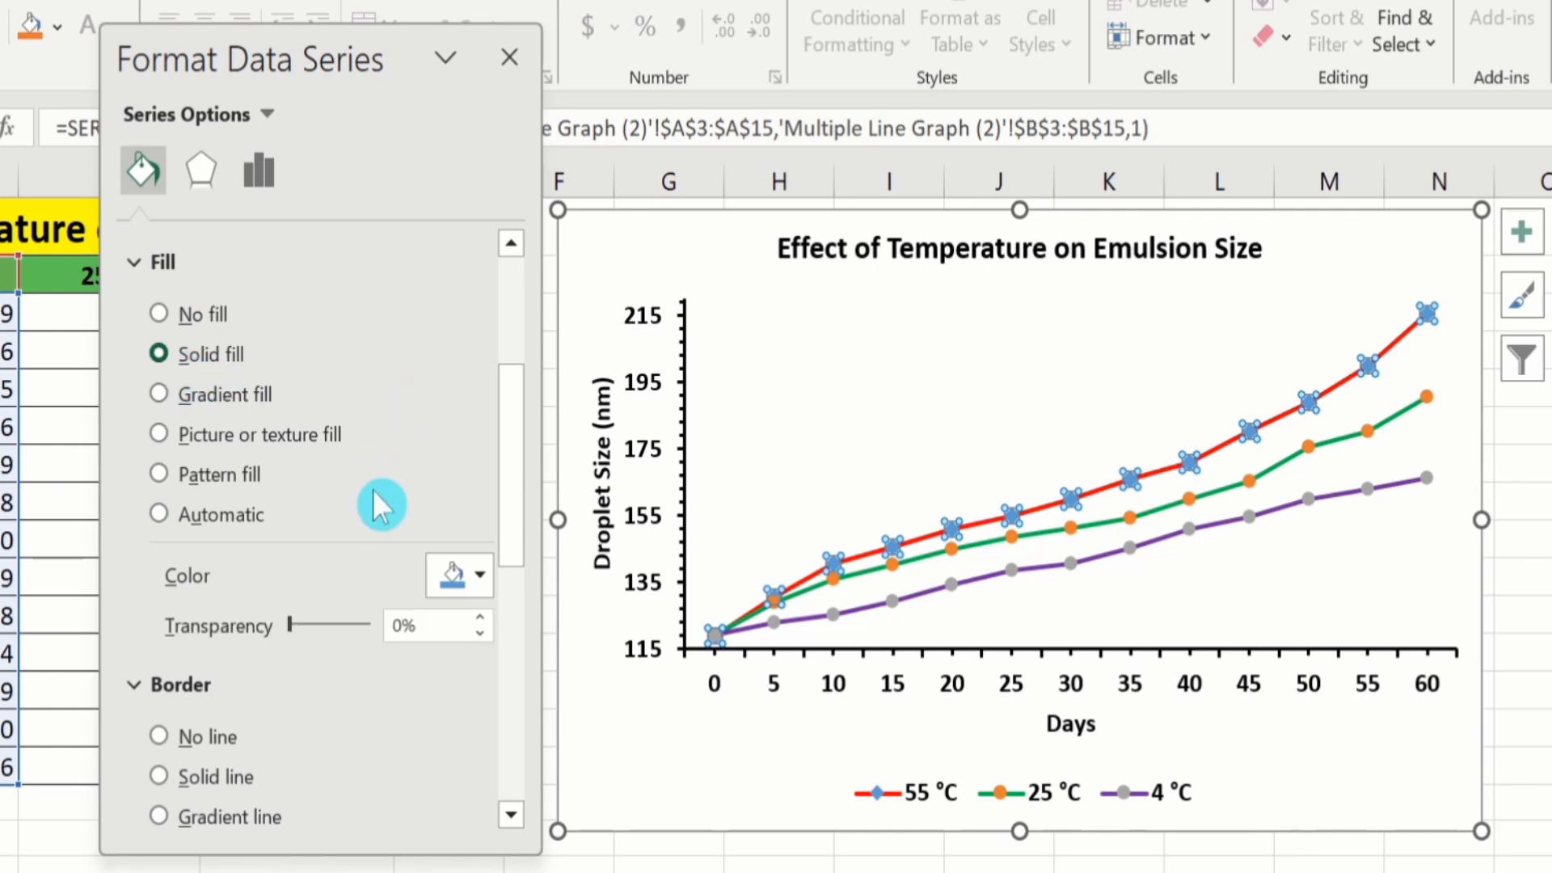
{"action": "left_click", "coordinate": [480, 572]}
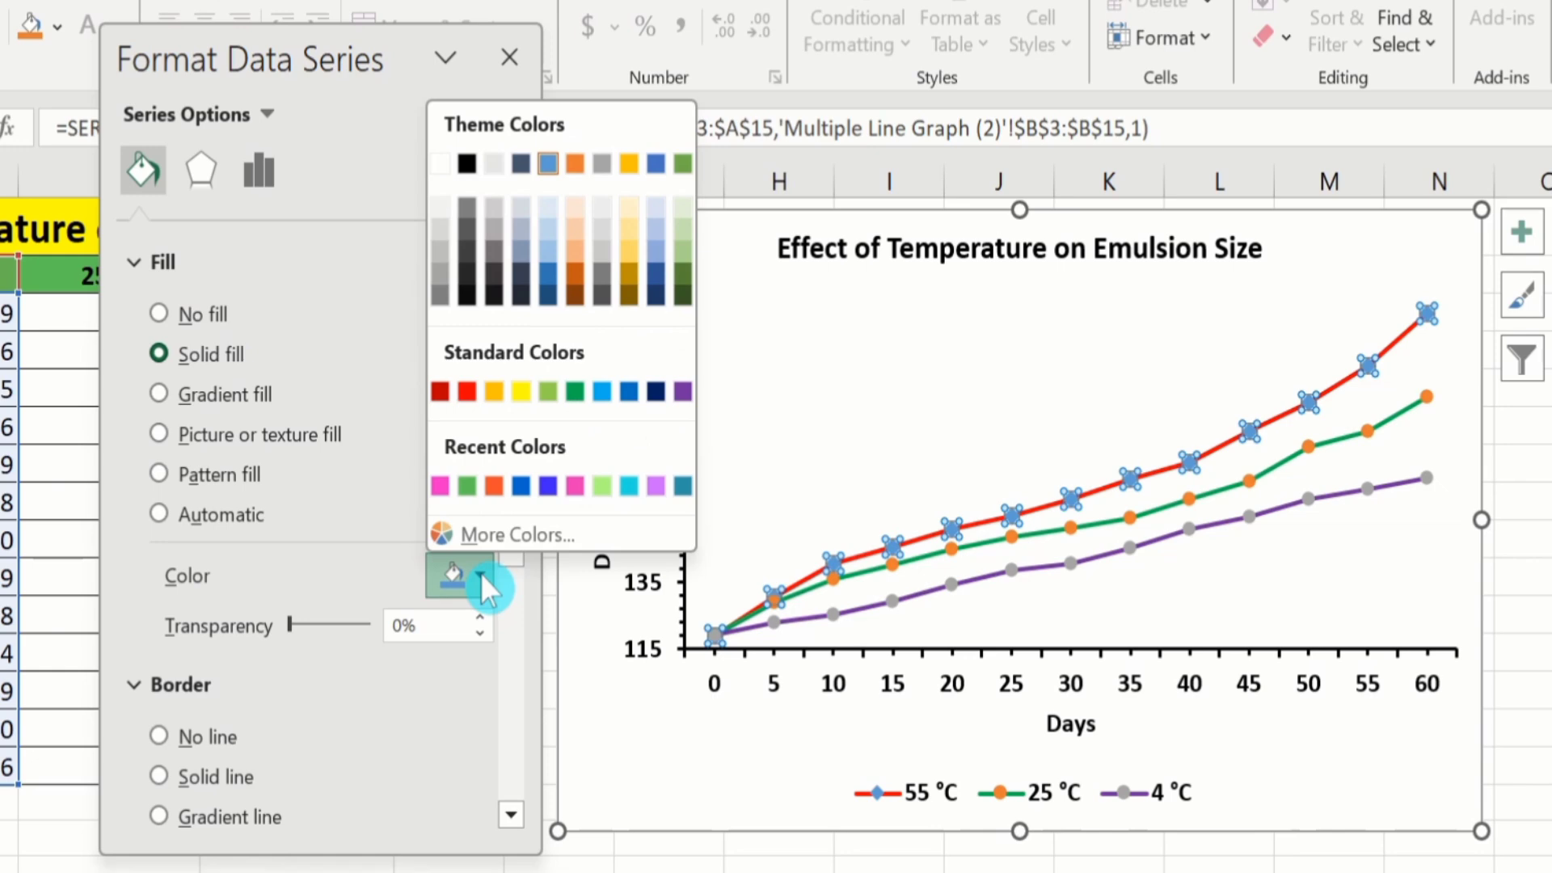
{"action": "left_click", "coordinate": [467, 391]}
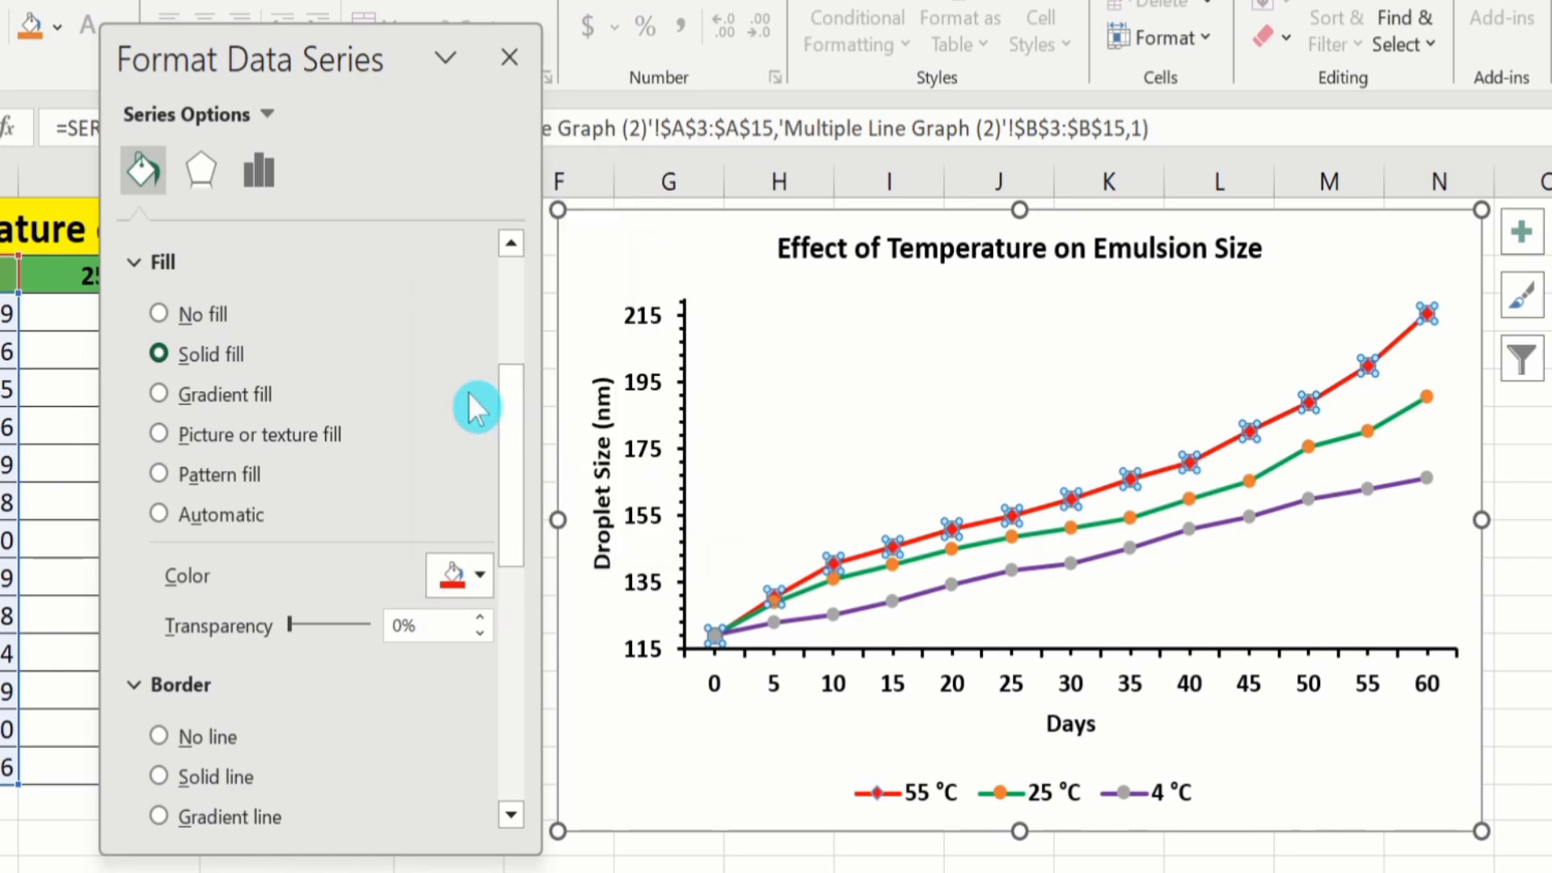
{"action": "left_click_drag", "start_coordinate": [508, 415], "coordinate": [526, 516]}
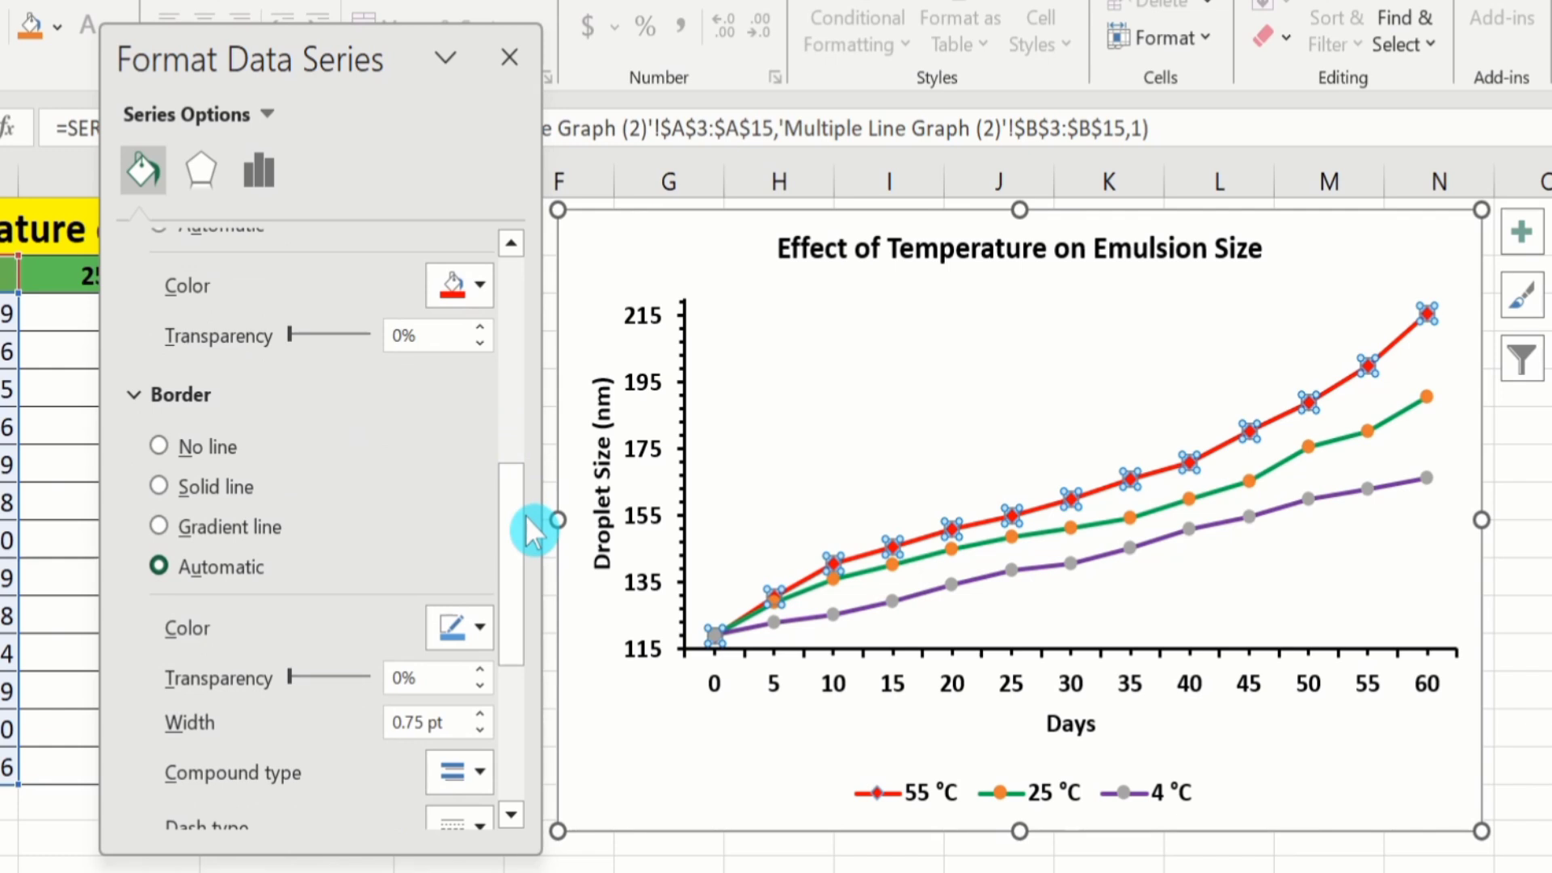
{"action": "left_click", "coordinate": [162, 446]}
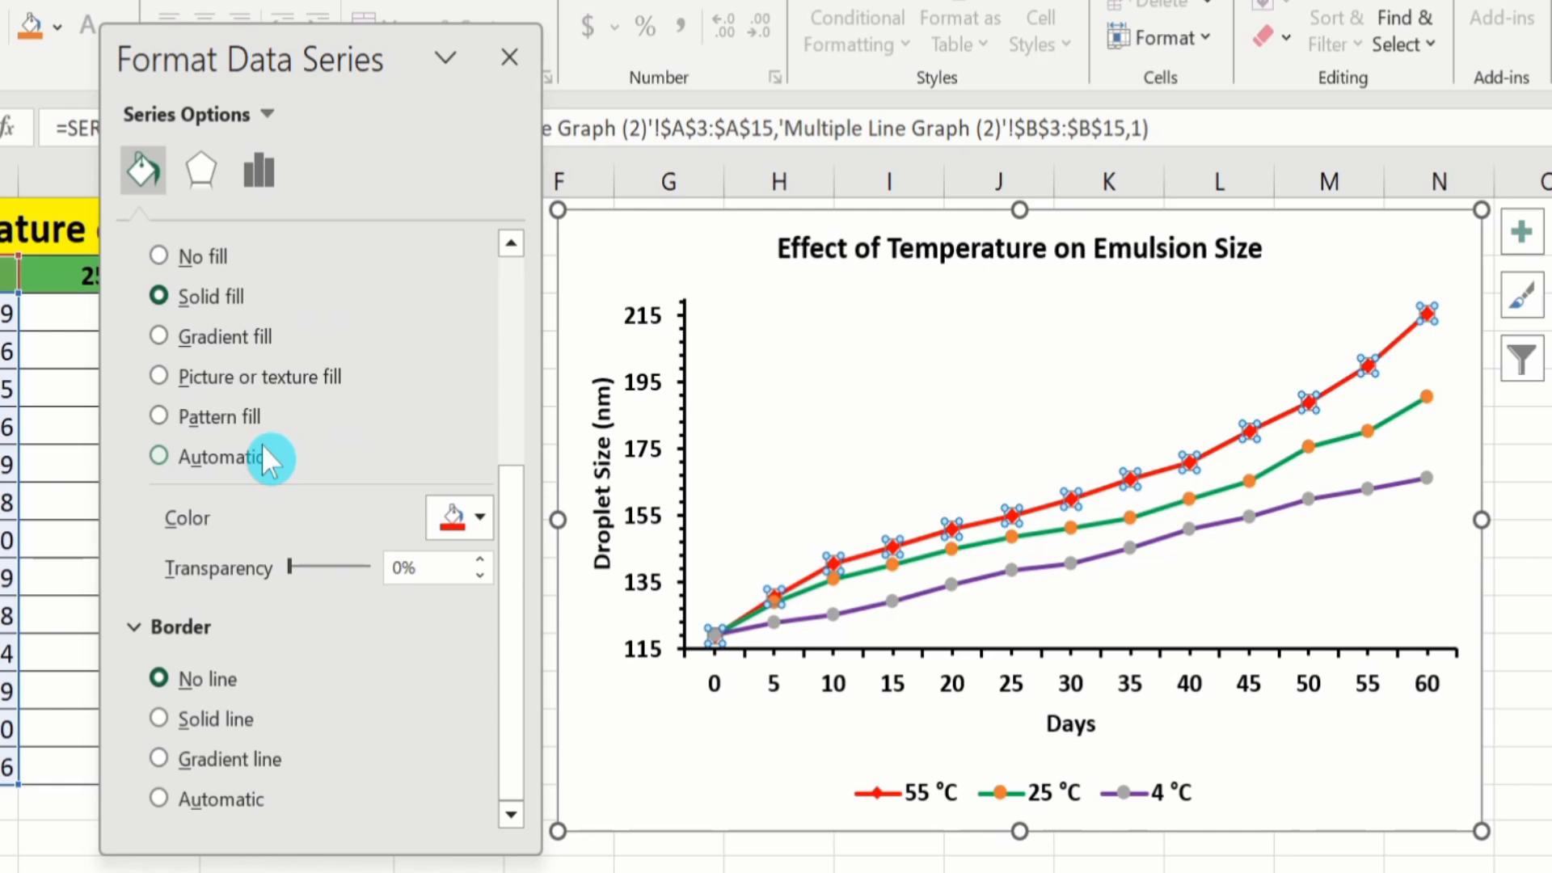
Select the 25 °C data series and change its markers to the built-in circle type.
{"action": "left_click", "coordinate": [1155, 515]}
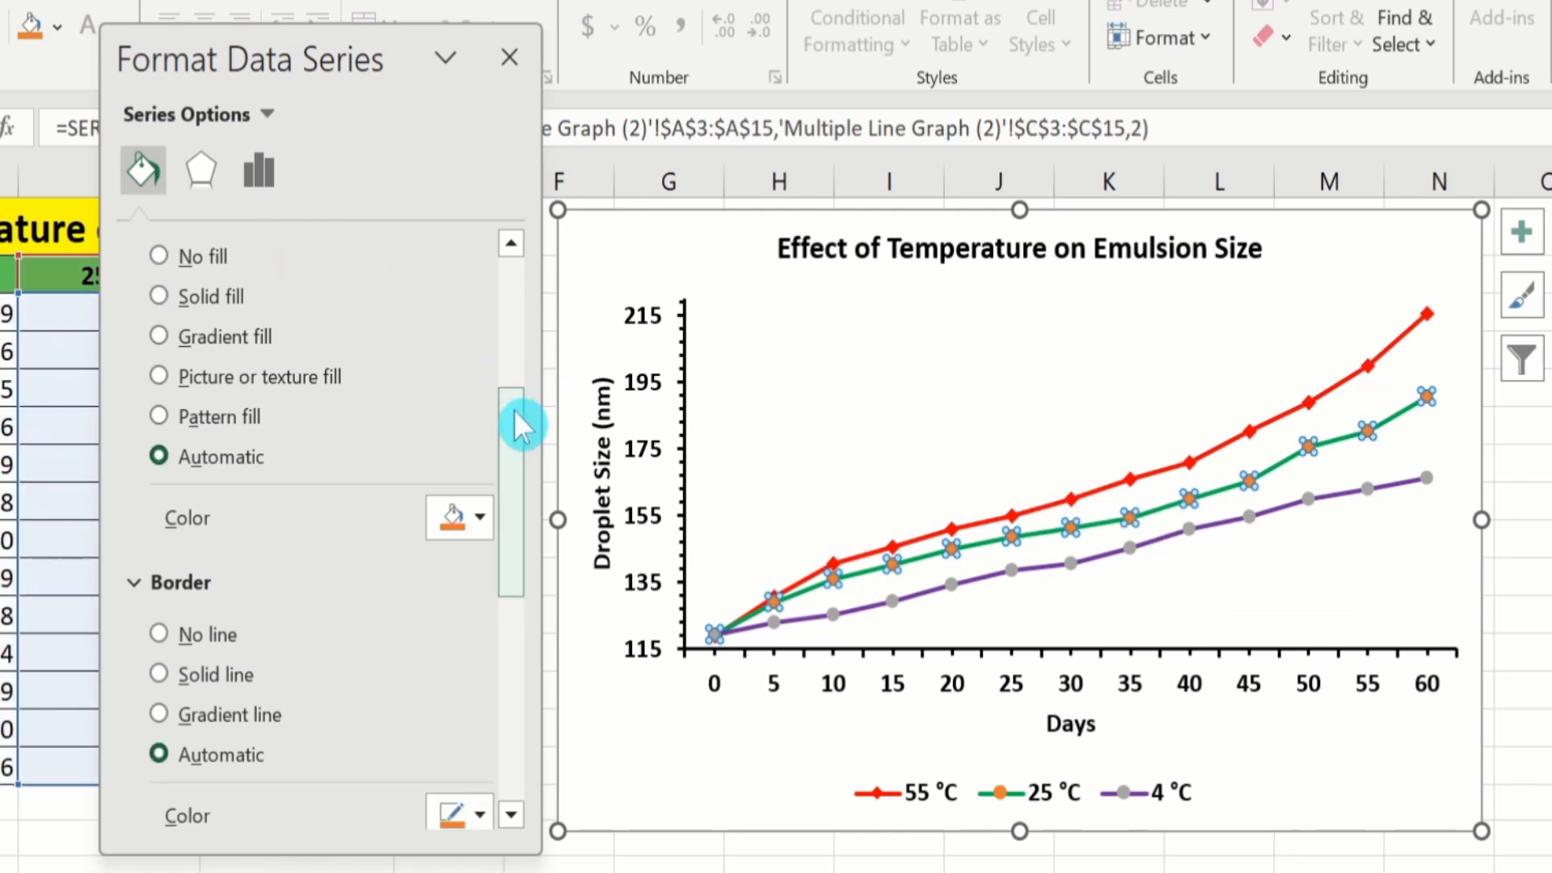
{"action": "left_click_drag", "start_coordinate": [512, 409], "coordinate": [527, 250]}
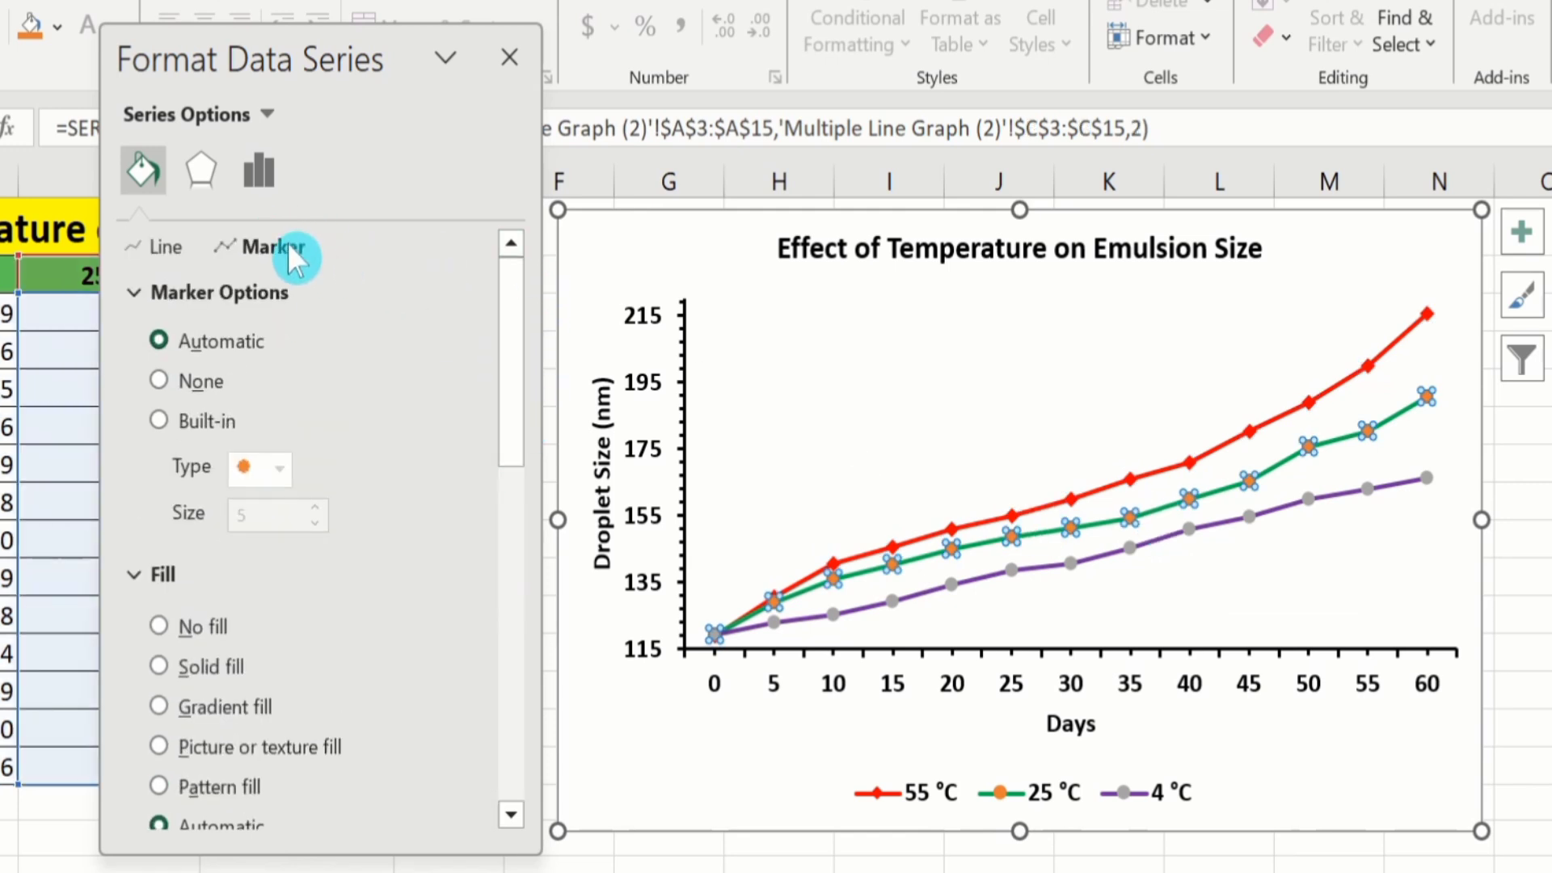
{"action": "left_click", "coordinate": [236, 292]}
{"action": "left_click", "coordinate": [236, 292]}
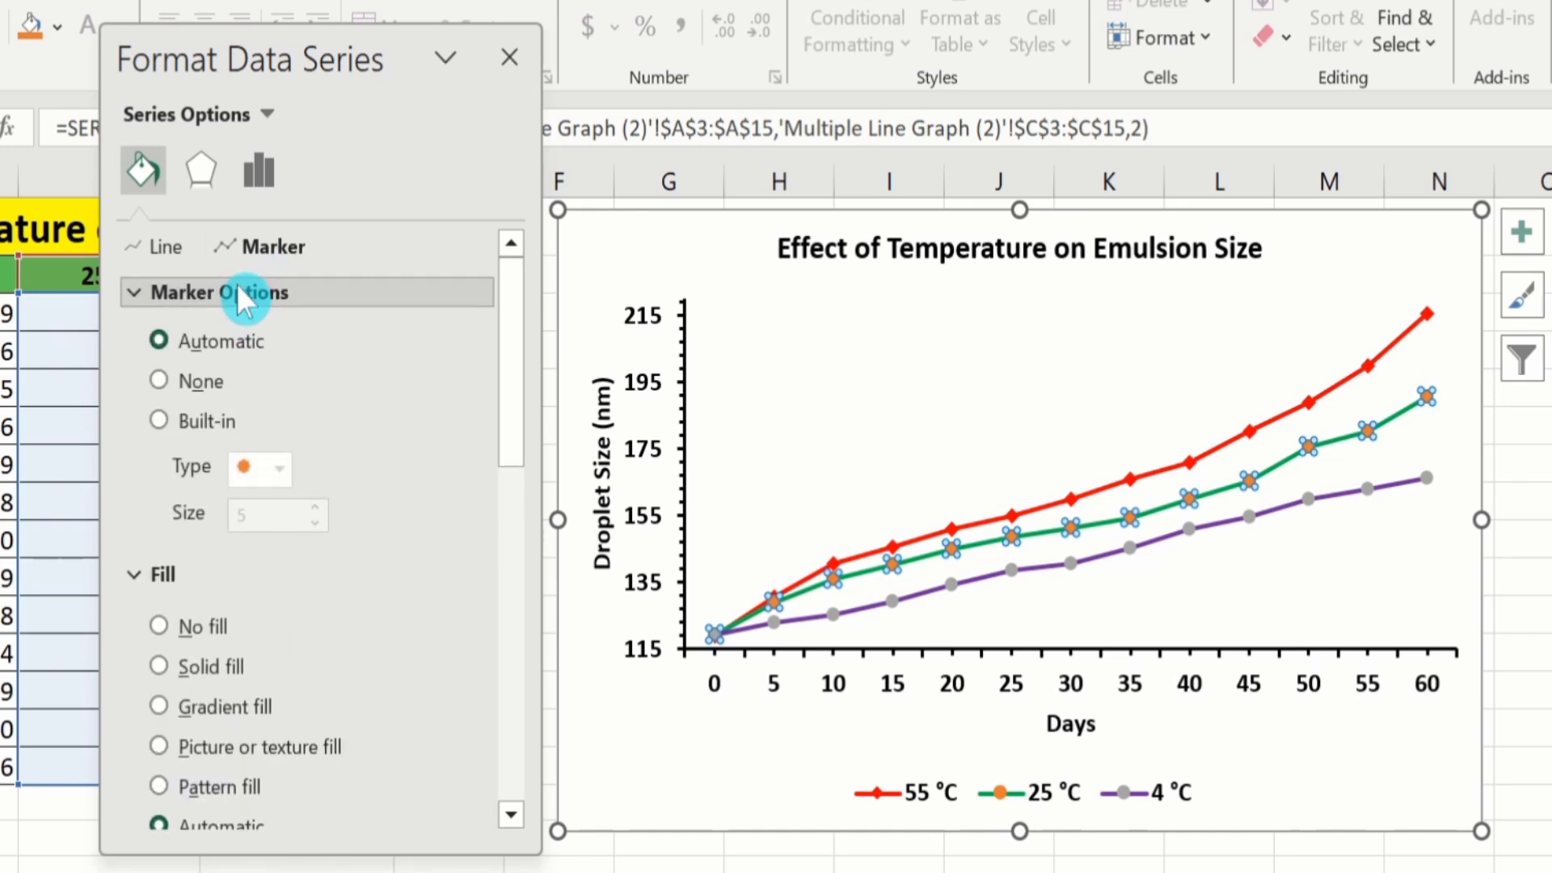
{"action": "left_click", "coordinate": [236, 292]}
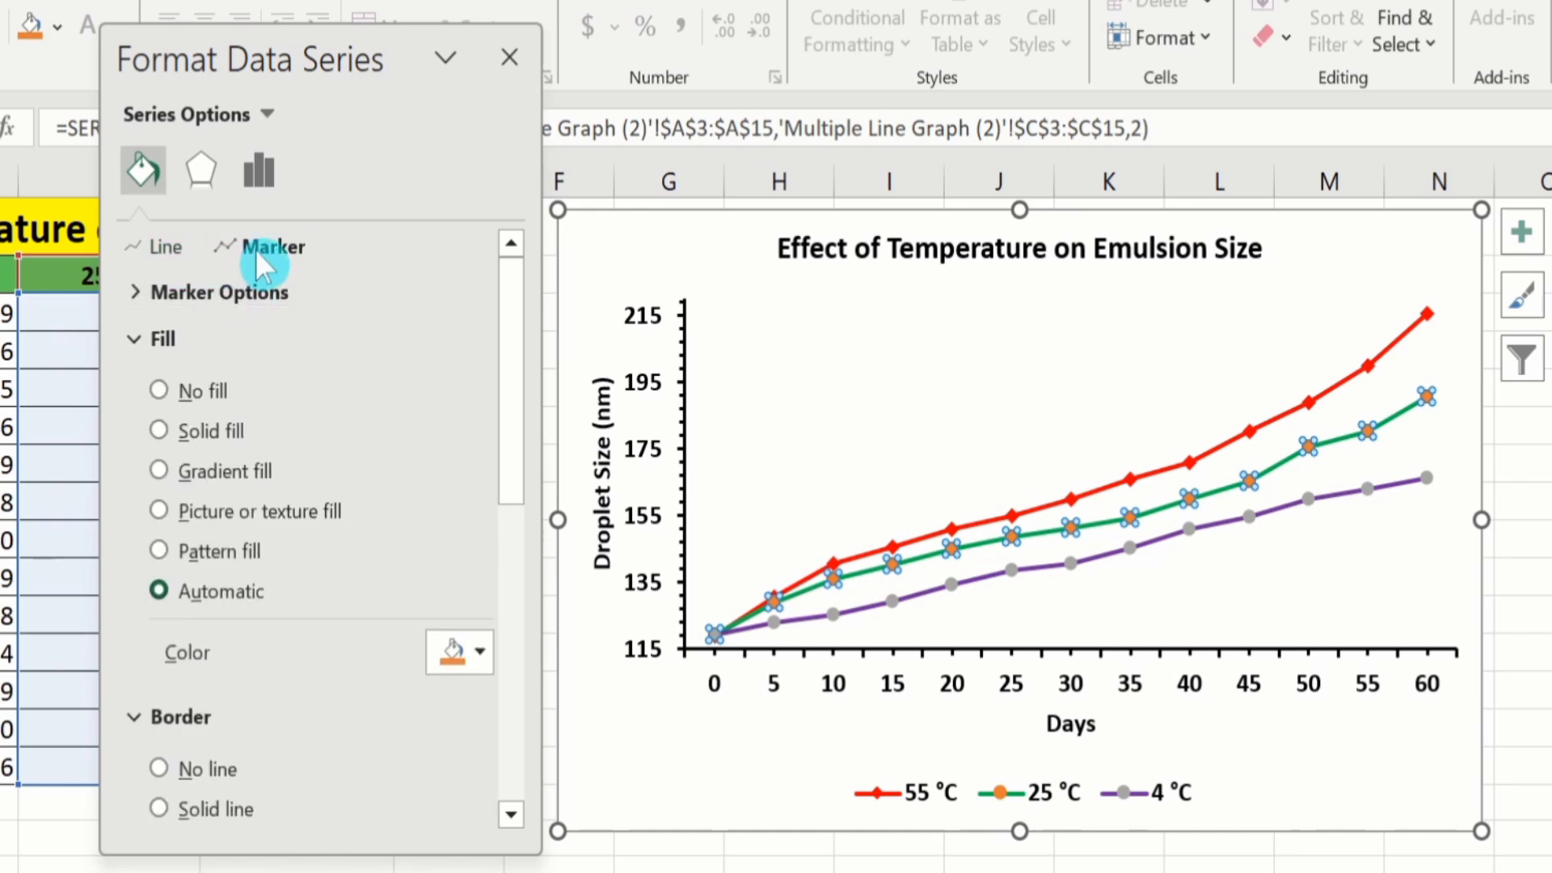
{"action": "left_click", "coordinate": [221, 290]}
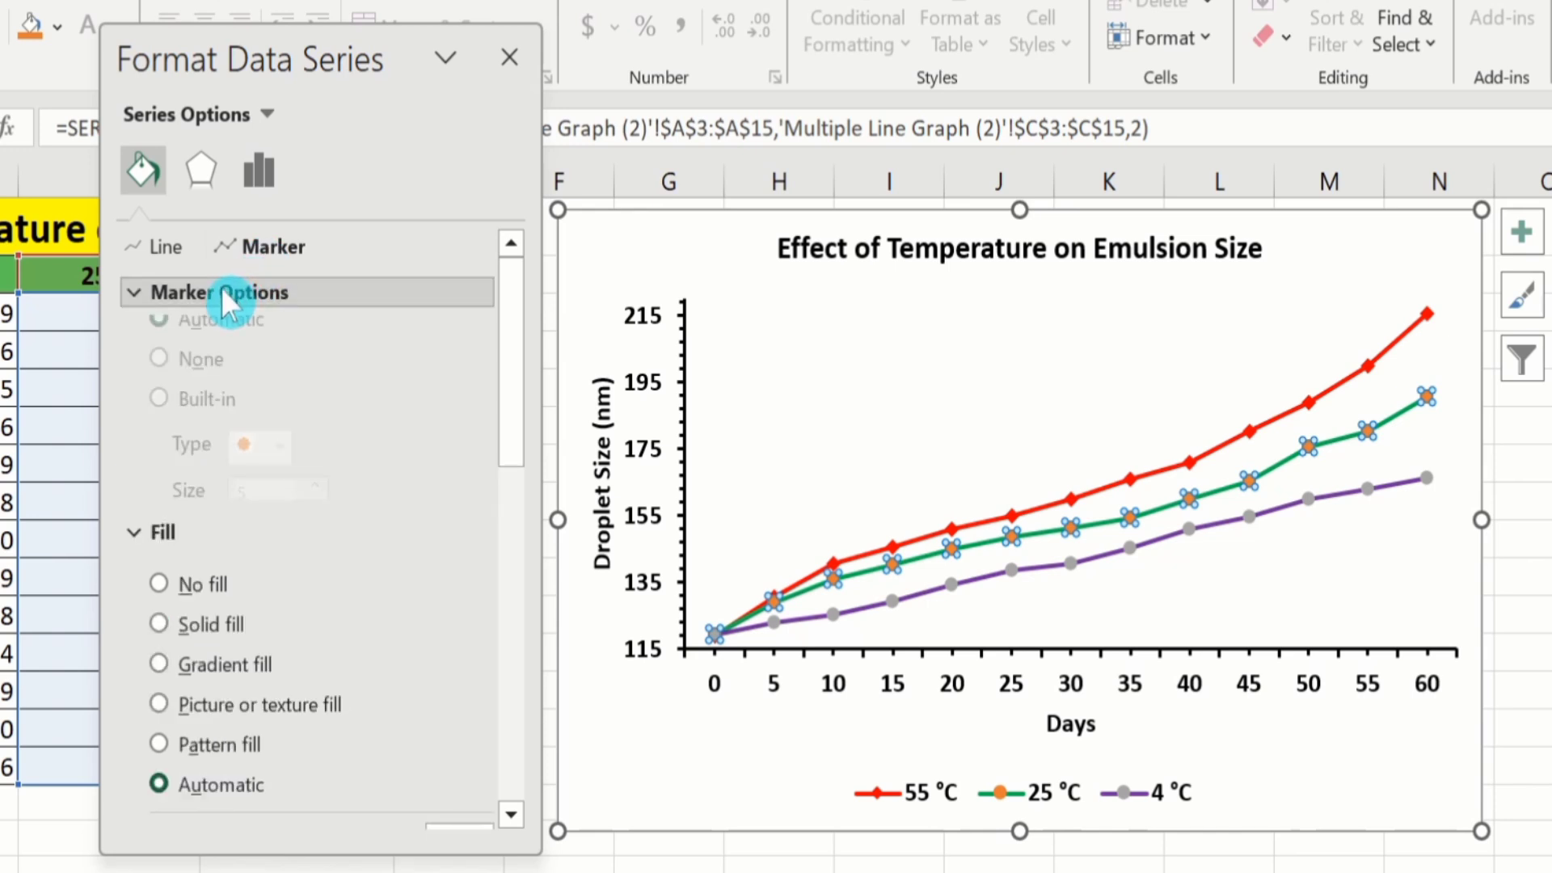
{"action": "left_click", "coordinate": [159, 420]}
{"action": "left_click", "coordinate": [279, 469]}
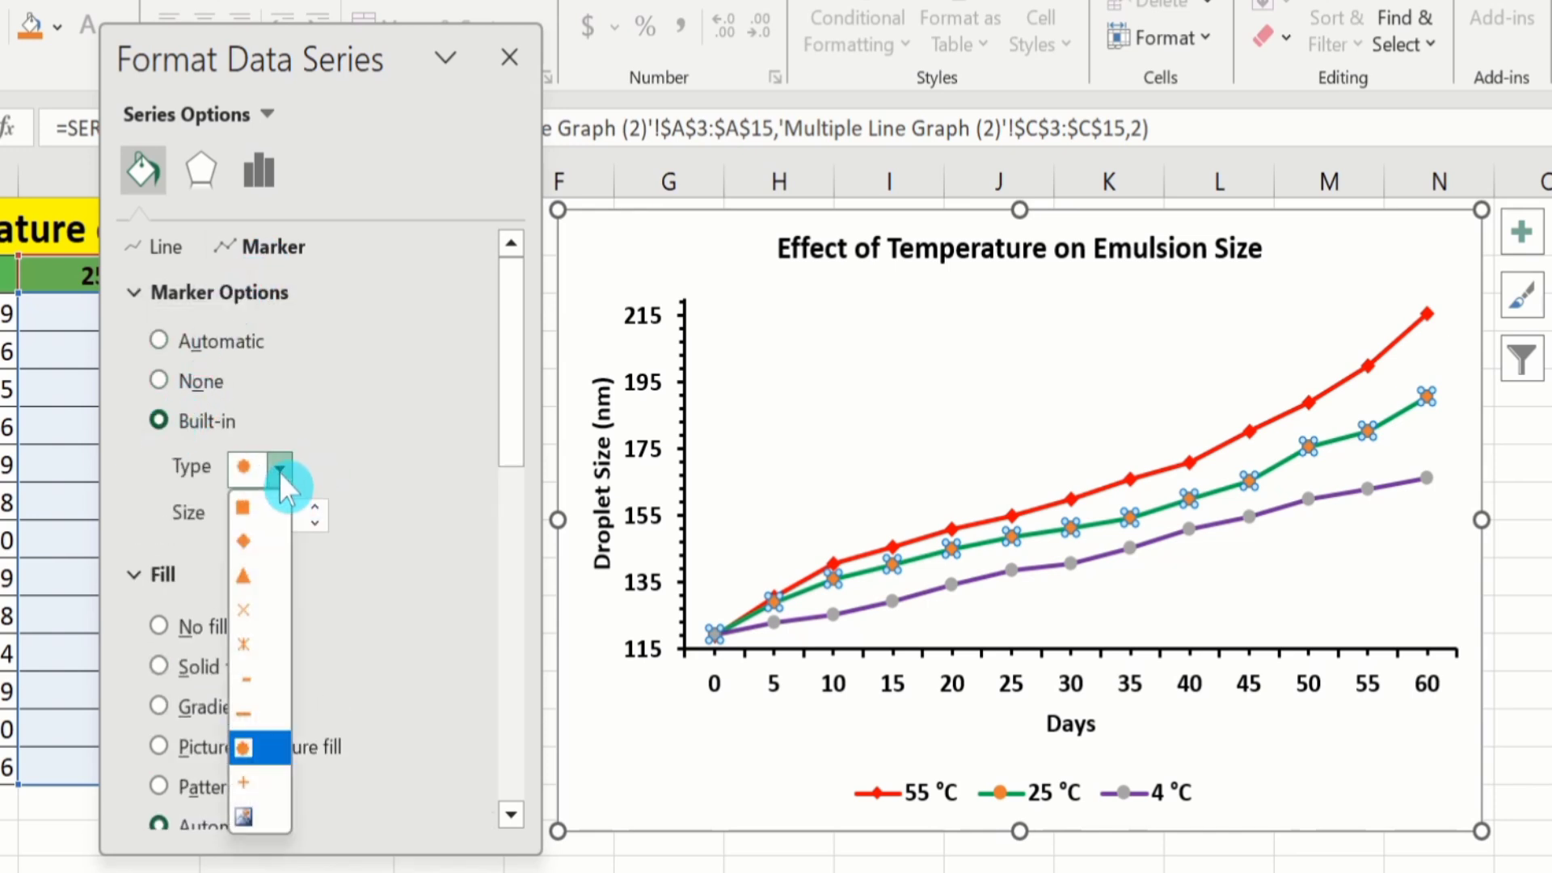
{"action": "left_click", "coordinate": [251, 738]}
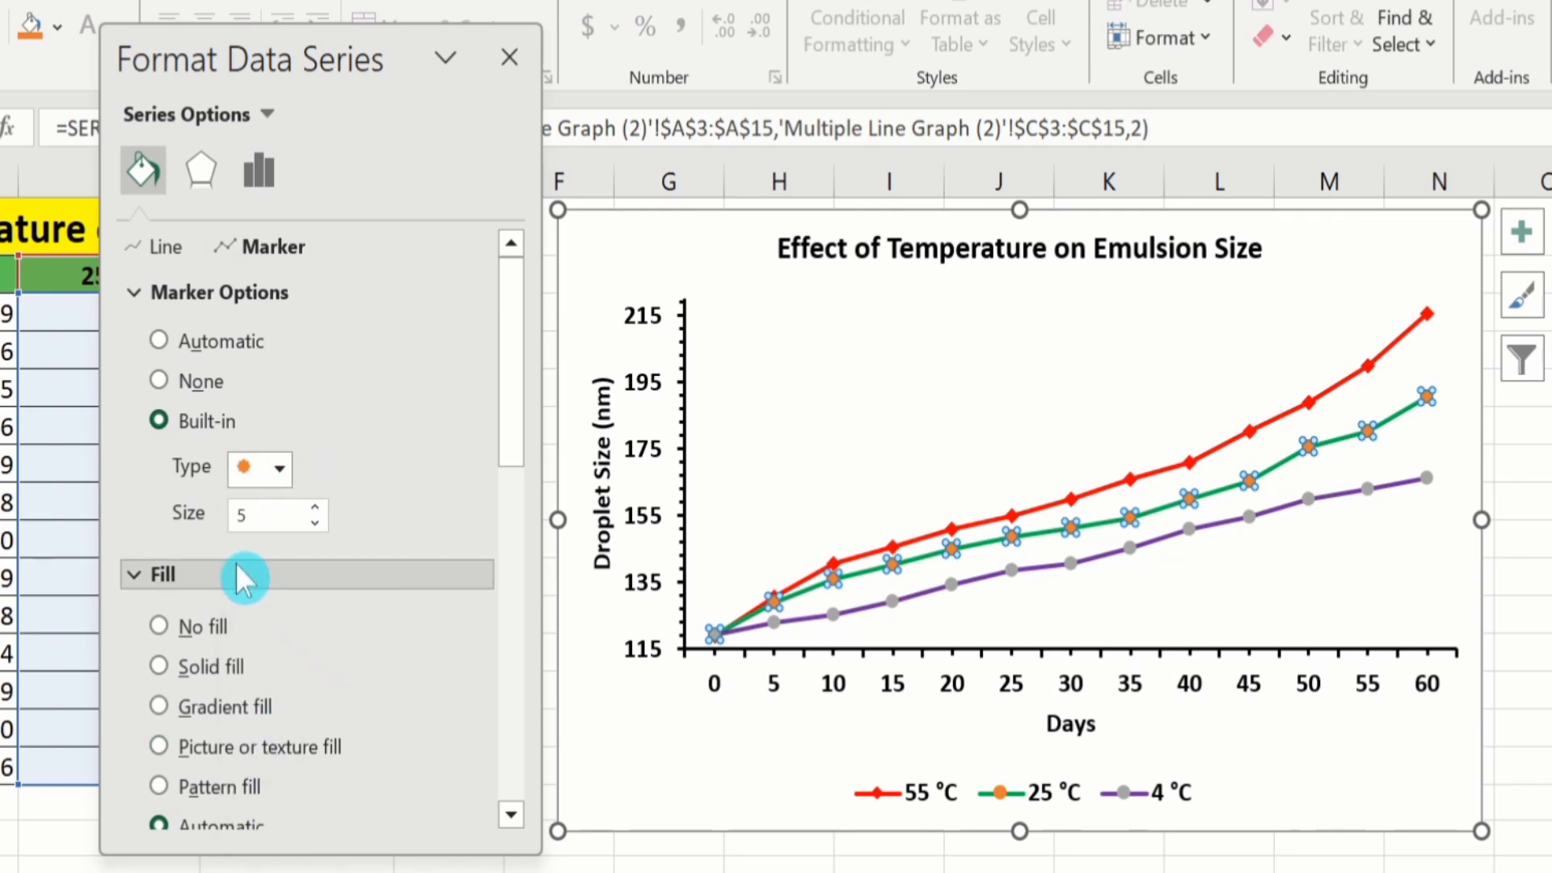
Try a size of 7 for the 25 °C series markers and return the size to 5.
{"action": "left_click", "coordinate": [322, 505]}
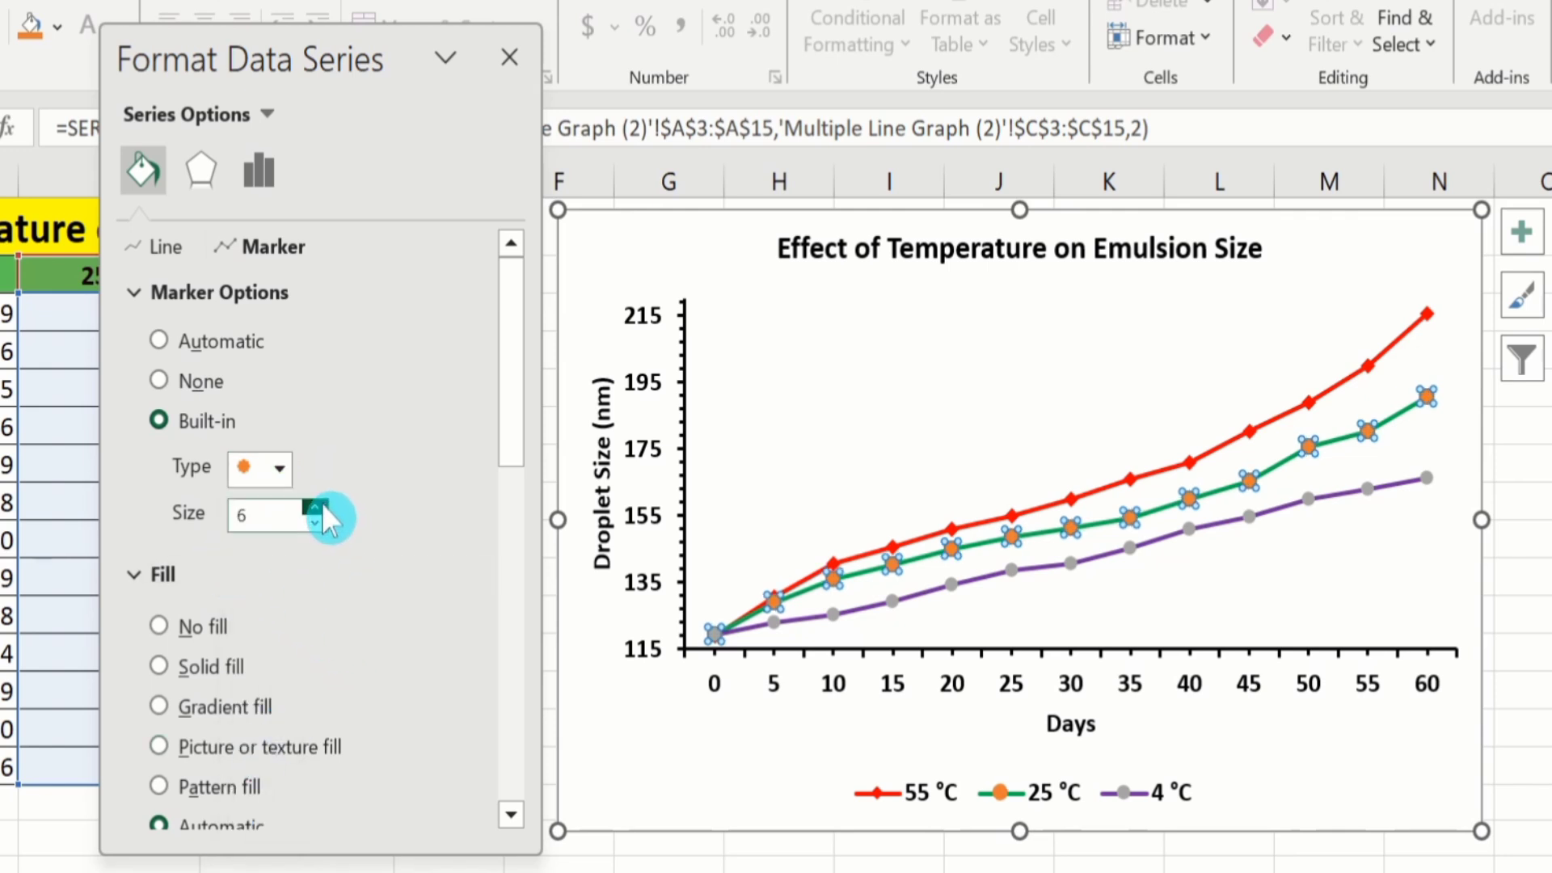
{"action": "left_click", "coordinate": [322, 504]}
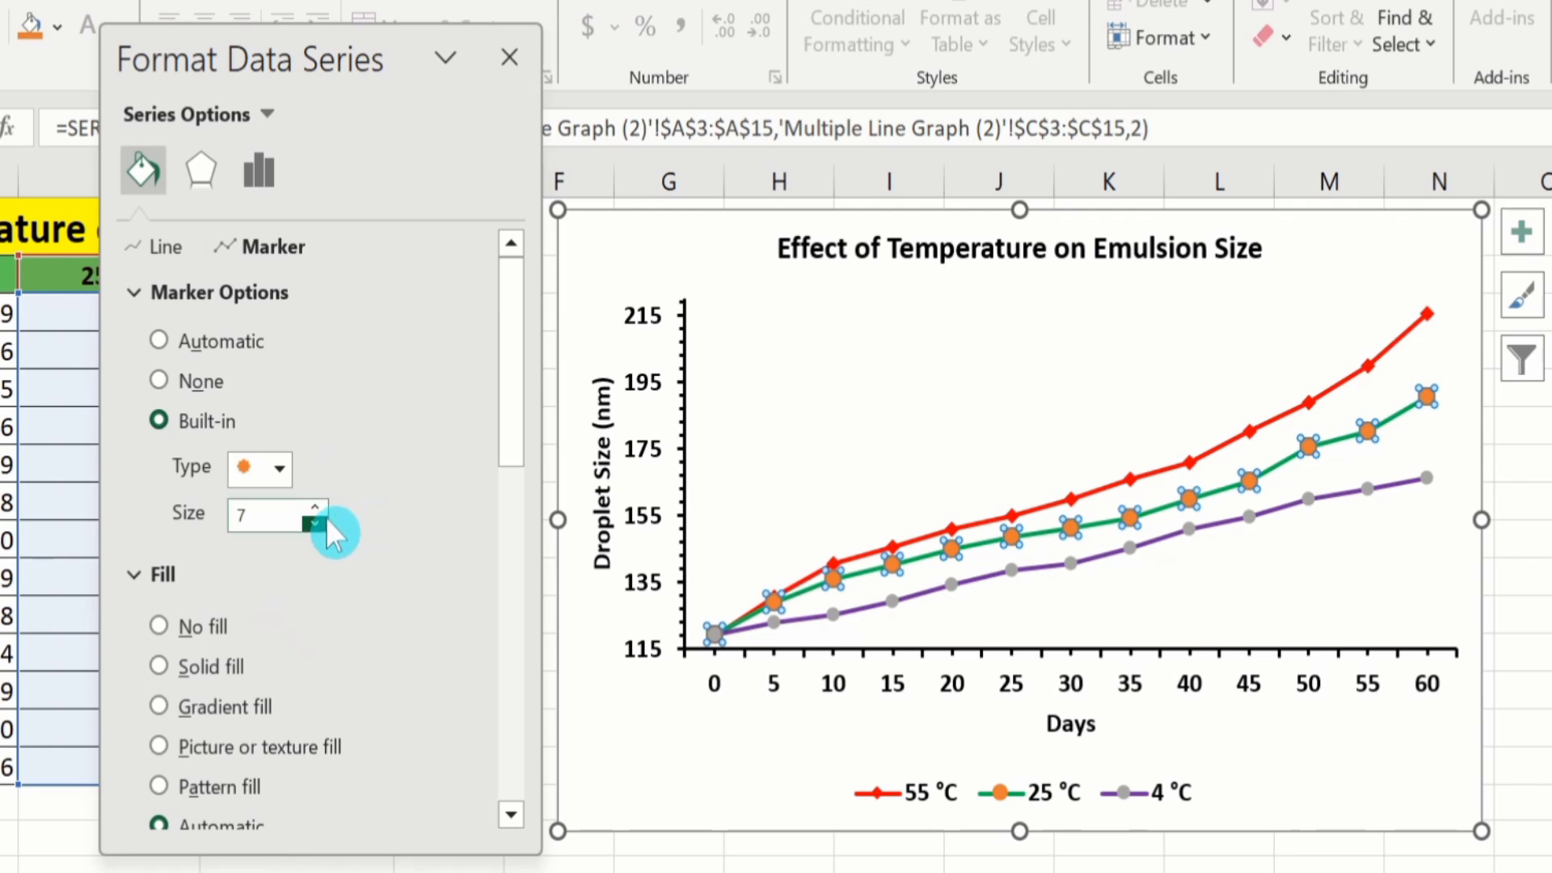
{"action": "left_click", "coordinate": [314, 523]}
{"action": "left_click", "coordinate": [315, 523]}
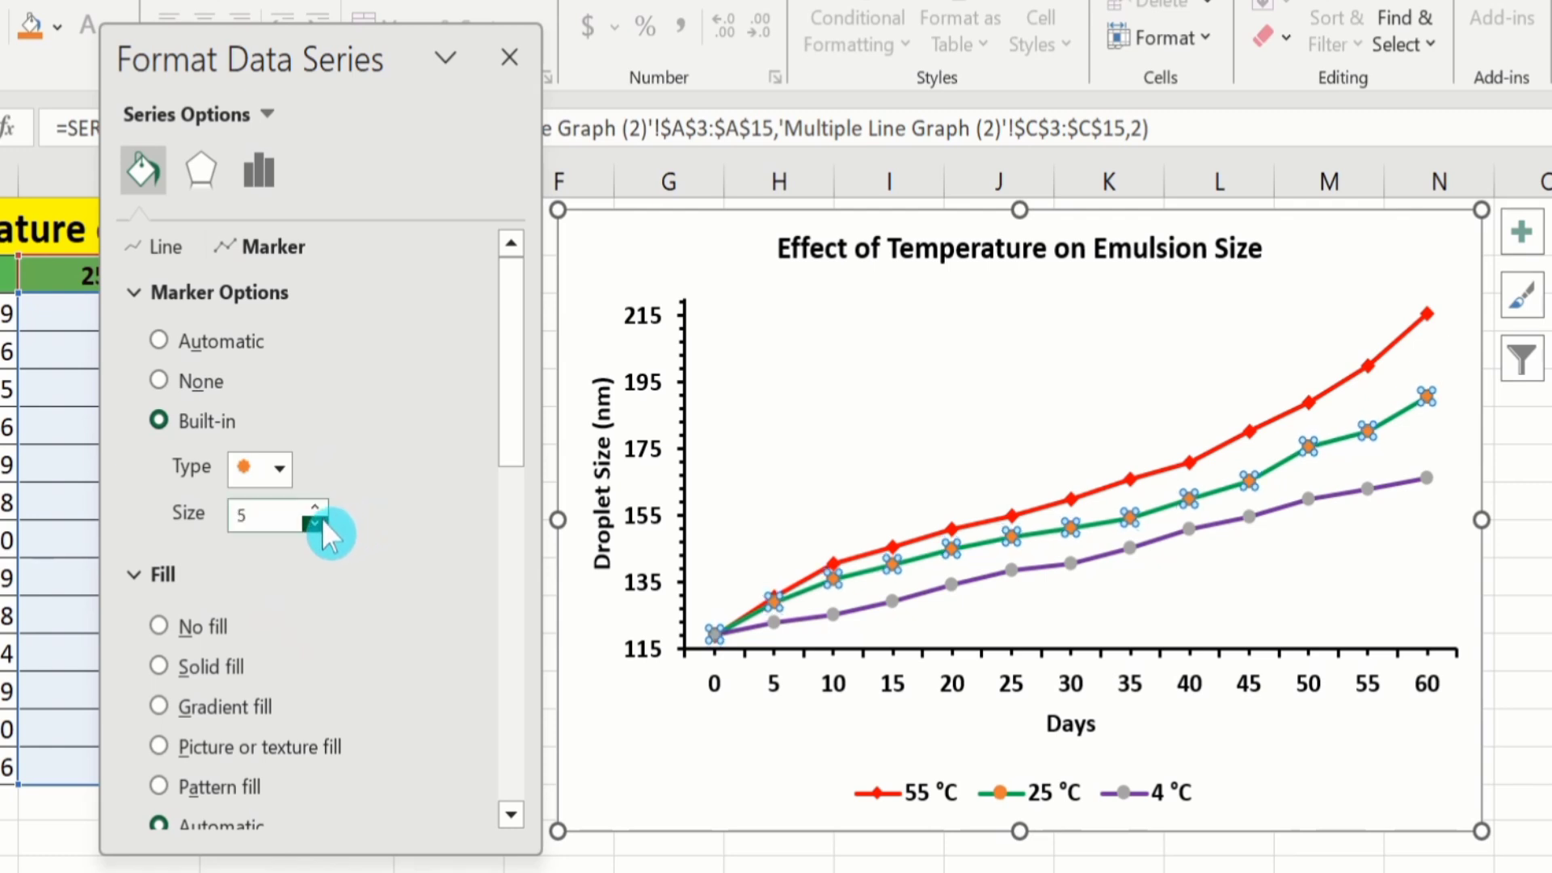
Give the 25 °C series markers a solid green fill.
{"action": "left_click_drag", "start_coordinate": [516, 406], "coordinate": [519, 487]}
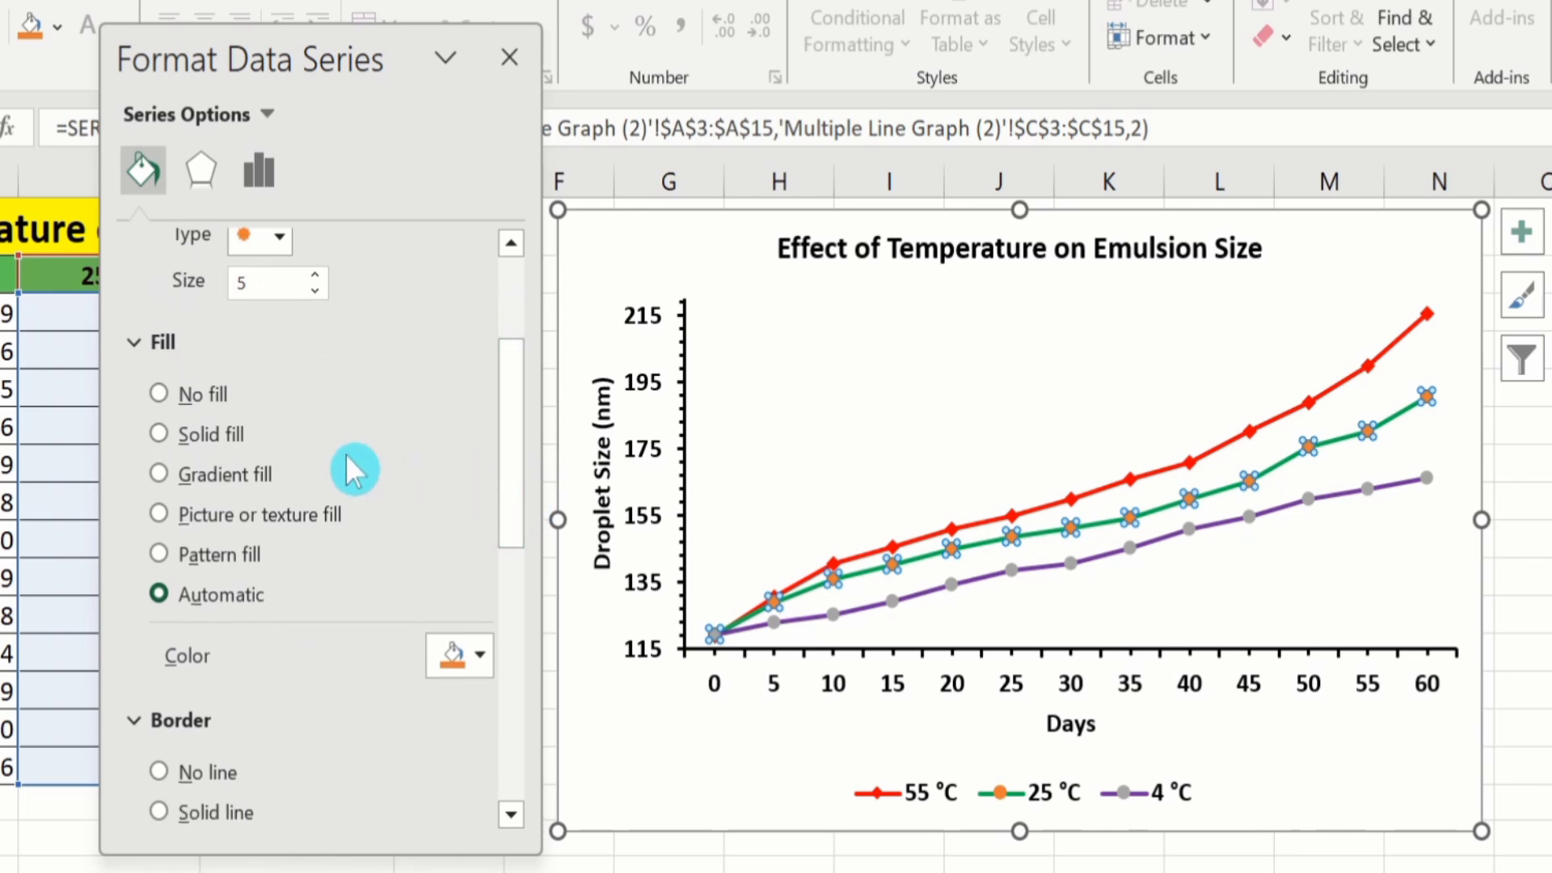
{"action": "left_click", "coordinate": [160, 432]}
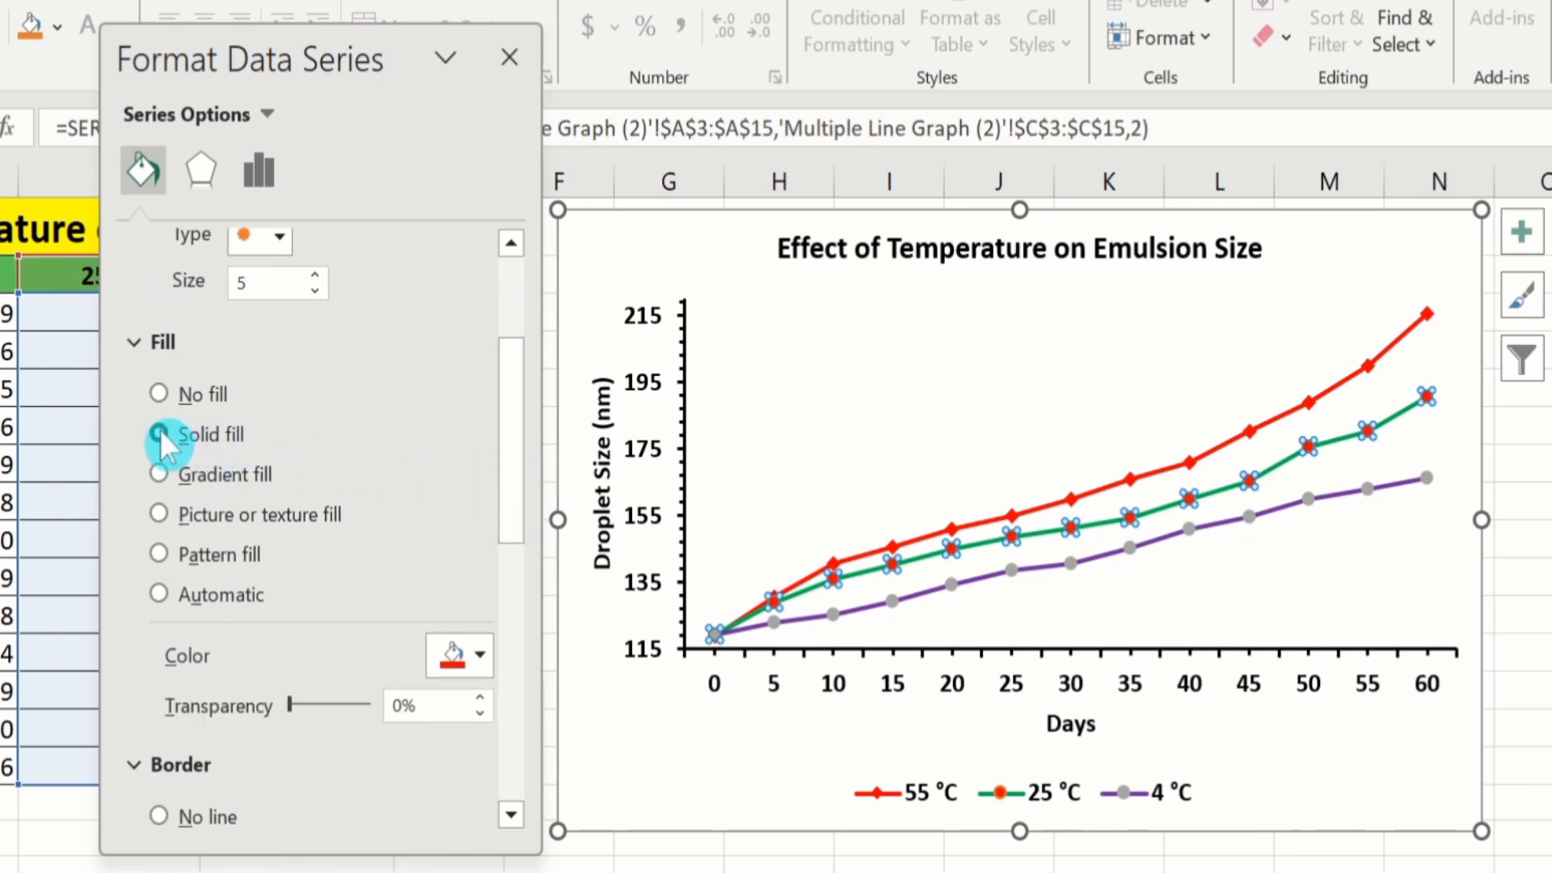
{"action": "left_click", "coordinate": [479, 653]}
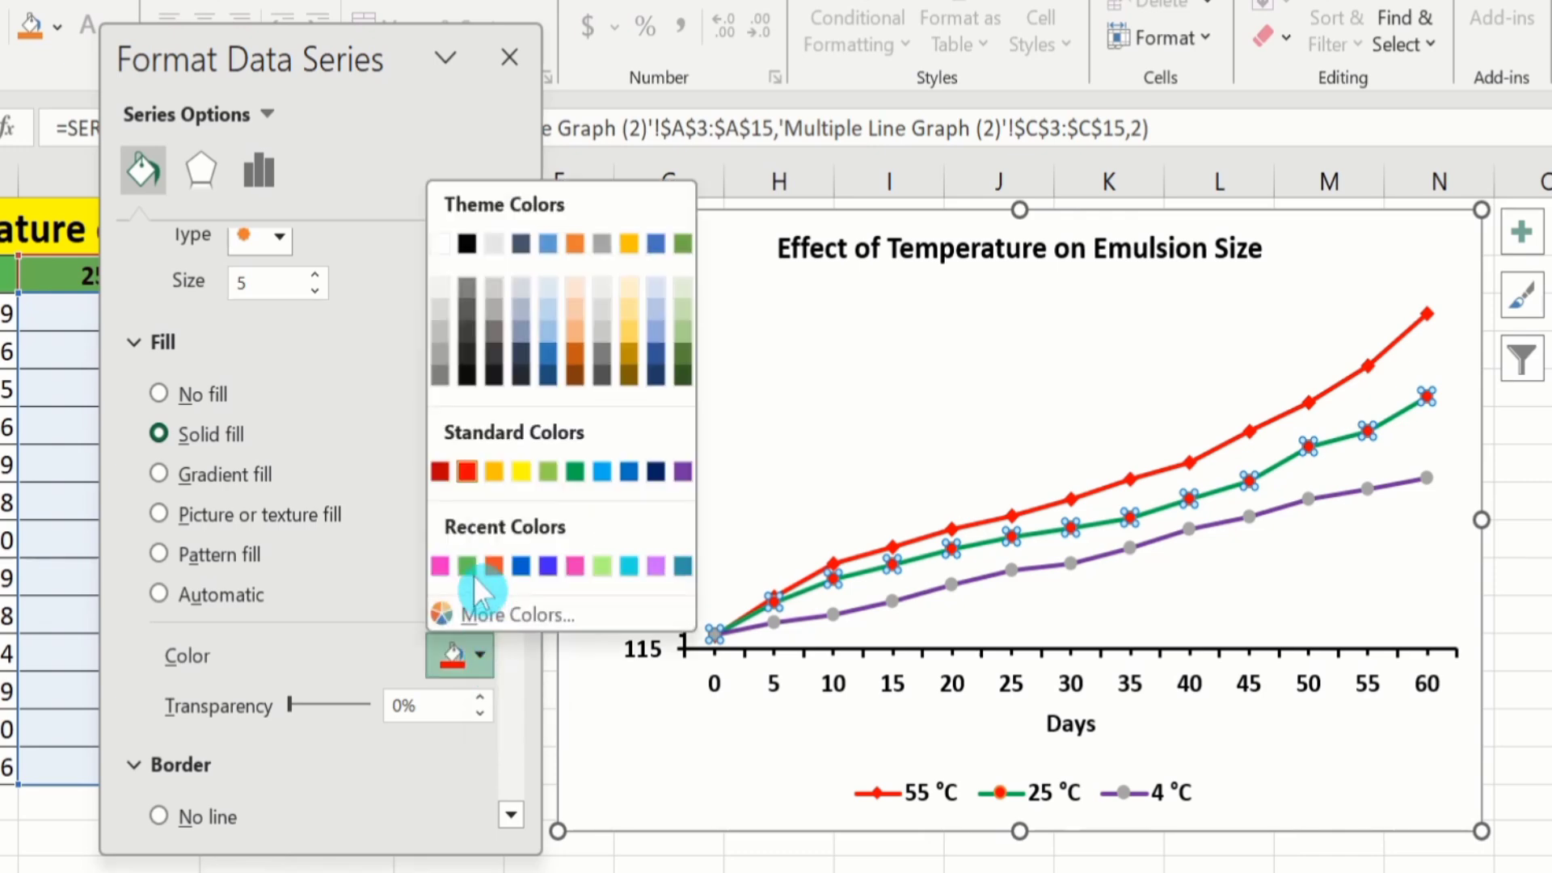
{"action": "key", "text": "Escape"}
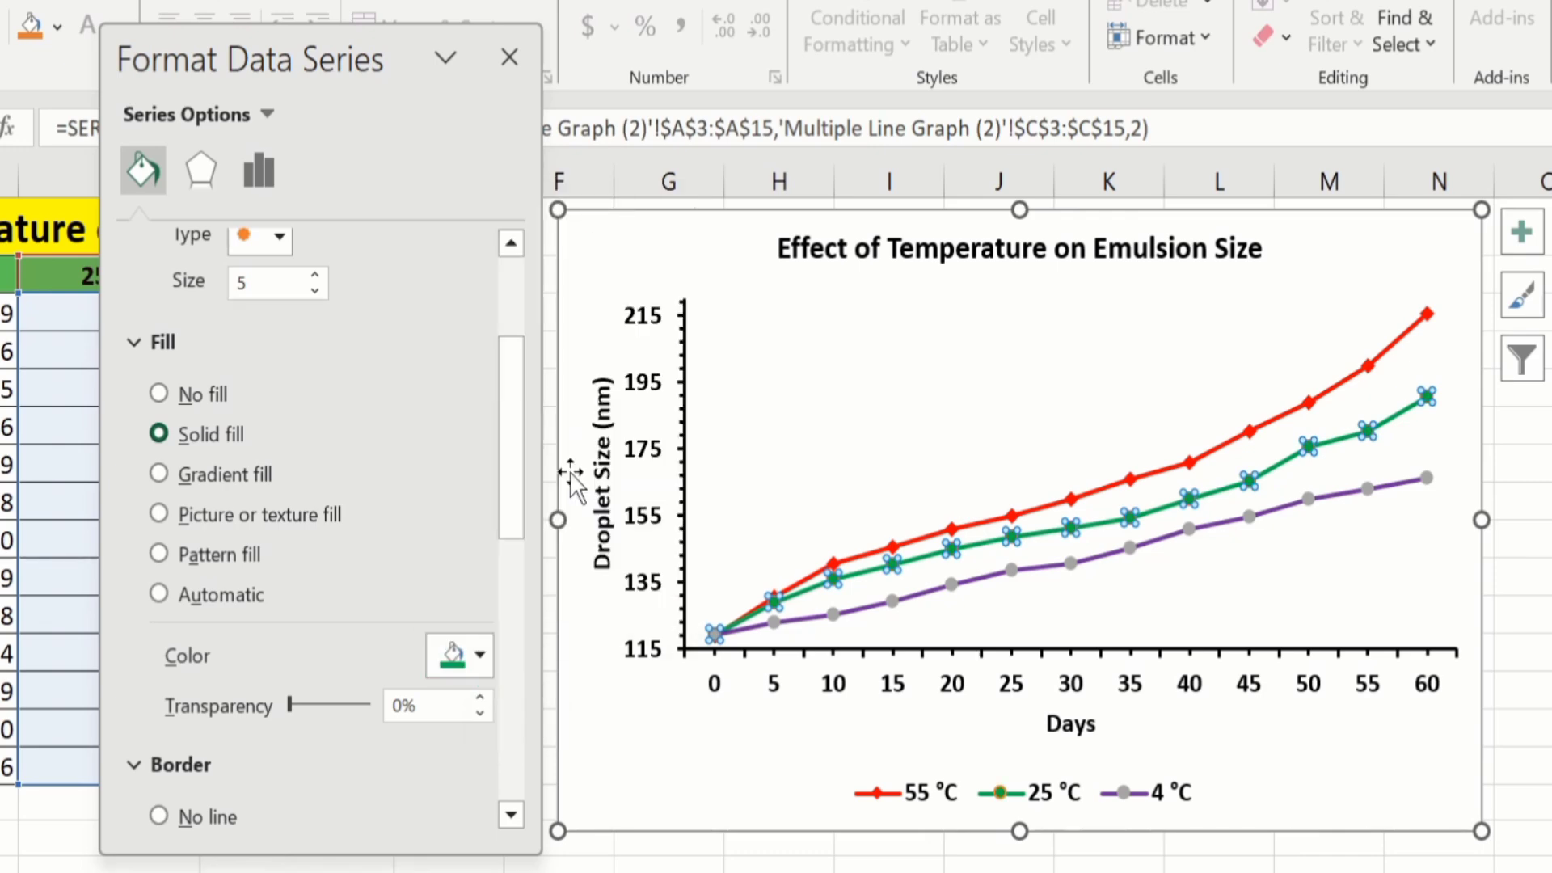
Try a solid black 1.25 pt border on the 25 °C series markers, and set the border to no line instead.
{"action": "left_click_drag", "start_coordinate": [504, 485], "coordinate": [440, 751]}
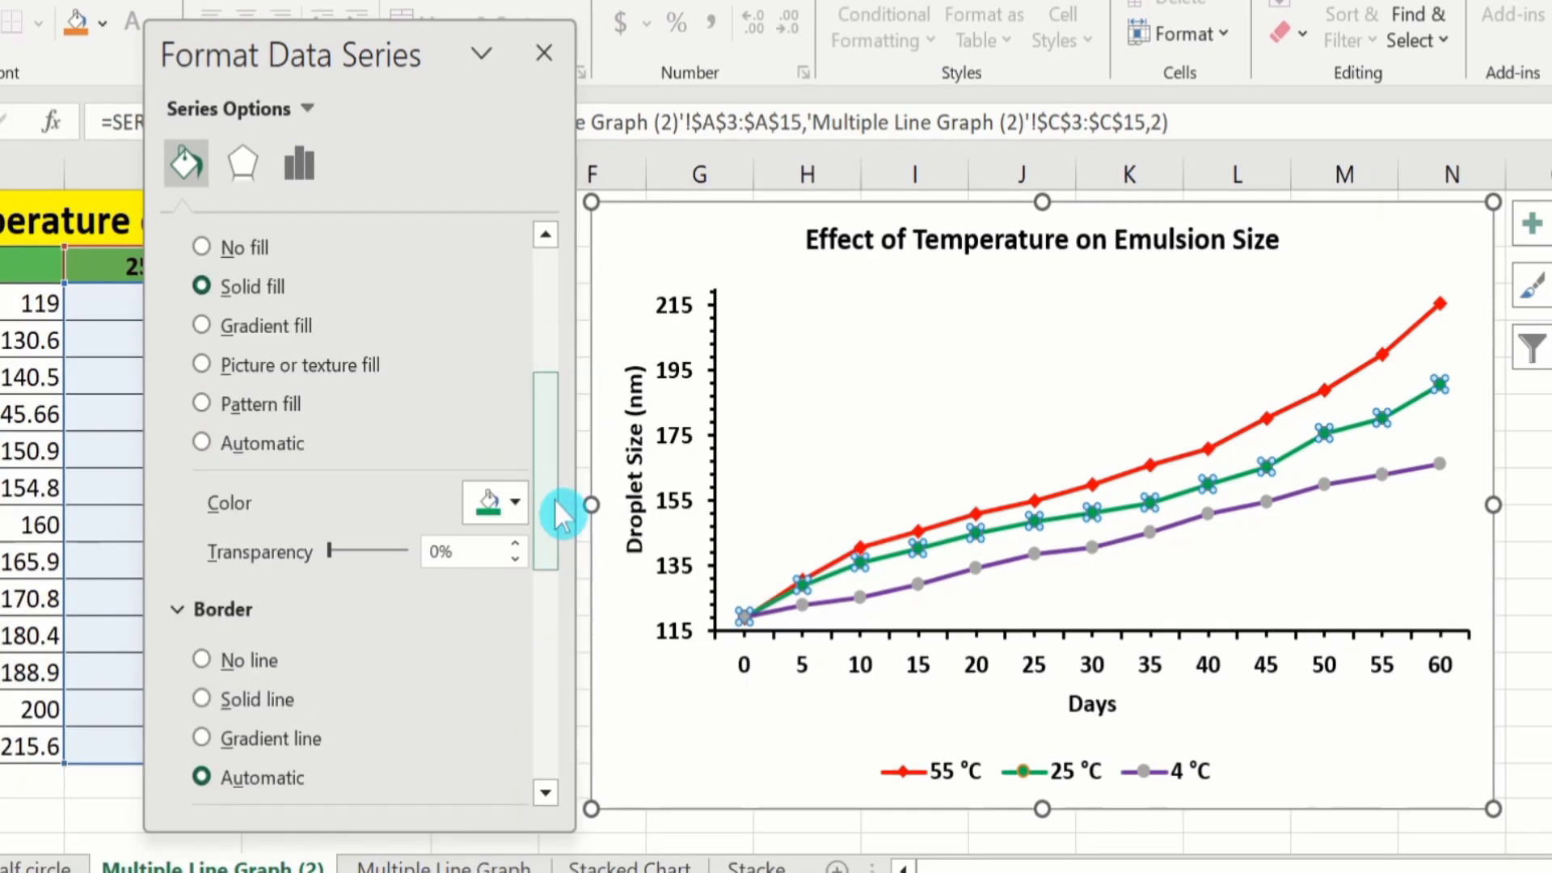
{"action": "left_click_drag", "start_coordinate": [545, 467], "coordinate": [548, 568]}
{"action": "left_click", "coordinate": [202, 401]}
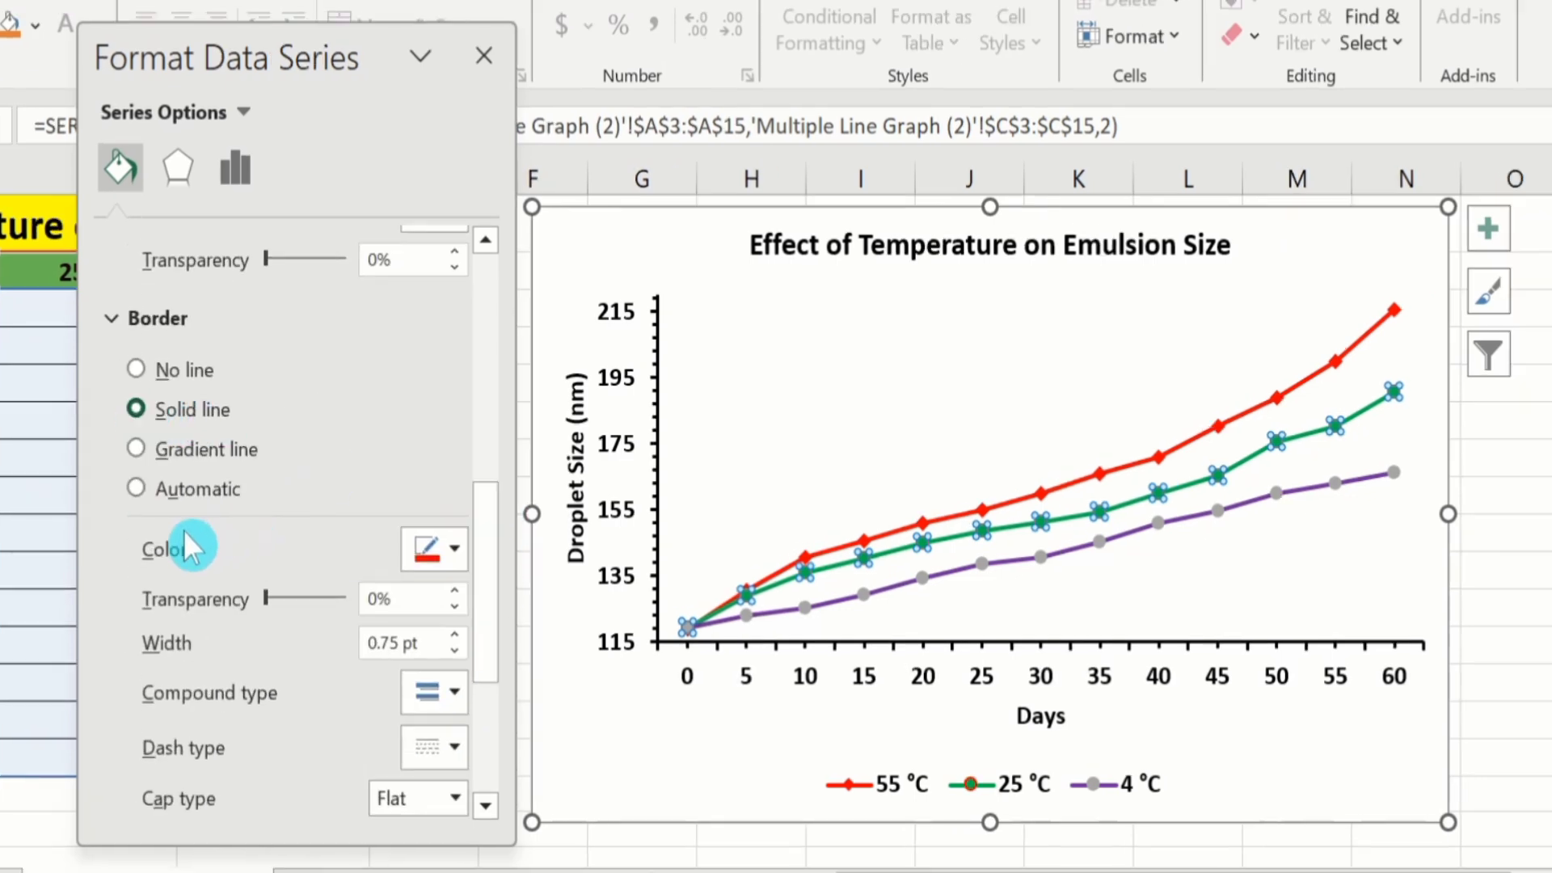
{"action": "left_click", "coordinate": [454, 550]}
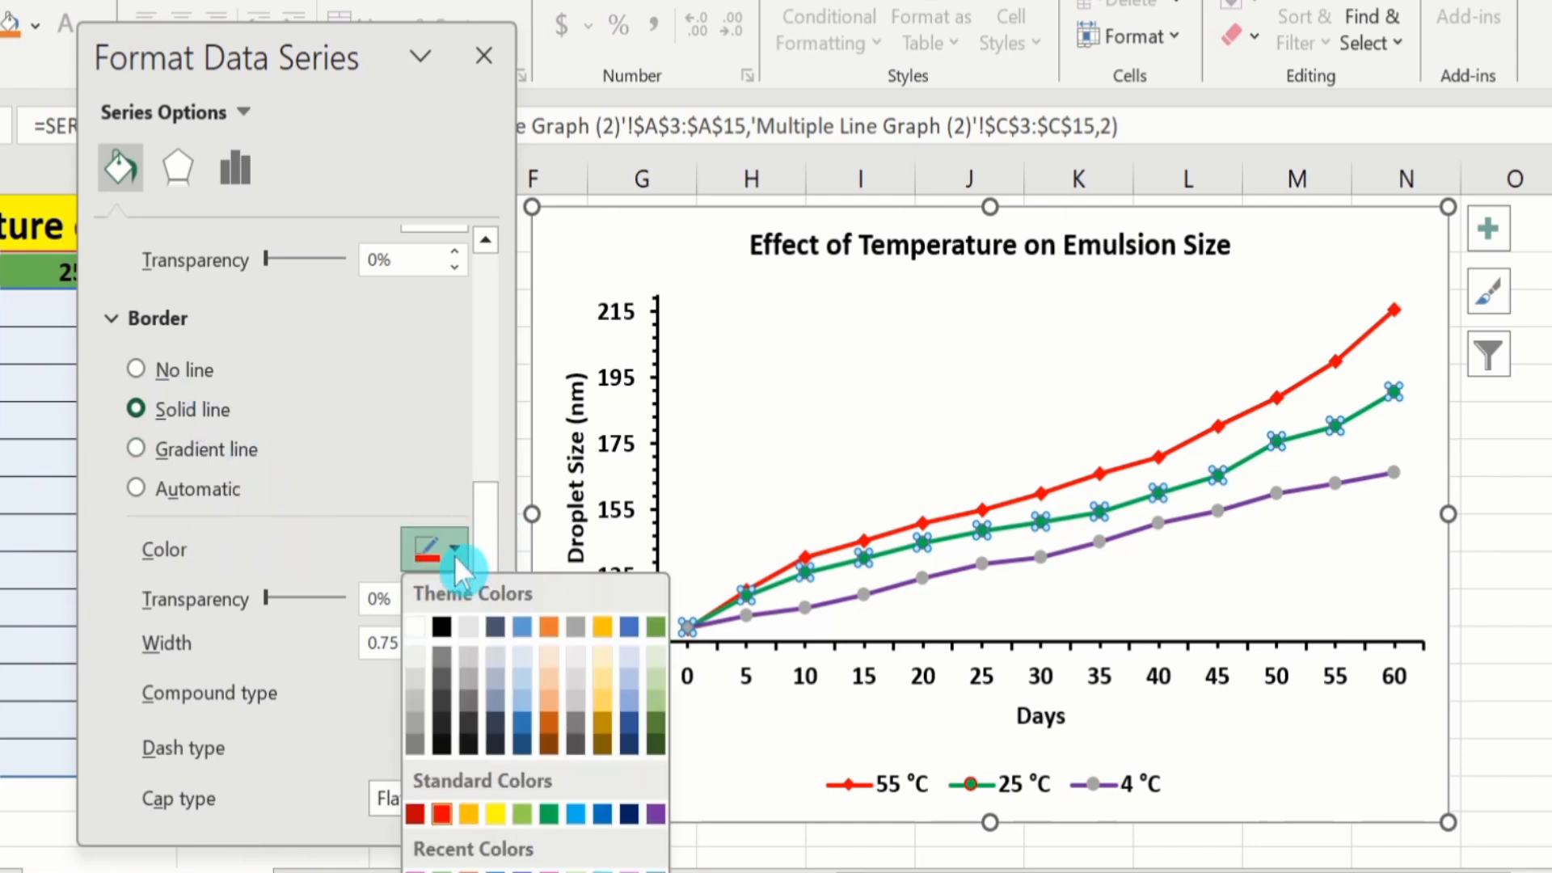
{"action": "left_click", "coordinate": [443, 625]}
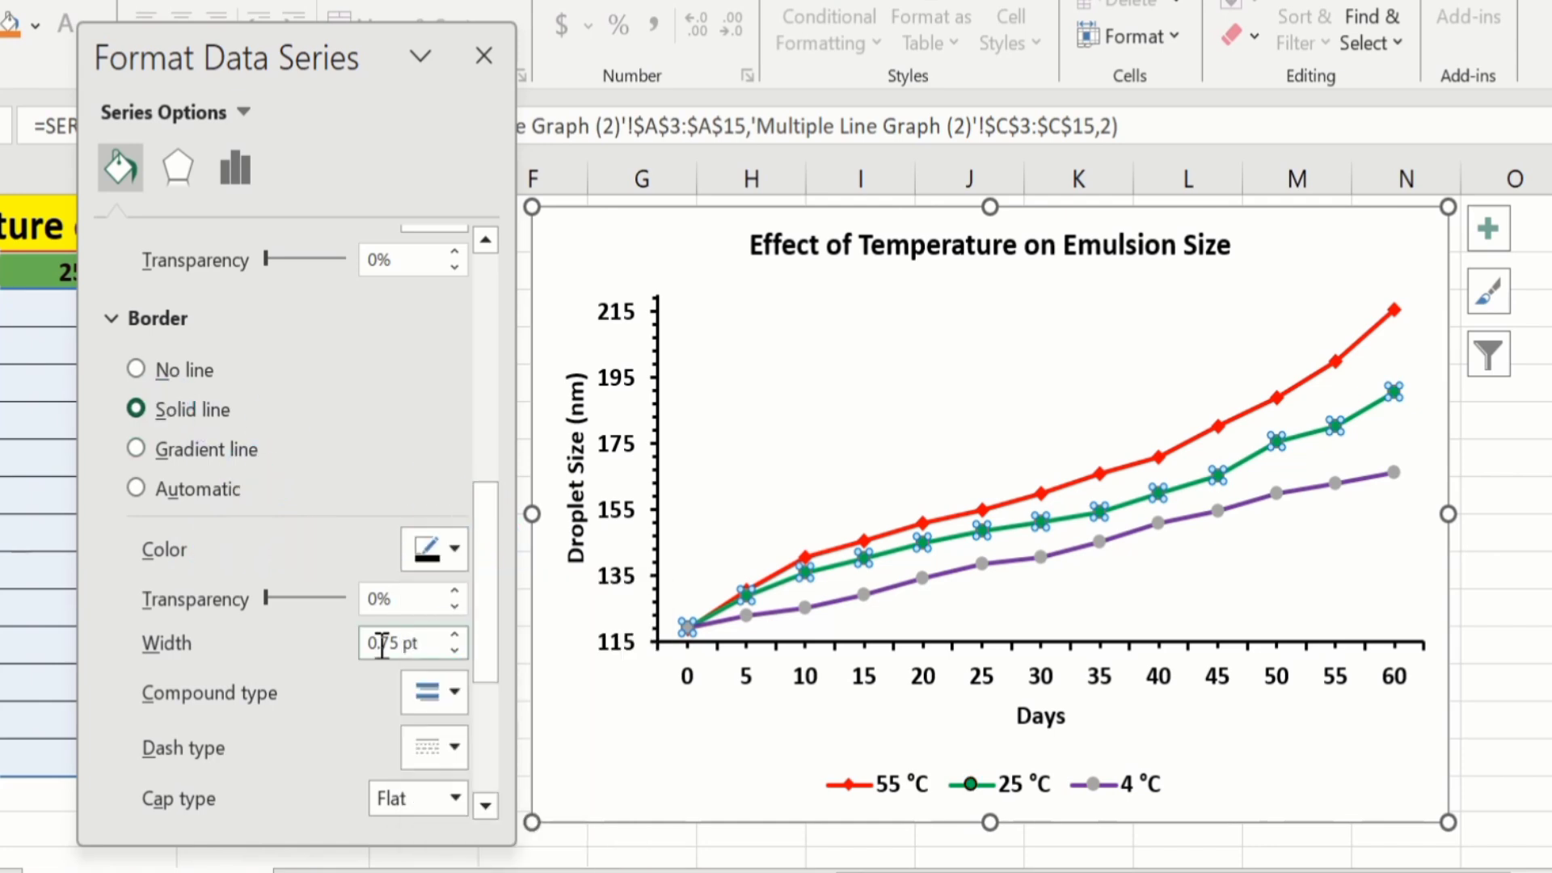
{"action": "left_click", "coordinate": [459, 638]}
{"action": "left_click", "coordinate": [459, 639]}
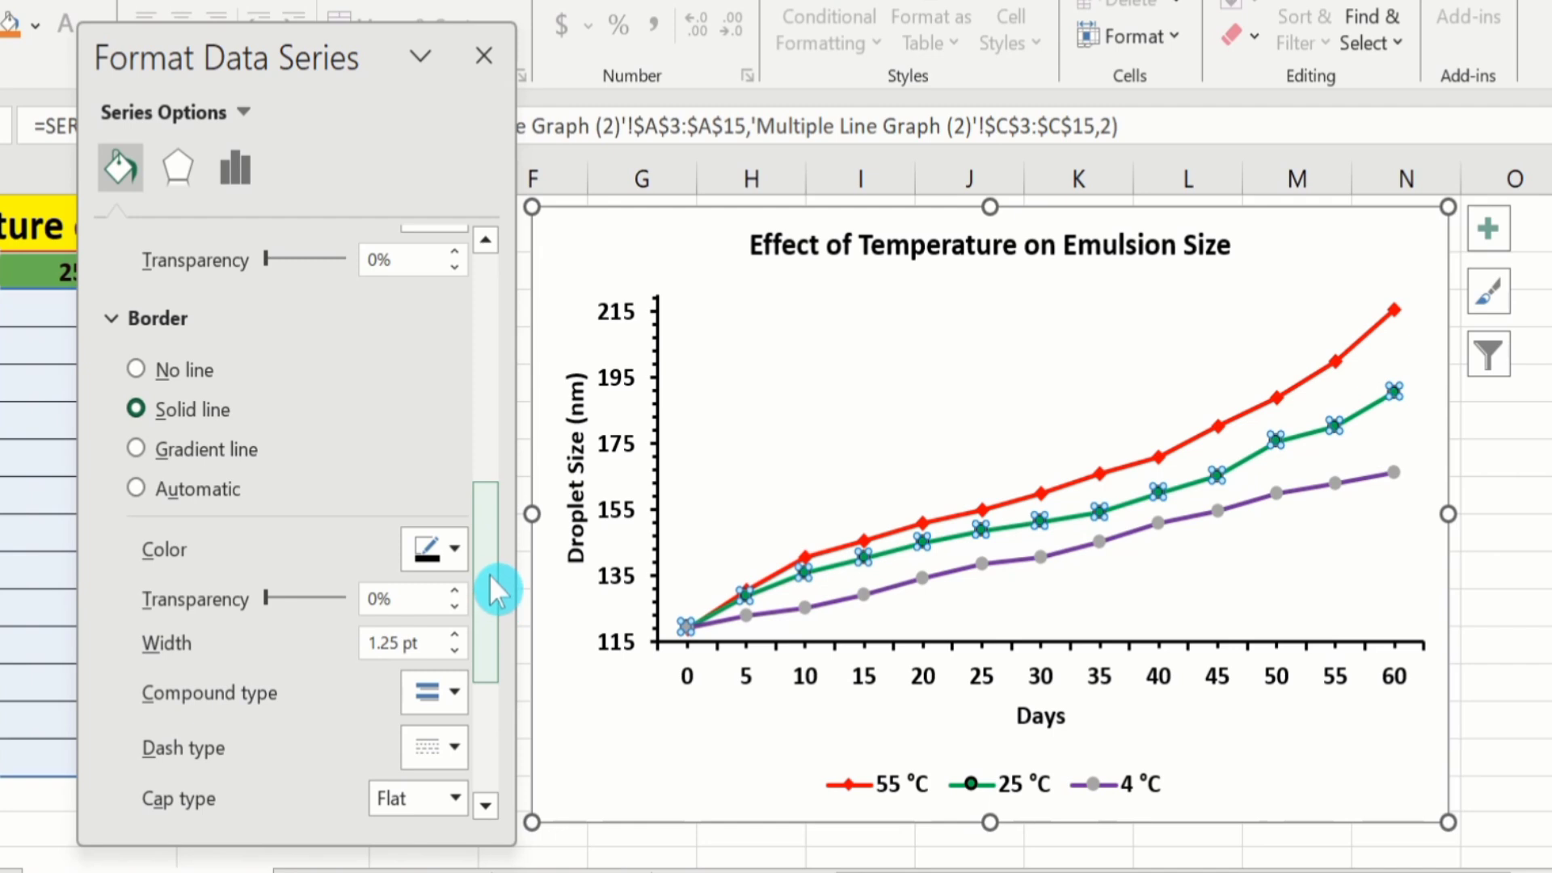
{"action": "left_click", "coordinate": [139, 368]}
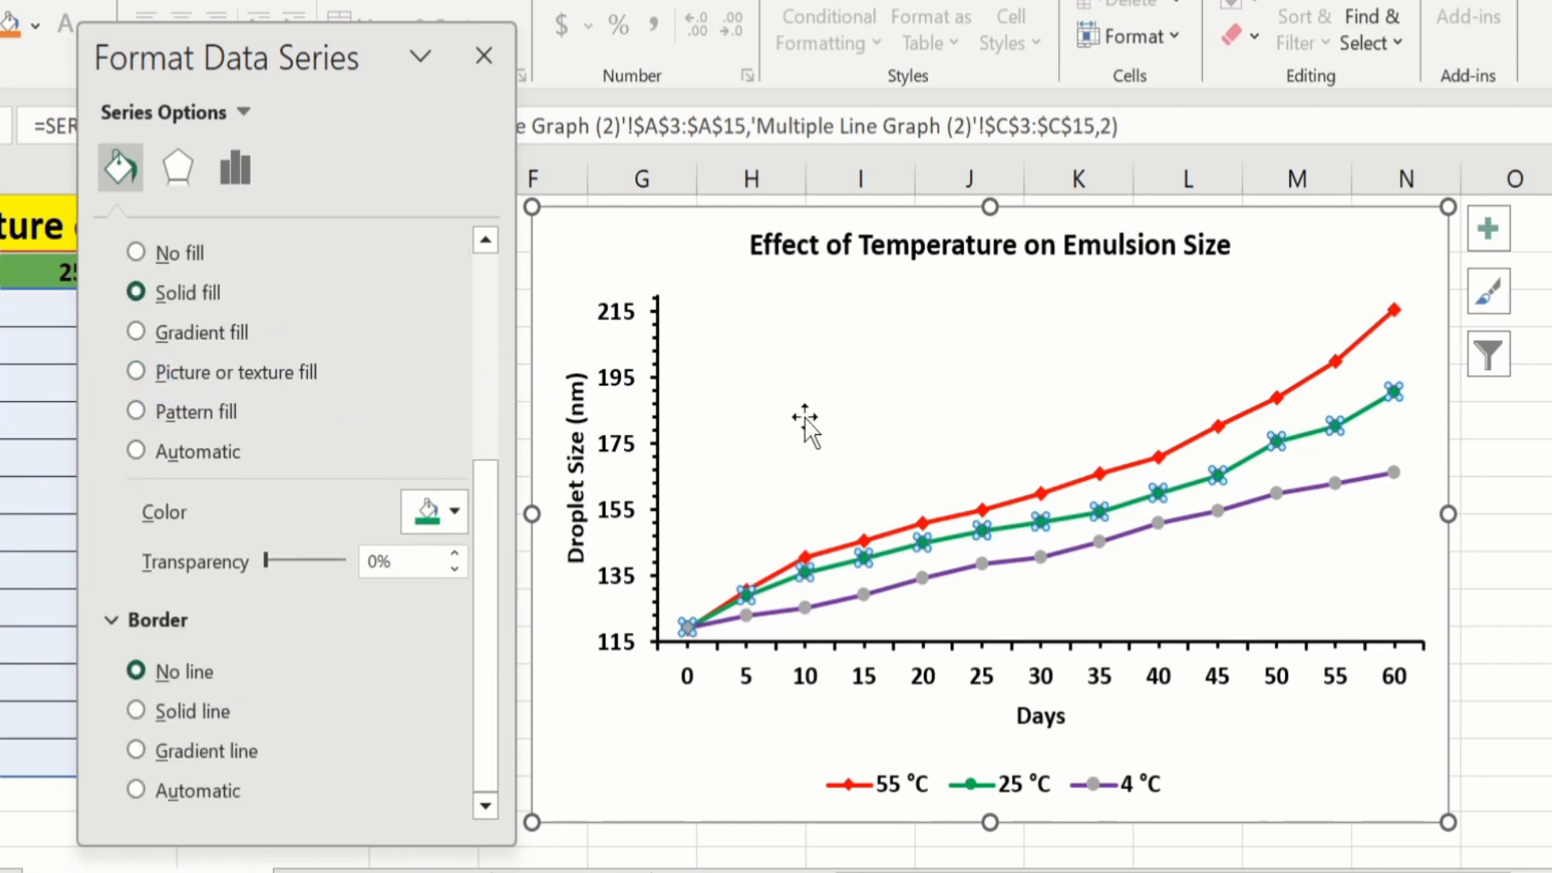
Select the 4 °C data series and change its markers to the built-in square type.
{"action": "left_click", "coordinate": [954, 575]}
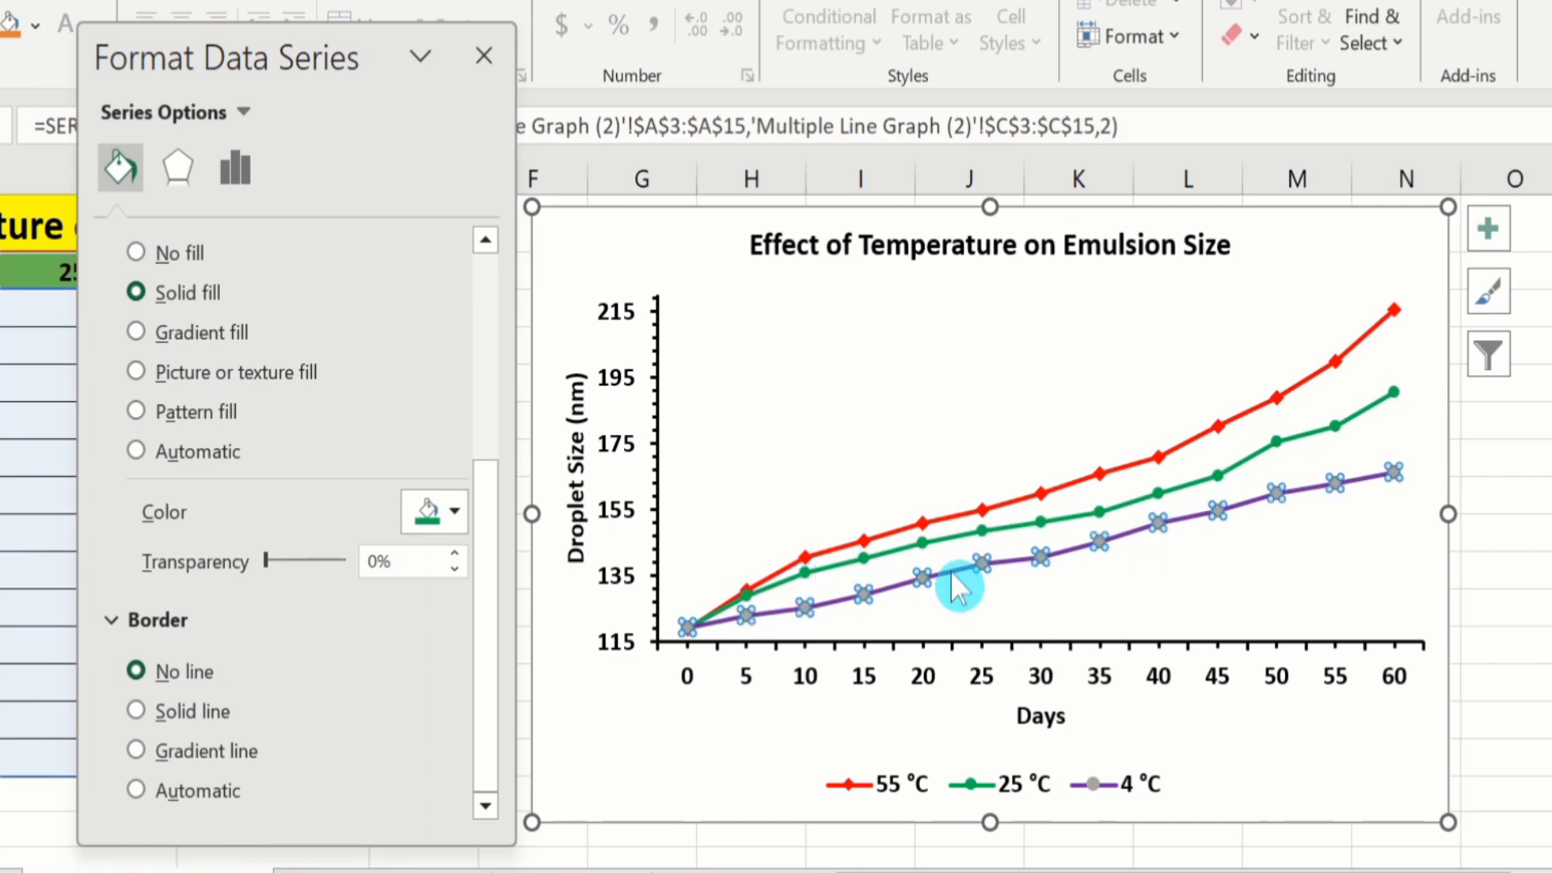
{"action": "scroll", "coordinate": [494, 281], "scroll_direction": "up", "scroll_amount": 5}
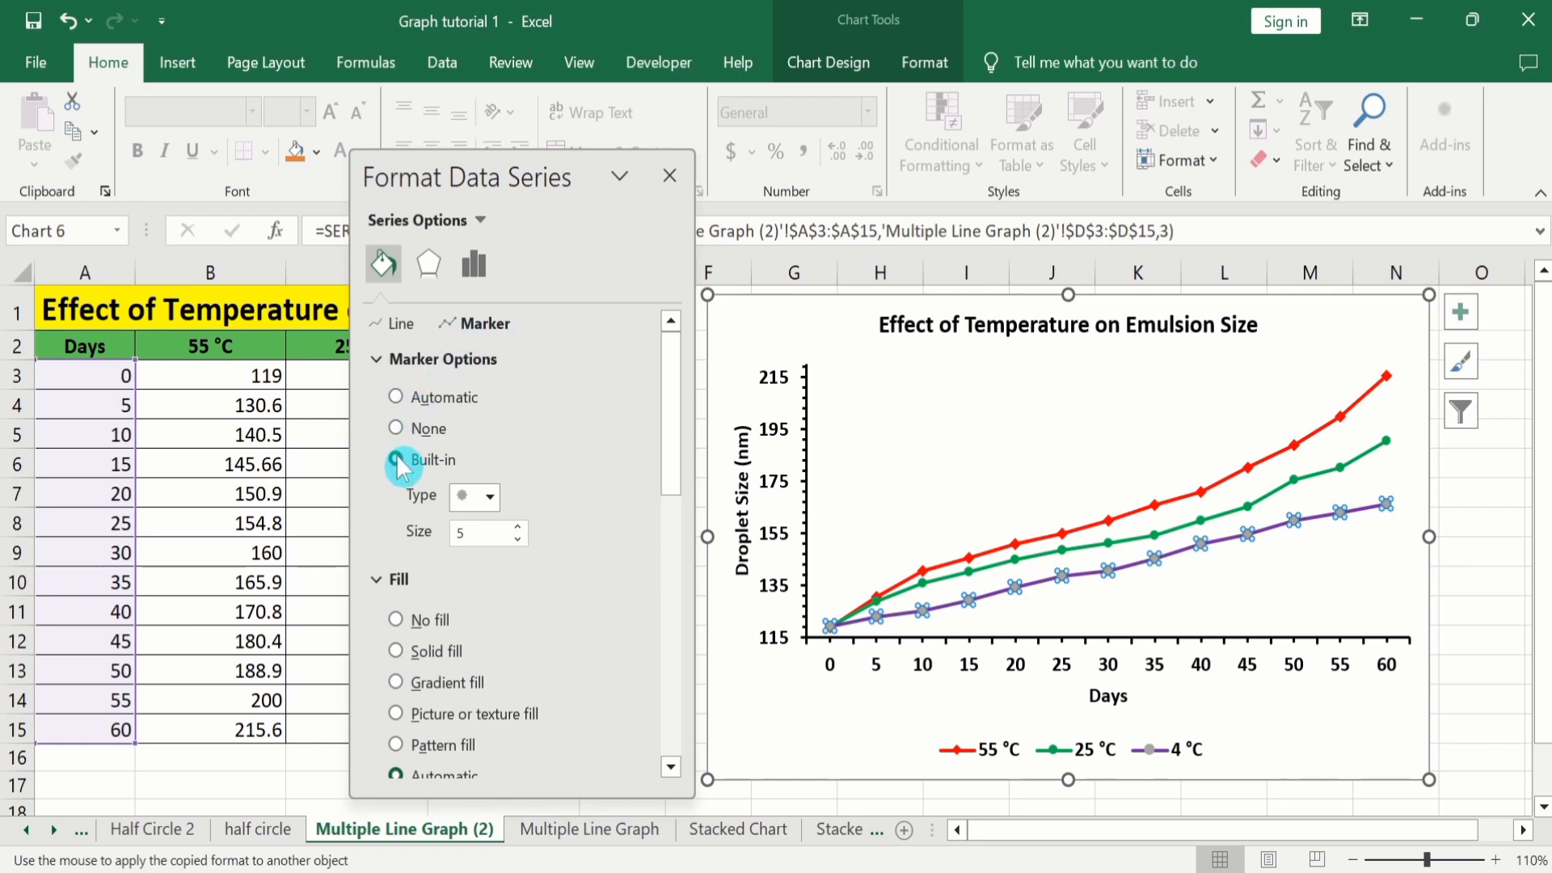
{"action": "left_click", "coordinate": [491, 496]}
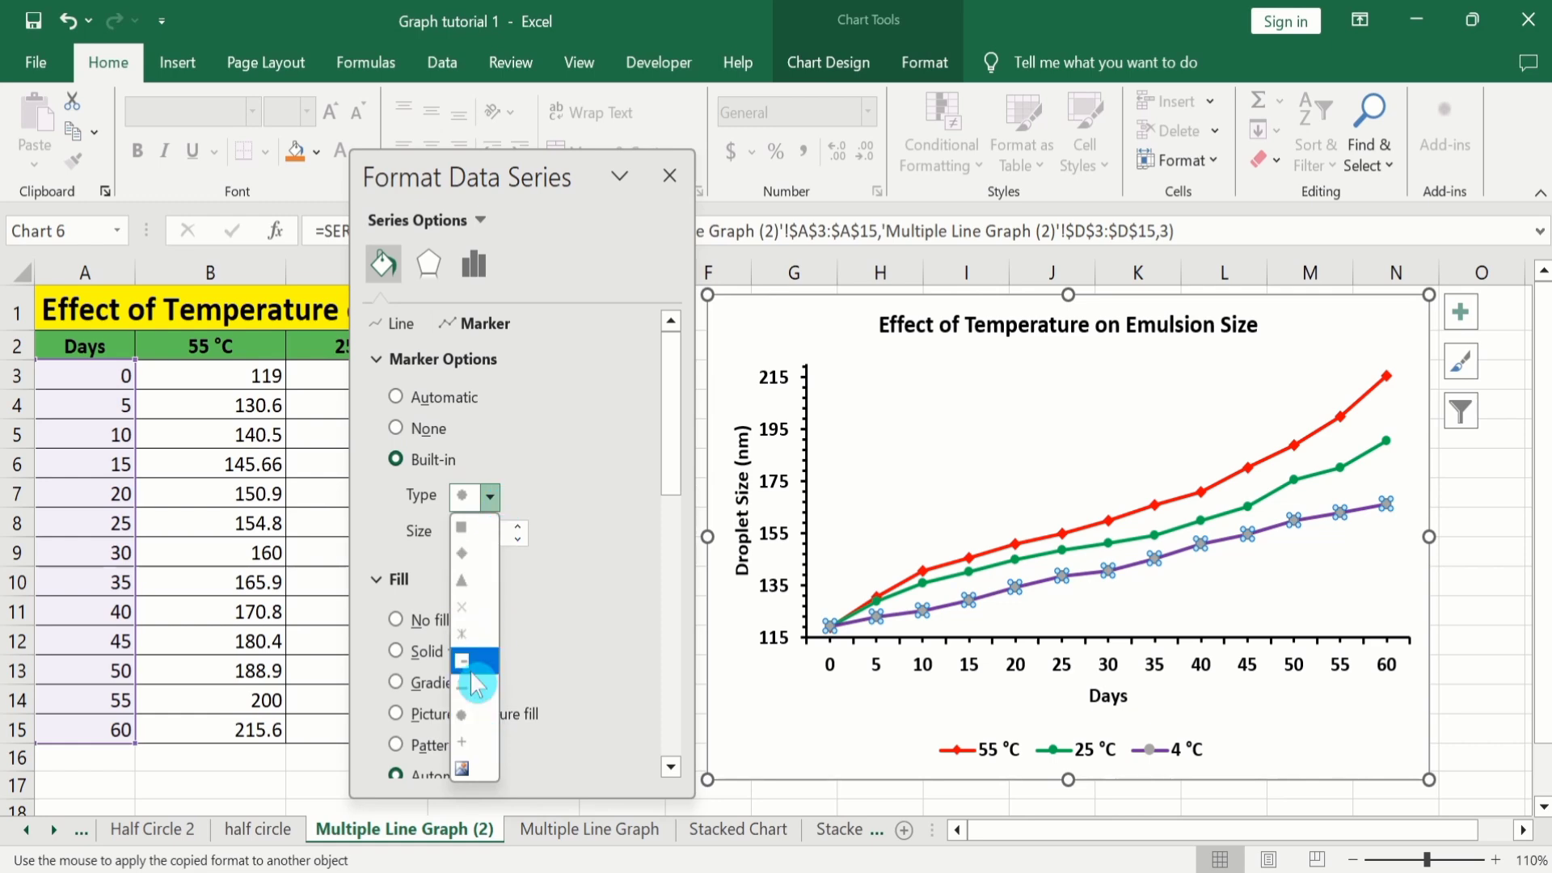
{"action": "left_click", "coordinate": [462, 528]}
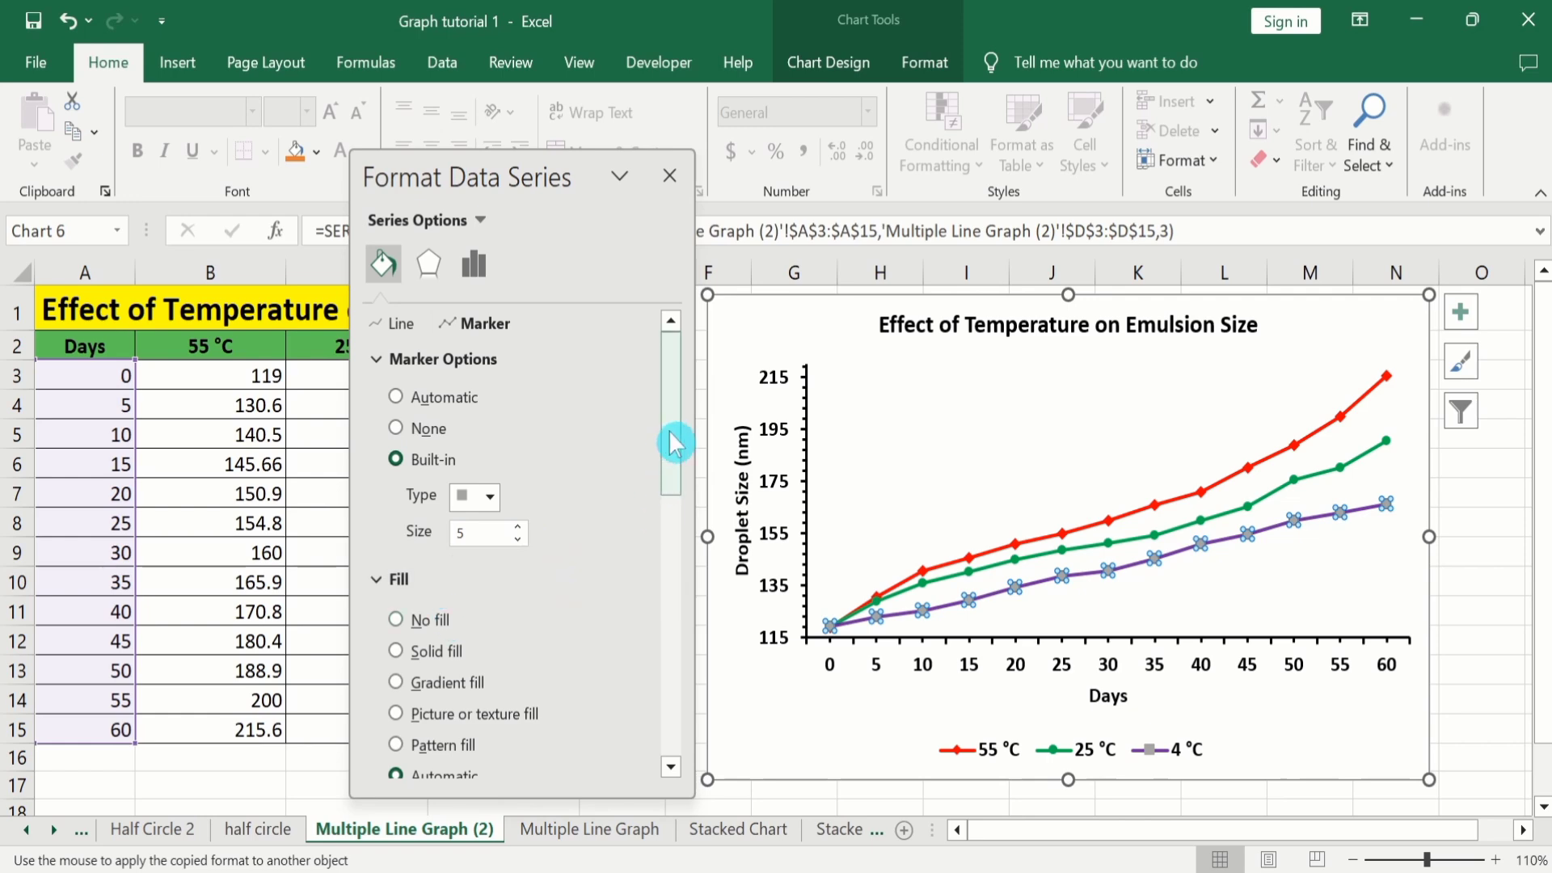
Give the 4 °C series markers a solid purple fill and no border line, closing the series formatting and deselecting the chart.
{"action": "left_click_drag", "start_coordinate": [668, 430], "coordinate": [671, 489]}
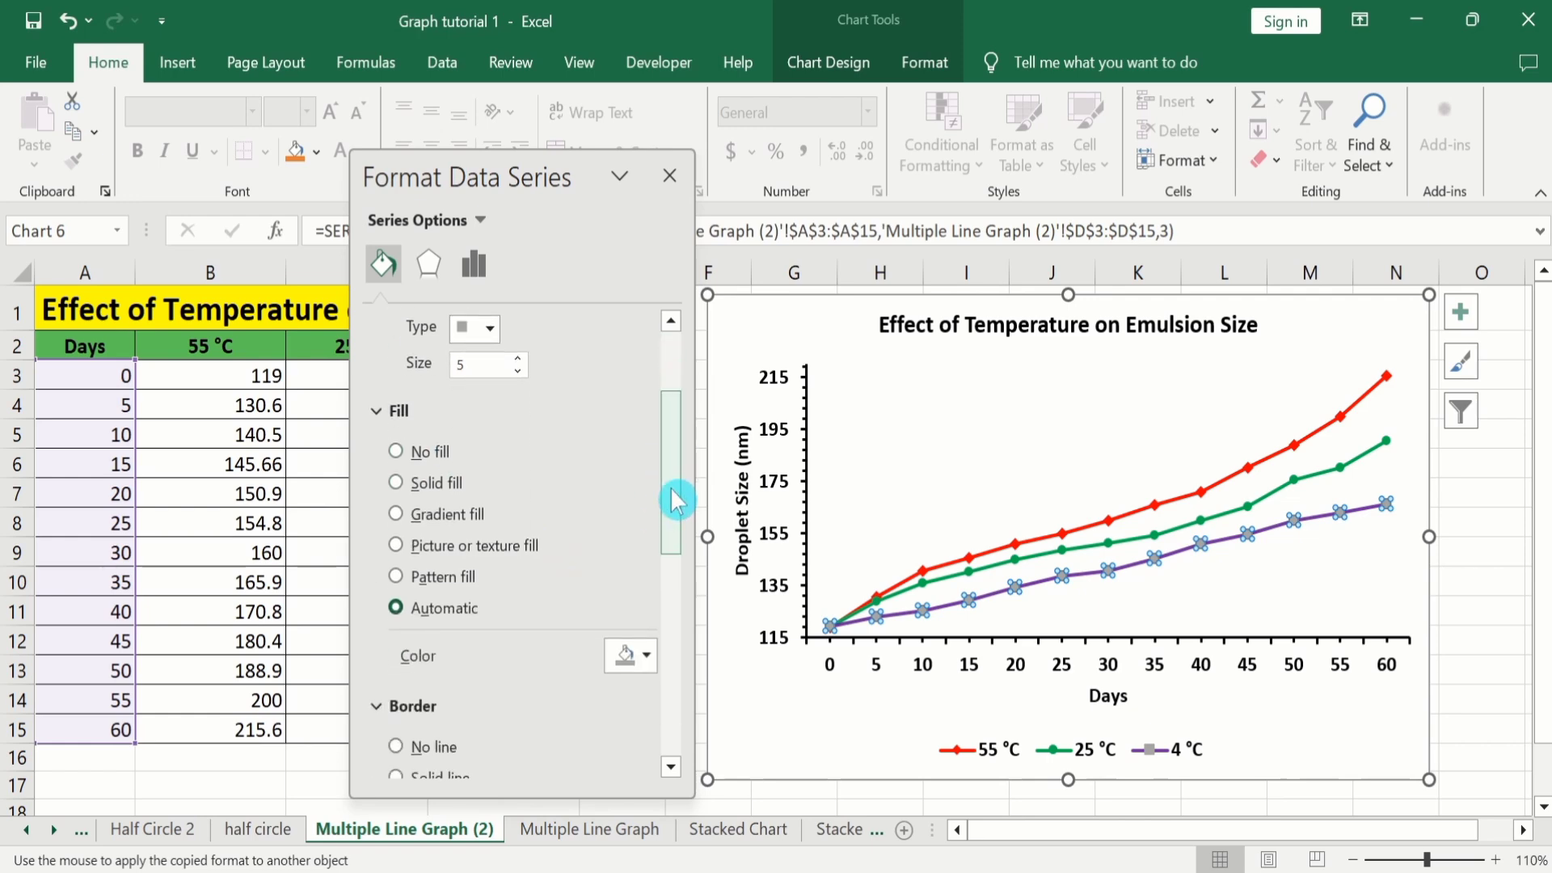
{"action": "left_click", "coordinate": [396, 483]}
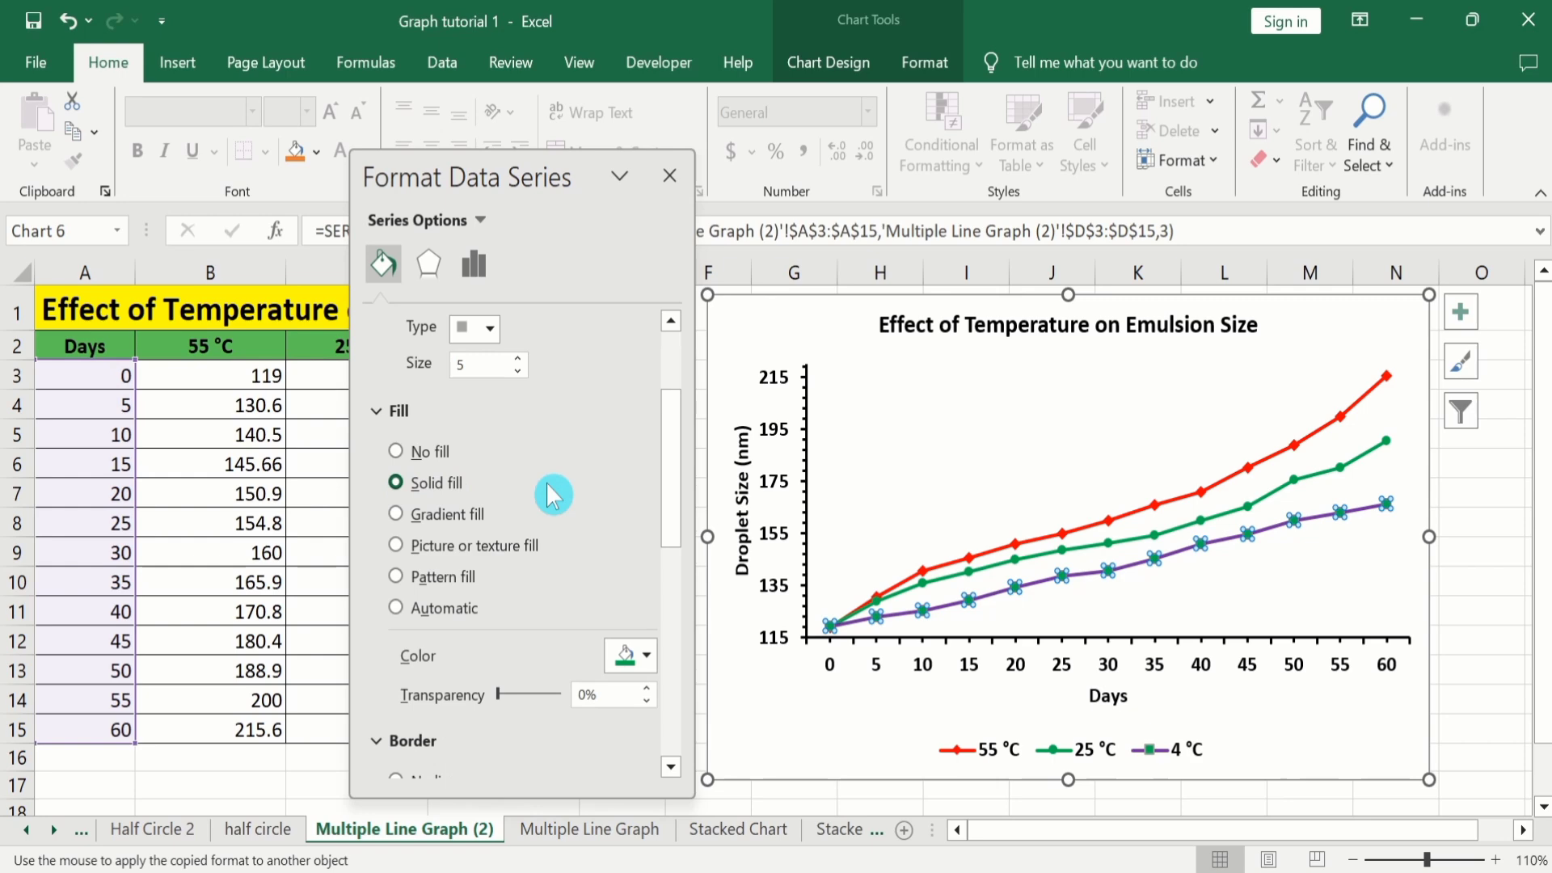
{"action": "left_click", "coordinate": [646, 656]}
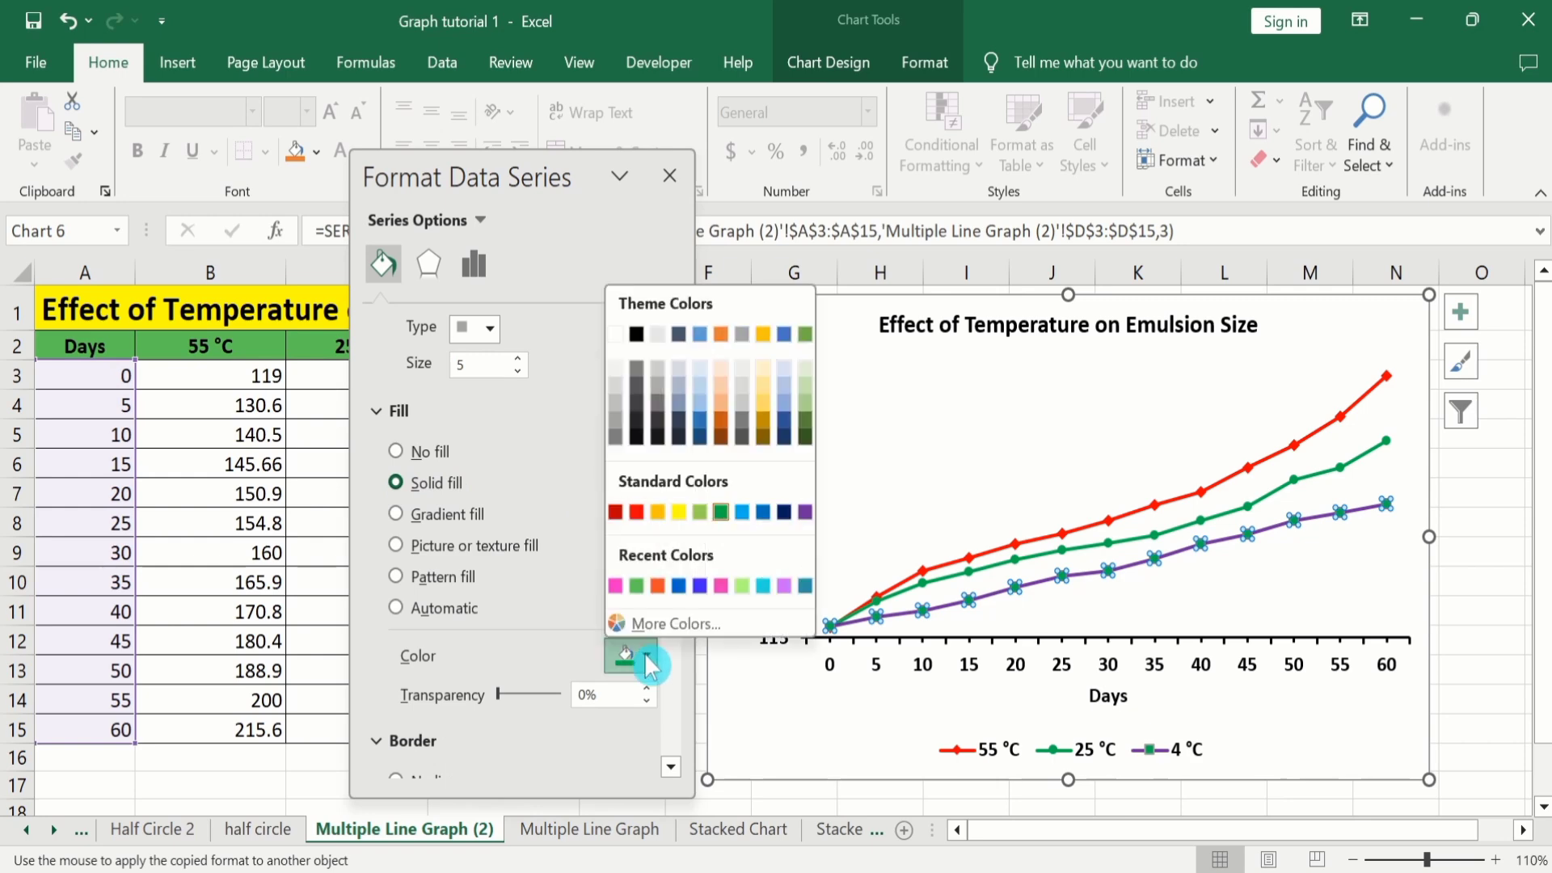
{"action": "left_click", "coordinate": [805, 512]}
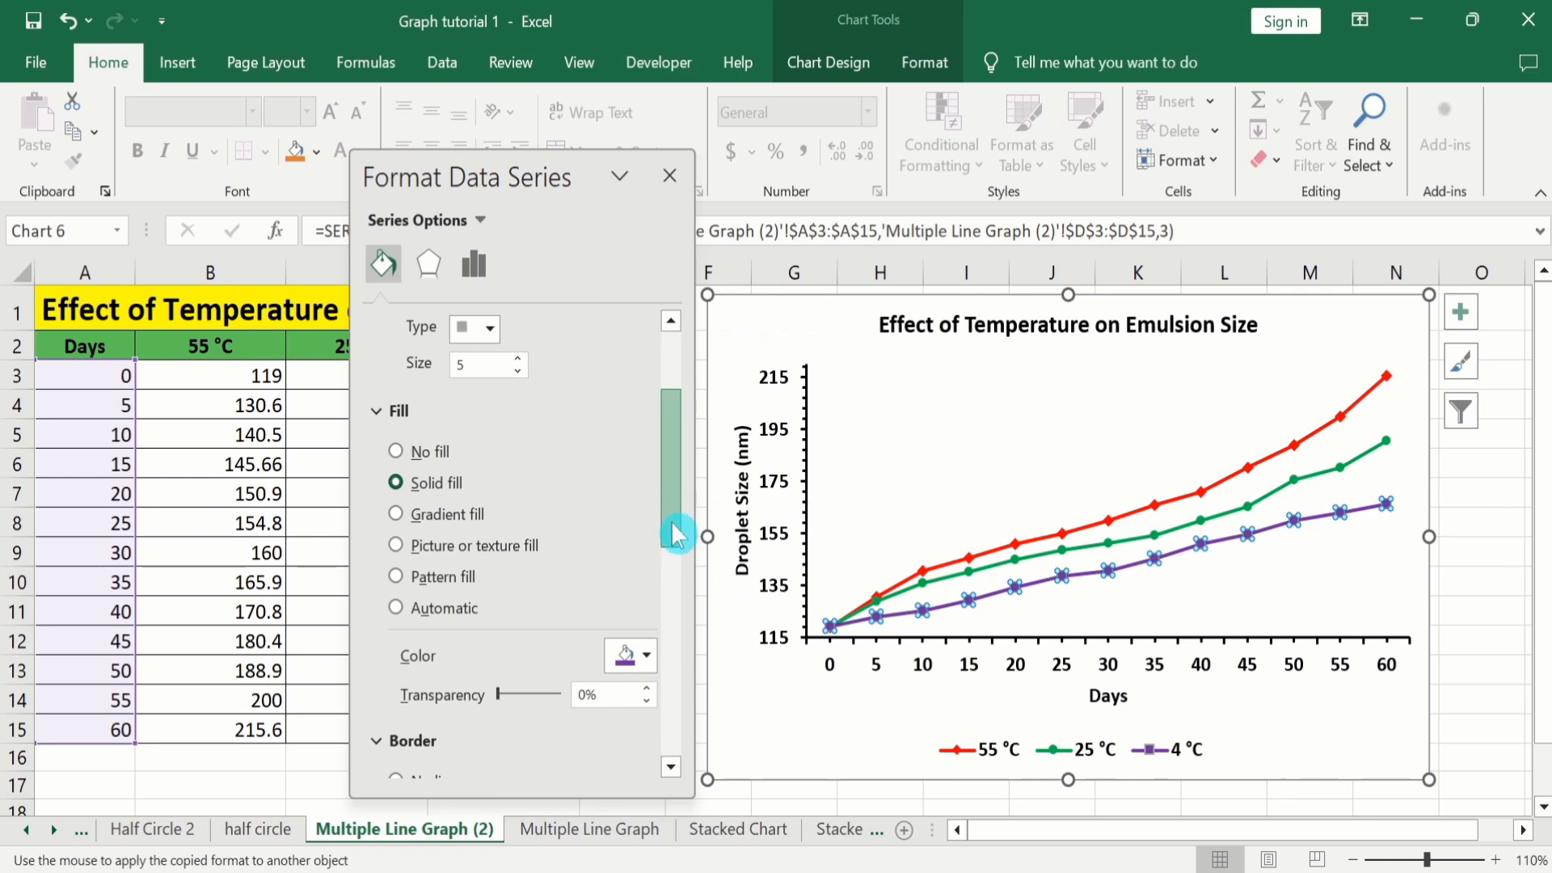
{"action": "left_click_drag", "start_coordinate": [676, 533], "coordinate": [680, 623]}
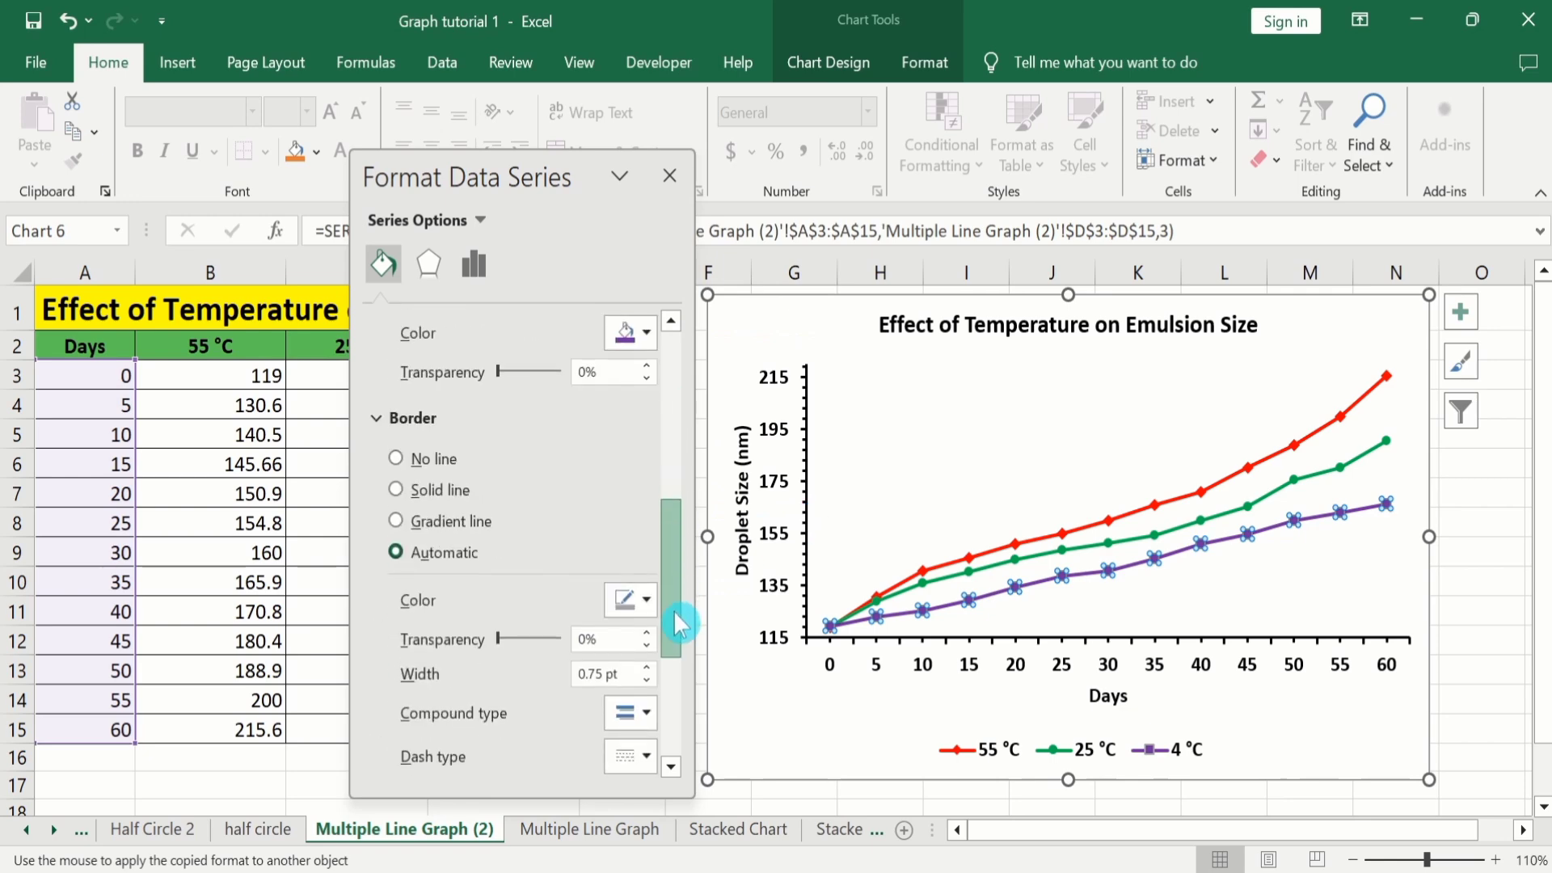
{"action": "left_click", "coordinate": [419, 459]}
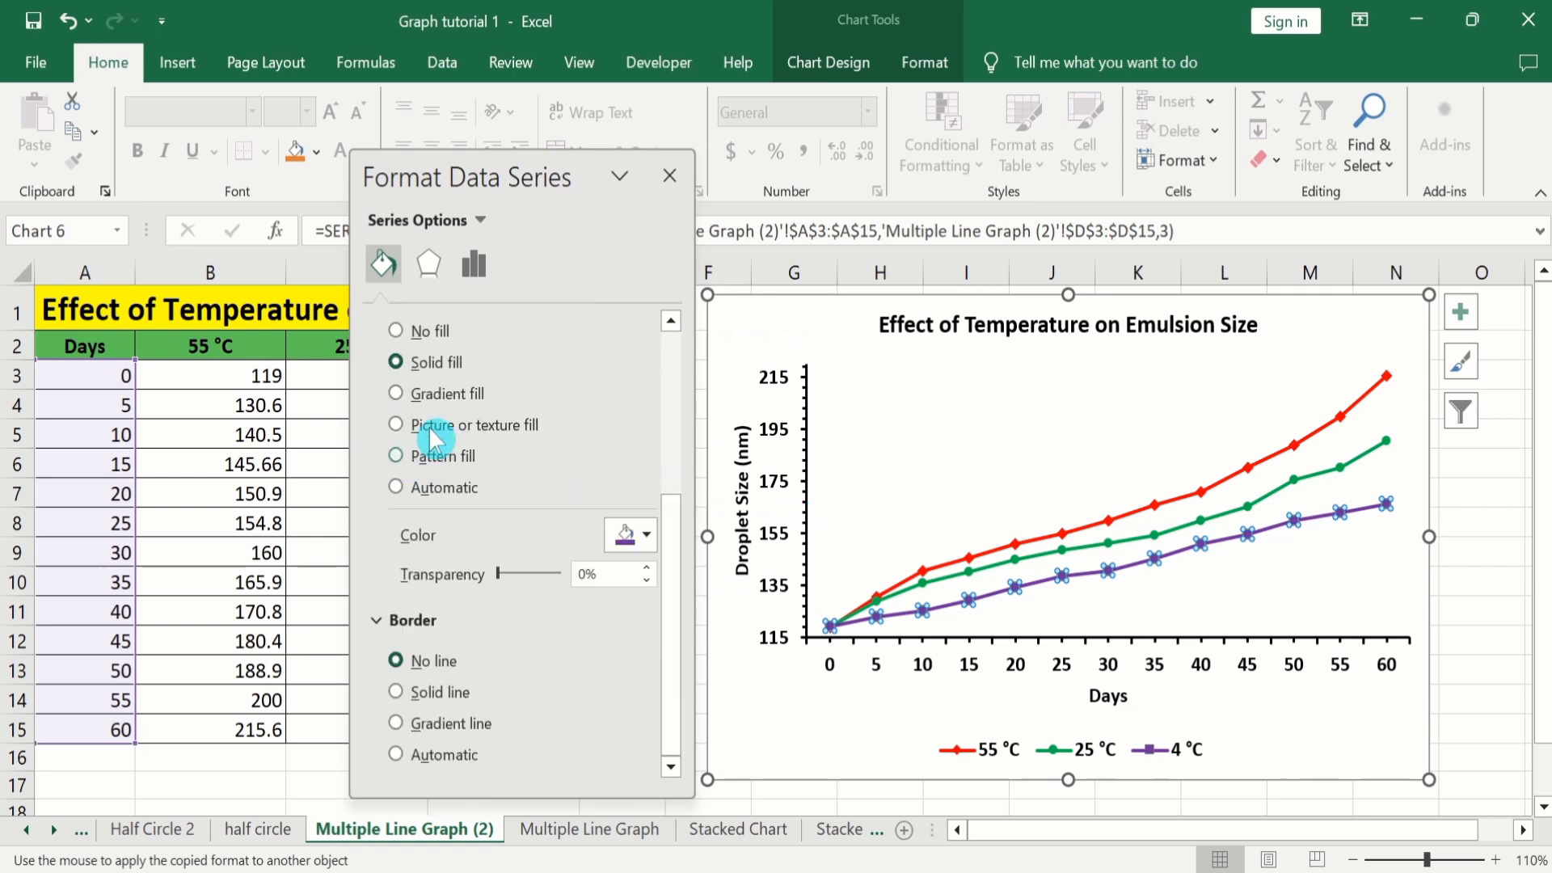
{"action": "left_click", "coordinate": [671, 176]}
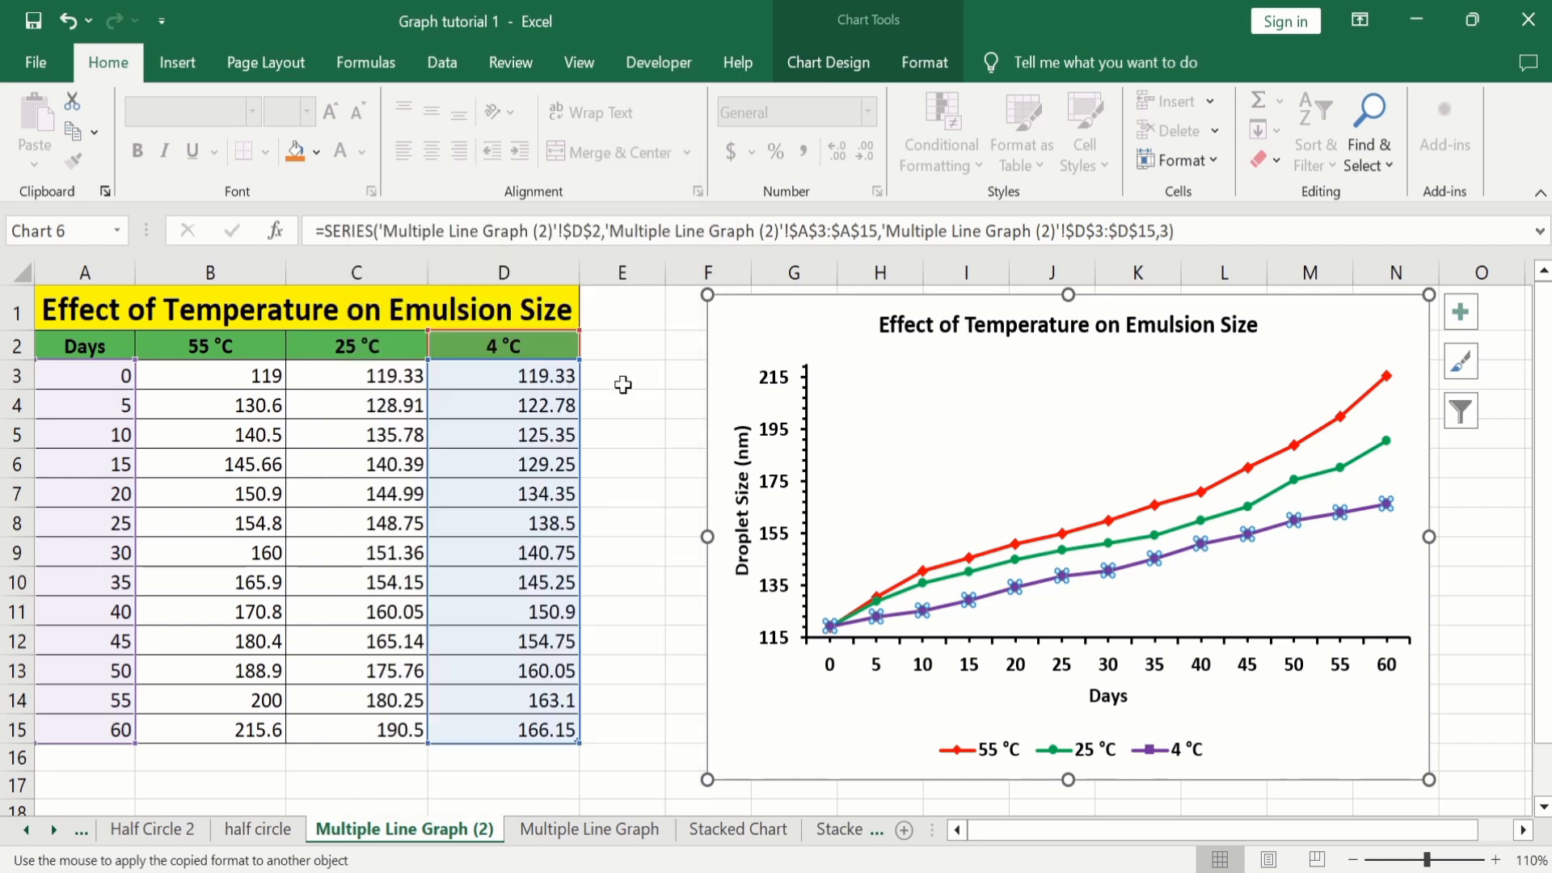
{"action": "left_click", "coordinate": [633, 482]}
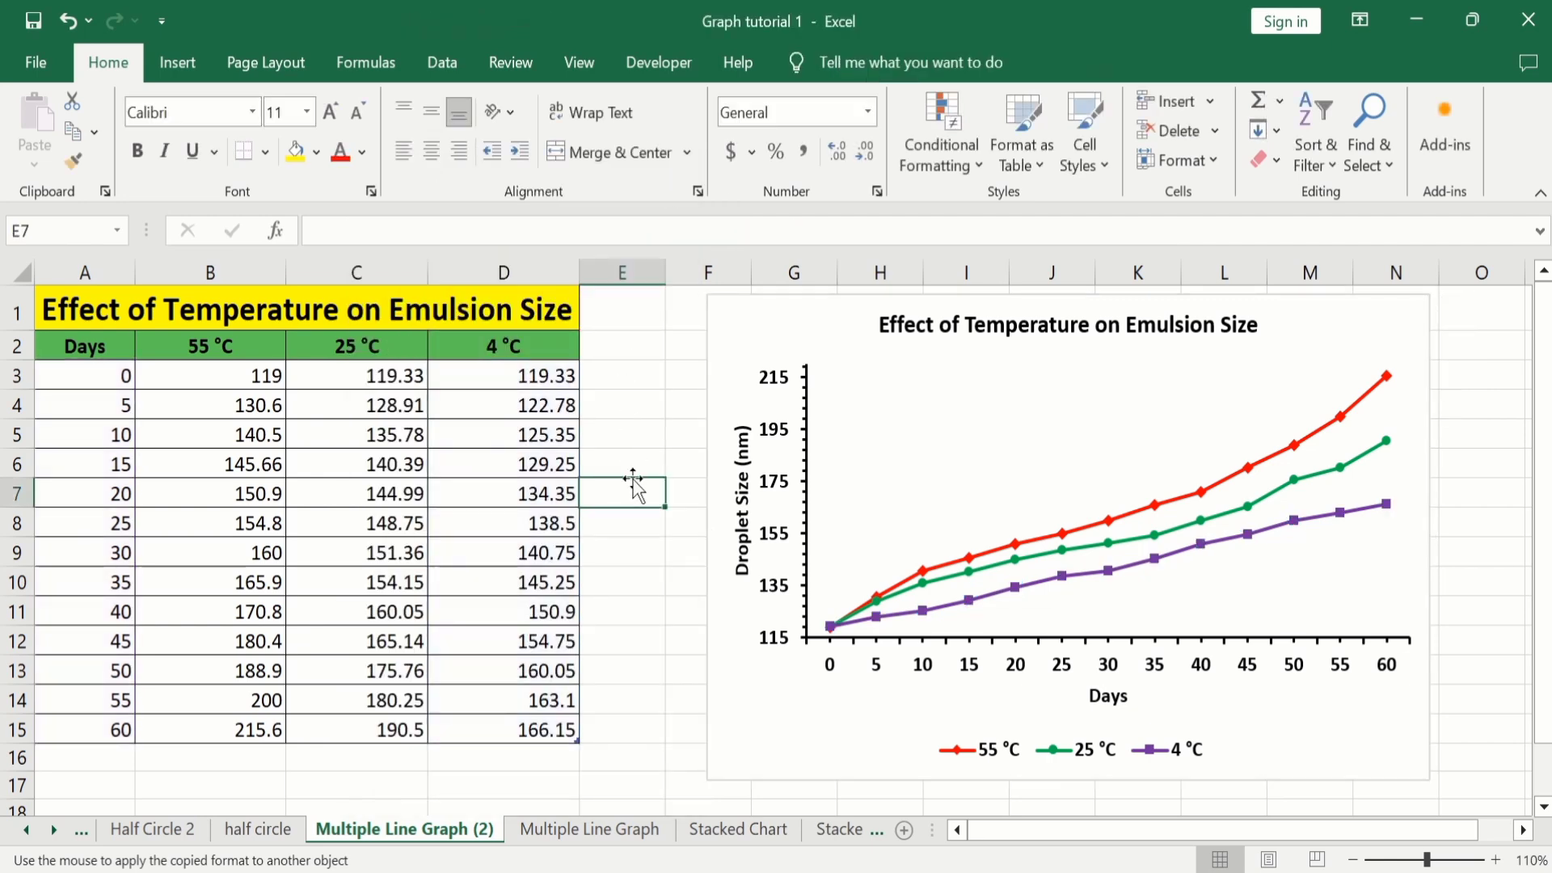
{"action": "left_click", "coordinate": [659, 756]}
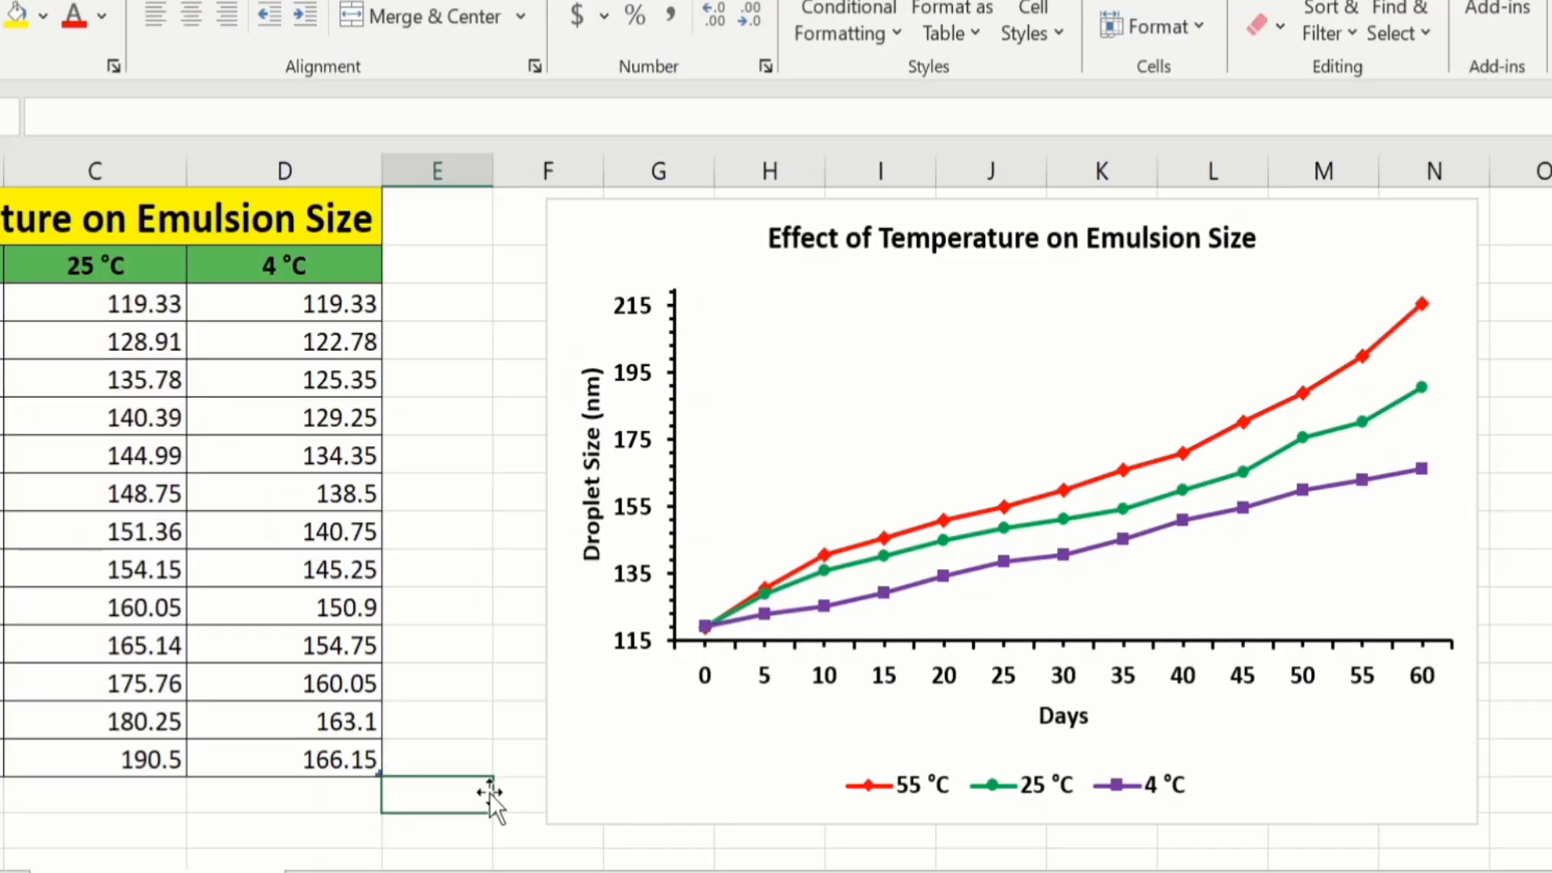
Move the chart legend from below the Days axis title into the empty upper-left area of the plot.
{"action": "left_click", "coordinate": [986, 778]}
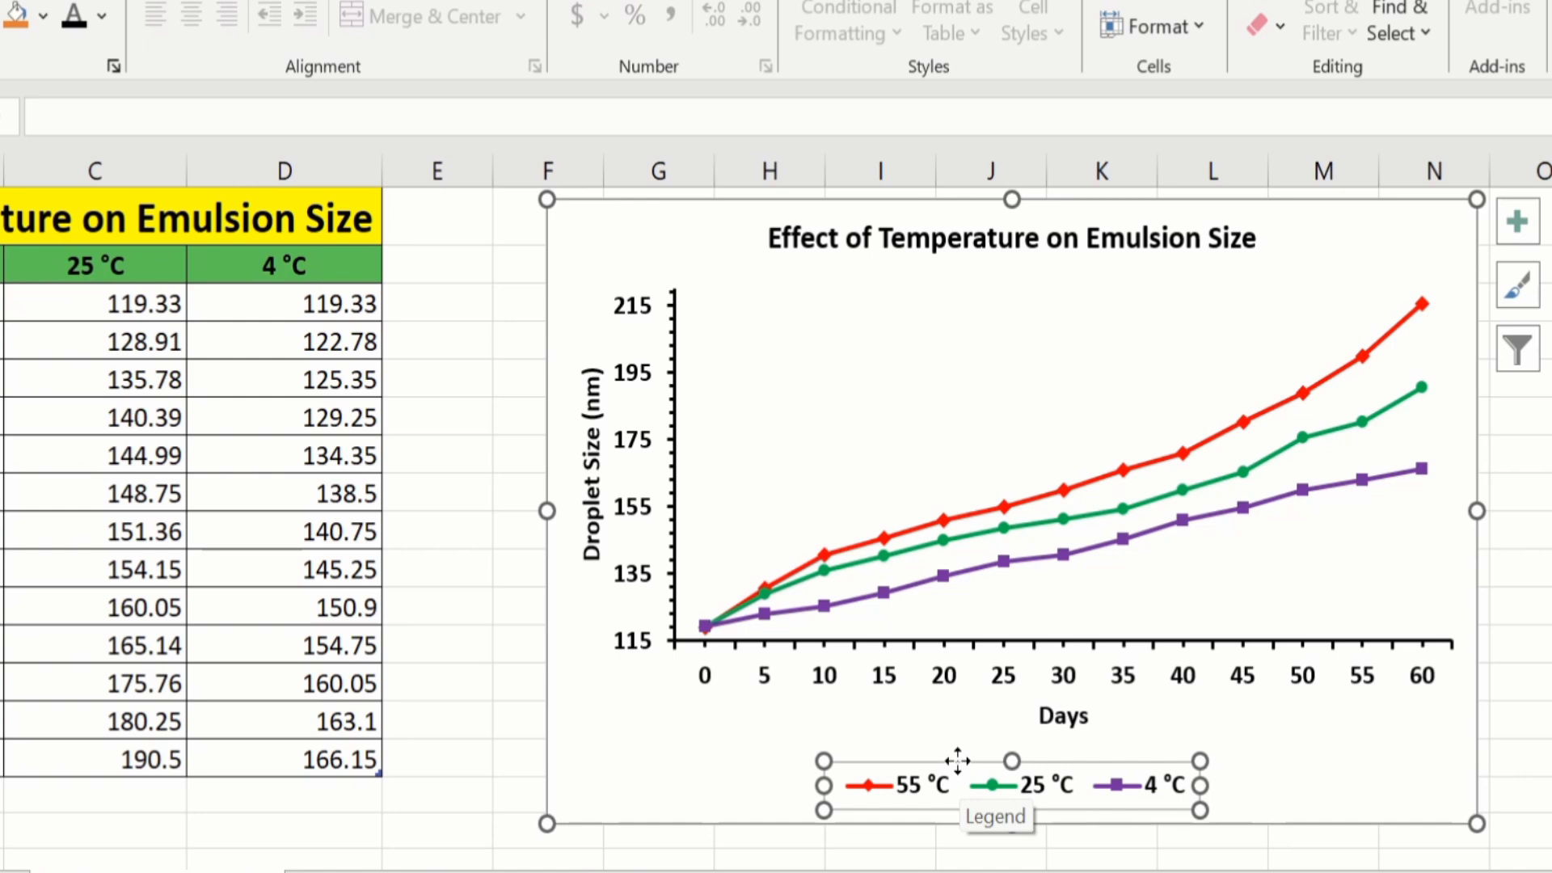
{"action": "left_click_drag", "start_coordinate": [958, 761], "coordinate": [850, 308]}
{"action": "left_click", "coordinate": [1535, 596]}
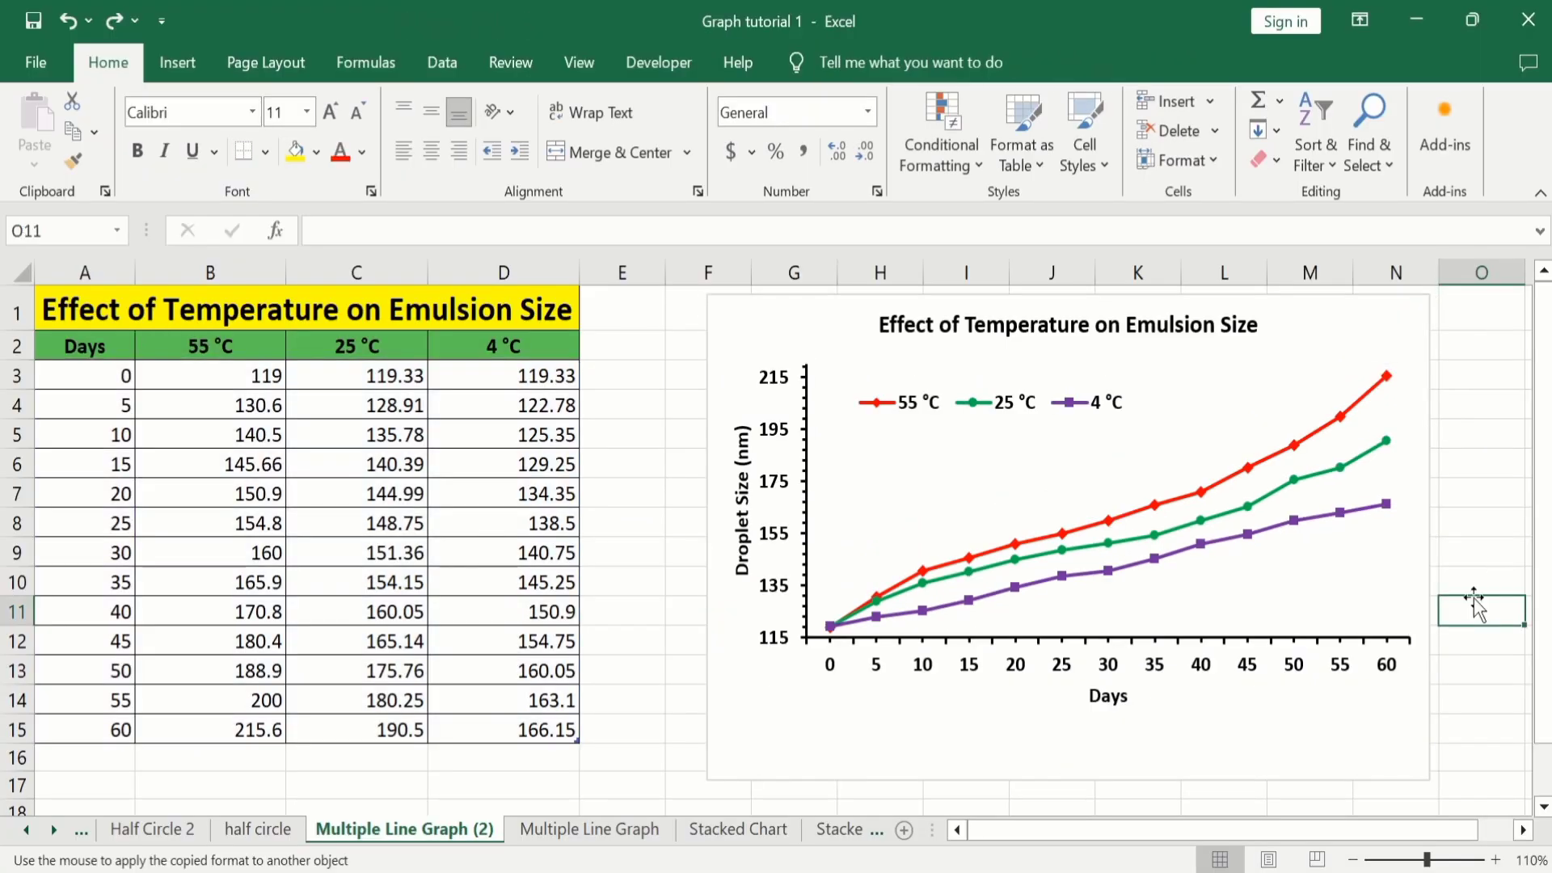
Extend the plot area downward to fill the empty space at the bottom of the chart, and deselect the chart.
{"action": "left_click", "coordinate": [1318, 582]}
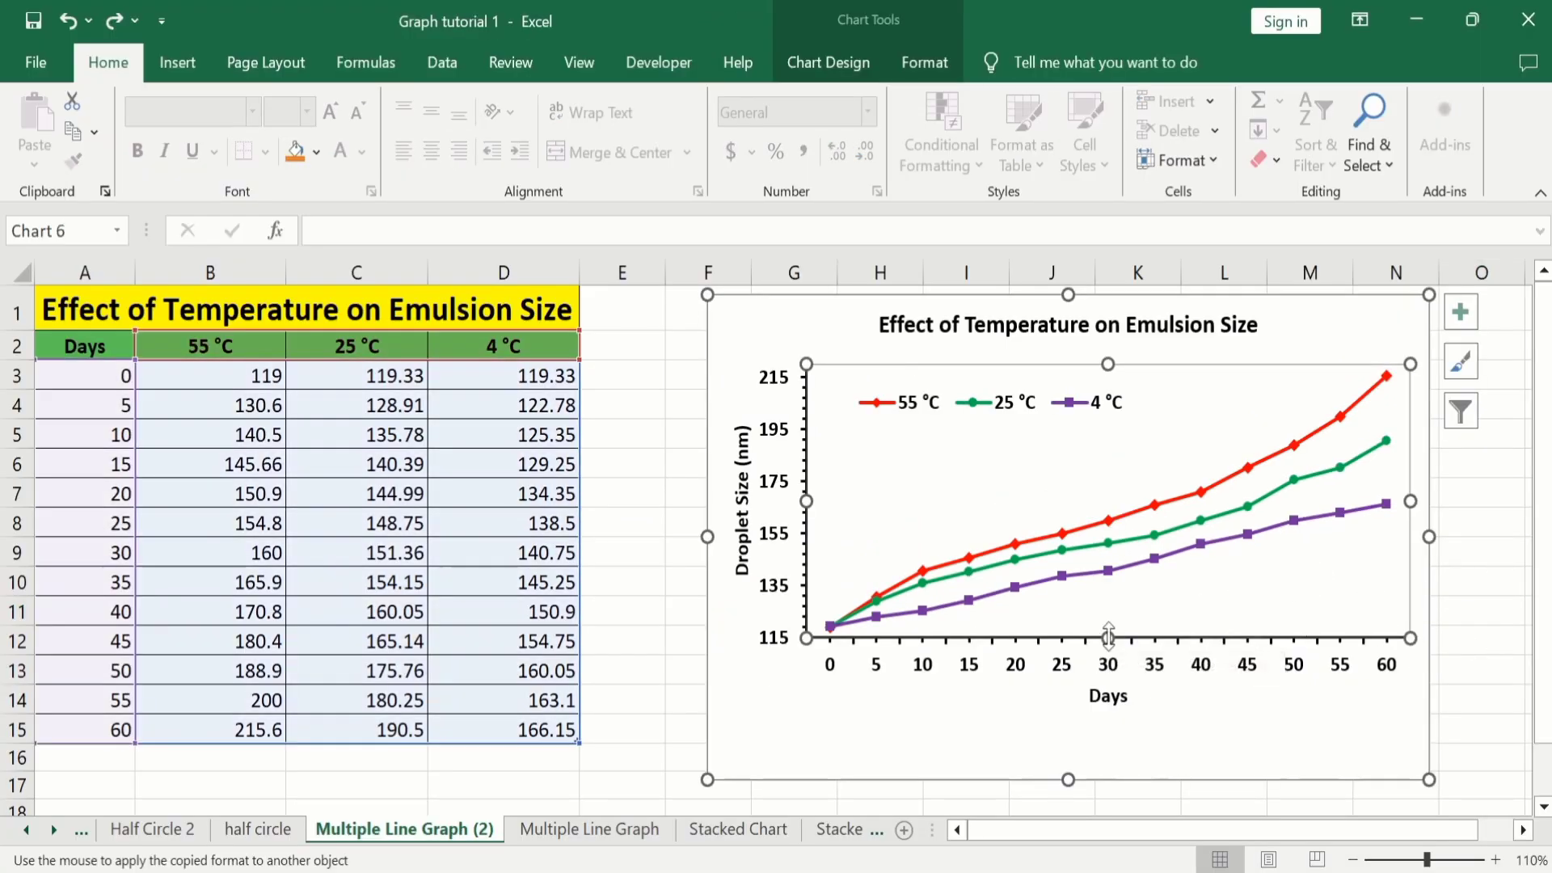
{"action": "left_click_drag", "start_coordinate": [1109, 638], "coordinate": [1110, 705]}
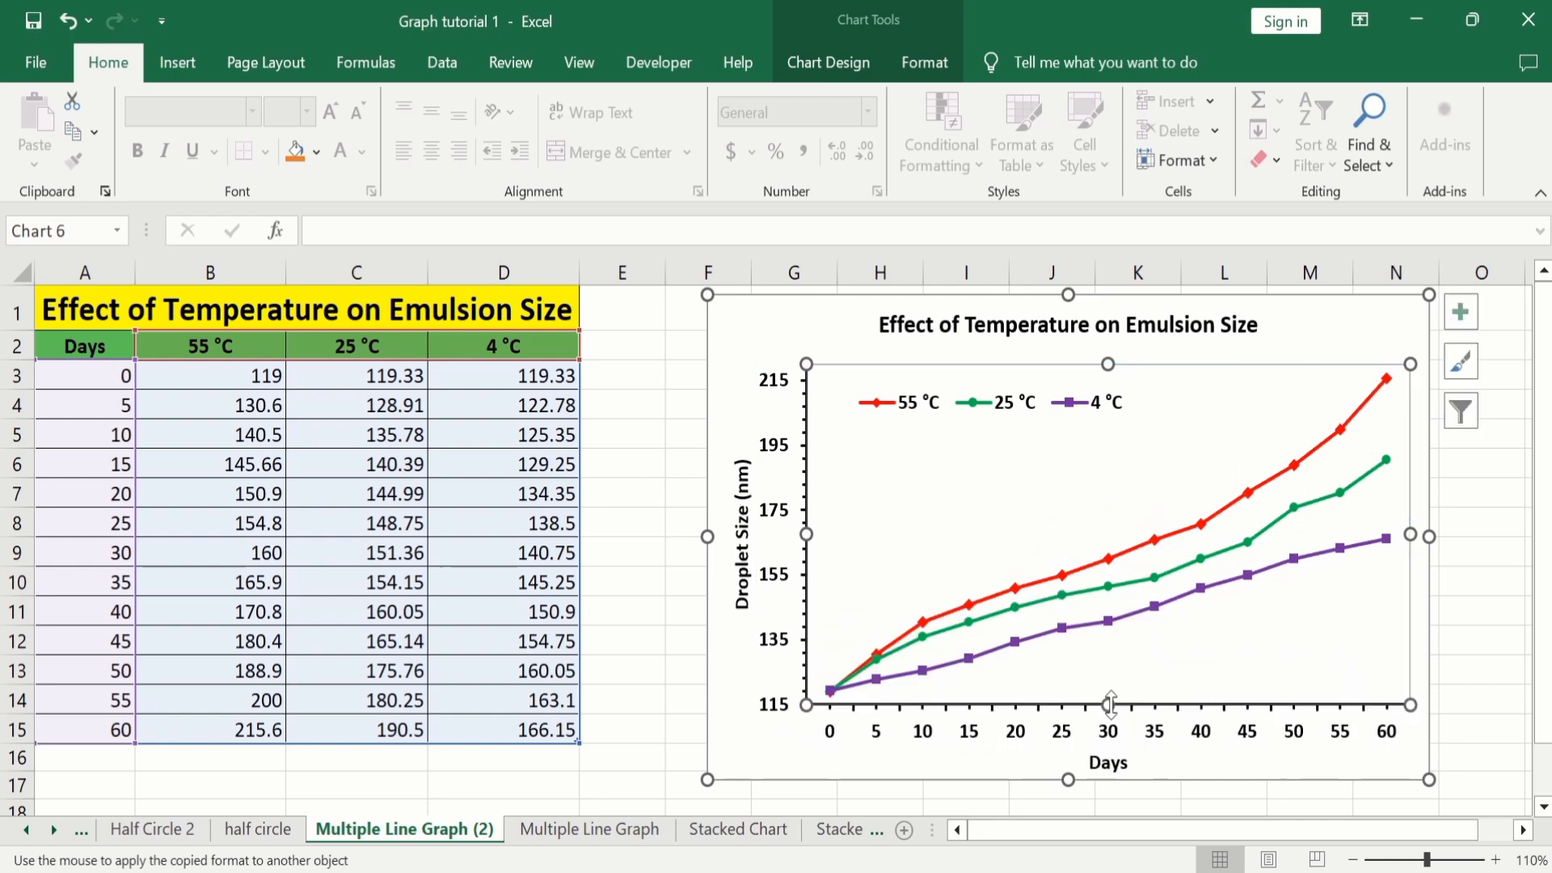
{"action": "left_click", "coordinate": [1493, 610]}
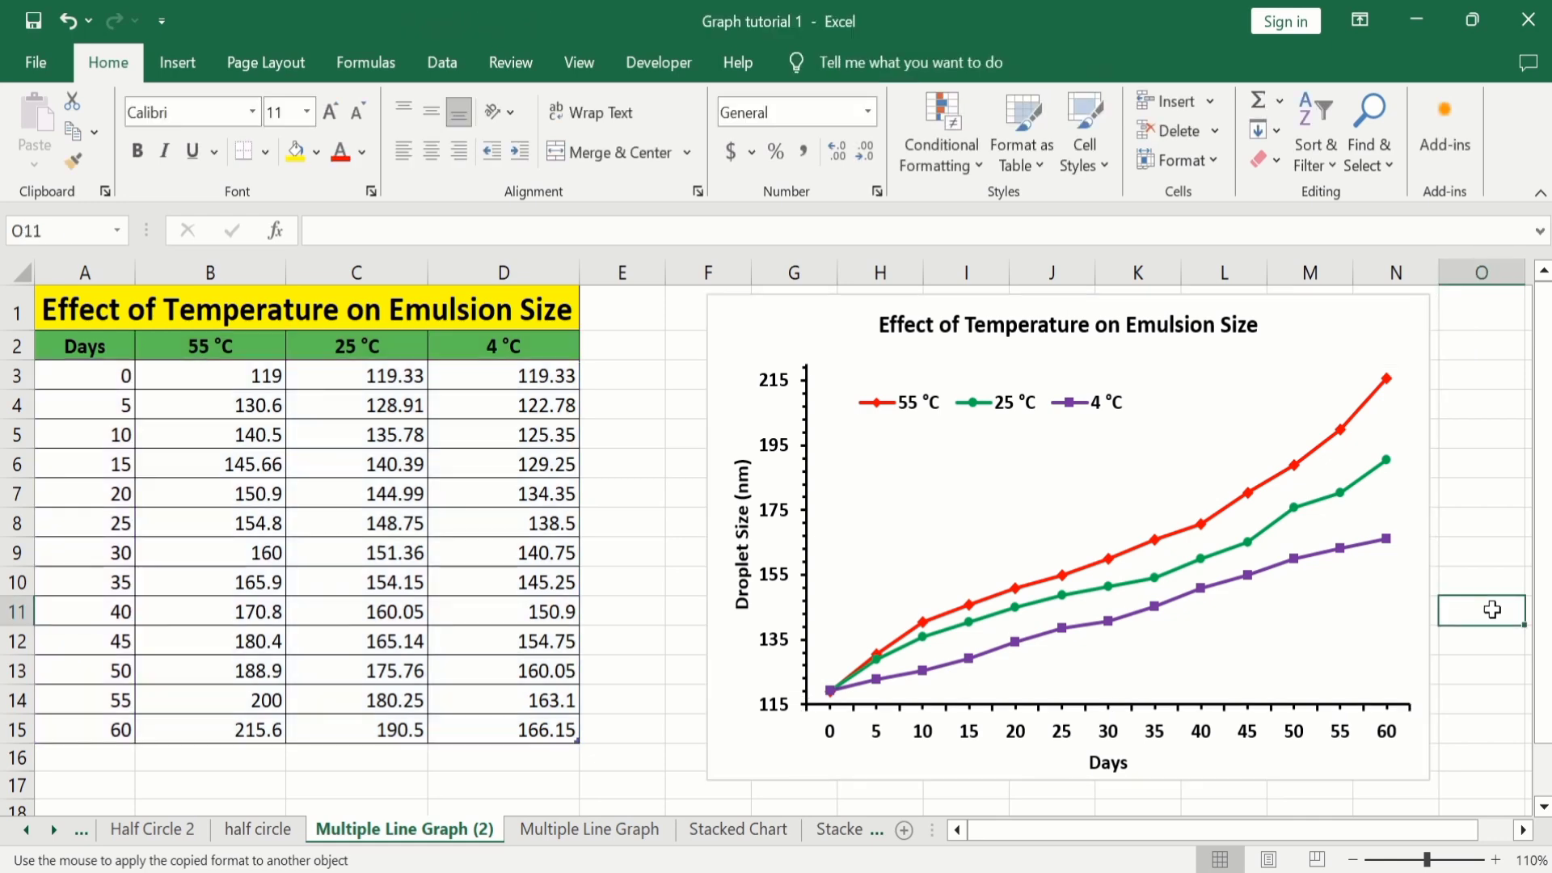